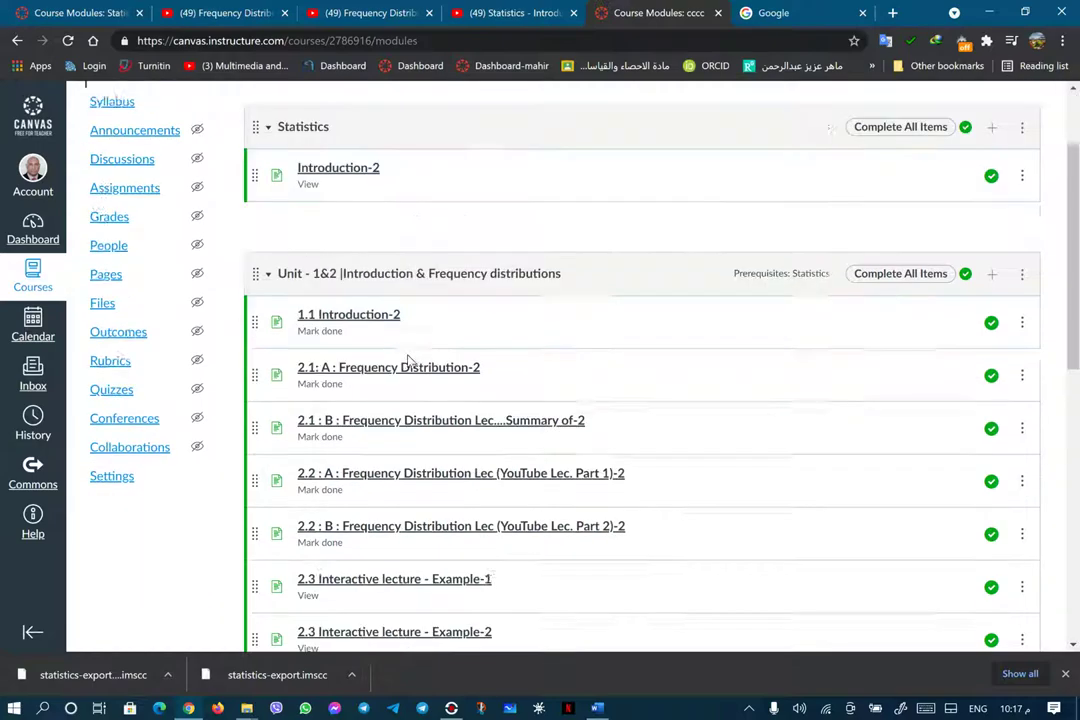
Open the Introduction-2 page of the Statistics module for editing
scroll(409, 360, up, 3)
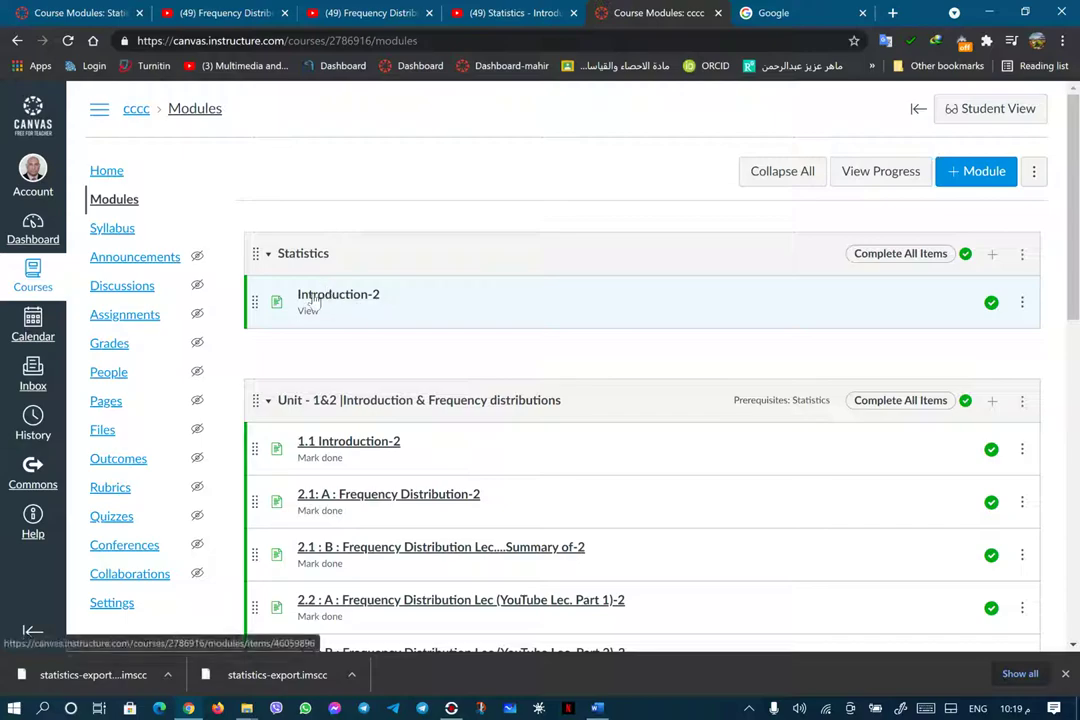
click(341, 296)
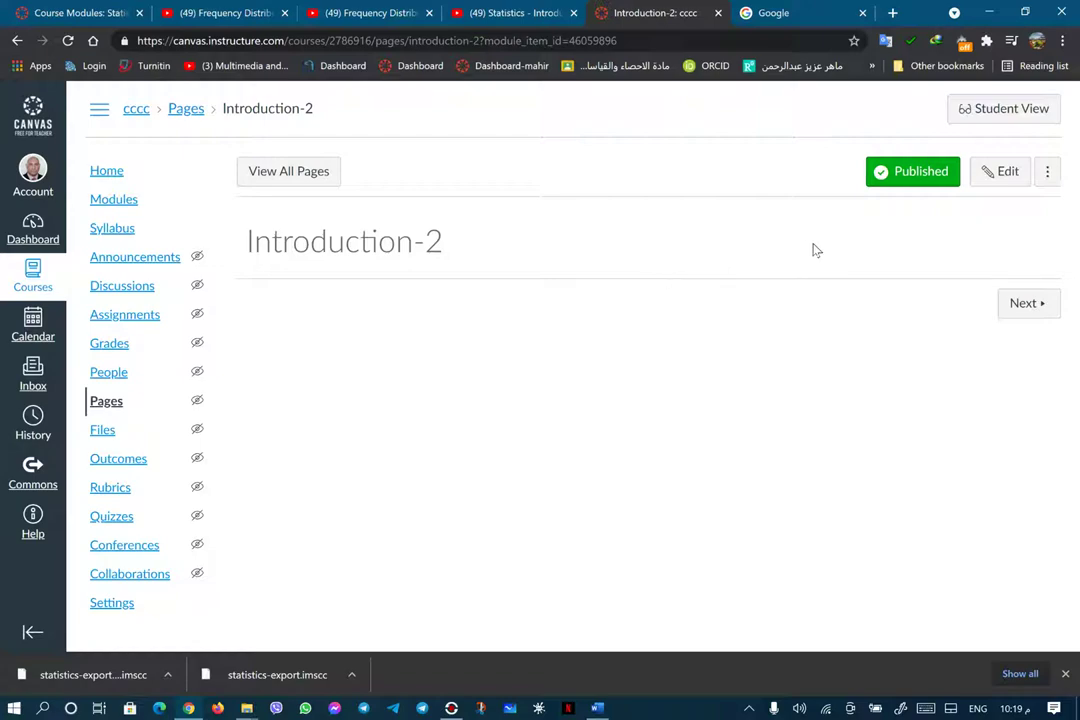
click(1001, 174)
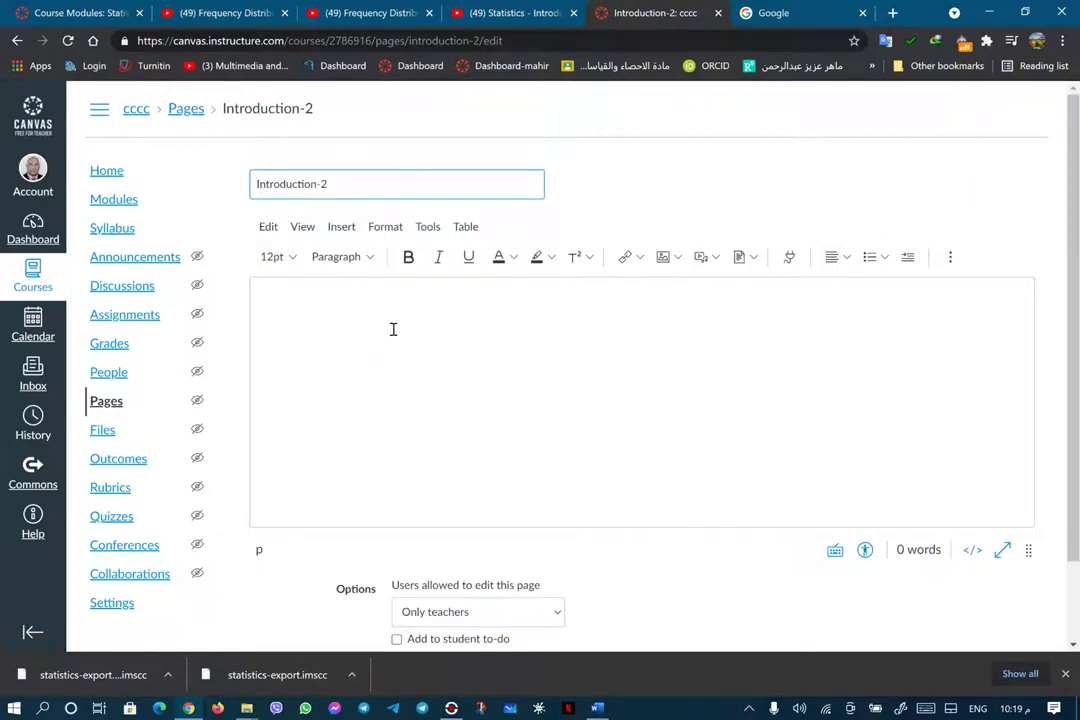
Switch to Statistics.docx in Word and copy the lines from "Introduction" through the sentence naming the course's lecturer
click(599, 709)
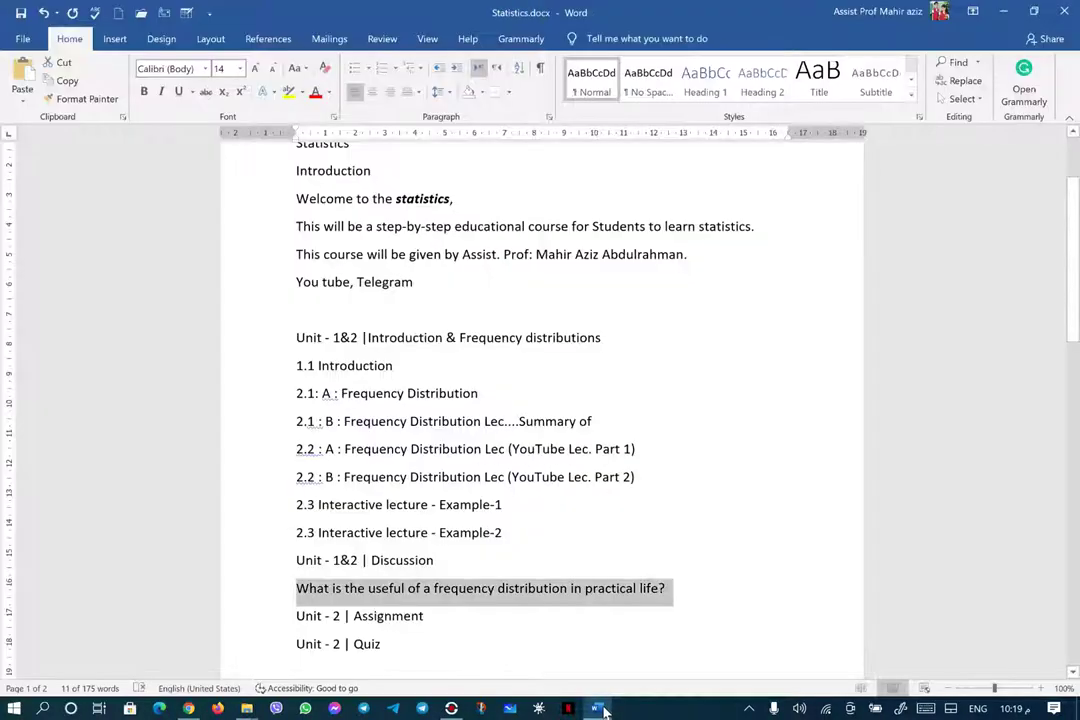
scroll(385, 300, up, 3)
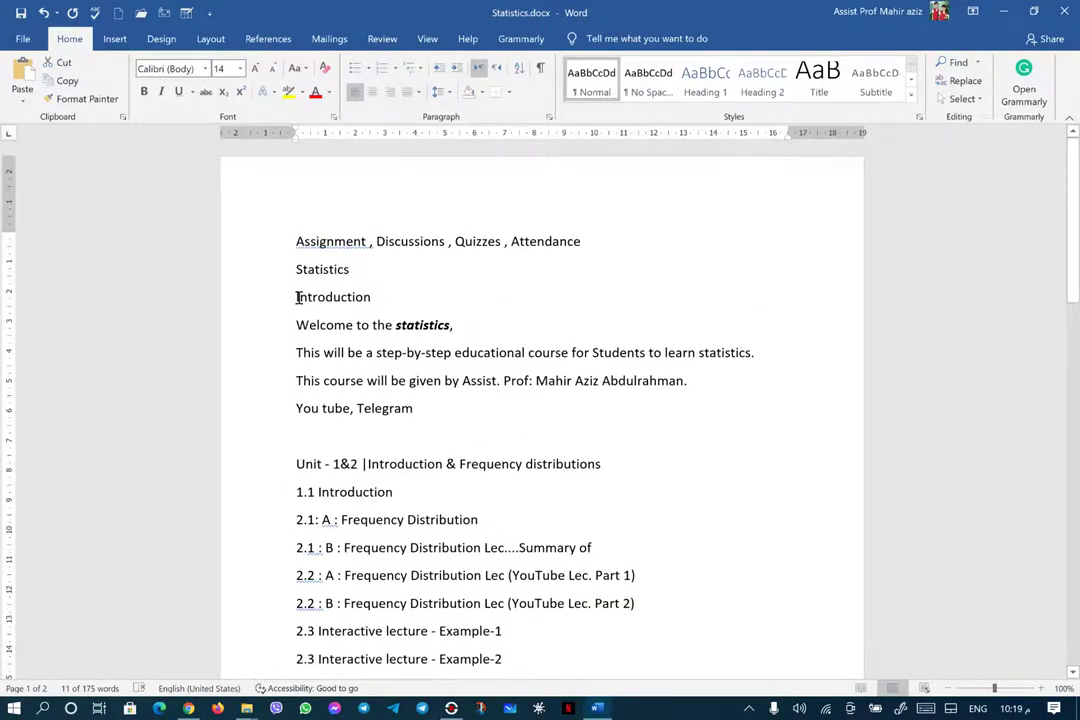
drag(325, 299, 705, 376)
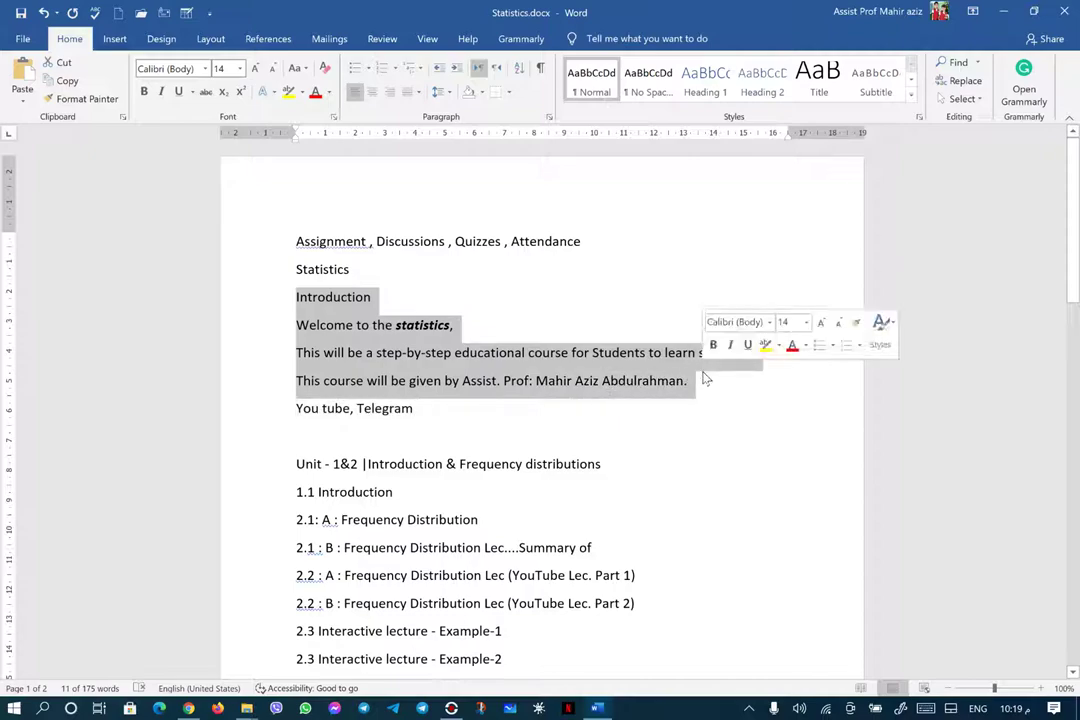
right_click(410, 352)
click(422, 388)
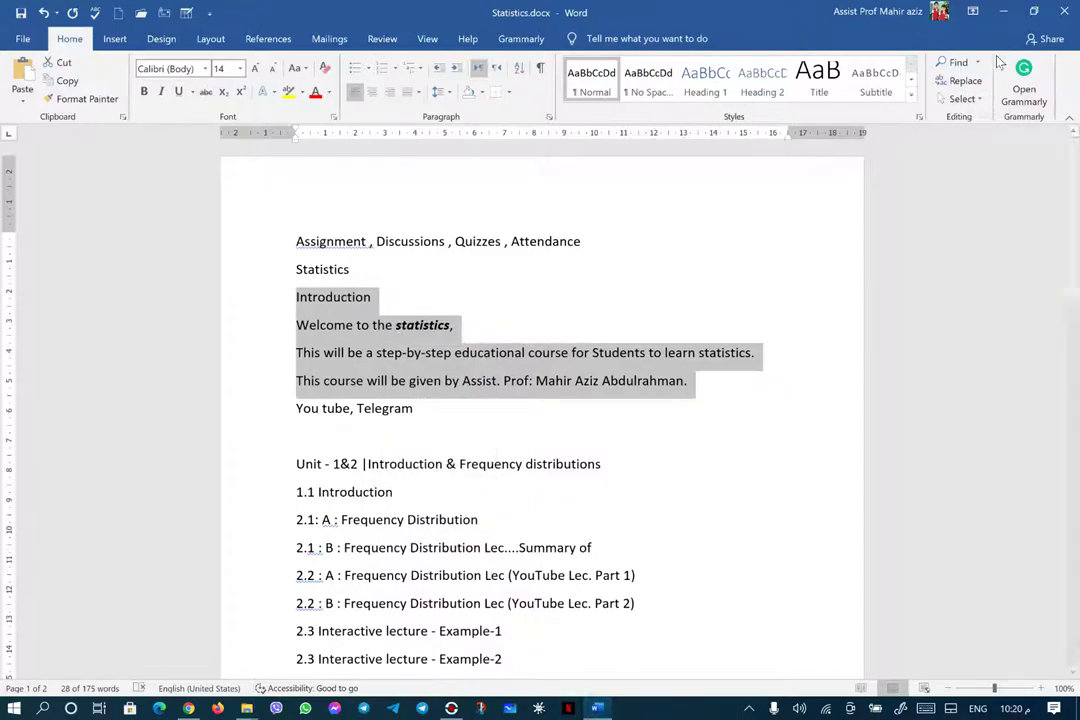
Return to the Canvas page in Chrome and paste the copied introduction text into the page body
key(alt+Tab)
right_click(430, 324)
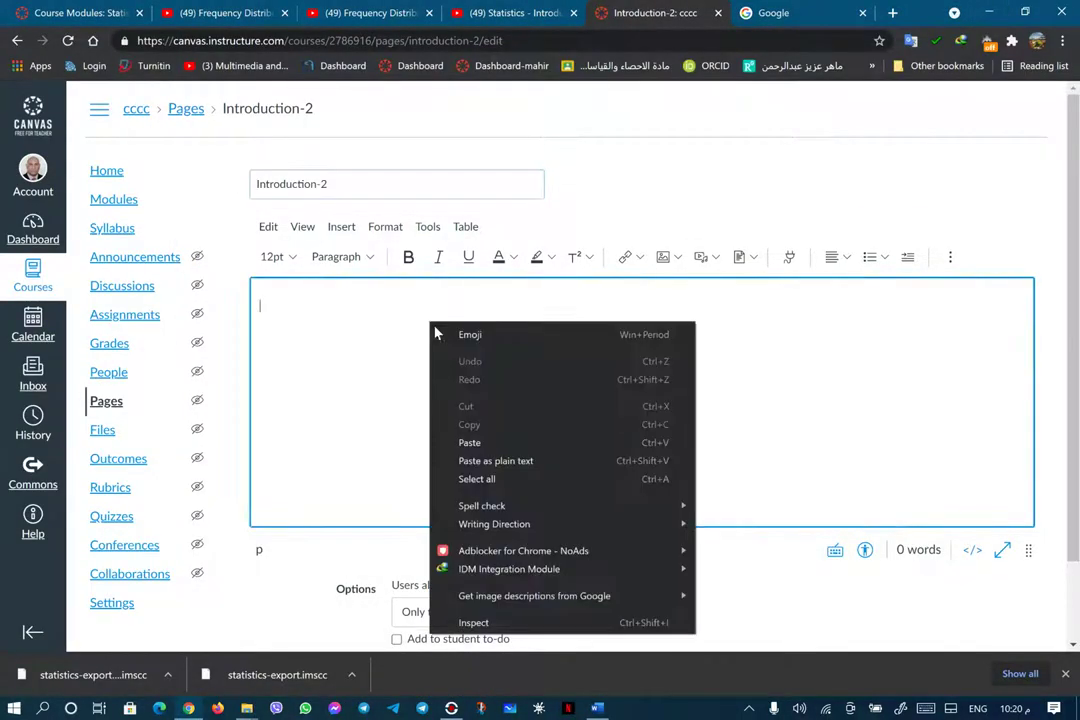
click(469, 442)
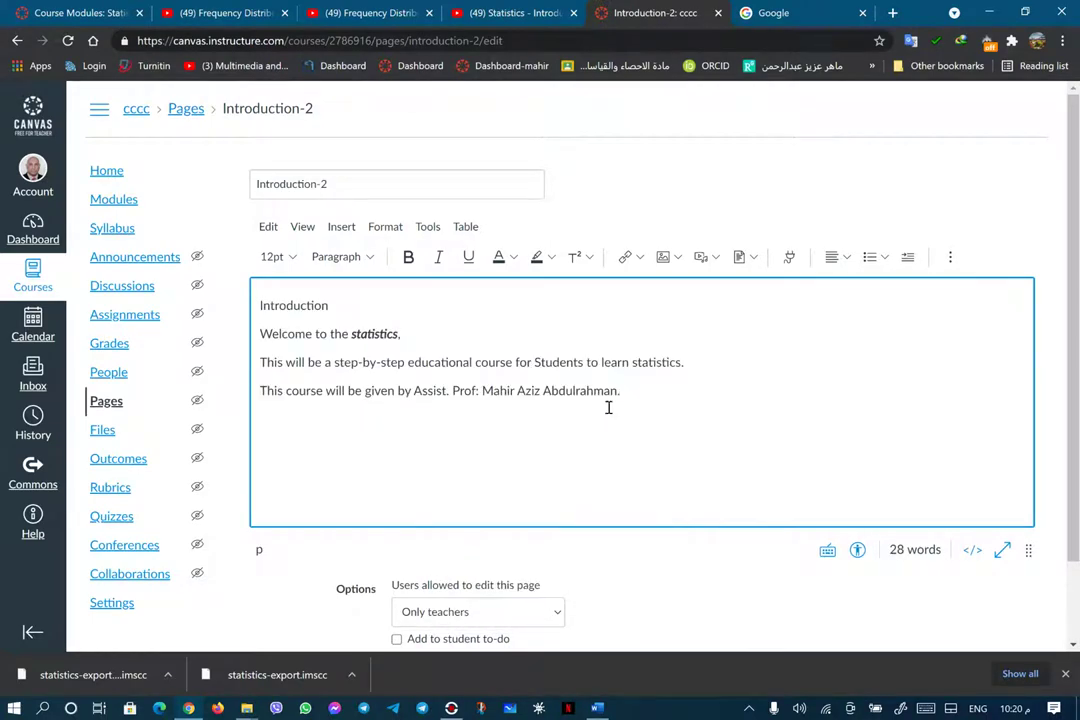
Centre all of the pasted introduction text, make it bold and set its font size to 18pt
drag(622, 391, 257, 293)
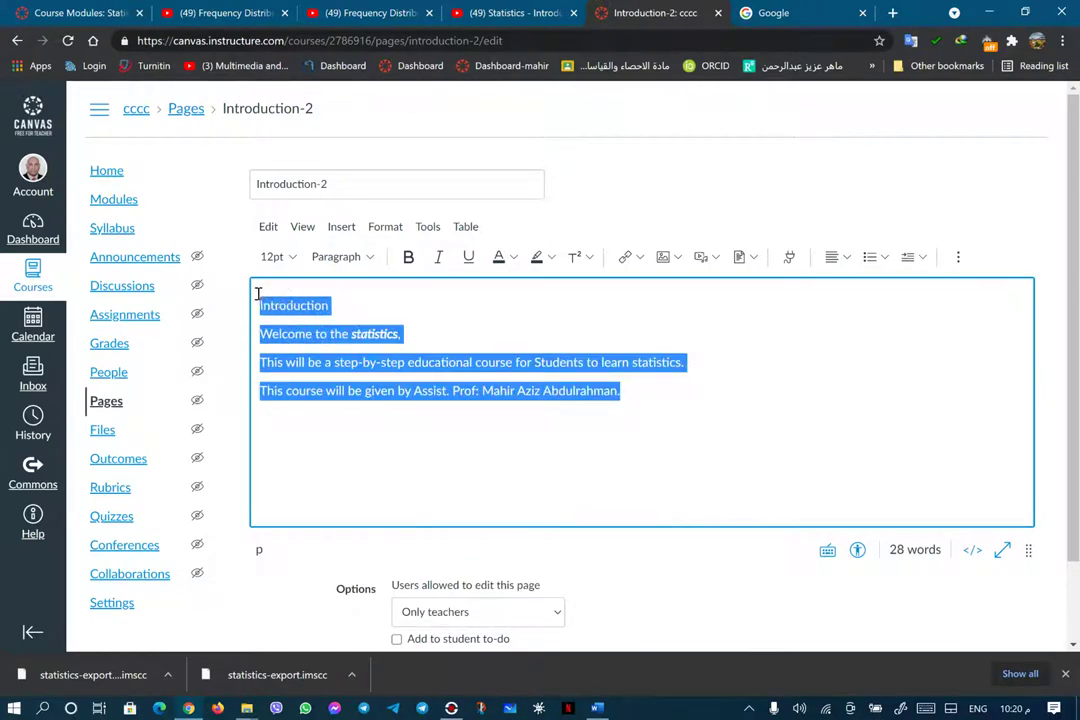
click(845, 258)
click(865, 288)
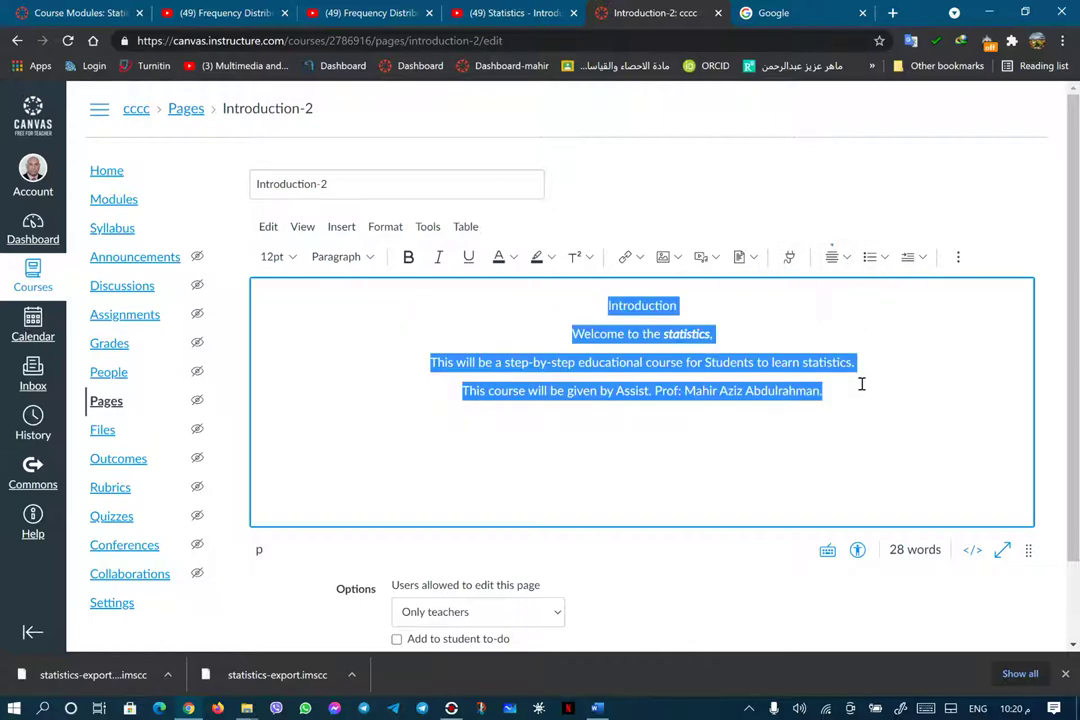
click(409, 257)
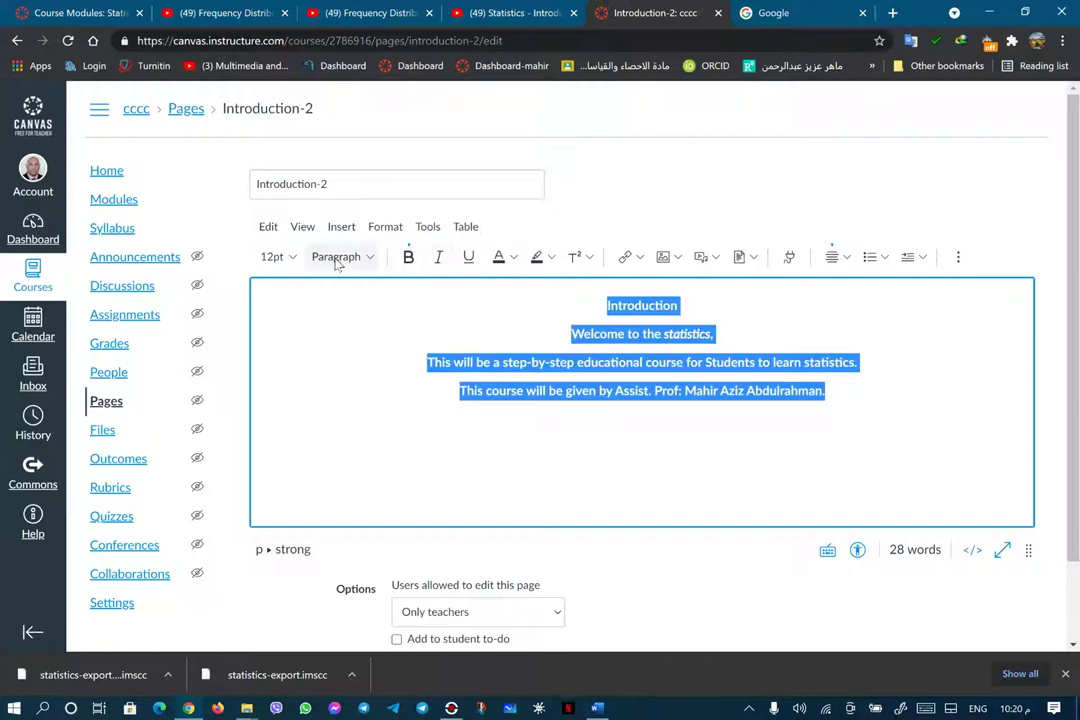
click(276, 257)
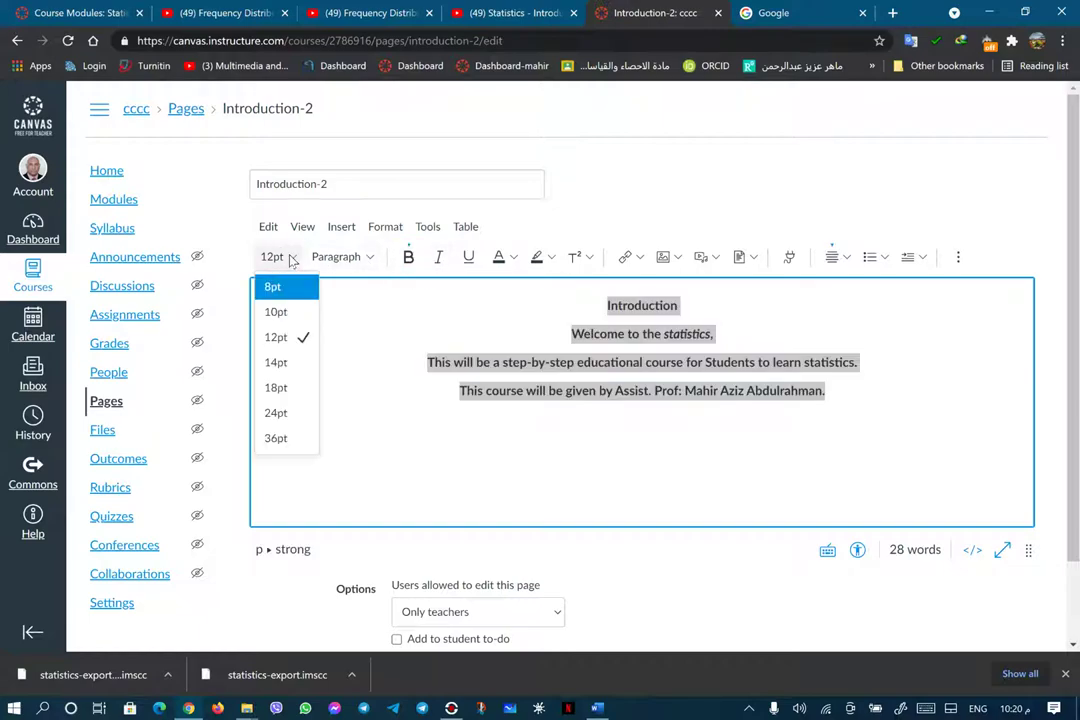
click(292, 388)
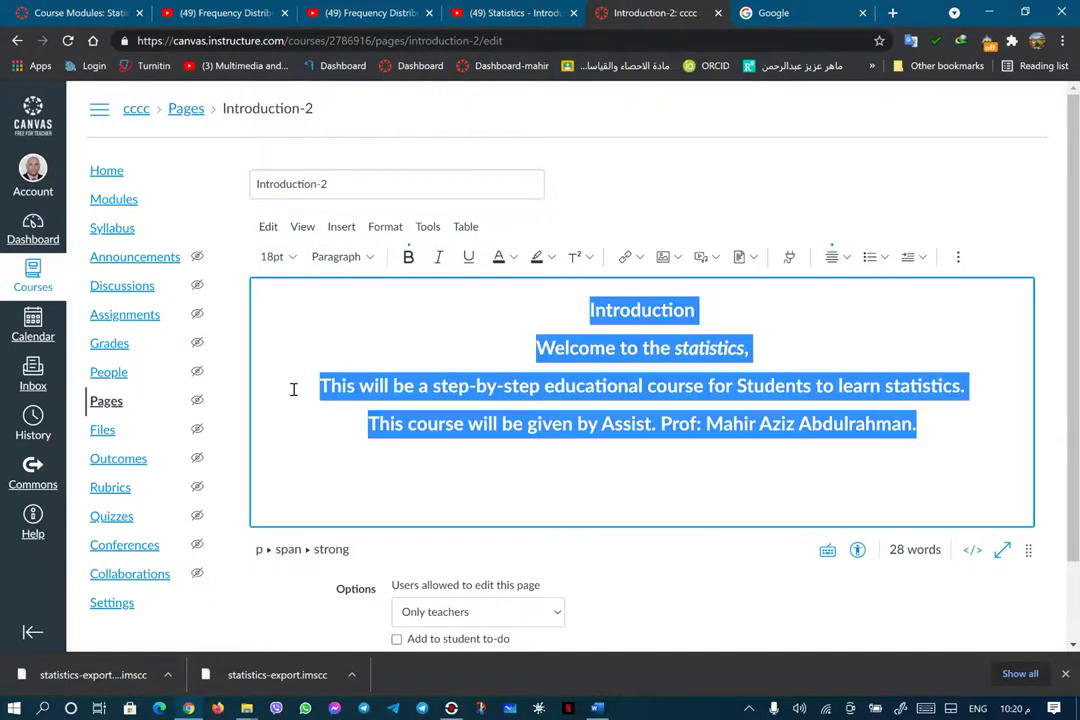
Try the Preformatted and Heading 3 styles on the introduction text
click(372, 258)
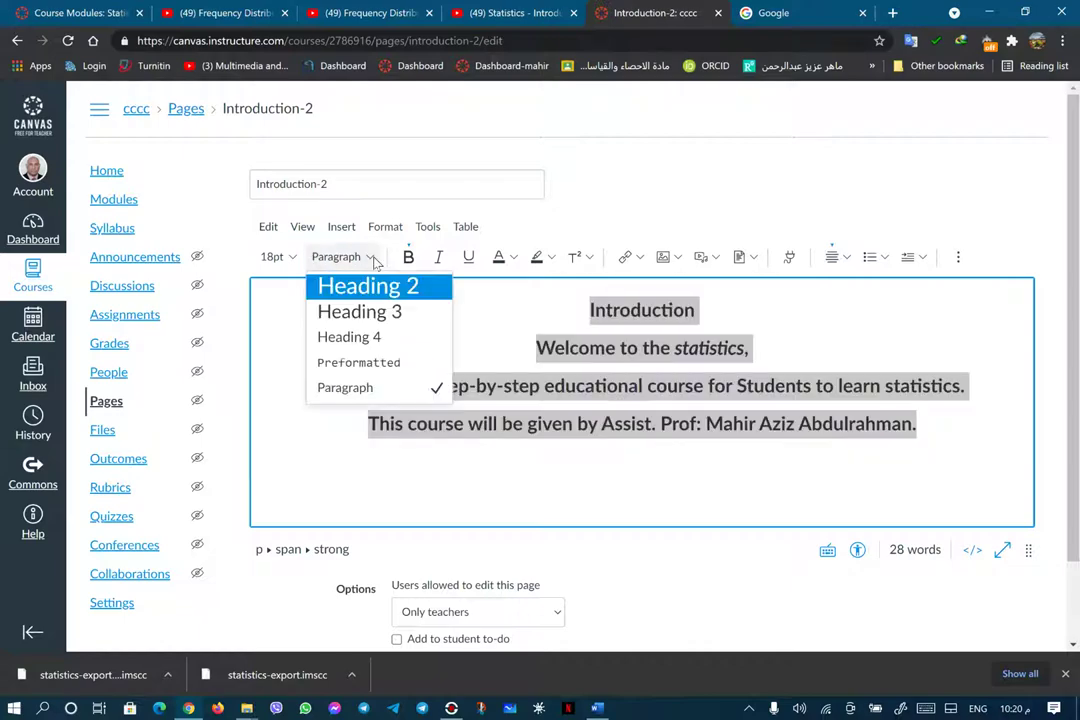
click(365, 362)
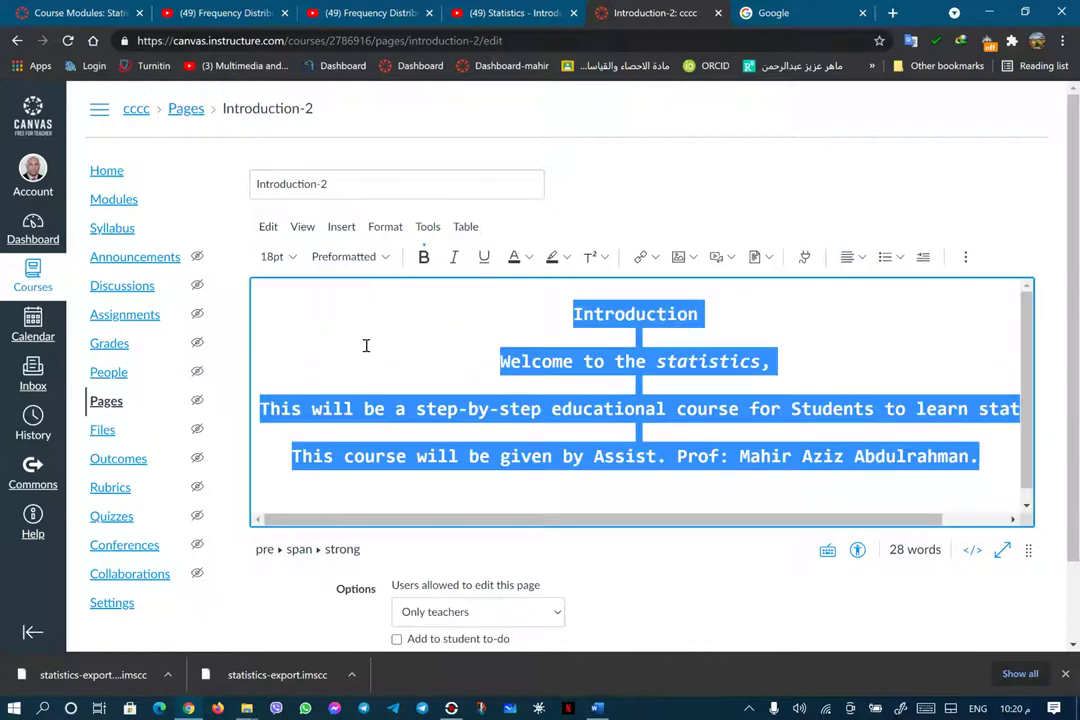
click(389, 258)
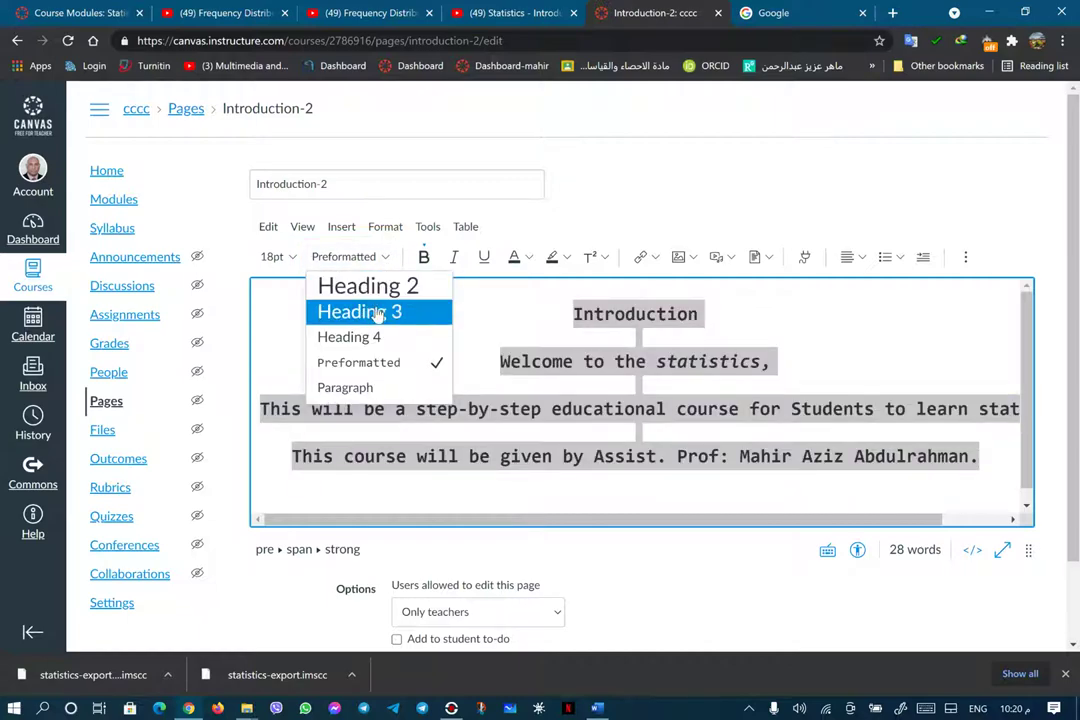
click(355, 312)
Apply the Heading 2 style to the introduction text and add an empty line after its last sentence
click(370, 257)
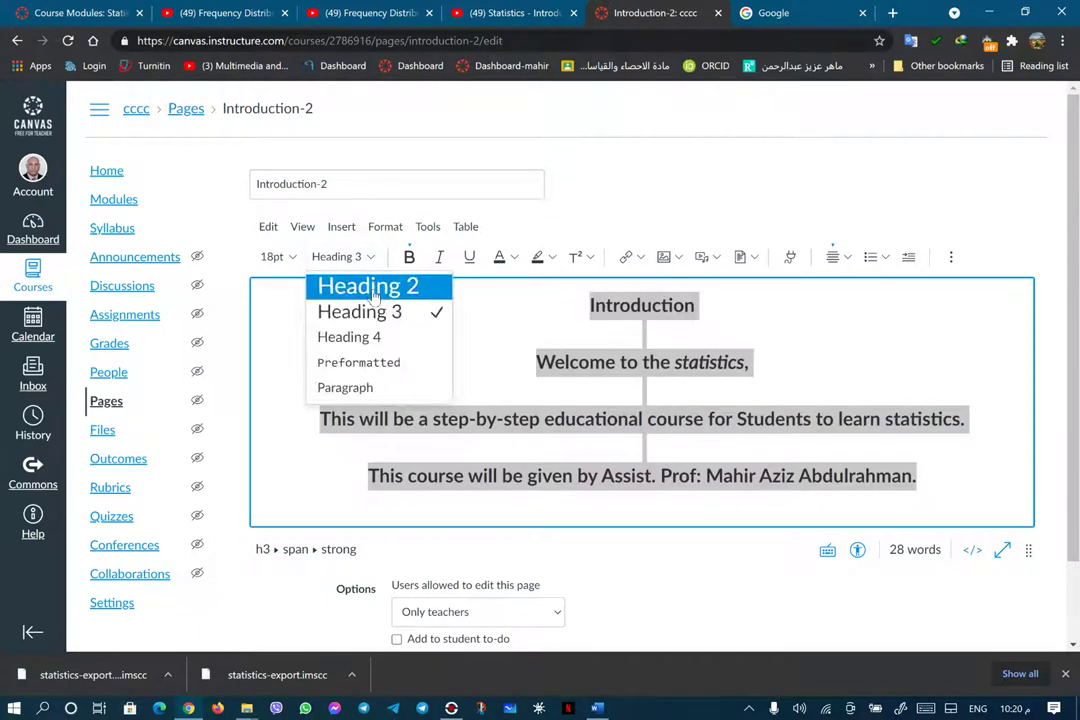
click(372, 289)
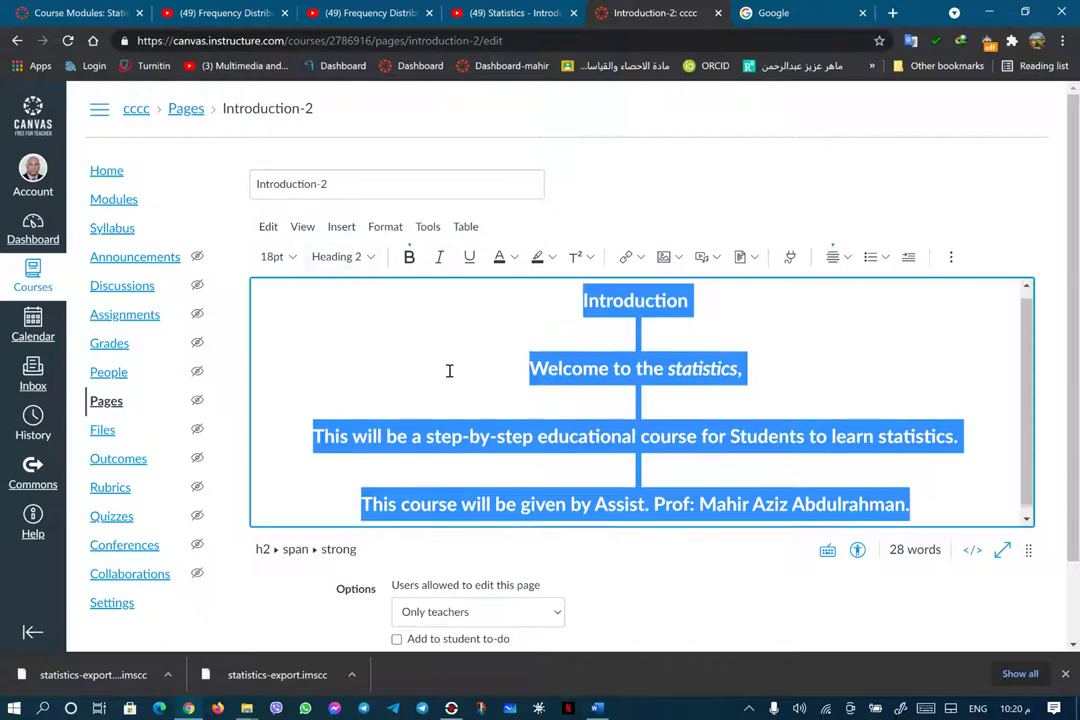
scroll(448, 371, down, 1)
click(918, 509)
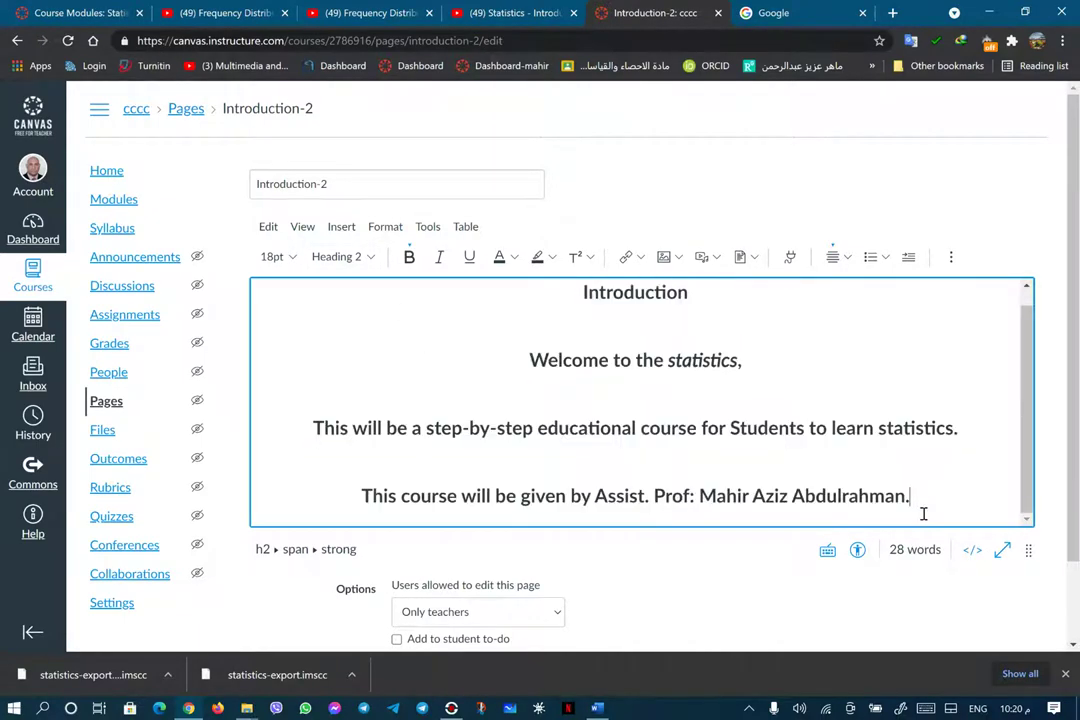
key(Return)
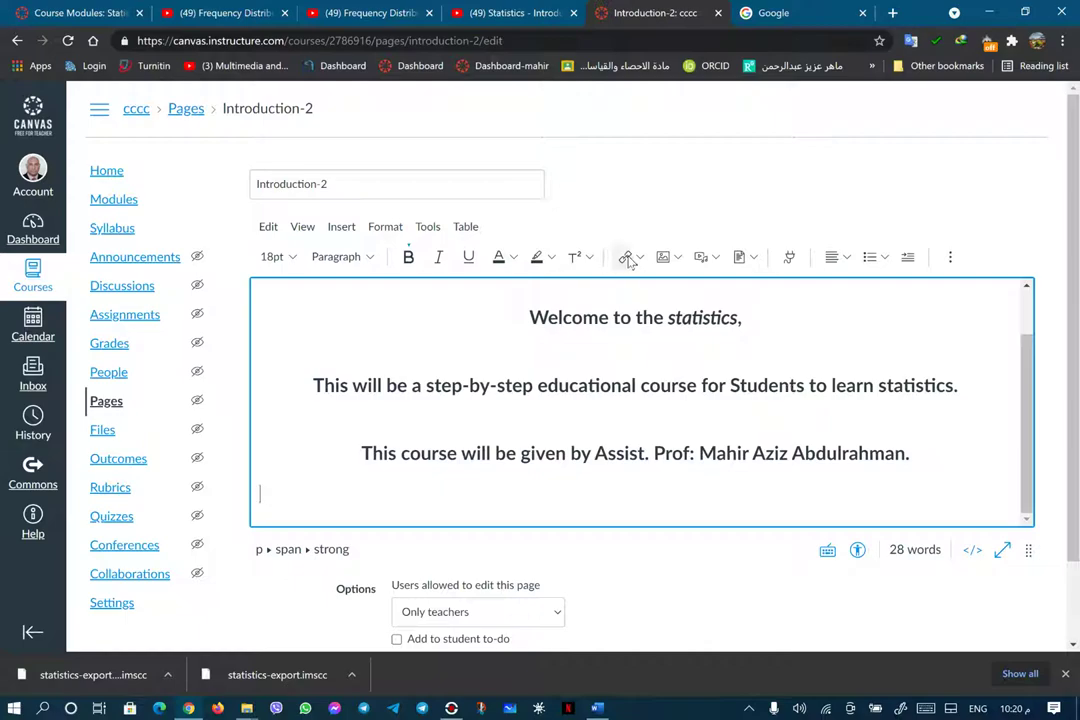
Switch to the YouTube video "Statistics - Introduction to Statistics" and copy its full web address
click(515, 12)
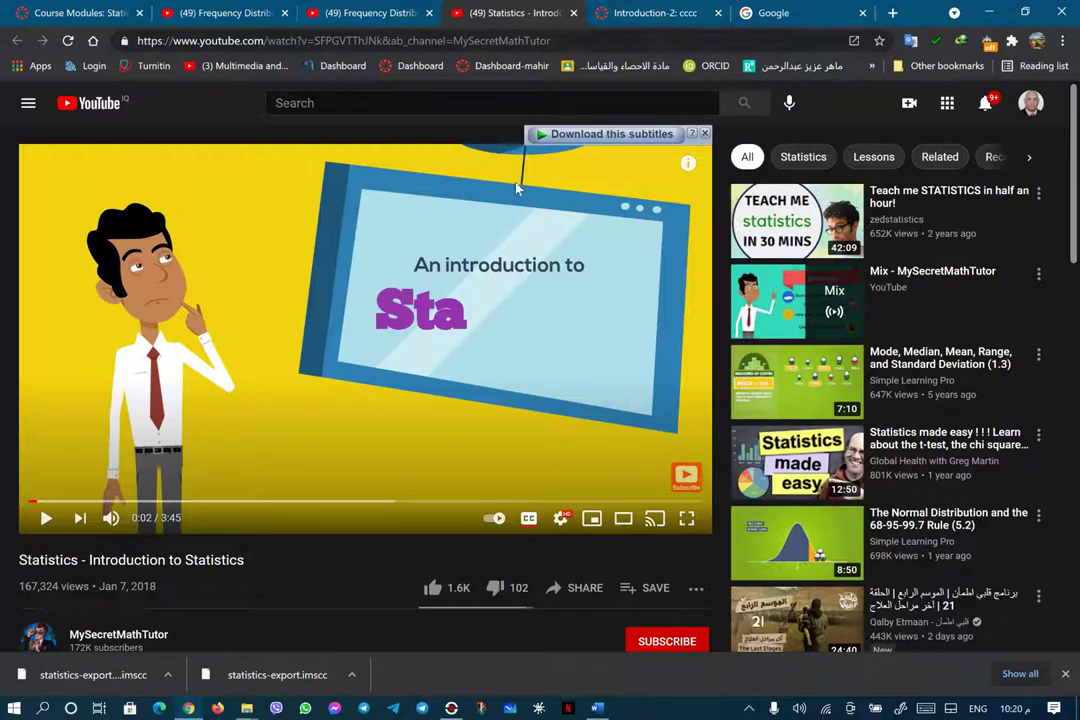
click(572, 42)
triple_click(572, 42)
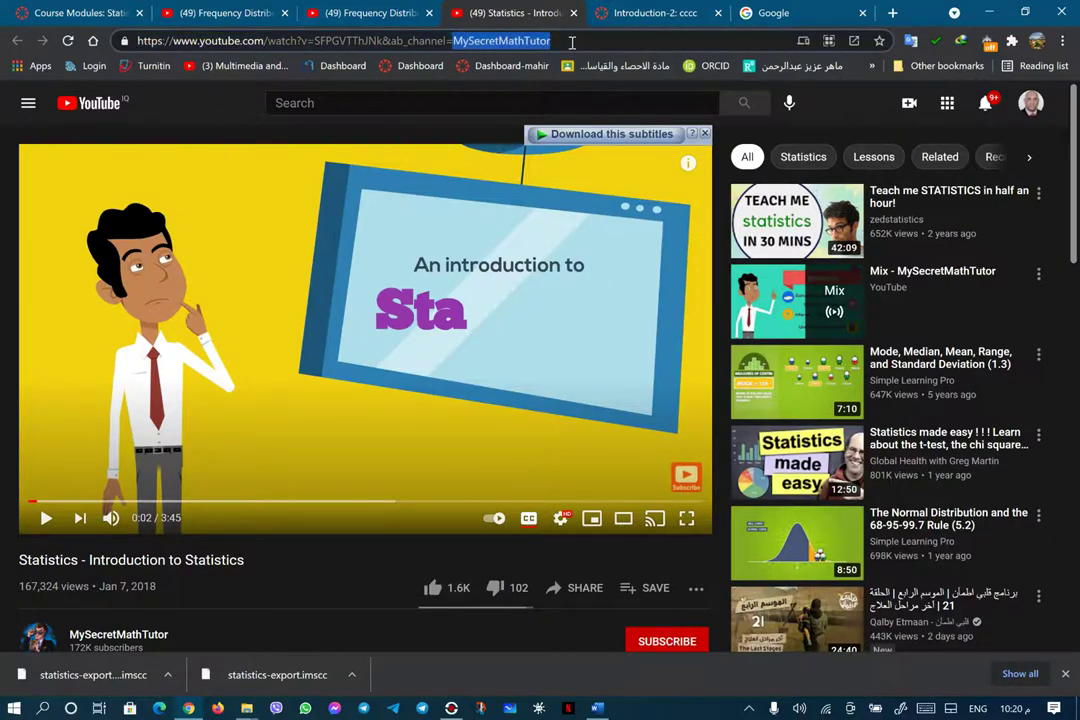
right_click(392, 45)
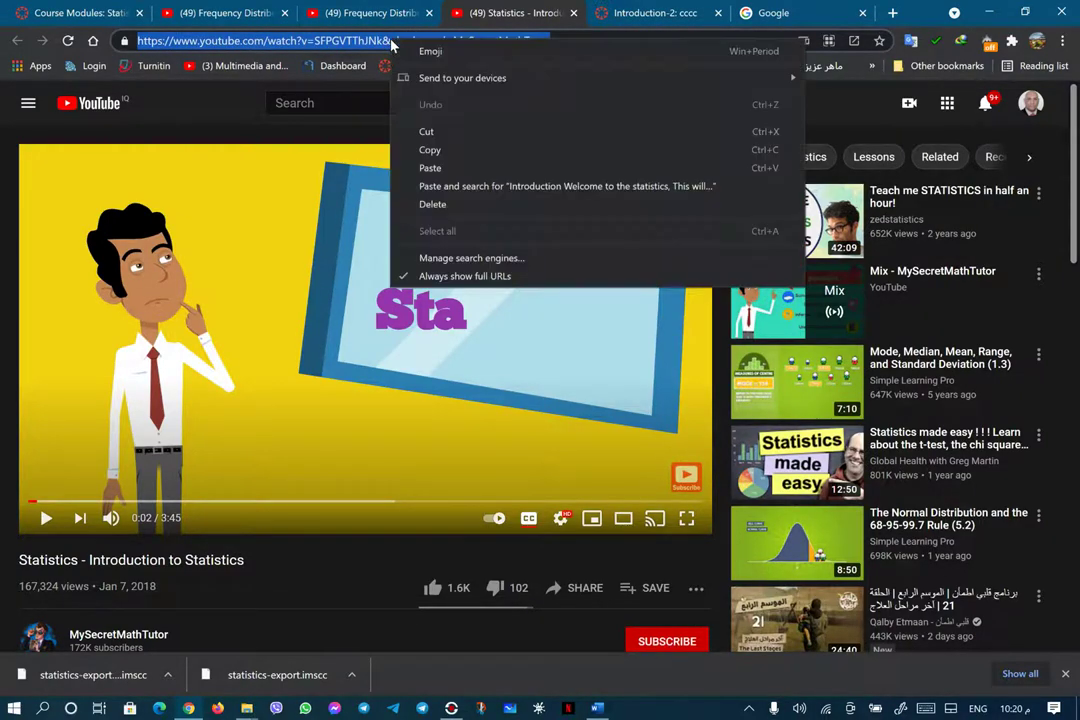
click(440, 150)
Back on the Introduction-2 page, start an external link with the copied YouTube address as its target
click(634, 14)
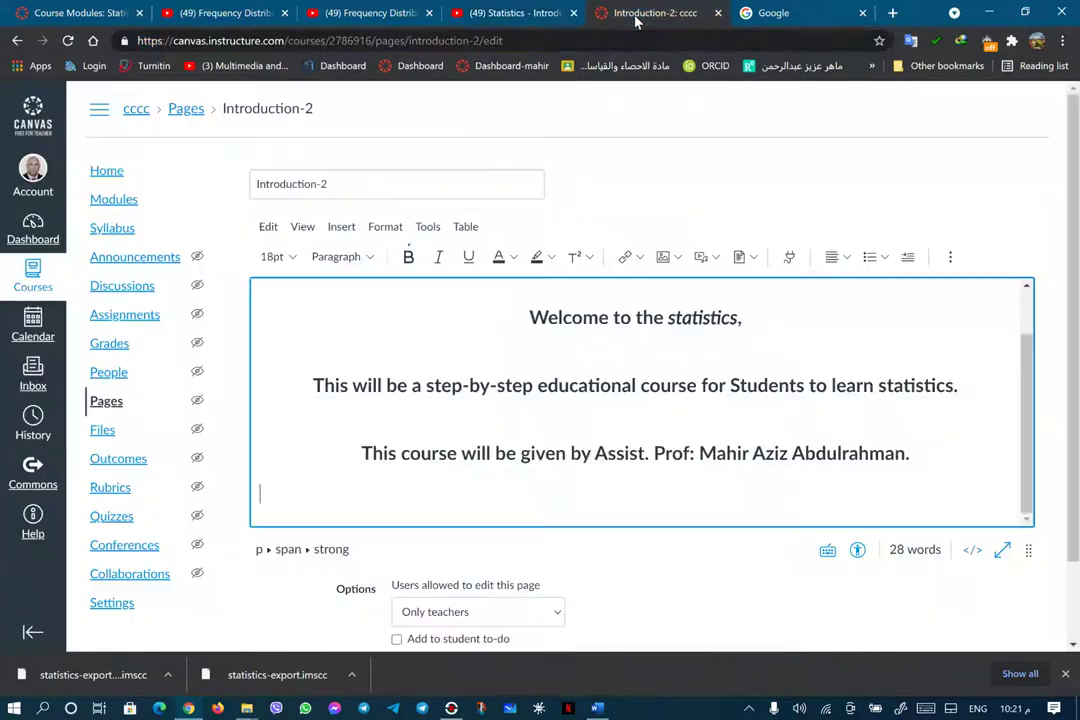
click(639, 257)
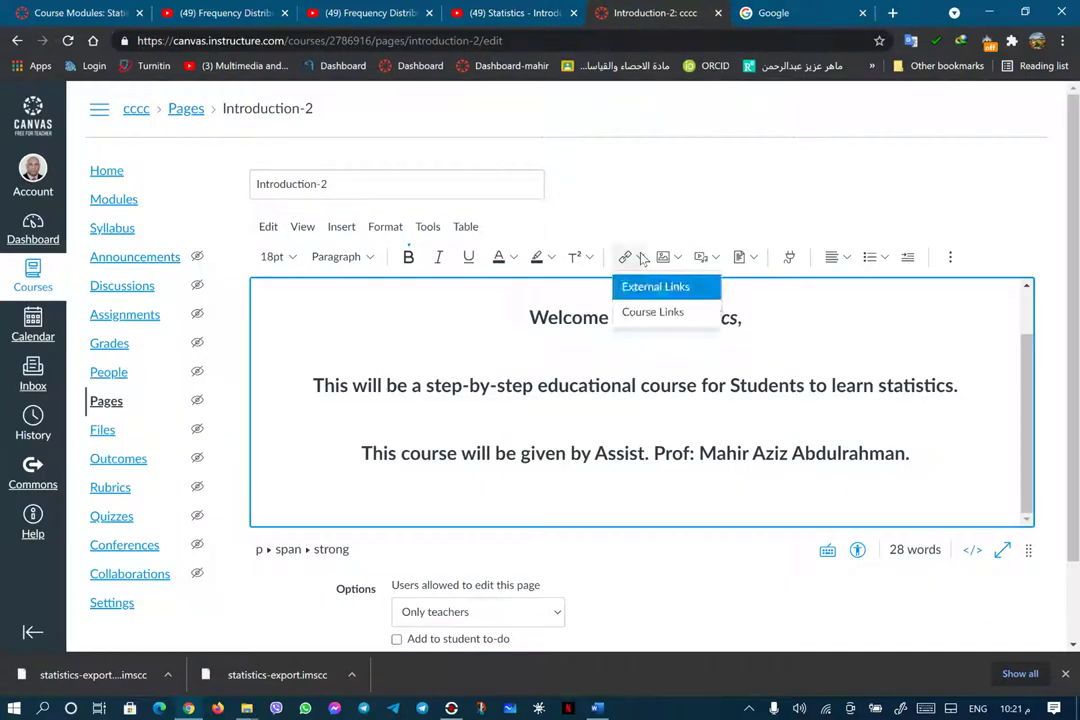
click(650, 287)
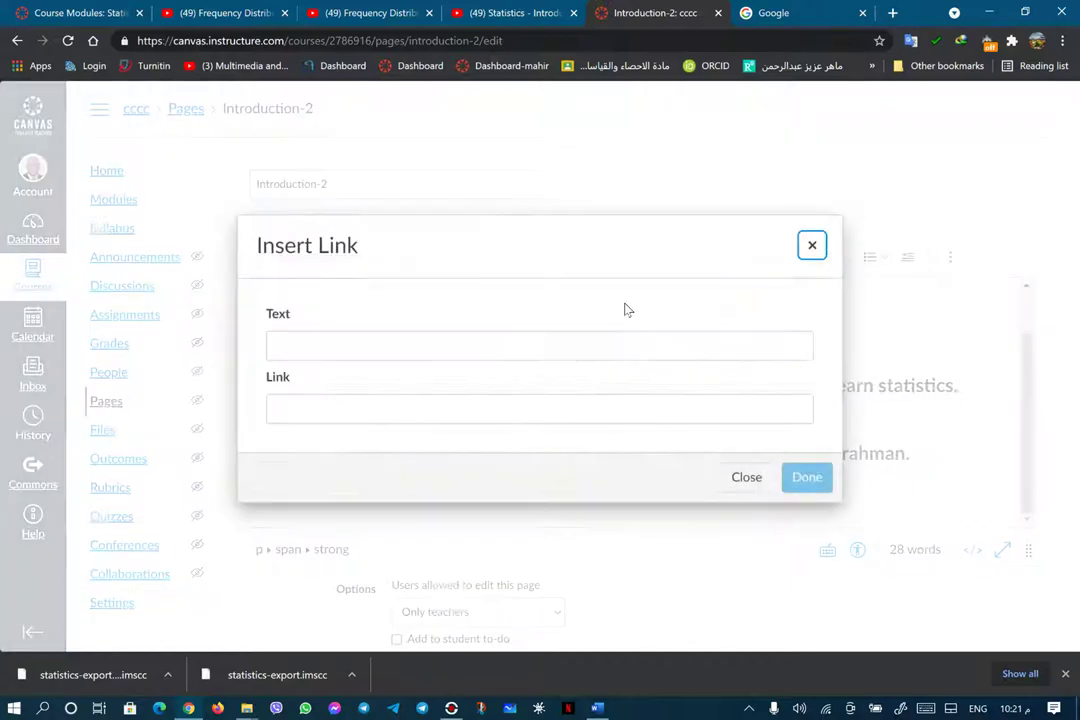
right_click(436, 410)
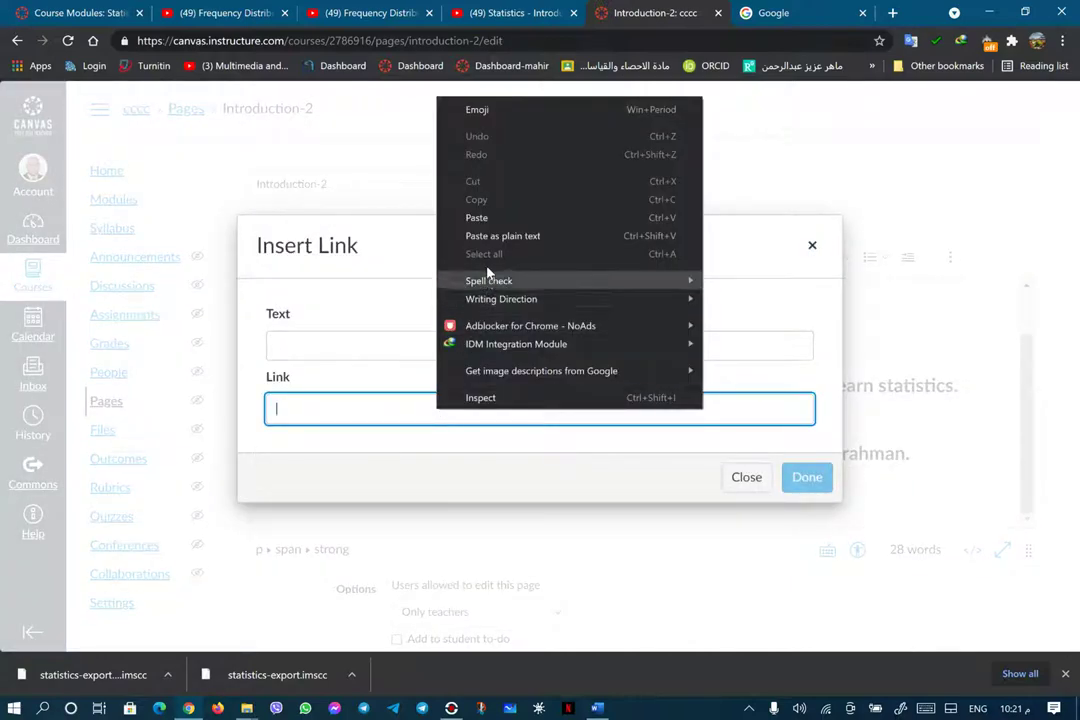
click(424, 217)
click(411, 348)
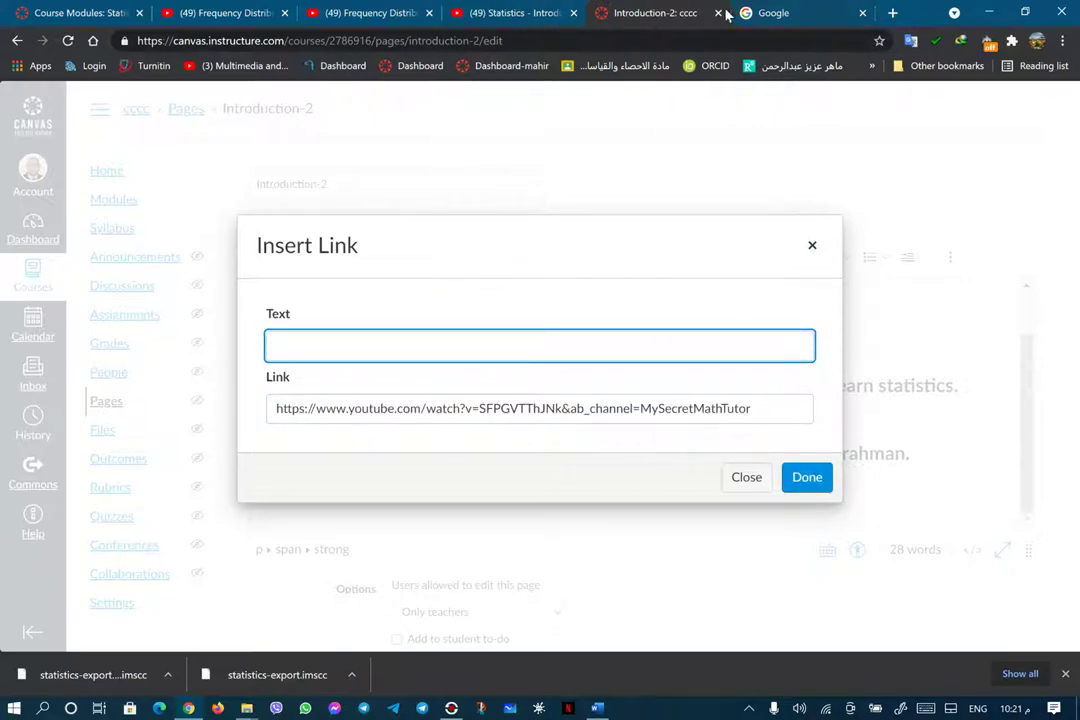
Copy the video title "Statistics - Introduction to Statistics" from the YouTube page
click(445, 18)
drag(245, 560, 137, 560)
drag(33, 556, 18, 558)
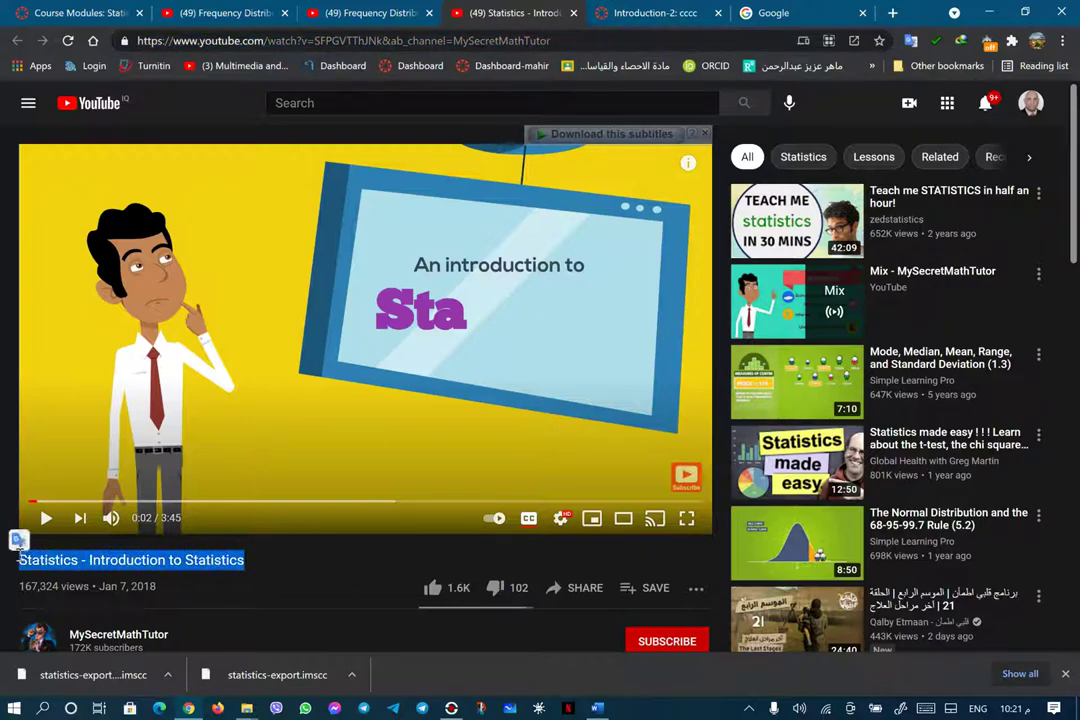
right_click(38, 556)
click(112, 400)
Return to the Canvas link dialog, use "Statistics - Introduction to Statistics" as the link text and insert the link
click(634, 14)
right_click(469, 344)
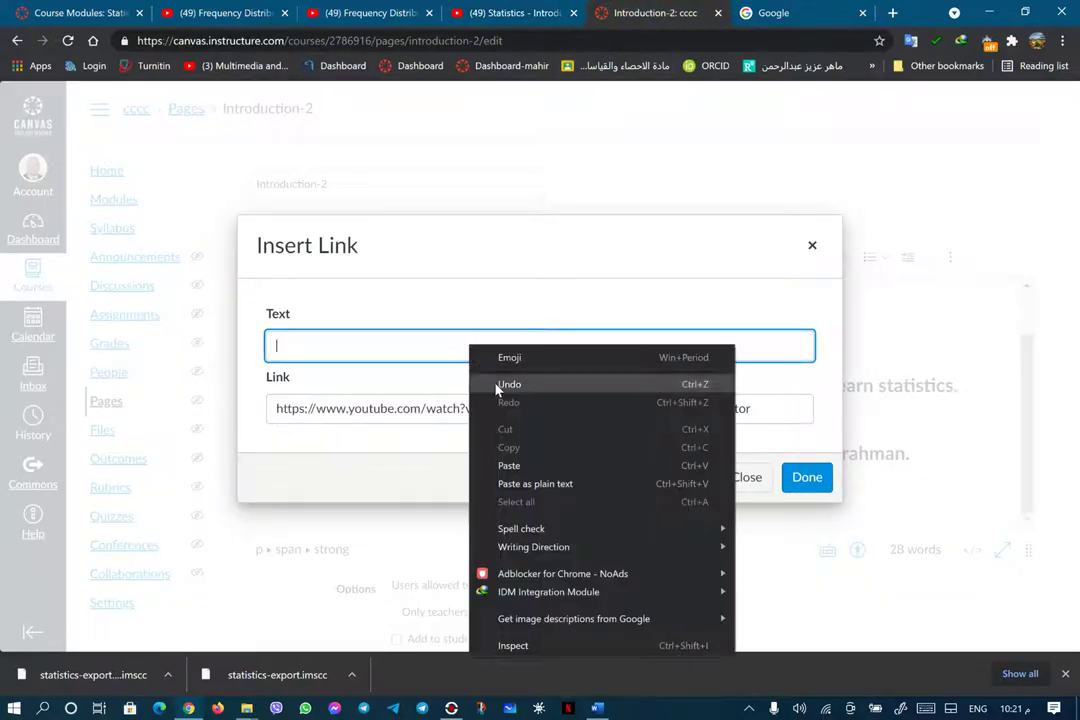
click(525, 465)
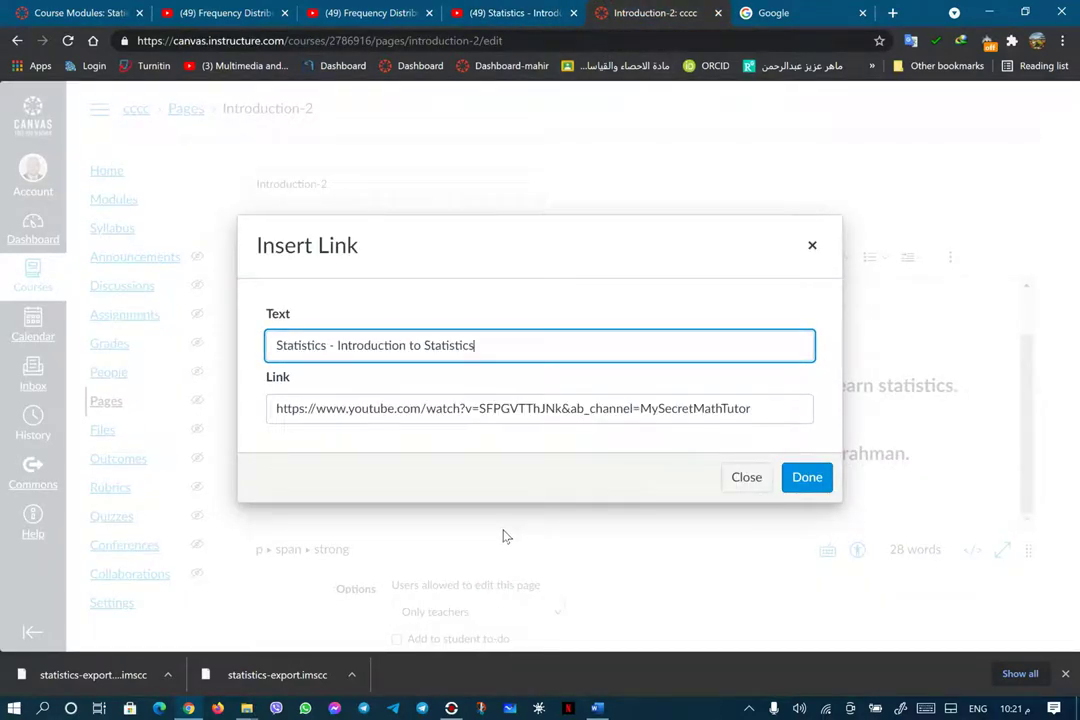
click(807, 477)
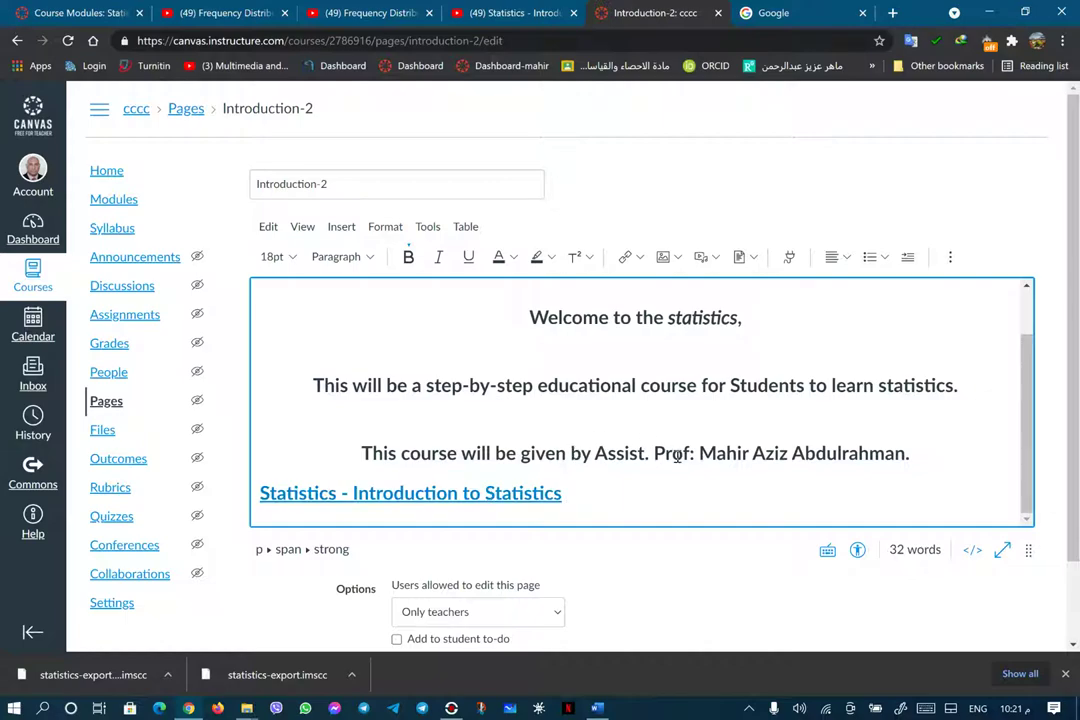
Remove the link from the line "Statistics - Introduction to Statistics" at the end of the page content and delete that line
drag(562, 494, 259, 493)
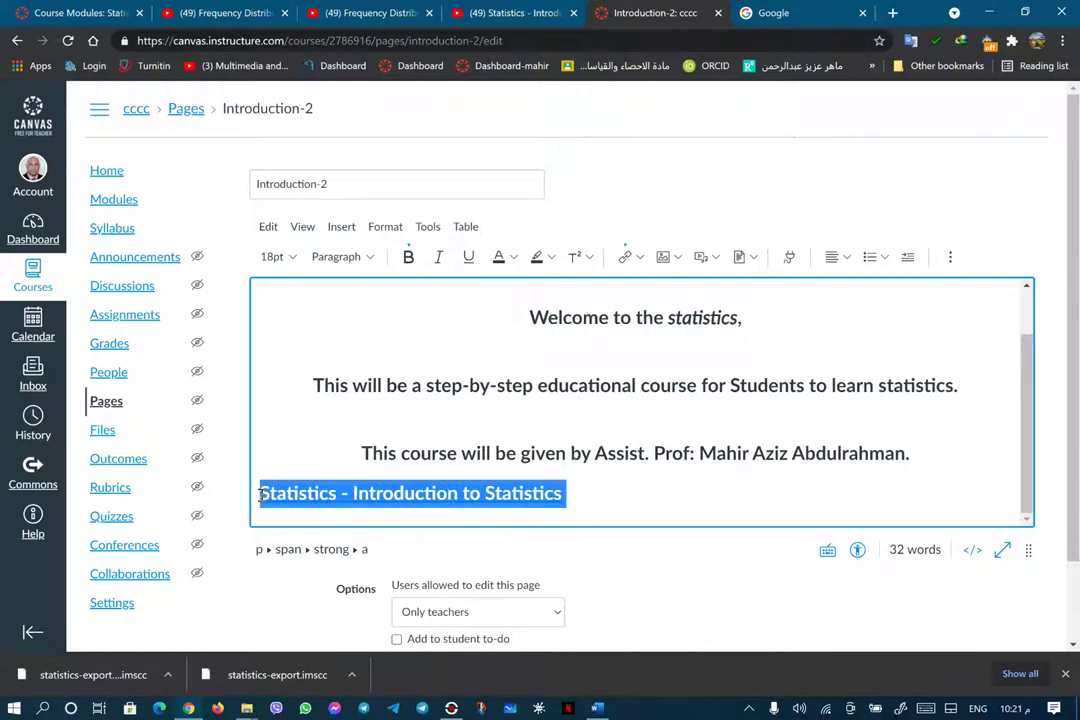
right_click(307, 499)
click(305, 494)
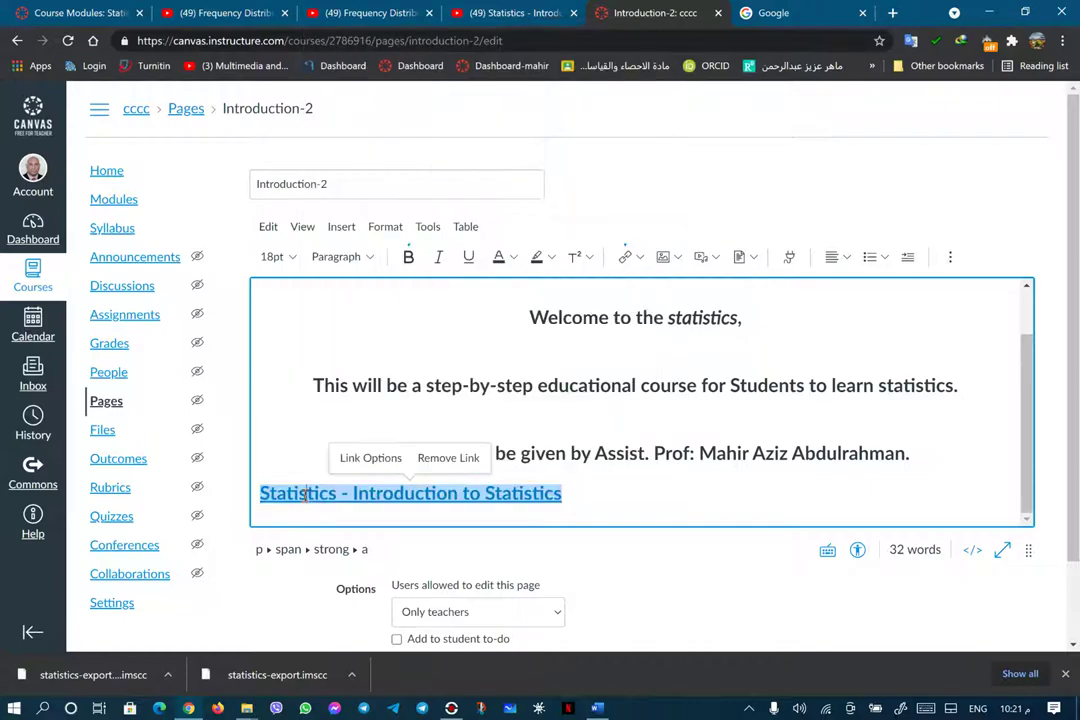
click(444, 462)
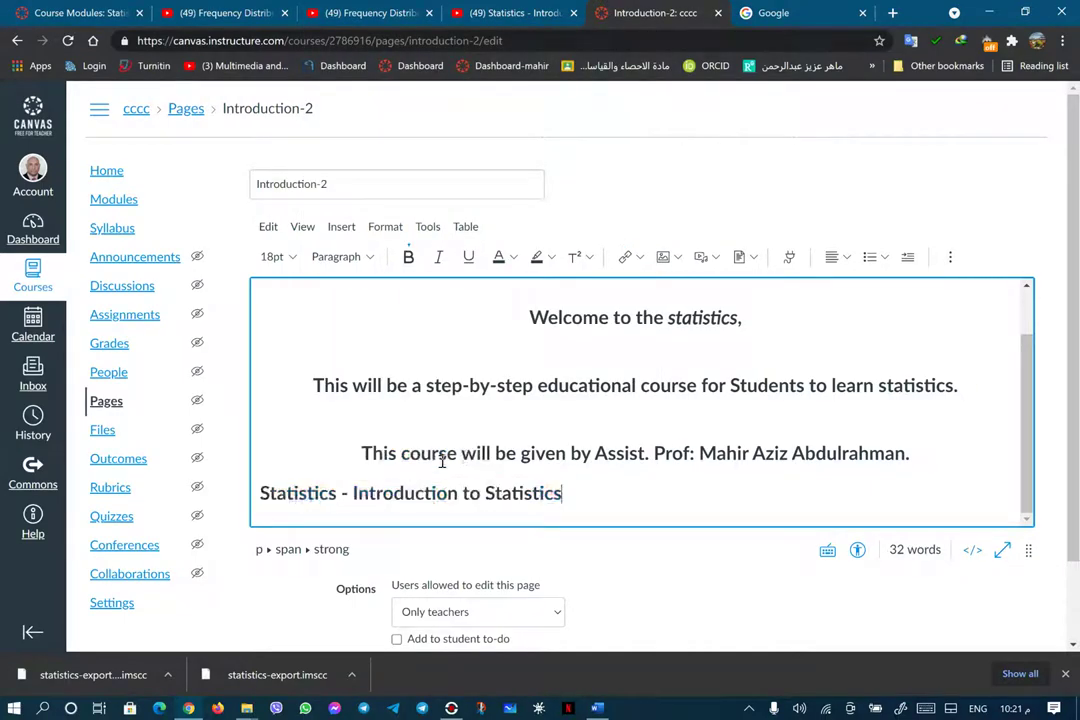
drag(576, 501, 257, 496)
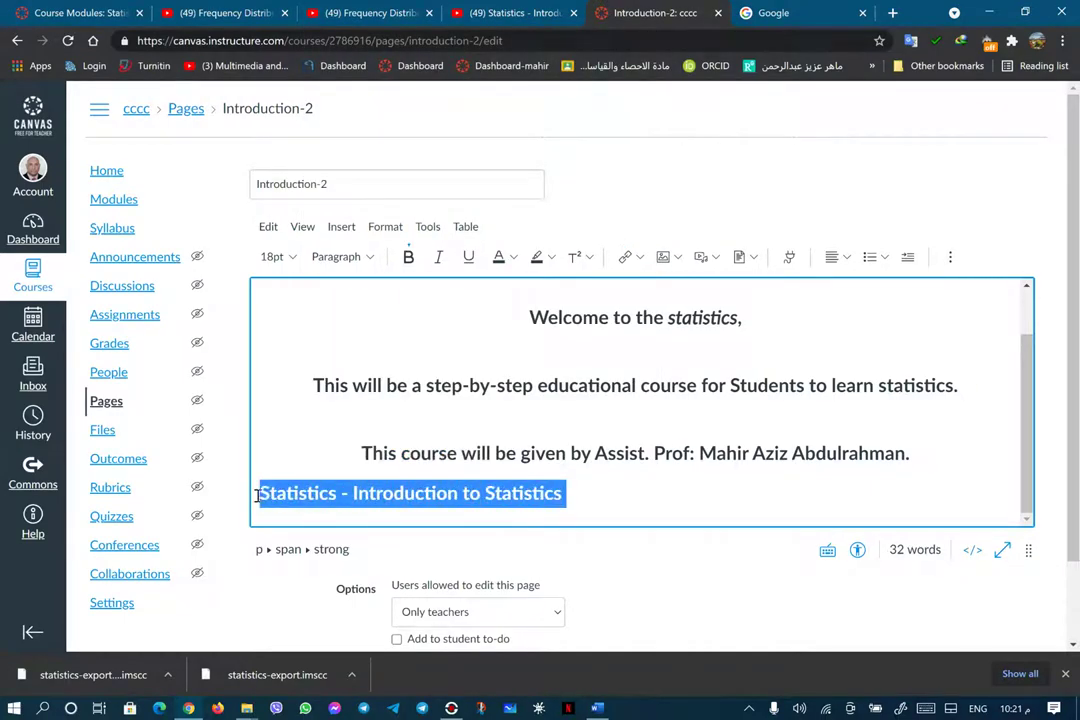
key(BackSpace)
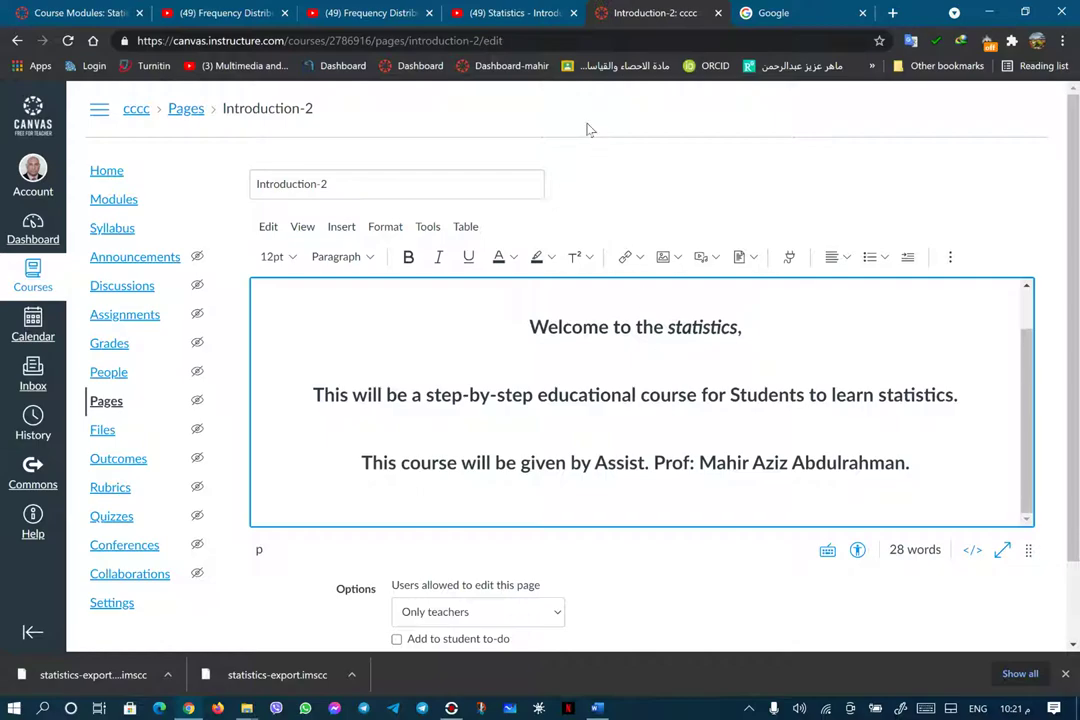
Switch to the YouTube video "Statistics - Introduction to Statistics" and copy its embed code from the sharing options
click(519, 14)
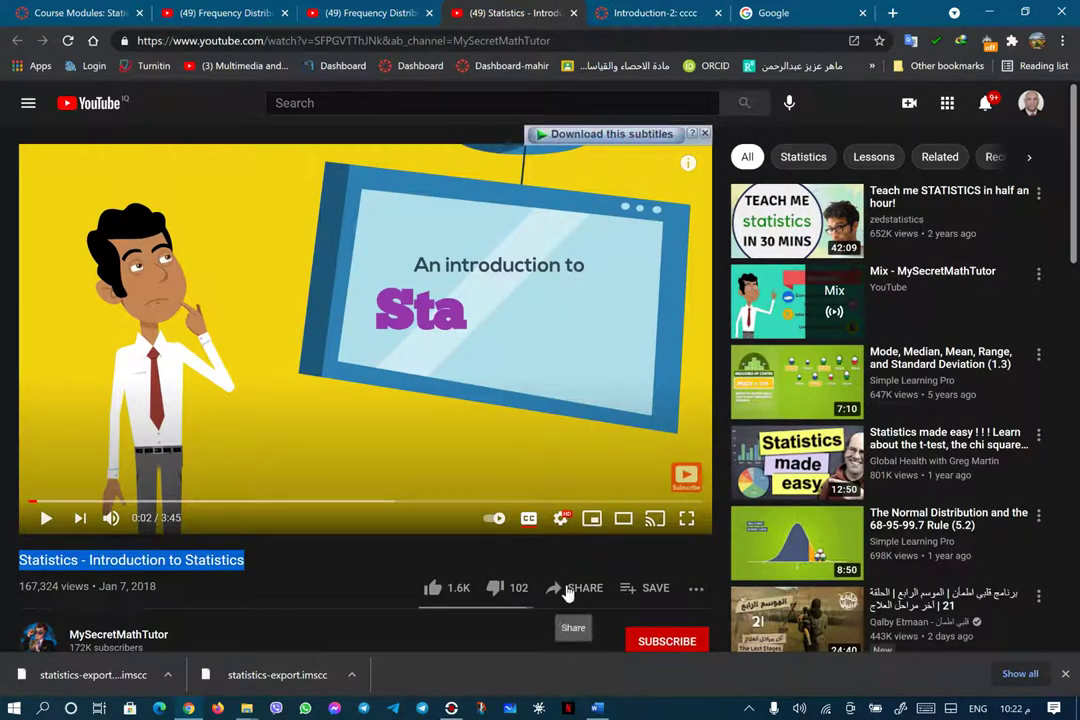
click(580, 590)
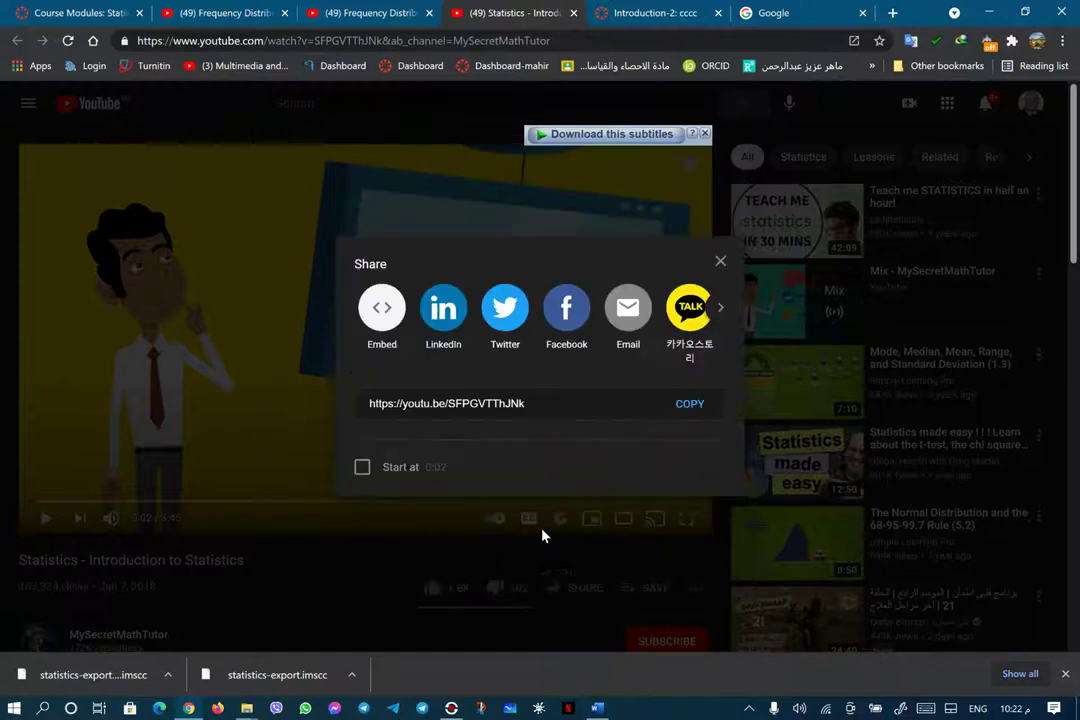
click(382, 316)
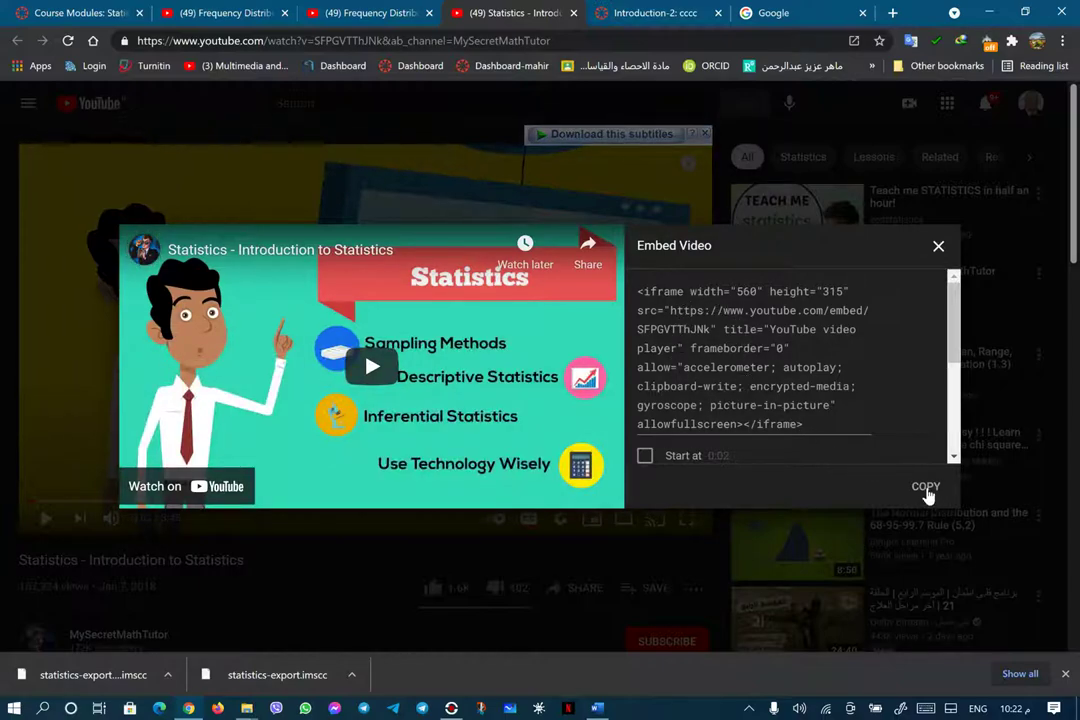
click(926, 489)
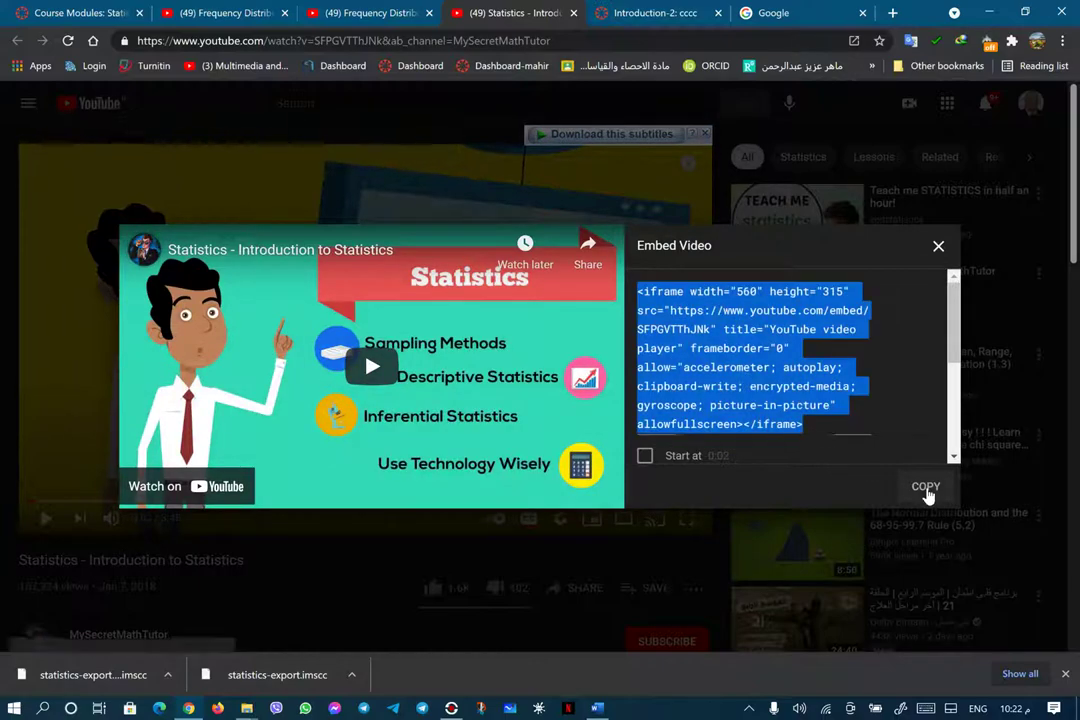
Back on the Introduction-2 page, embed the video below the text using the copied embed code
click(645, 12)
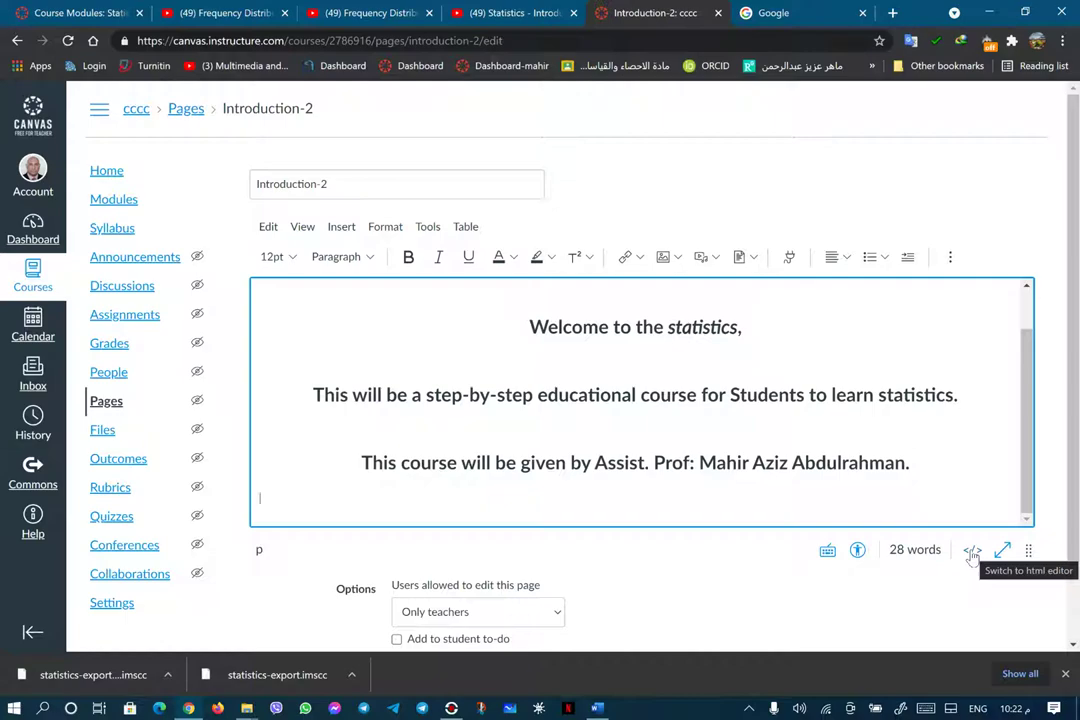
click(951, 258)
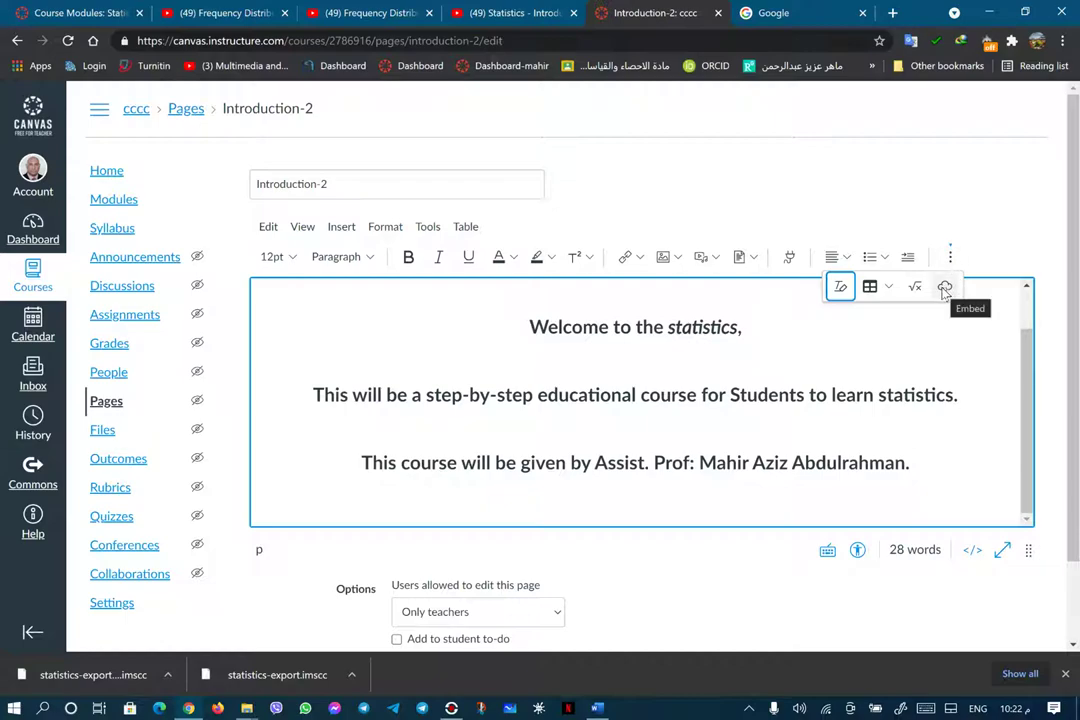
click(944, 288)
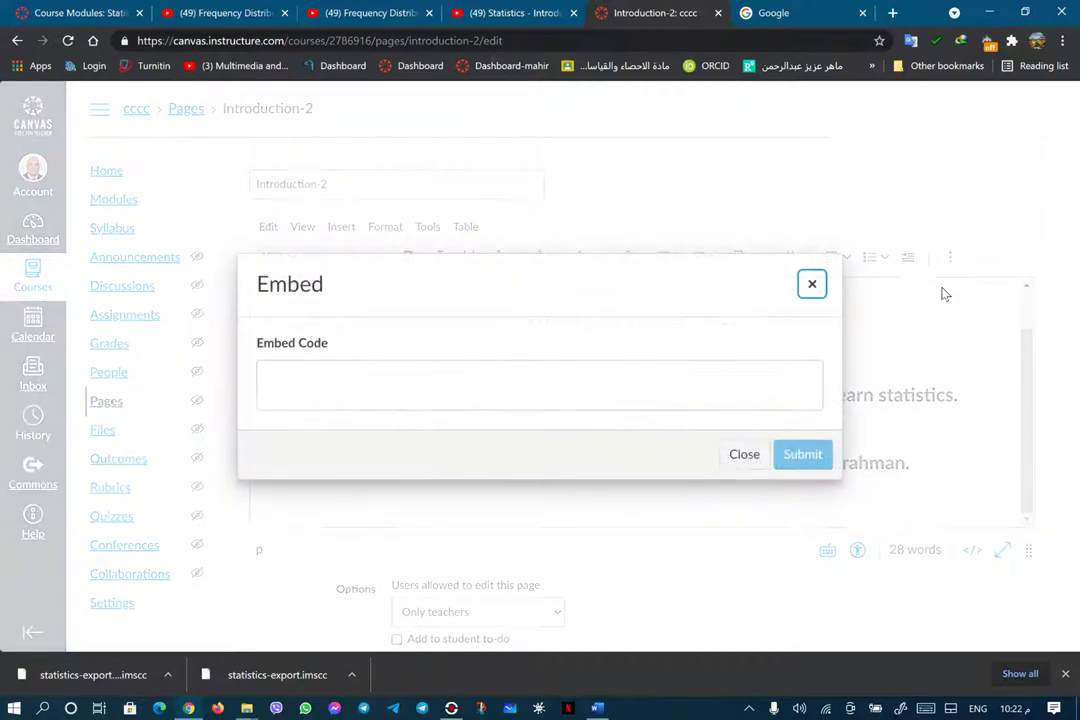
right_click(454, 397)
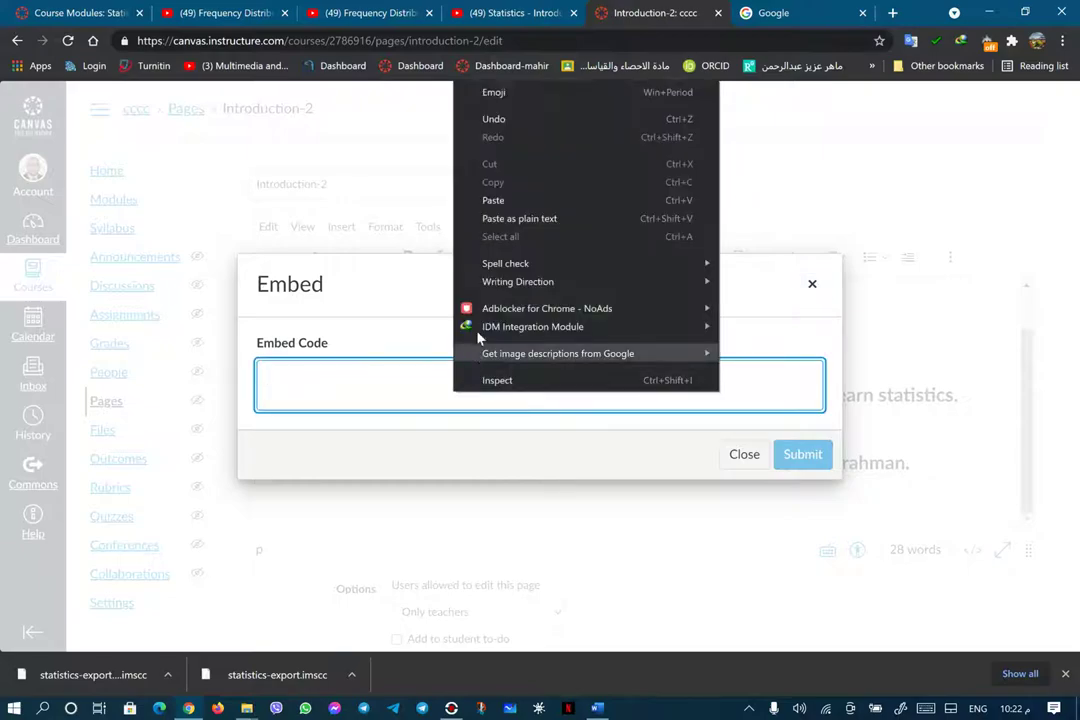
click(500, 193)
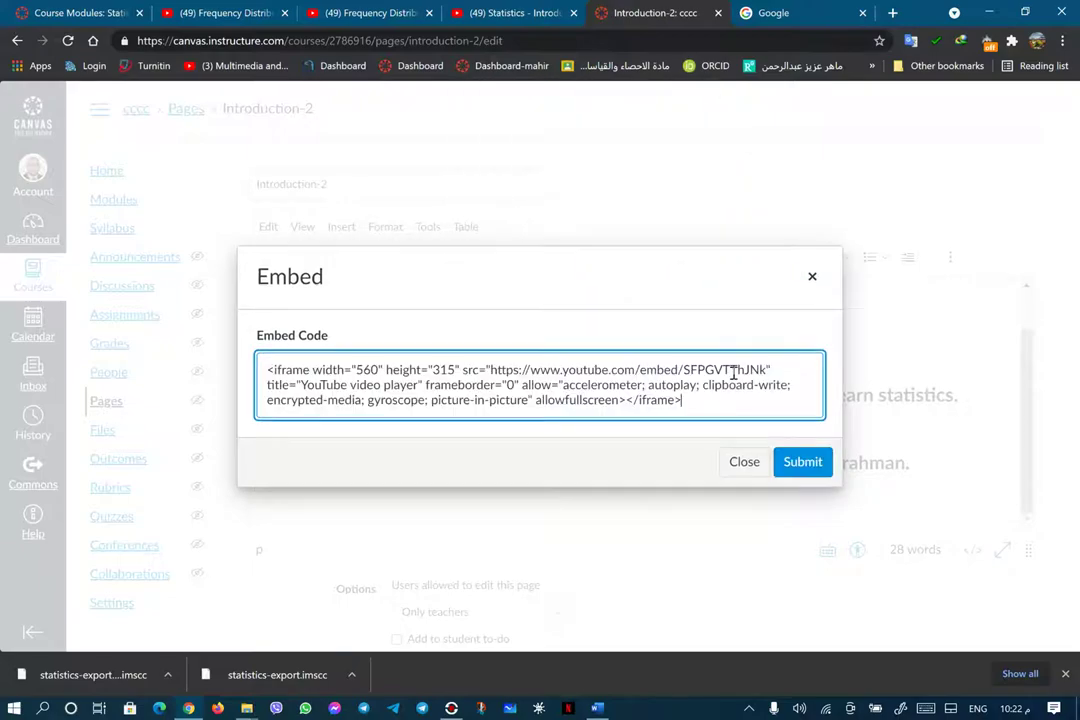
click(800, 463)
Centre the embedded YouTube video on the page
scroll(786, 446, up, 3)
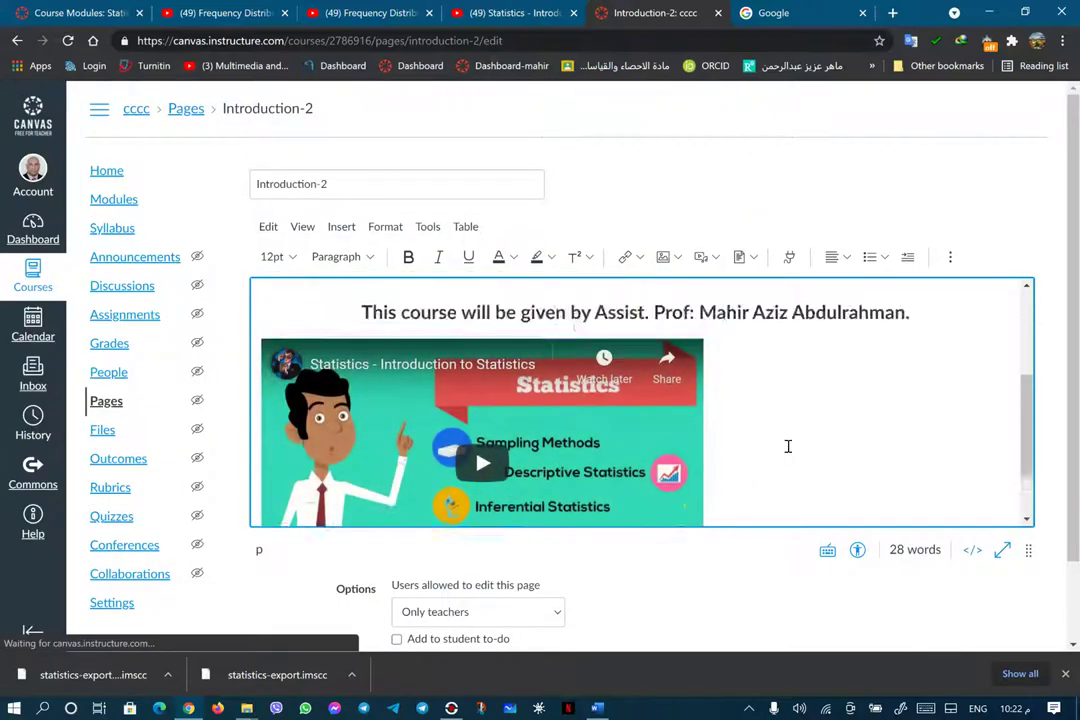
scroll(735, 477, down, 3)
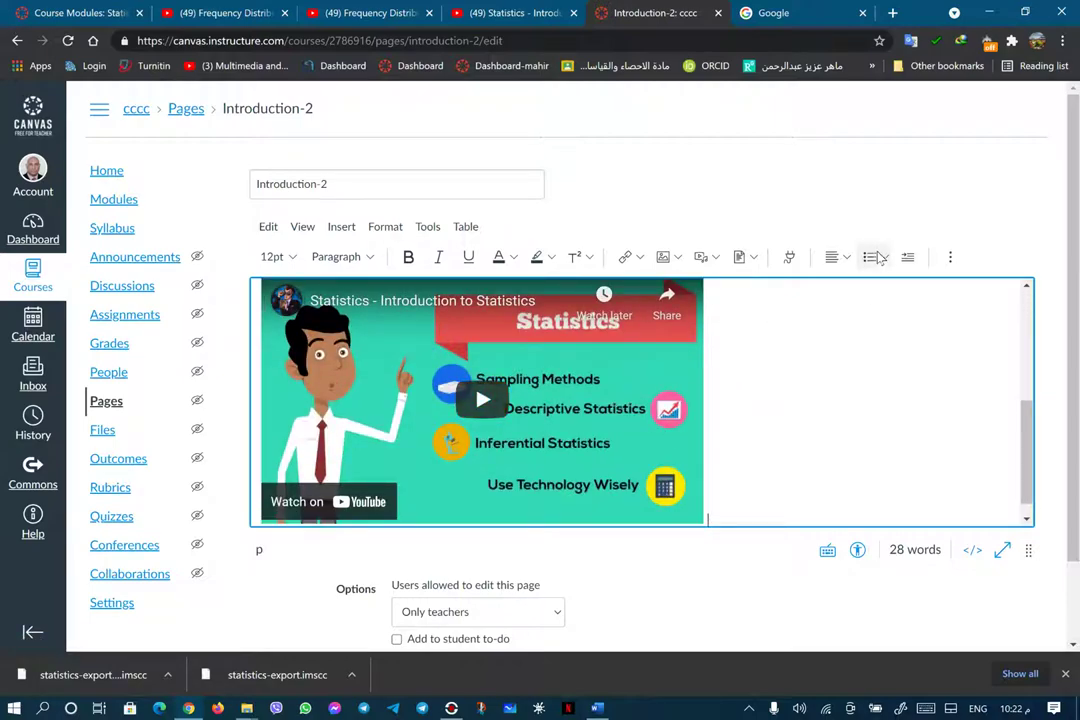
click(846, 257)
click(849, 304)
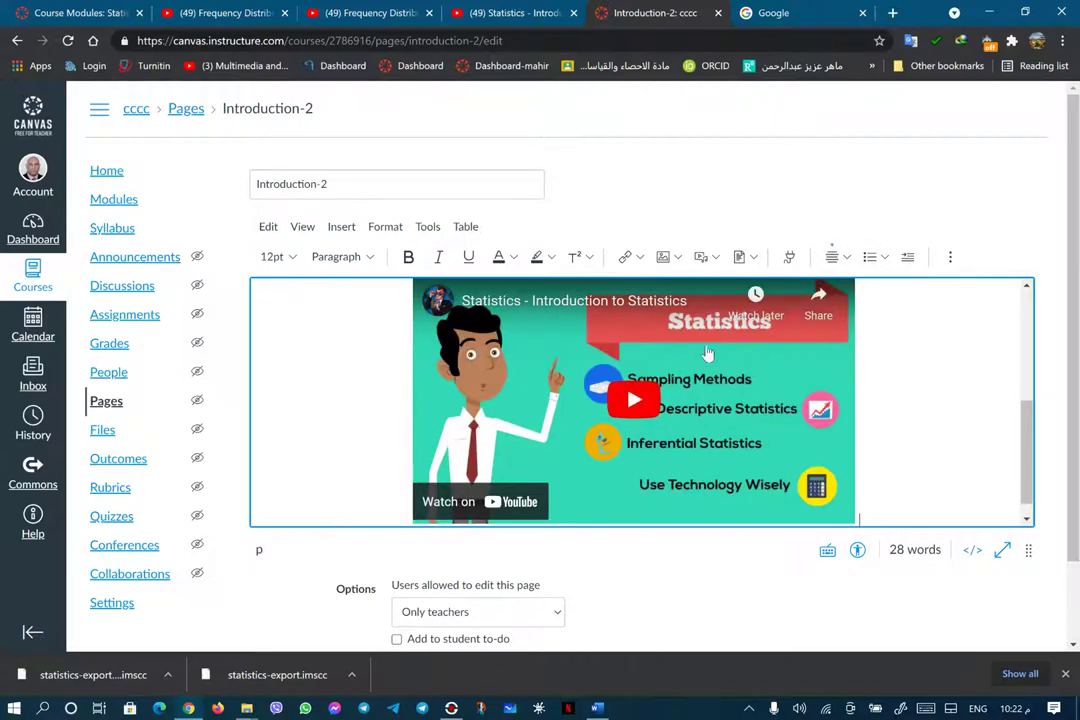
scroll(918, 400, up, 3)
scroll(918, 400, down, 3)
scroll(918, 400, down, 1)
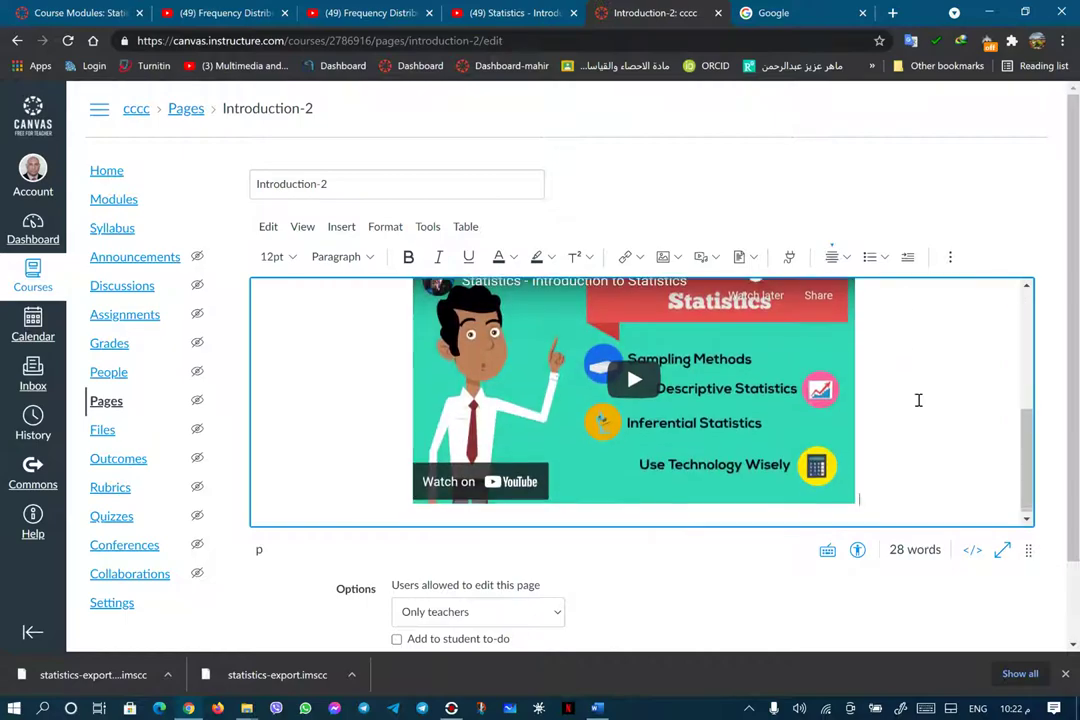
Copy the words "You tube" from Statistics.docx in Word and paste them on a line below the embedded video in Canvas
click(715, 519)
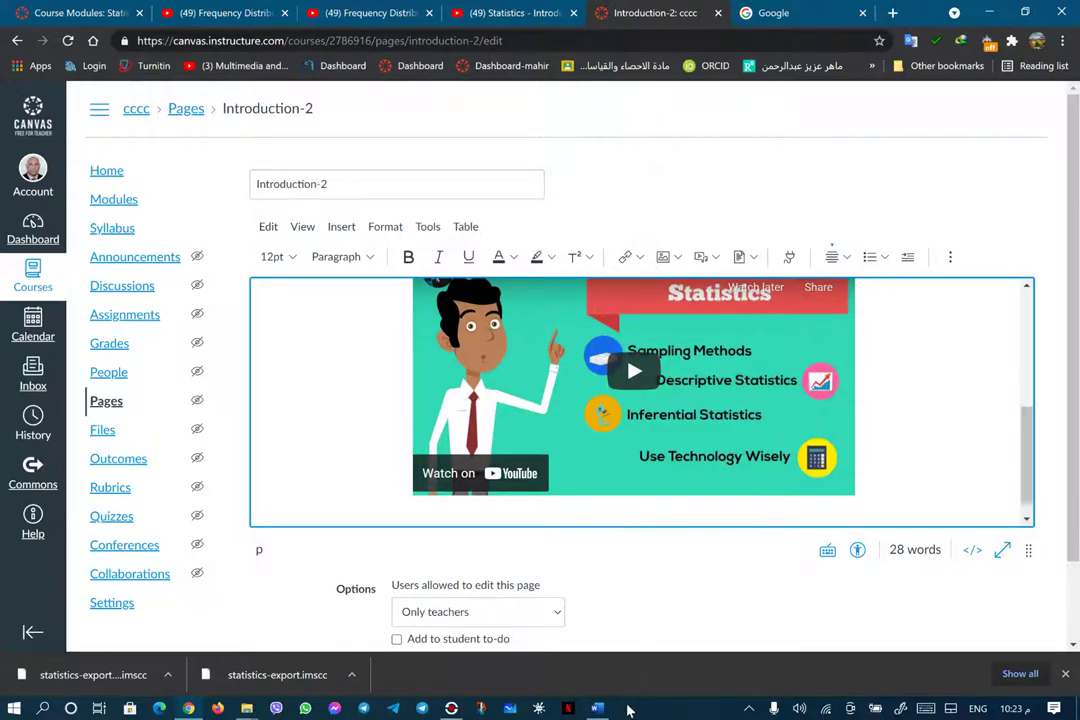
click(597, 708)
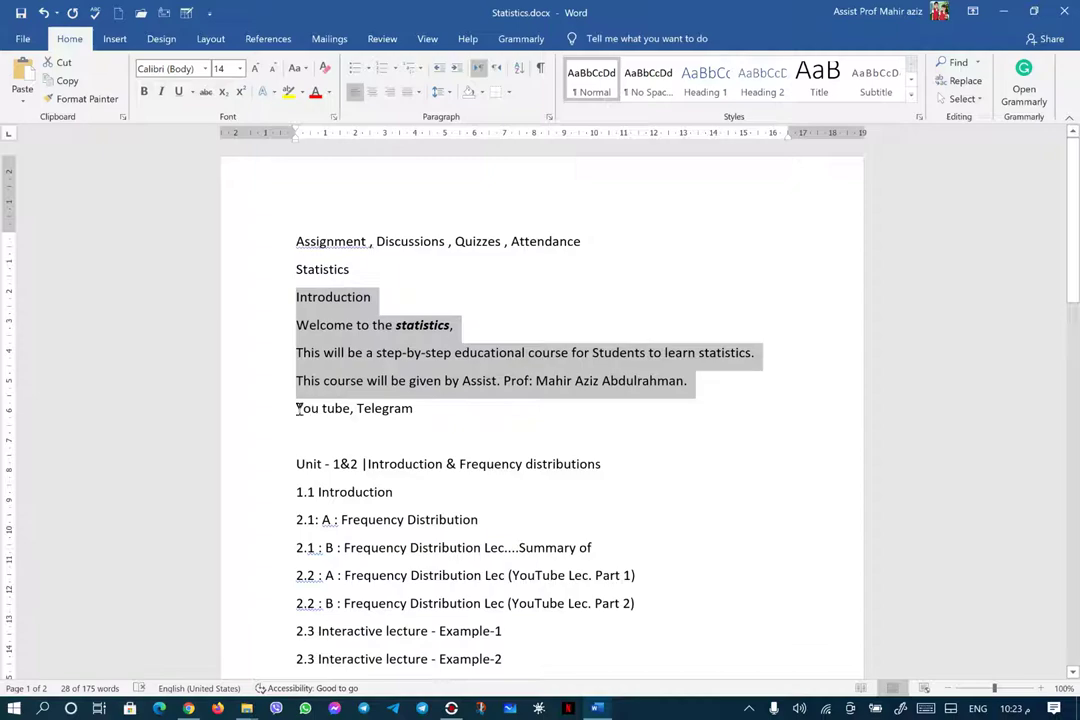
drag(300, 408, 350, 410)
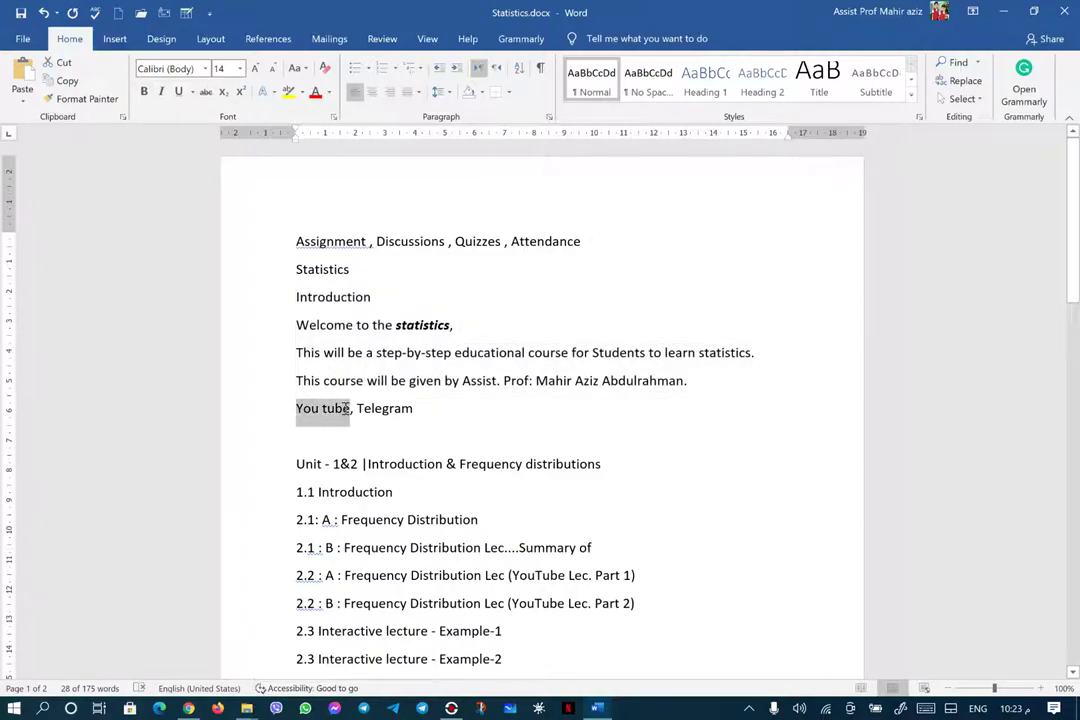
right_click(337, 413)
click(364, 439)
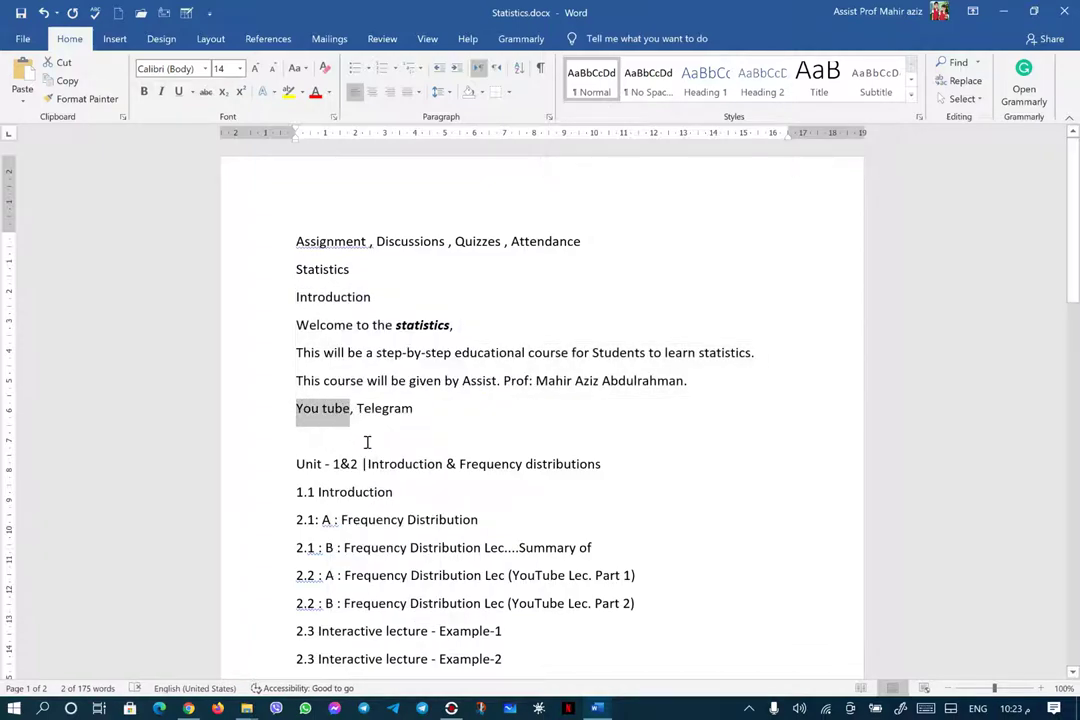
click(1016, 12)
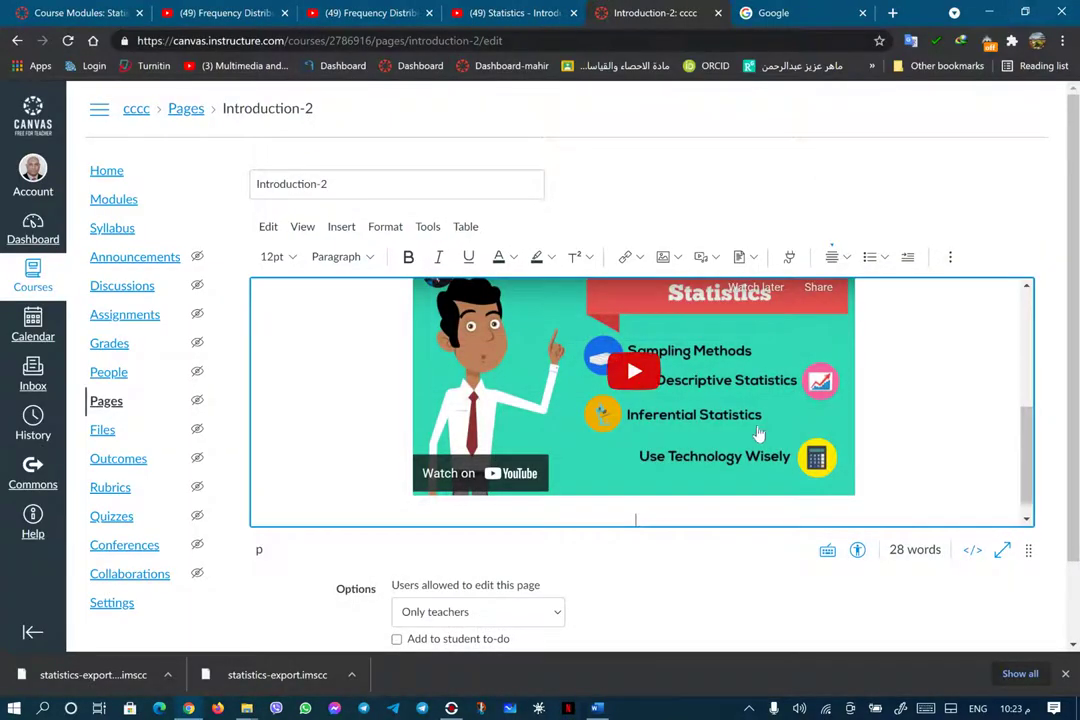
right_click(643, 513)
click(690, 322)
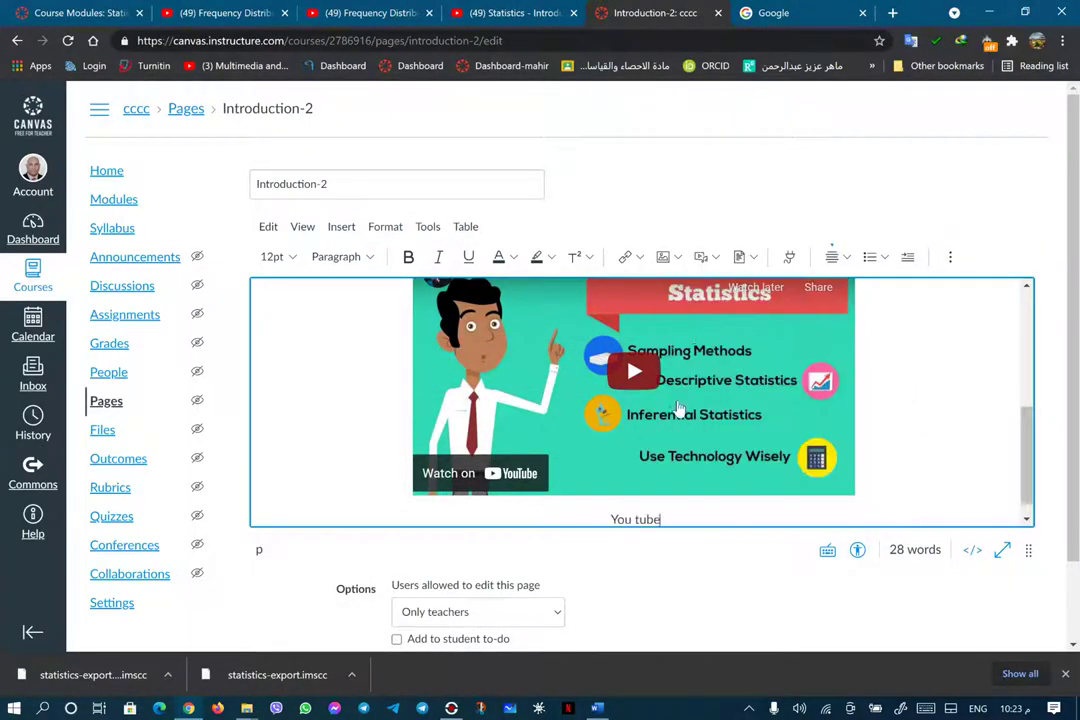
Select the "You tube" text for linking, then copy the web address of the YouTube video "Frequency Distribution .Lec1..part 1"
drag(610, 519, 663, 519)
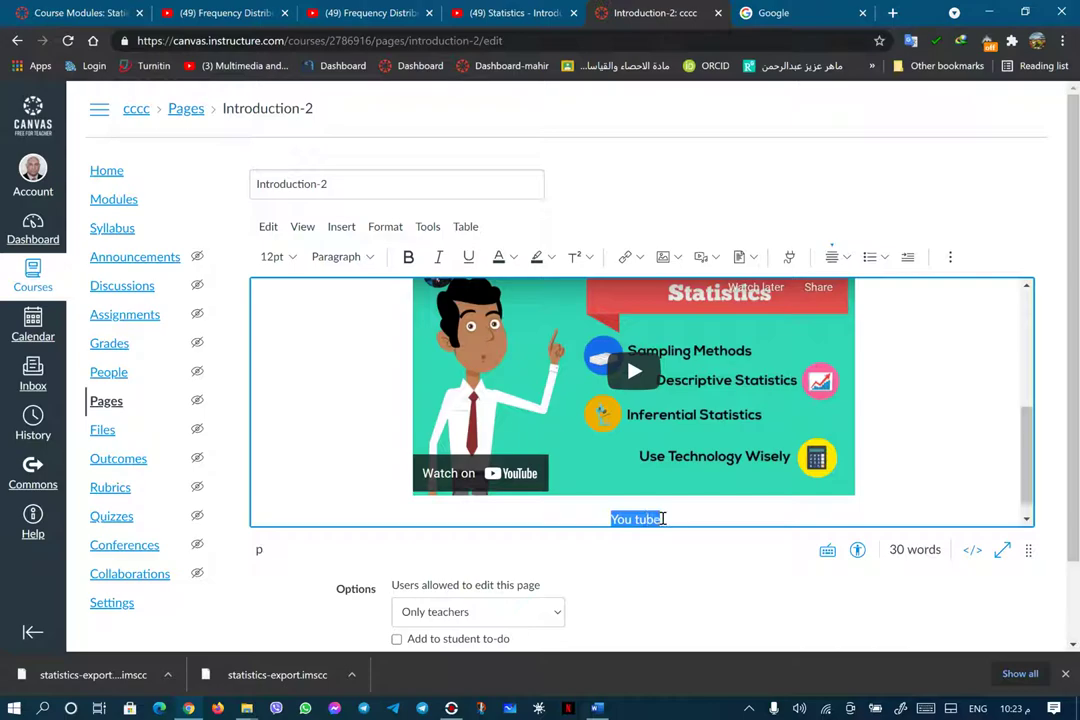
click(638, 259)
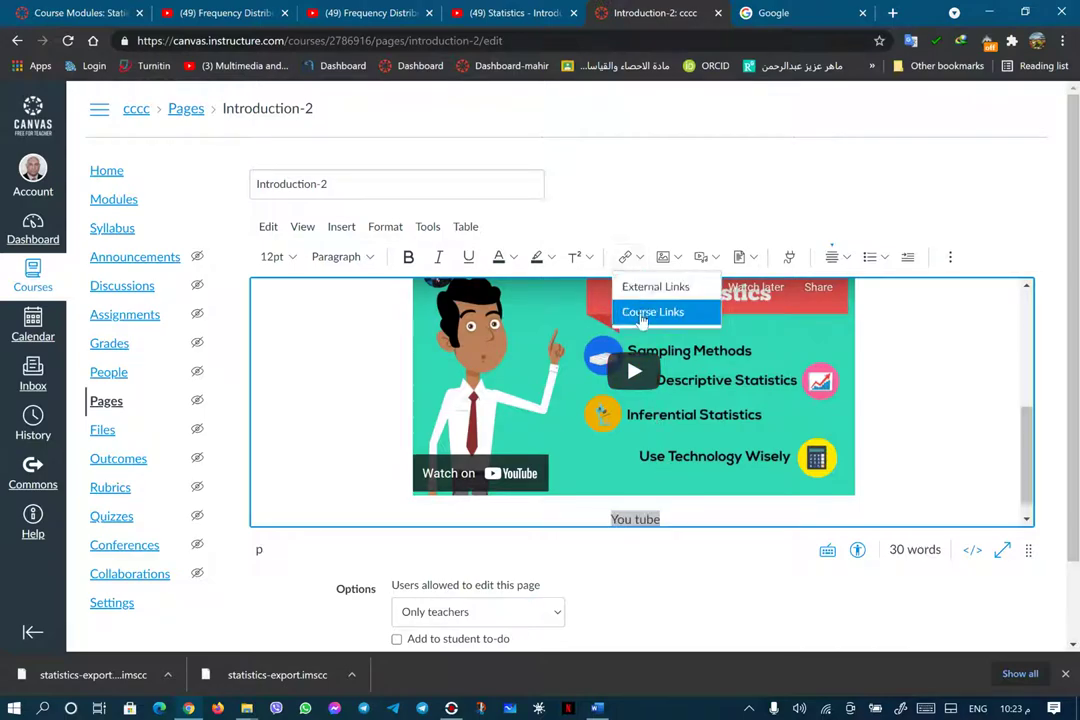
click(368, 15)
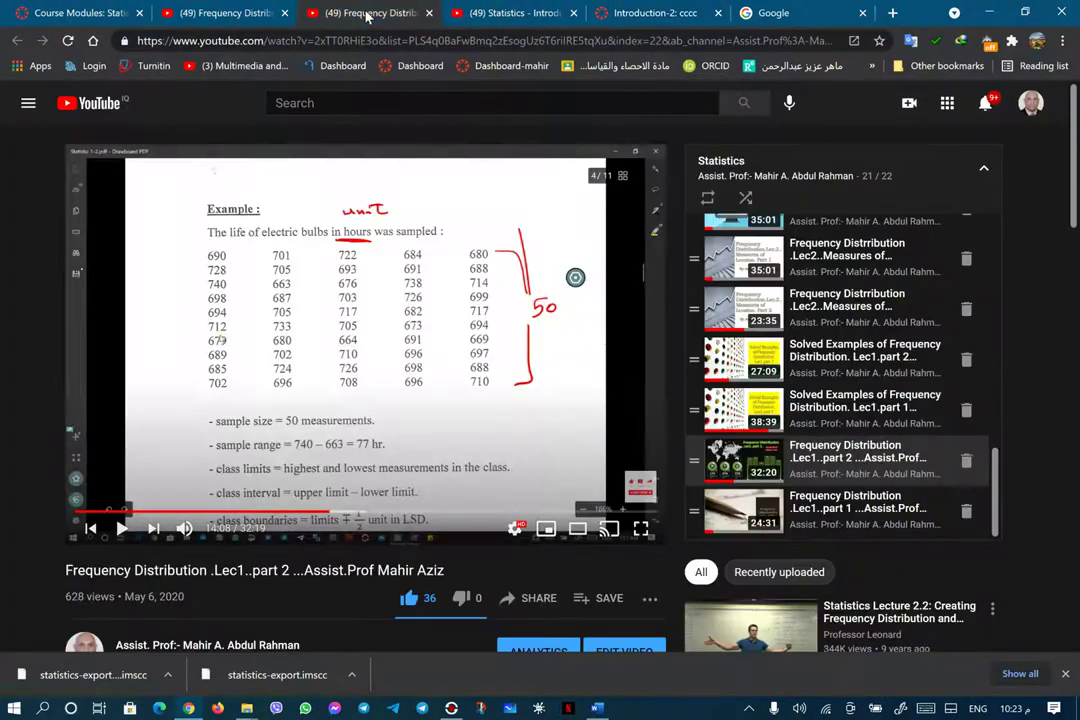
click(226, 14)
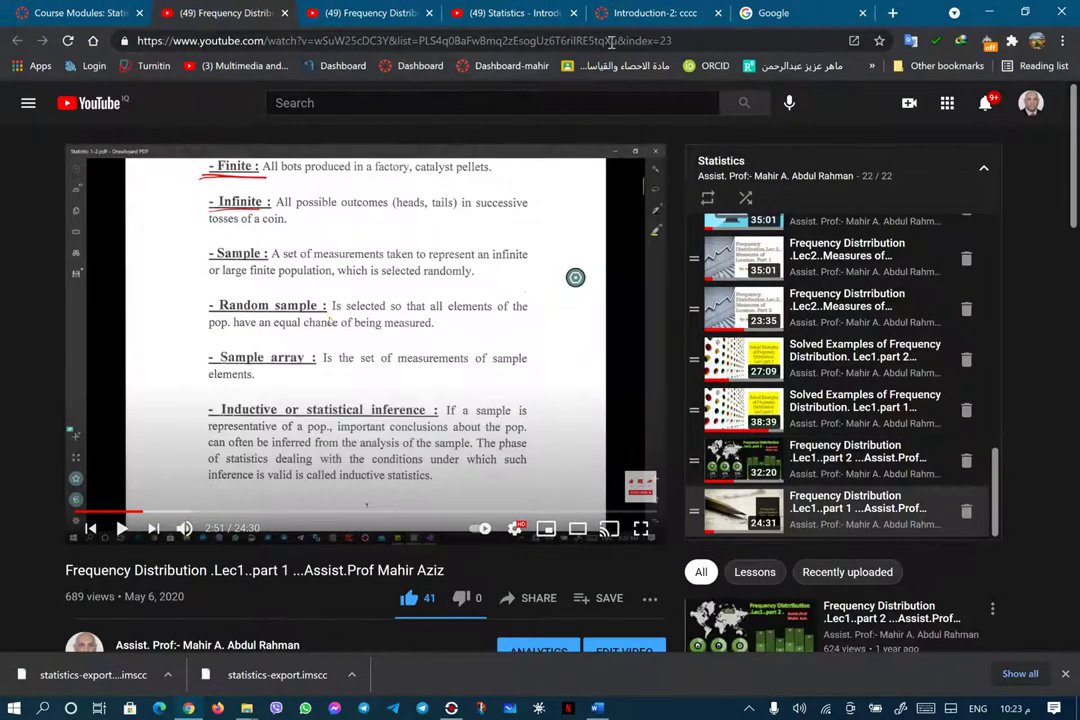
click(696, 41)
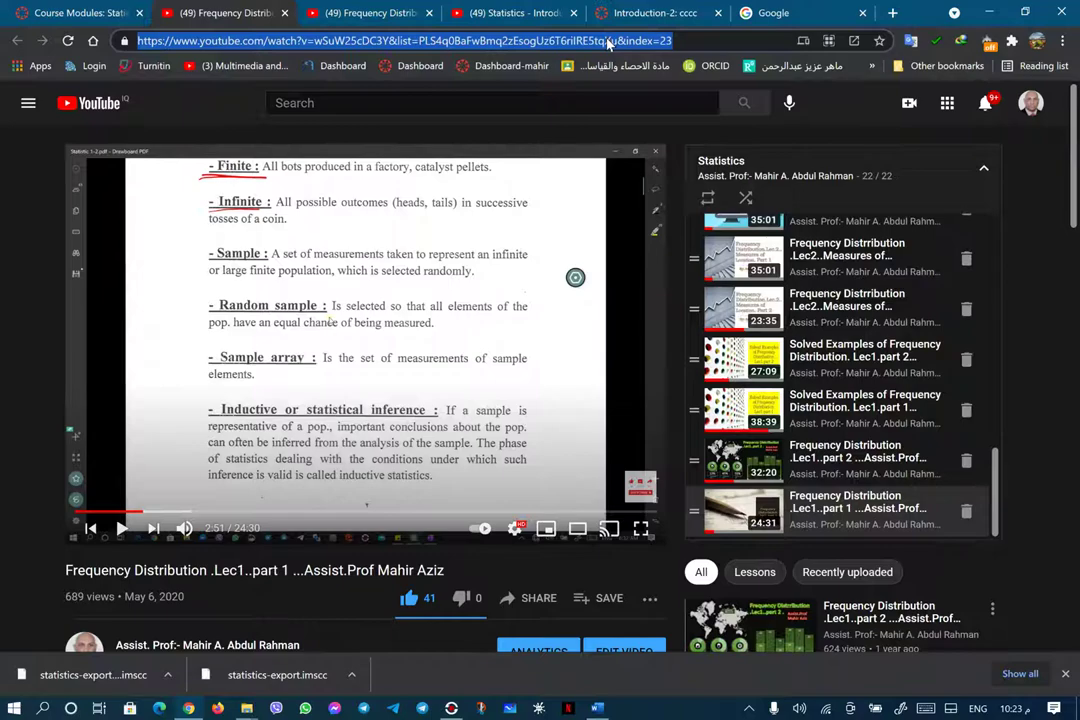
right_click(607, 43)
click(545, 142)
Back on the Introduction-2 page, turn the "You tube" text into an external link with the copied address and save the page
click(655, 13)
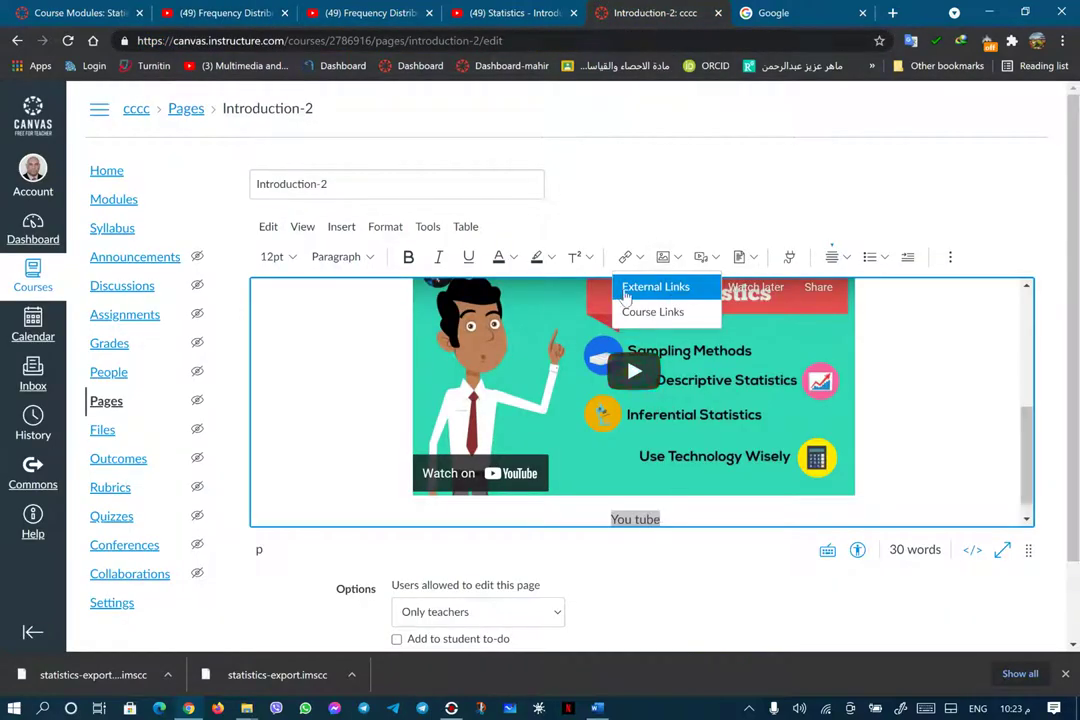
click(636, 314)
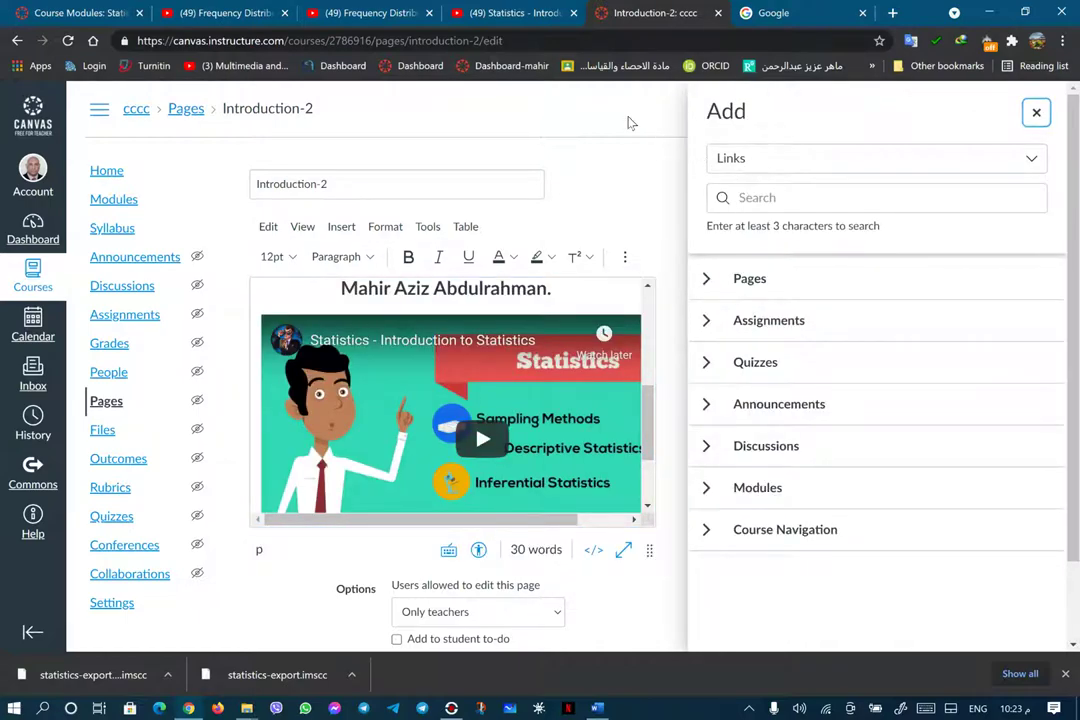
key(Escape)
scroll(590, 470, down, 1)
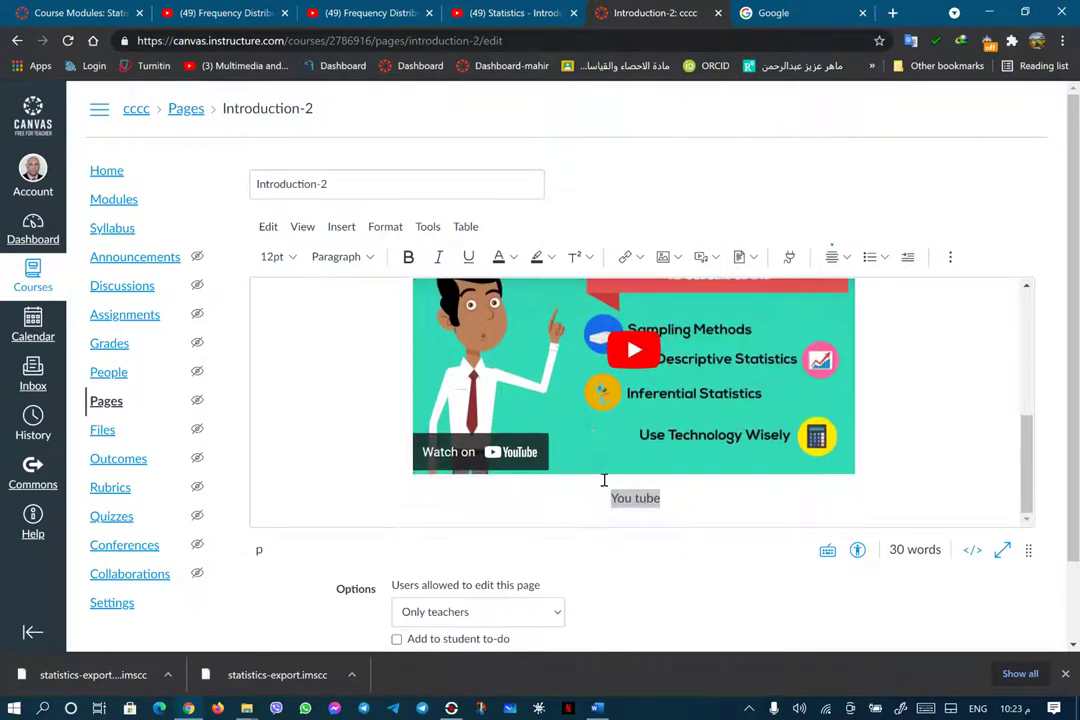
click(630, 257)
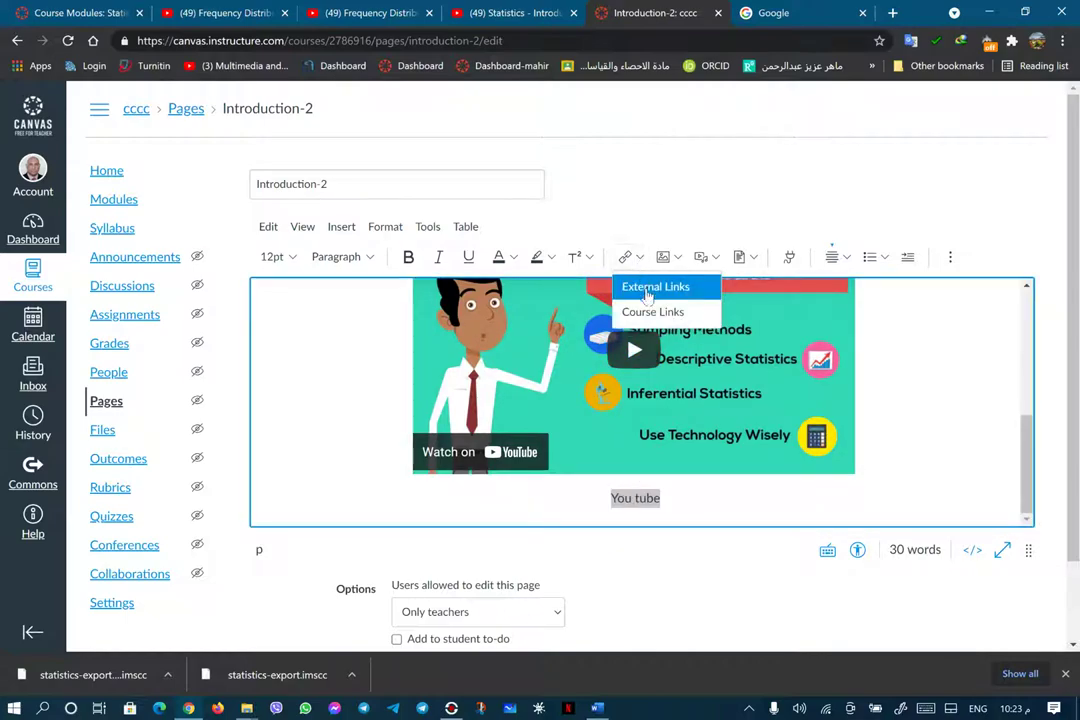
click(655, 287)
click(477, 418)
right_click(477, 415)
click(519, 234)
click(812, 482)
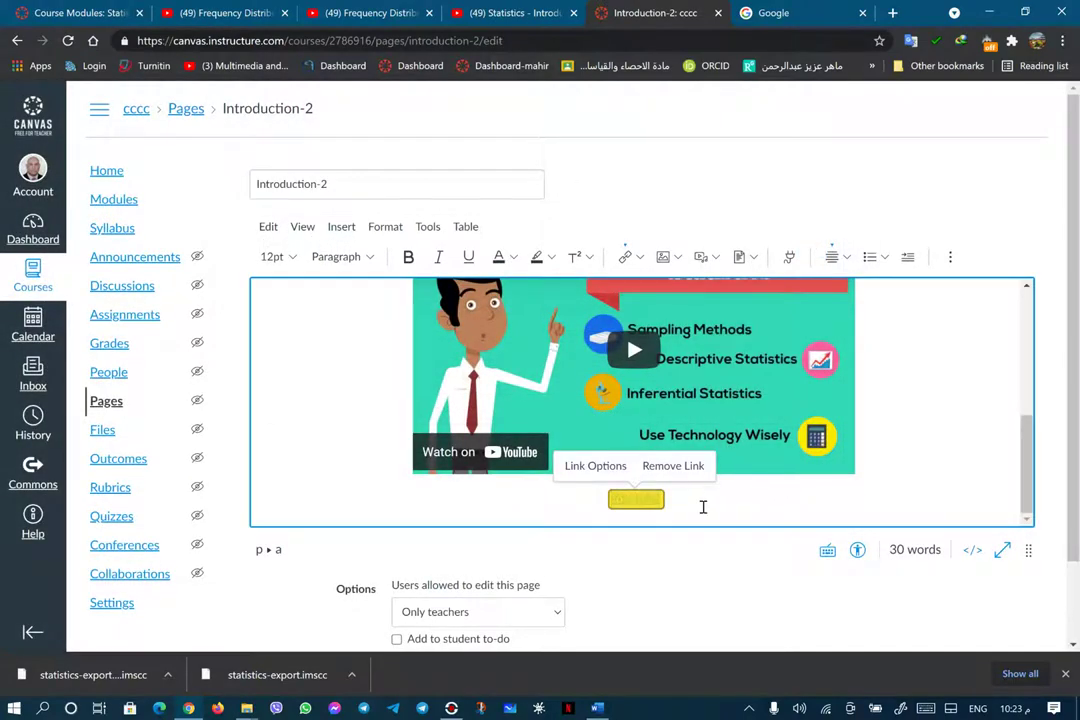
scroll(790, 570, down, 1)
click(1010, 609)
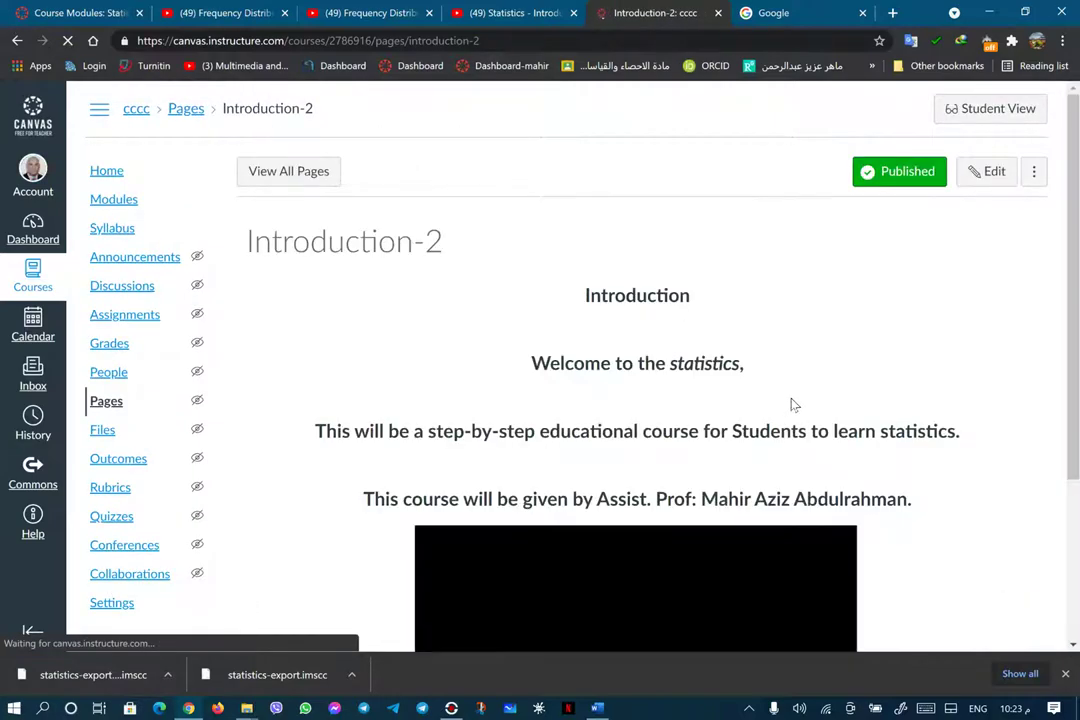
Look over the saved Introduction-2 page, from the welcome text to the embedded video and the YouTube link
scroll(846, 285, down, 2)
scroll(838, 305, up, 2)
scroll(832, 313, down, 2)
scroll(830, 315, up, 2)
scroll(828, 317, down, 2)
scroll(826, 318, up, 2)
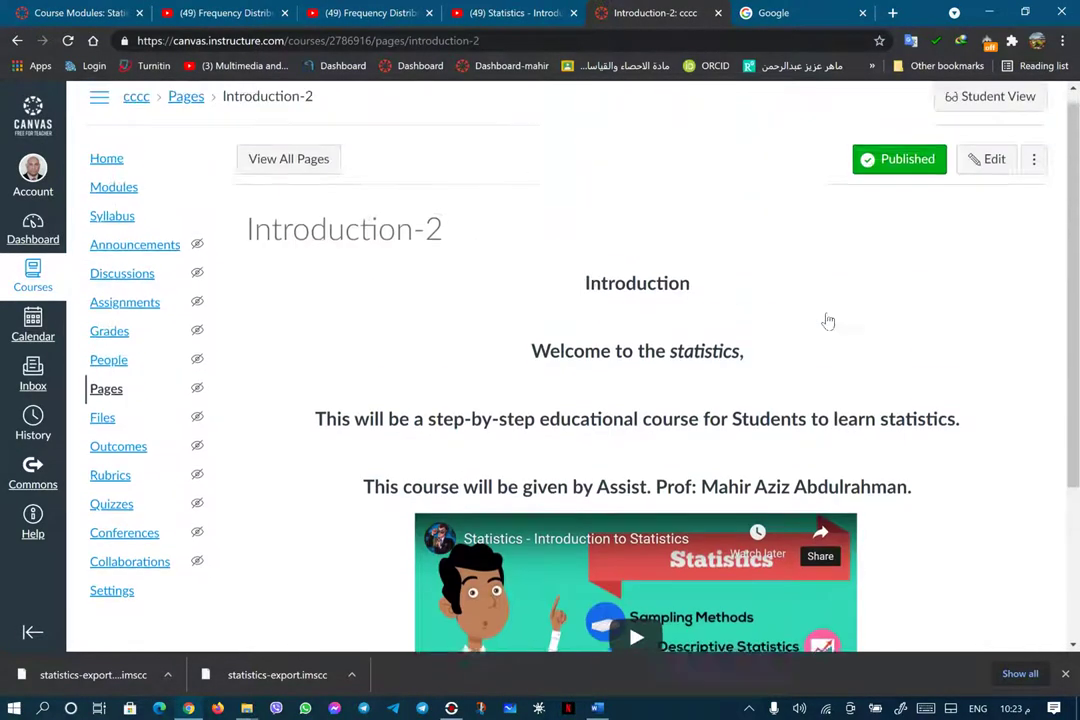
scroll(824, 318, down, 2)
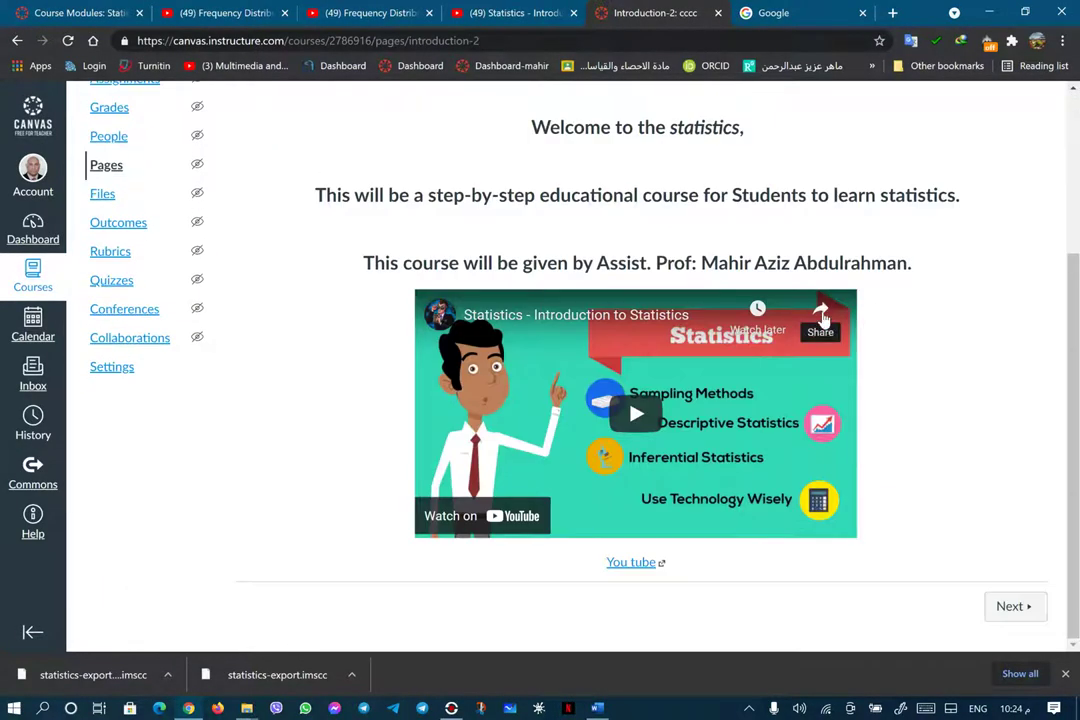
scroll(118, 165, up, 2)
Open the page 1.1 Introduction-2 from the course modules for editing
click(113, 200)
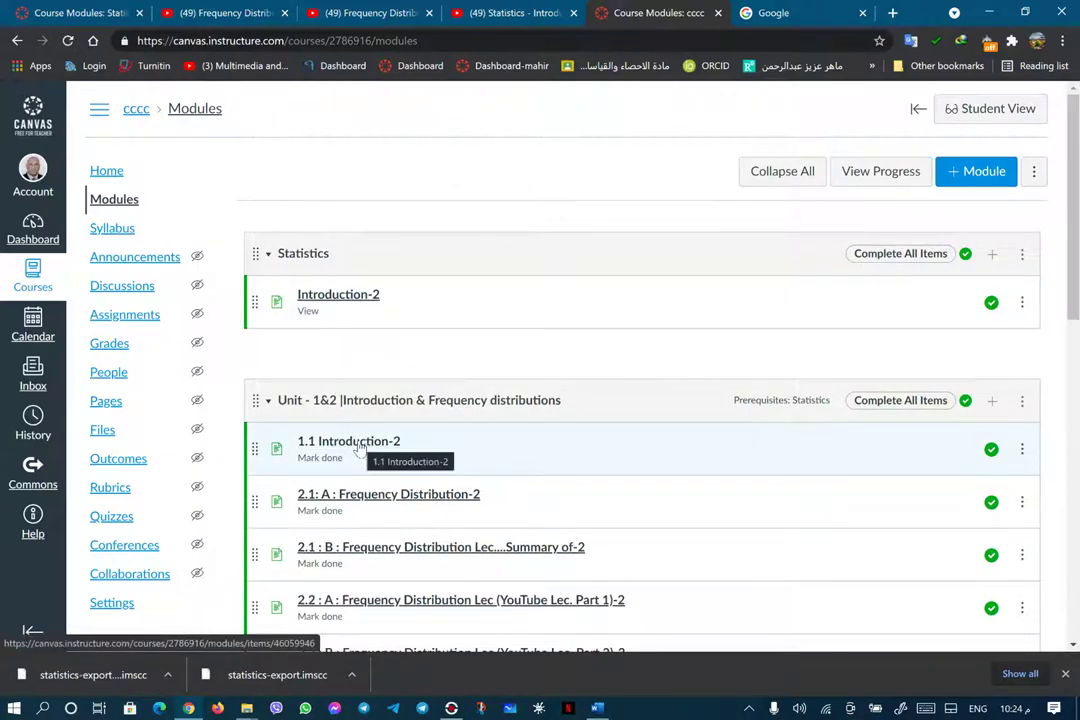
mouse_move(359, 447)
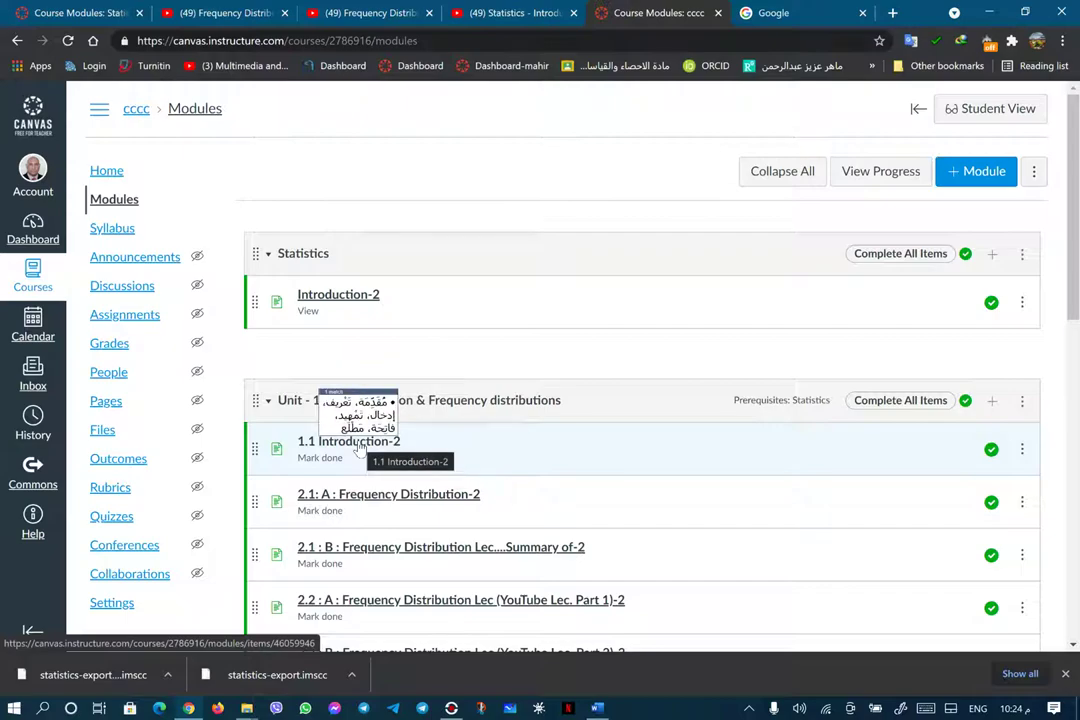
click(359, 447)
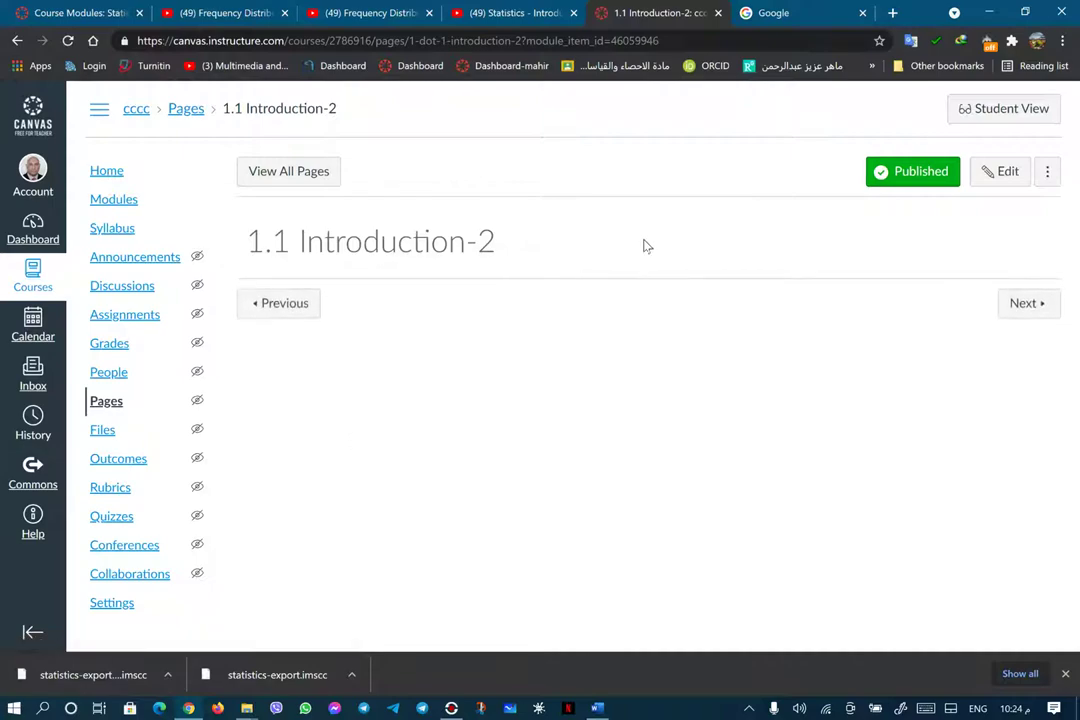
click(993, 174)
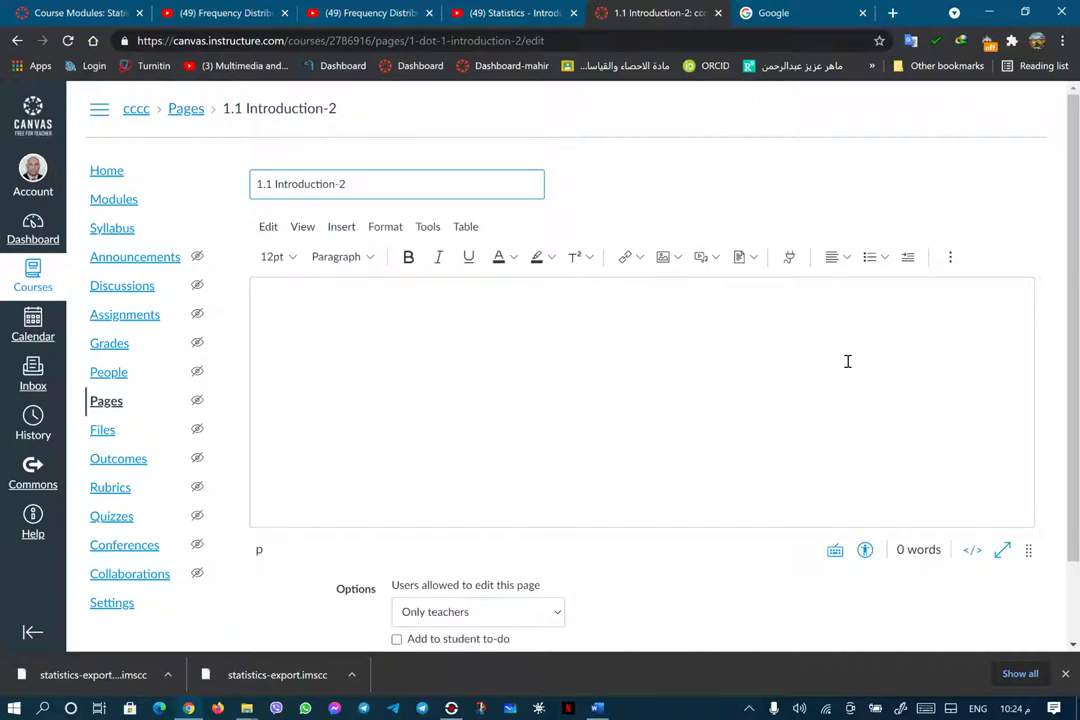
Switch to the open Google page and go to Google Drive from its apps
click(805, 12)
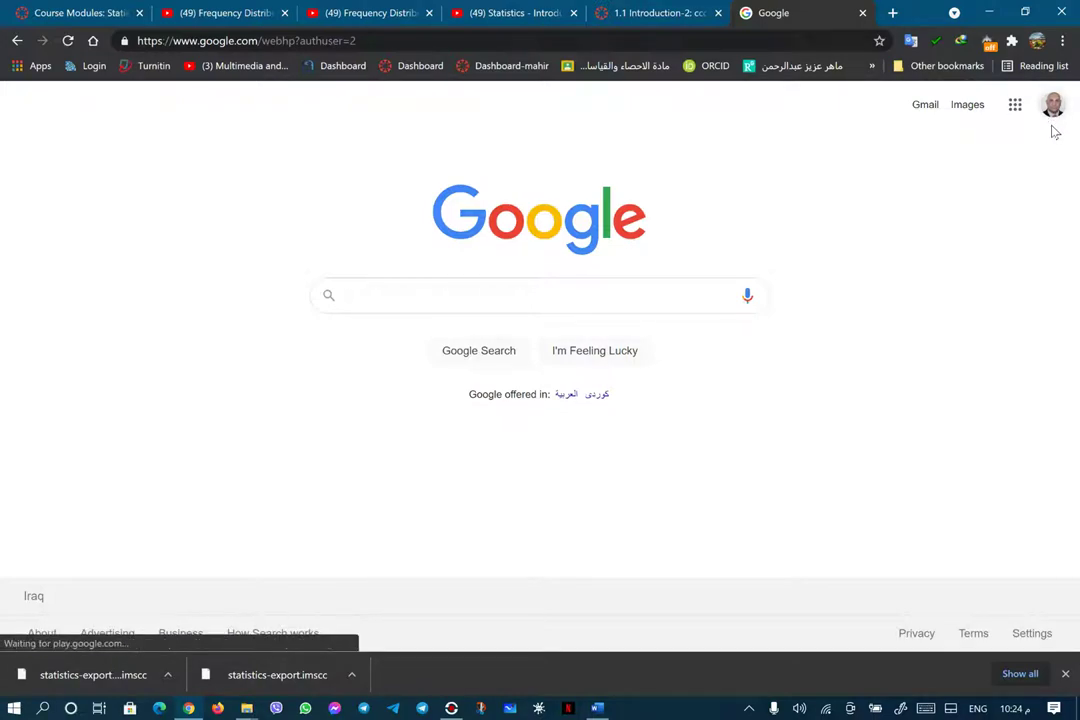
click(1014, 105)
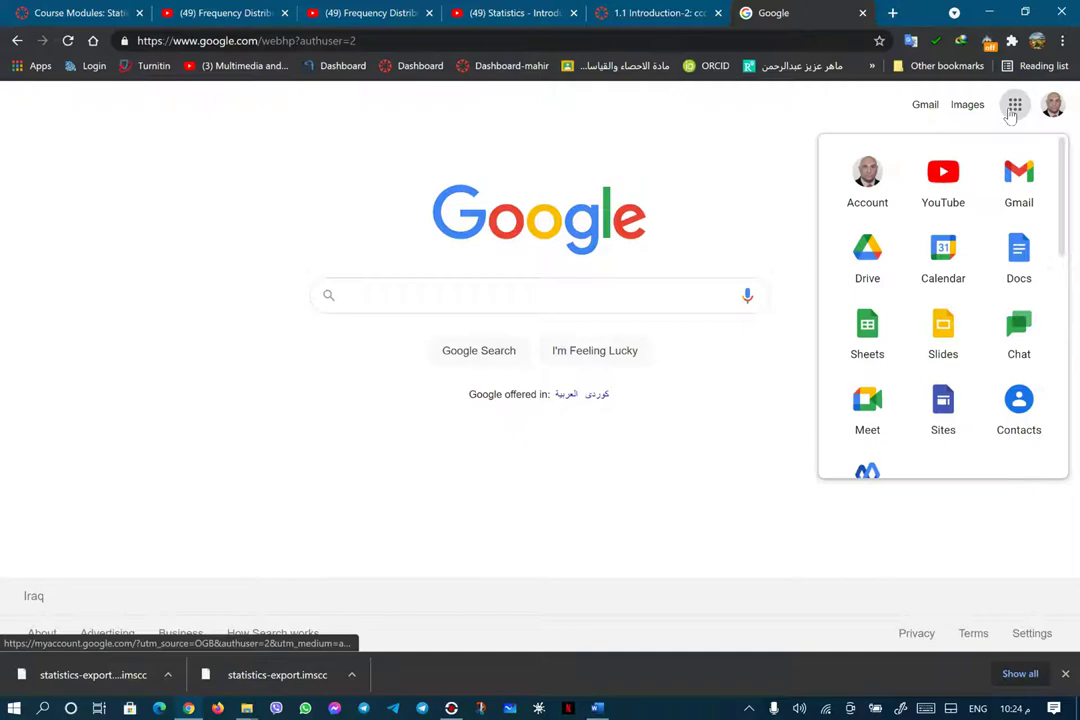
click(873, 257)
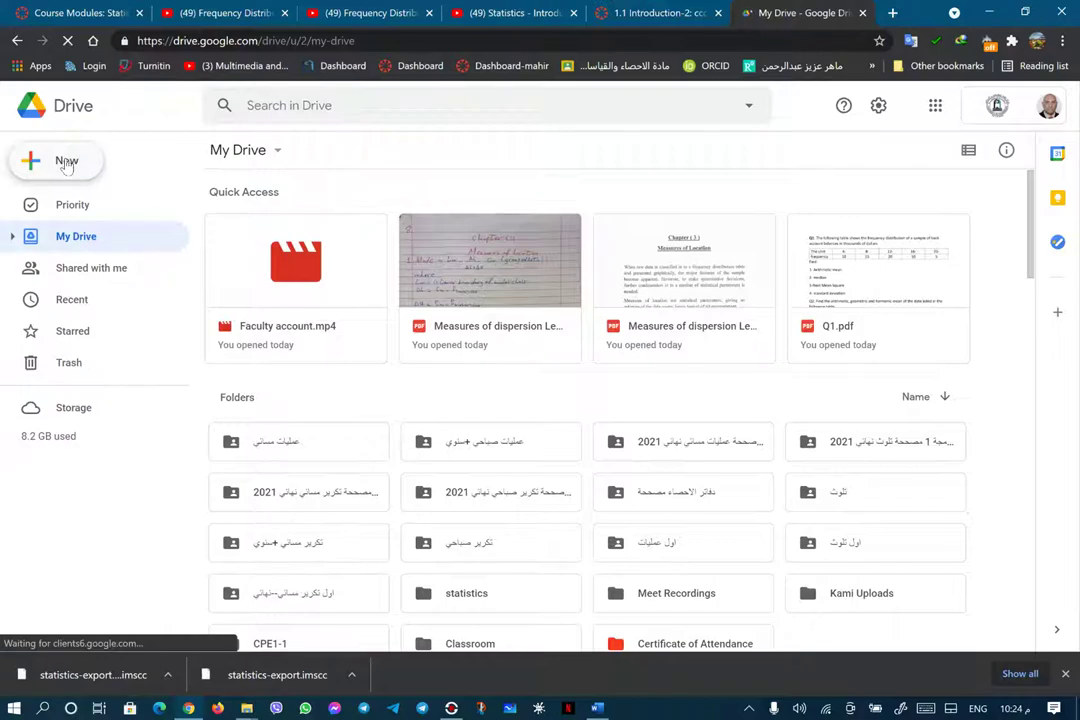
Create a Drive folder named "Statistics 20-21", copying the word "Statistics" from Statistics.docx in Word for the name
click(66, 161)
click(70, 99)
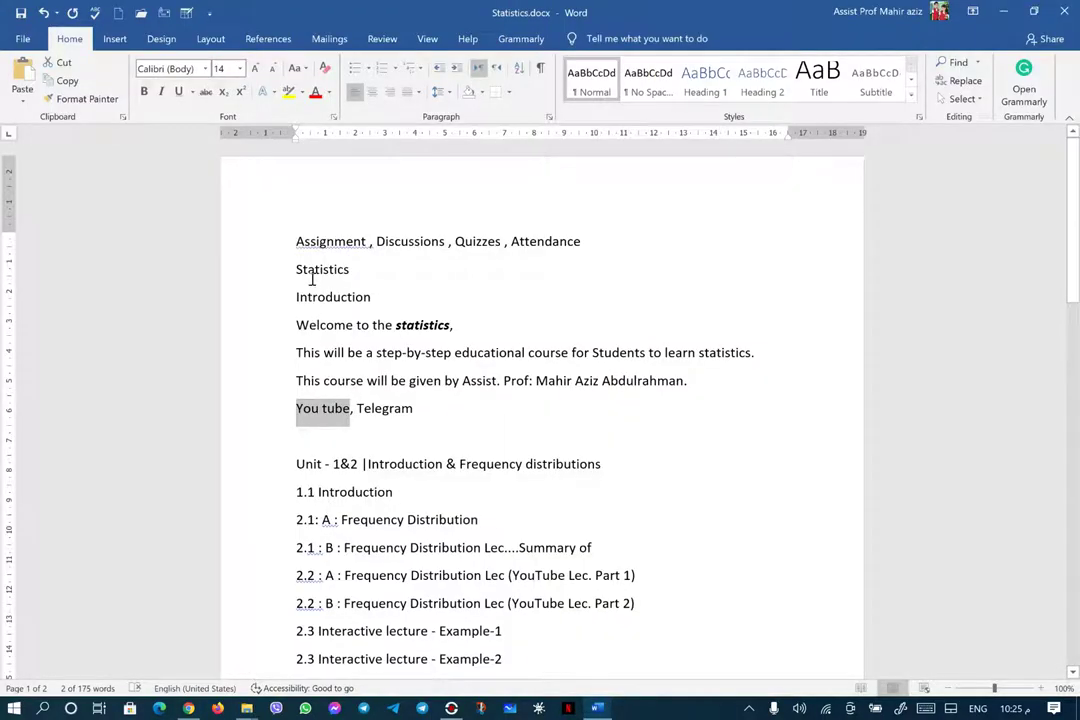
drag(297, 269, 403, 264)
right_click(348, 276)
click(374, 297)
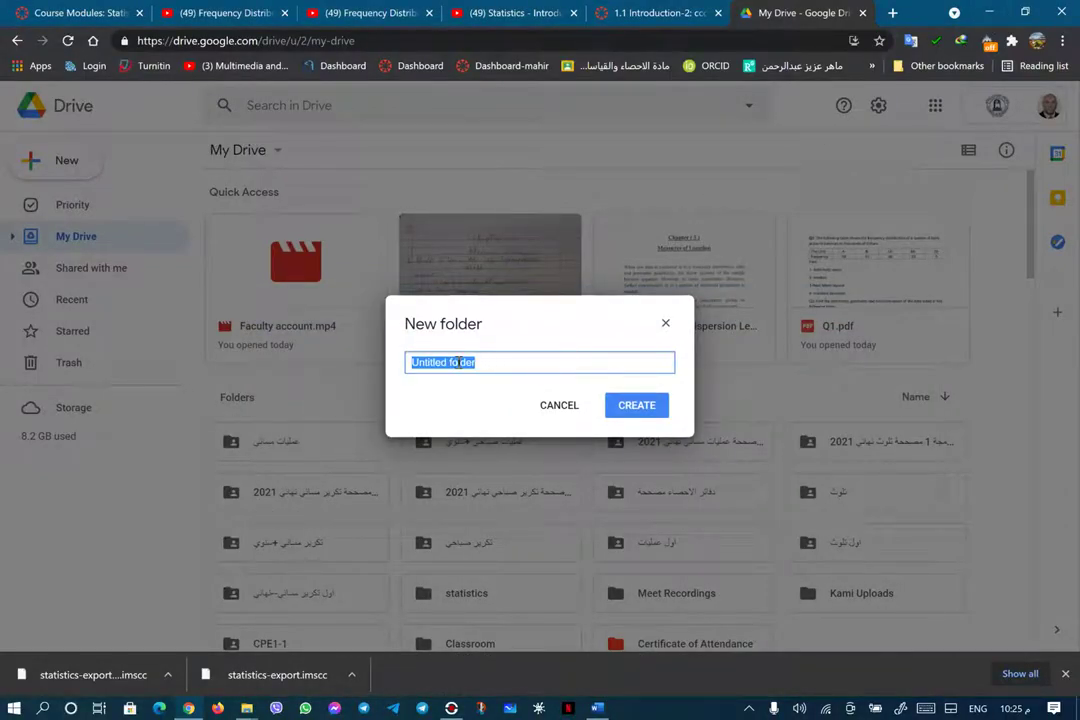
right_click(458, 363)
click(490, 439)
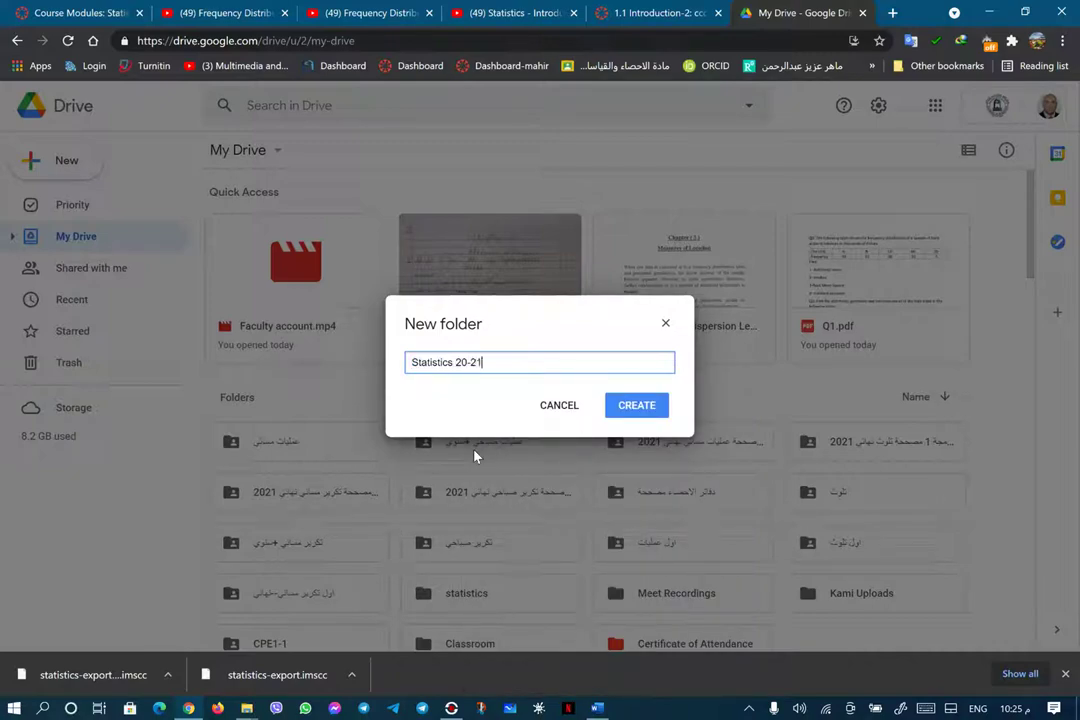
click(643, 406)
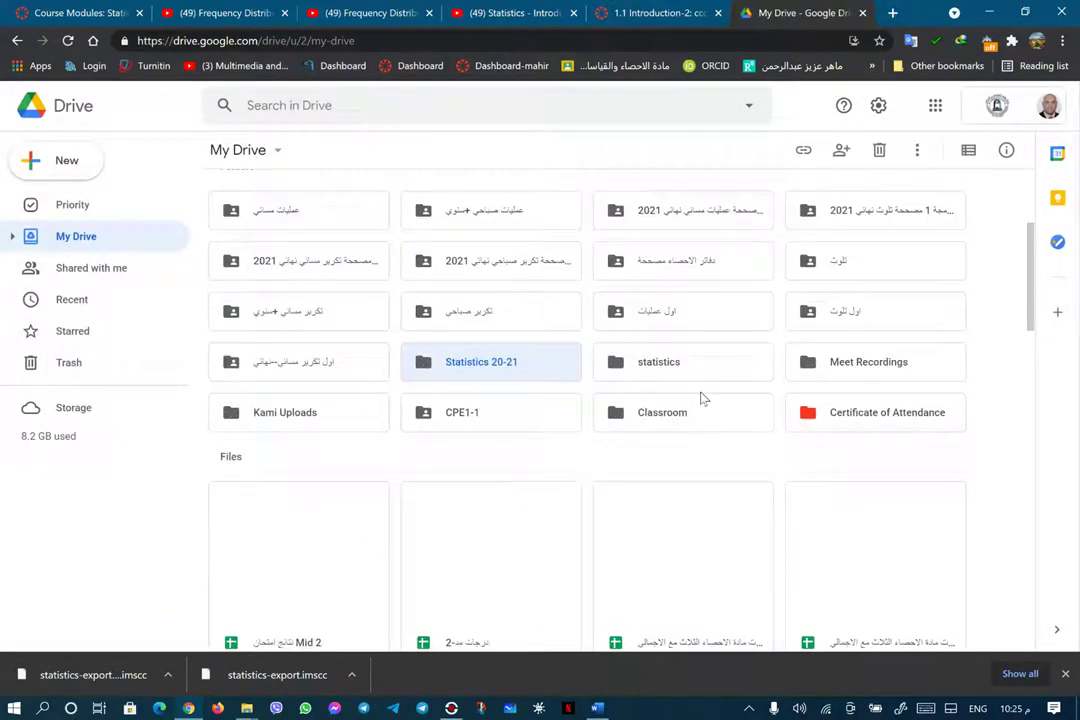
Open the Statistics 20-21 folder in Drive and bring up the local statistics folder in File Explorer
double_click(480, 364)
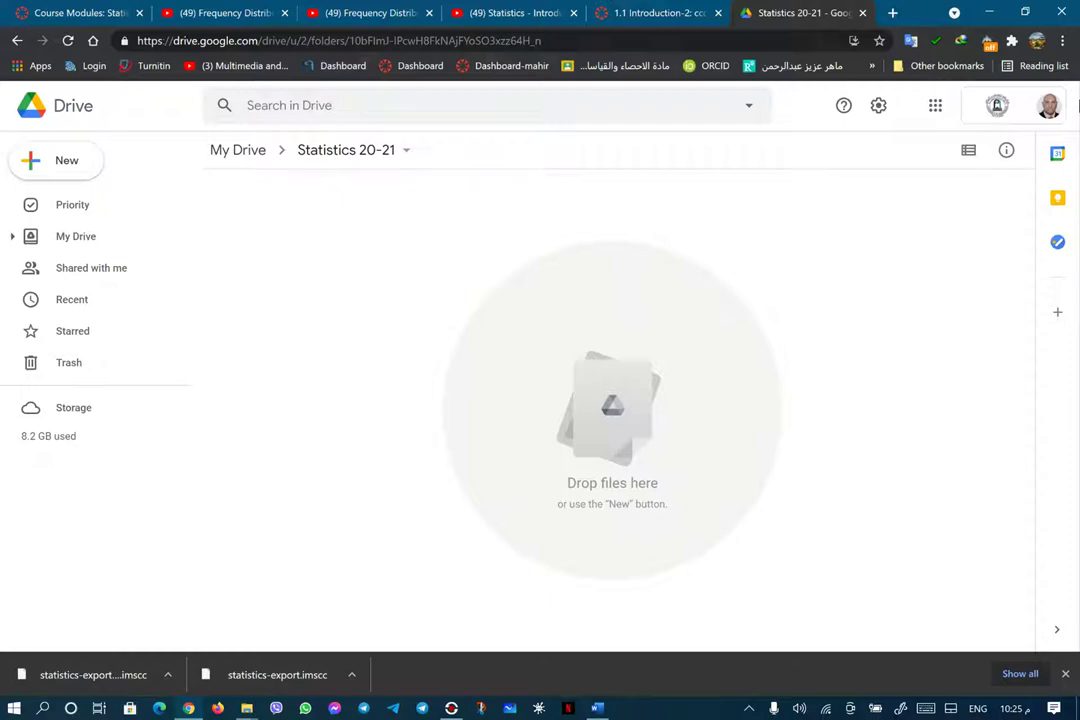
click(621, 13)
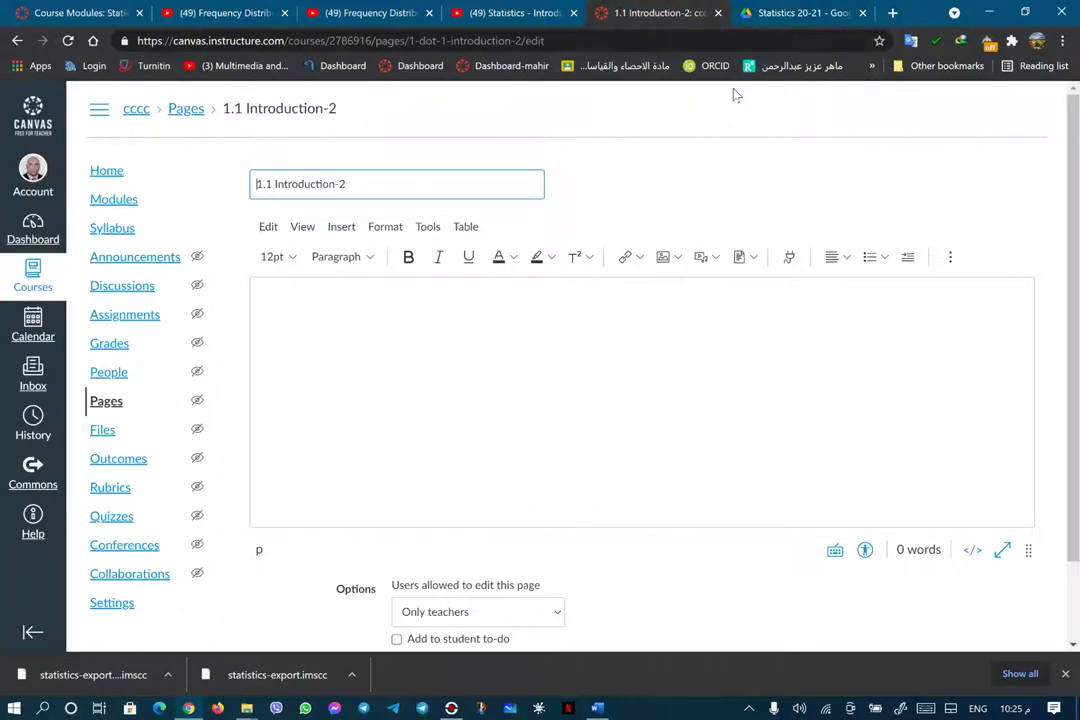
click(789, 13)
click(988, 12)
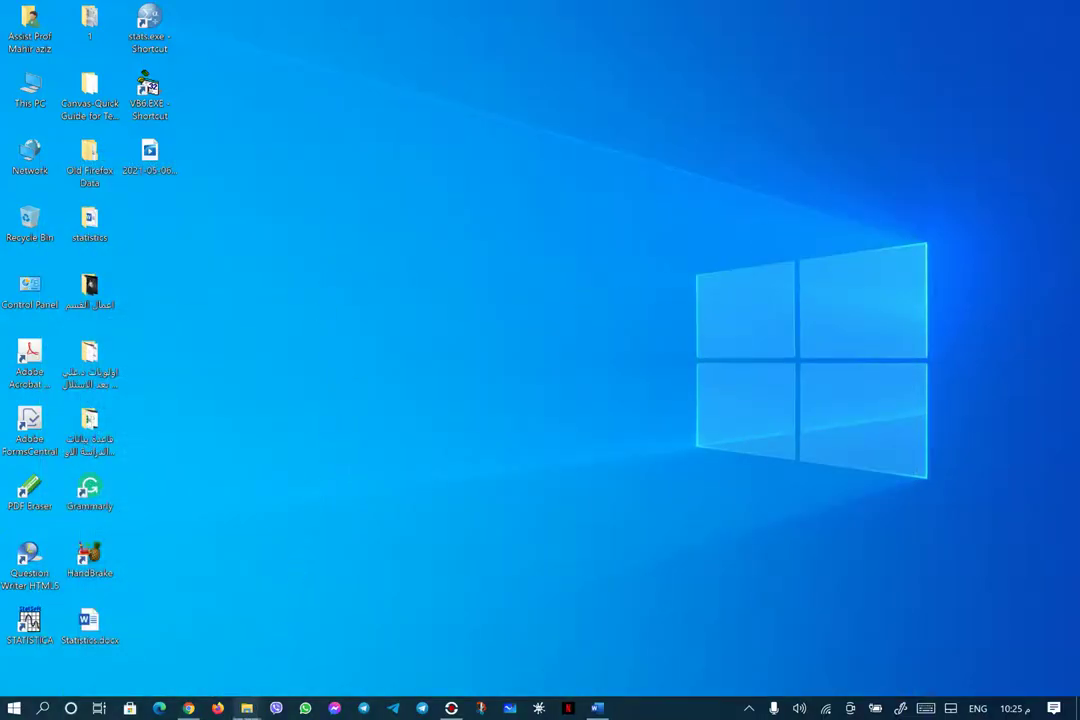
mouse_move(256, 710)
click(215, 652)
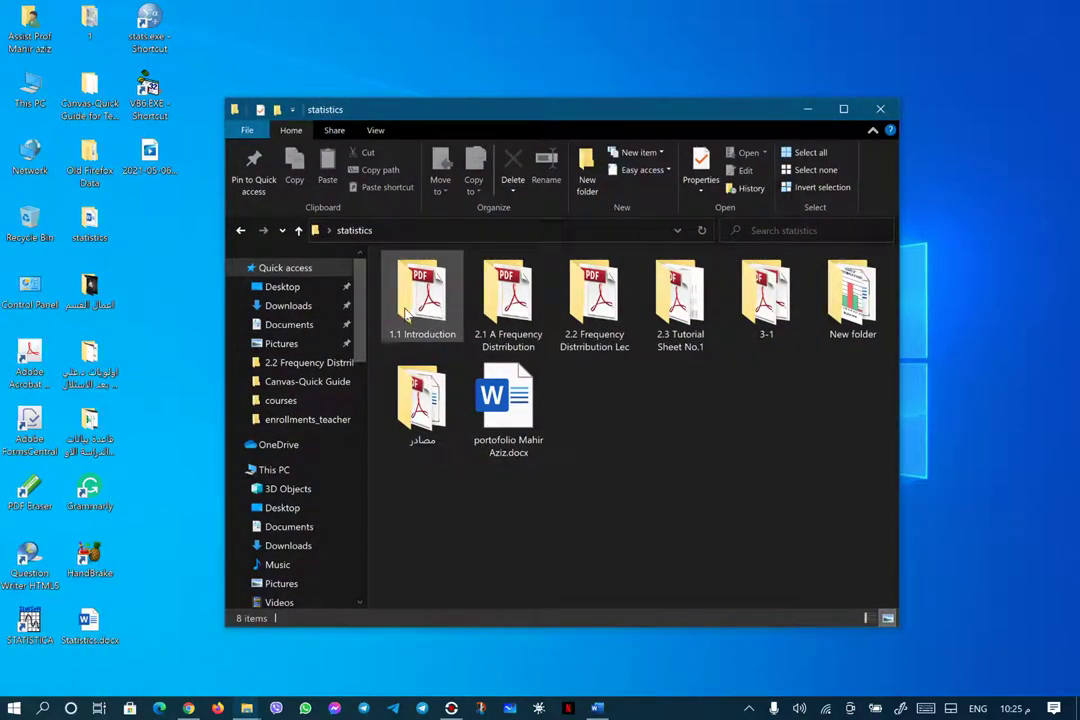
Arrange File Explorer beside the browser and upload the 1.1 Introduction folder into Statistics 20-21 on Drive
drag(491, 111, 283, 157)
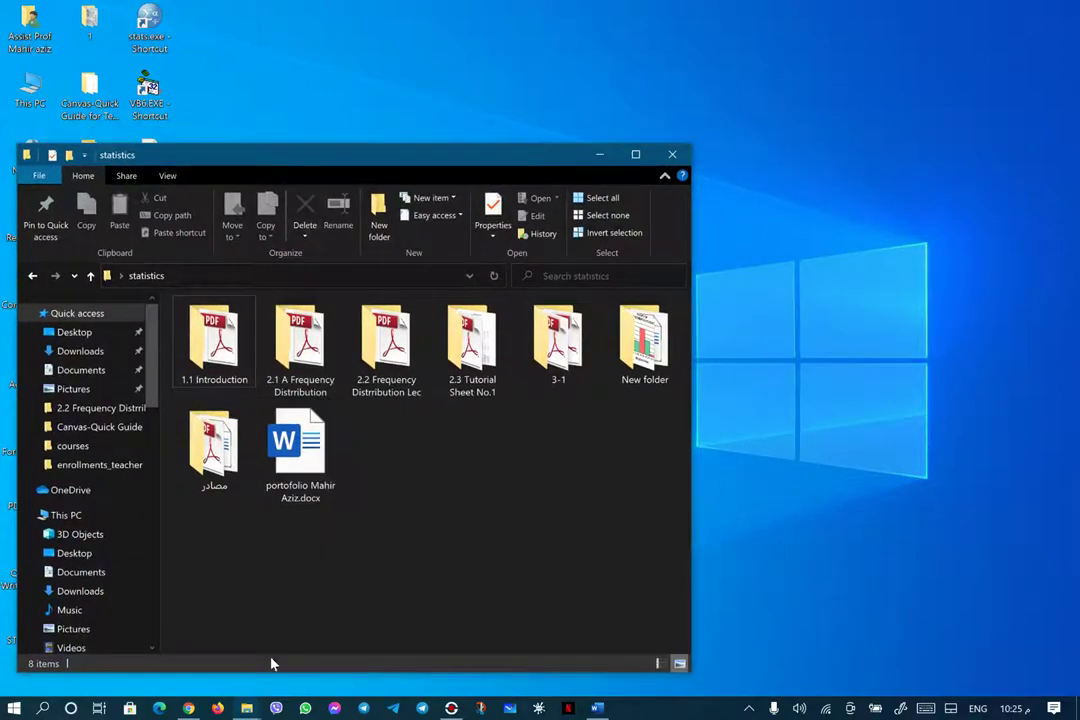
click(188, 708)
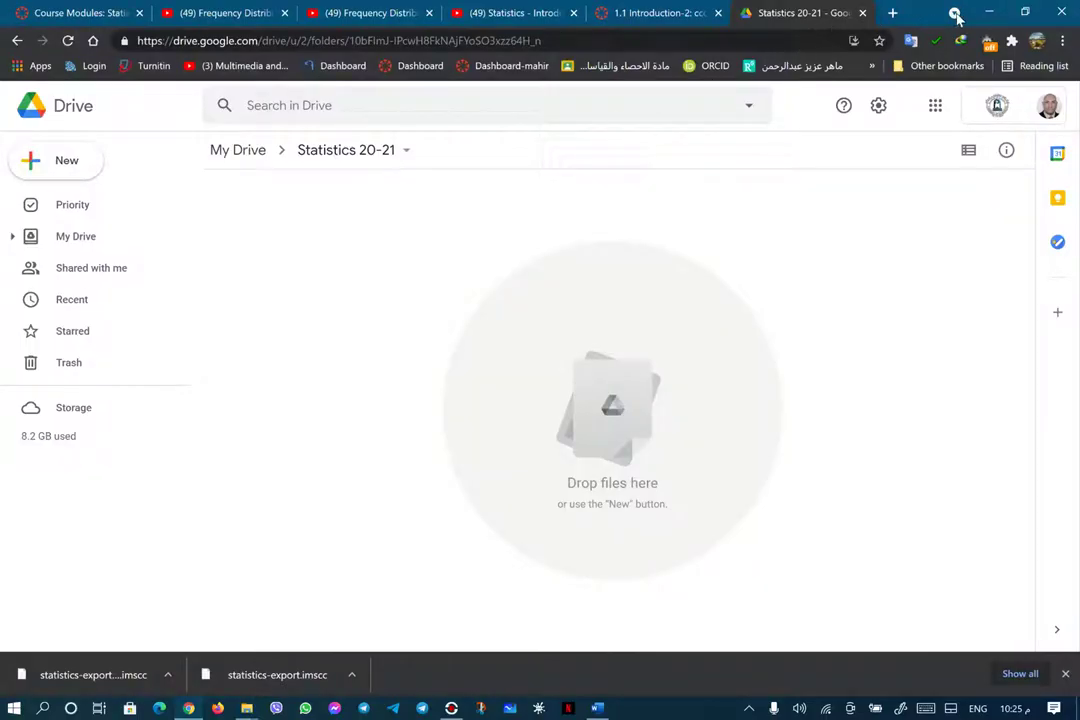
click(1025, 12)
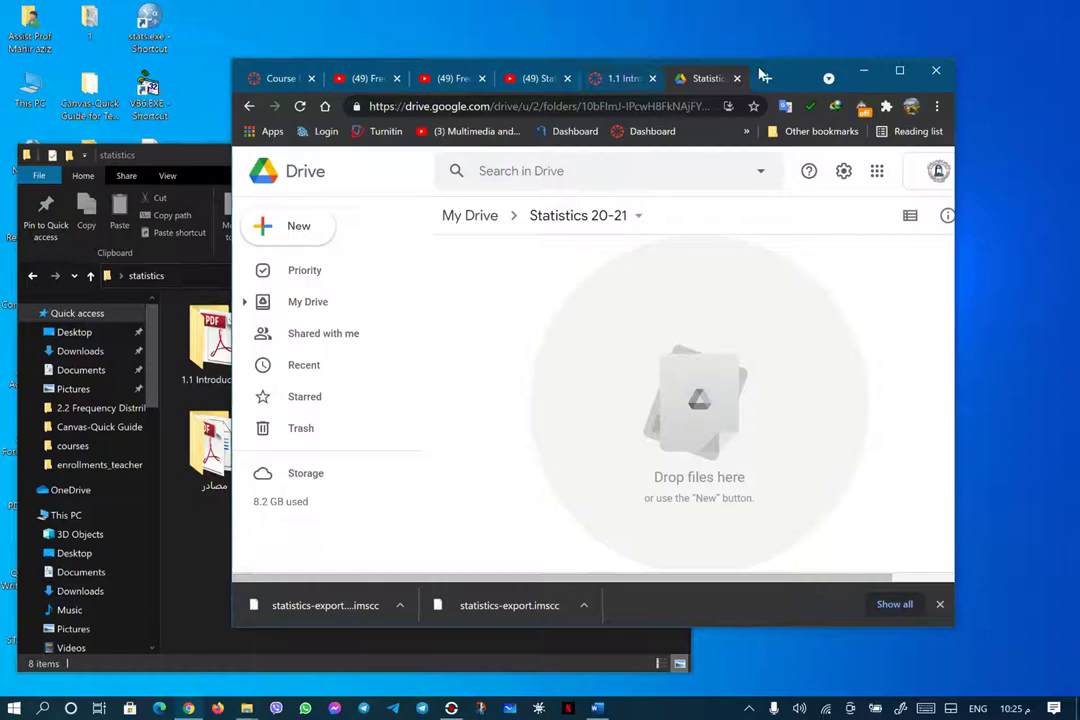
drag(768, 70, 858, 37)
drag(214, 345, 706, 410)
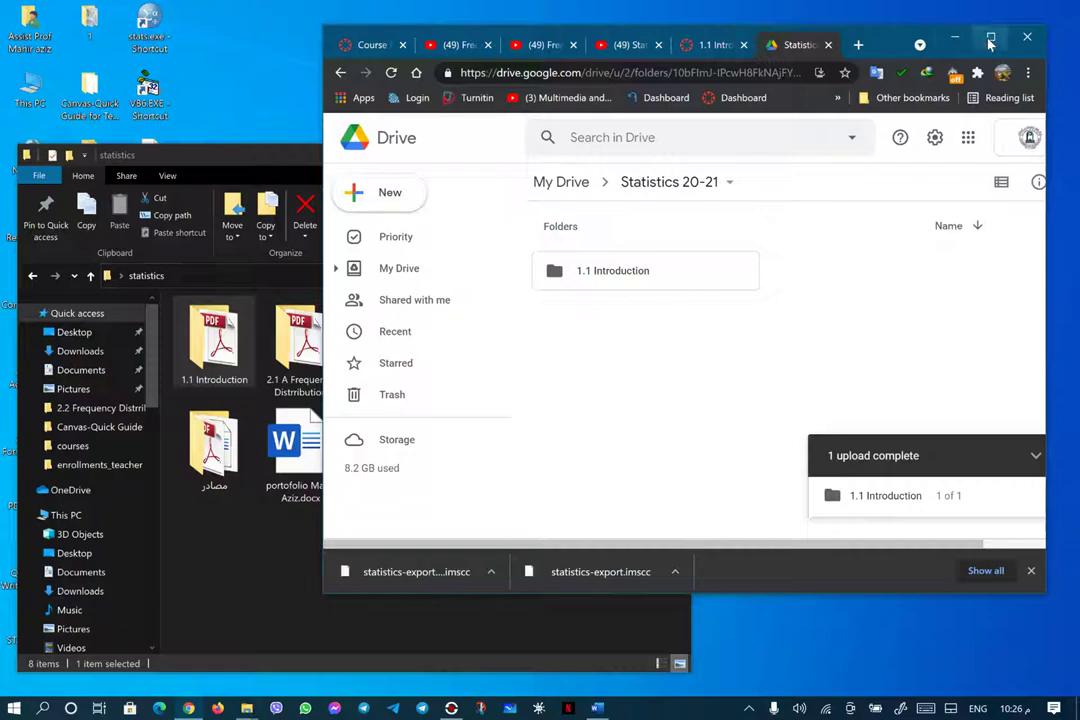
double_click(840, 28)
In the uploaded 1.1 Introduction folder, set the link sharing of Introduction.pdf to "Anyone with the link"
double_click(293, 242)
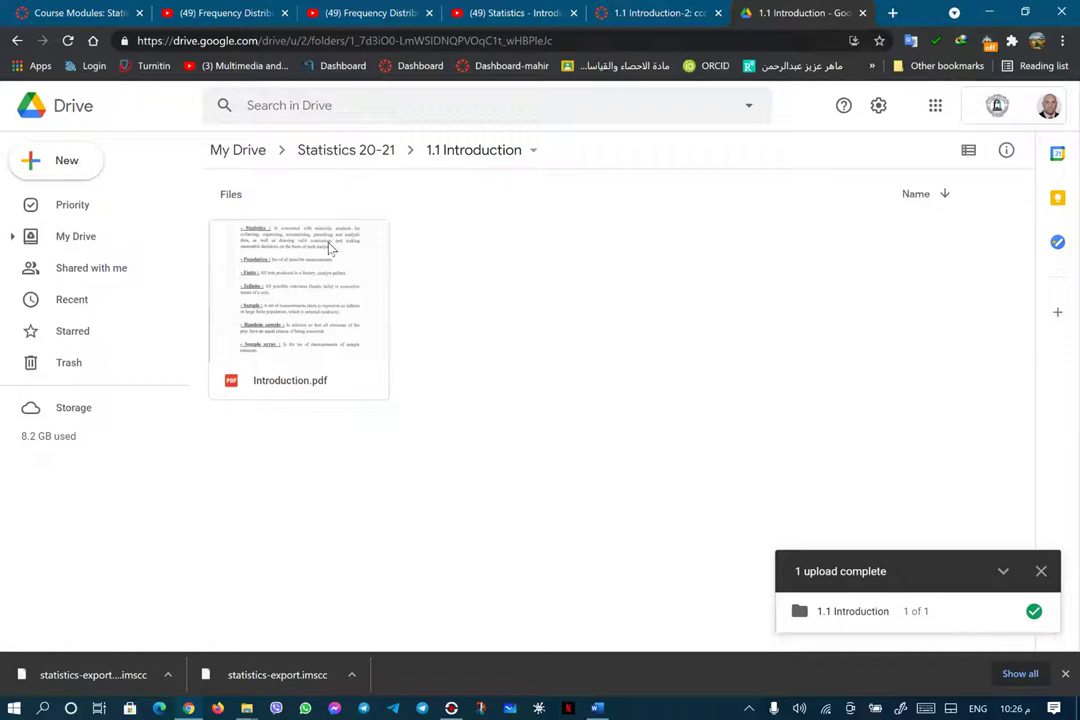
mouse_move(331, 248)
right_click(285, 263)
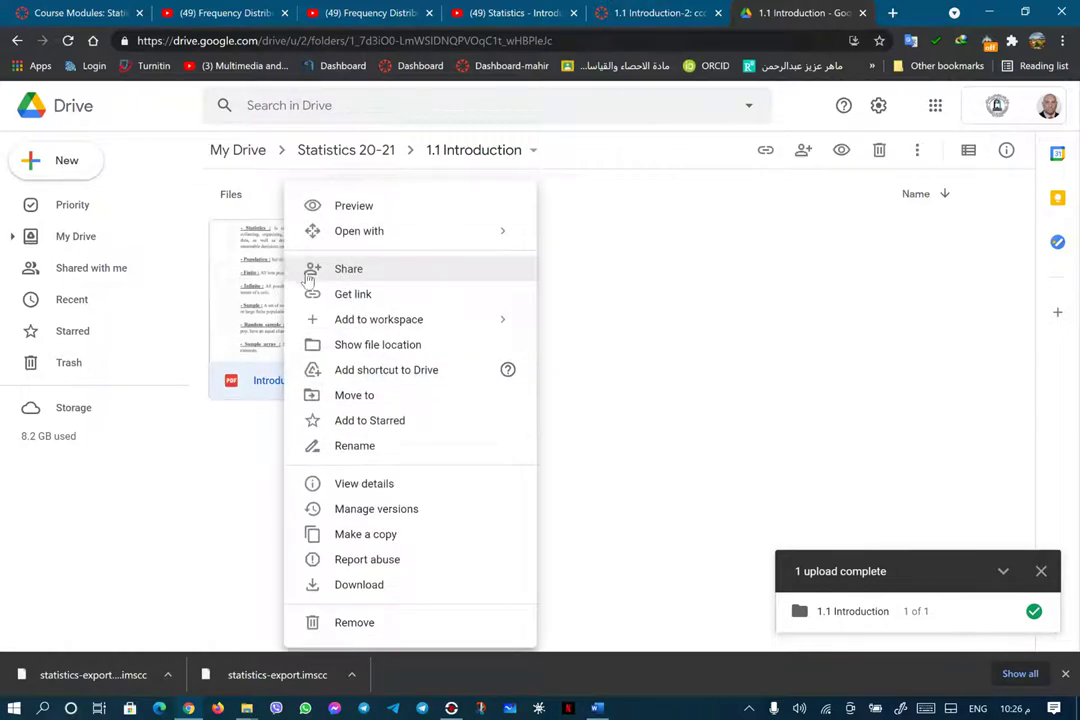
click(352, 296)
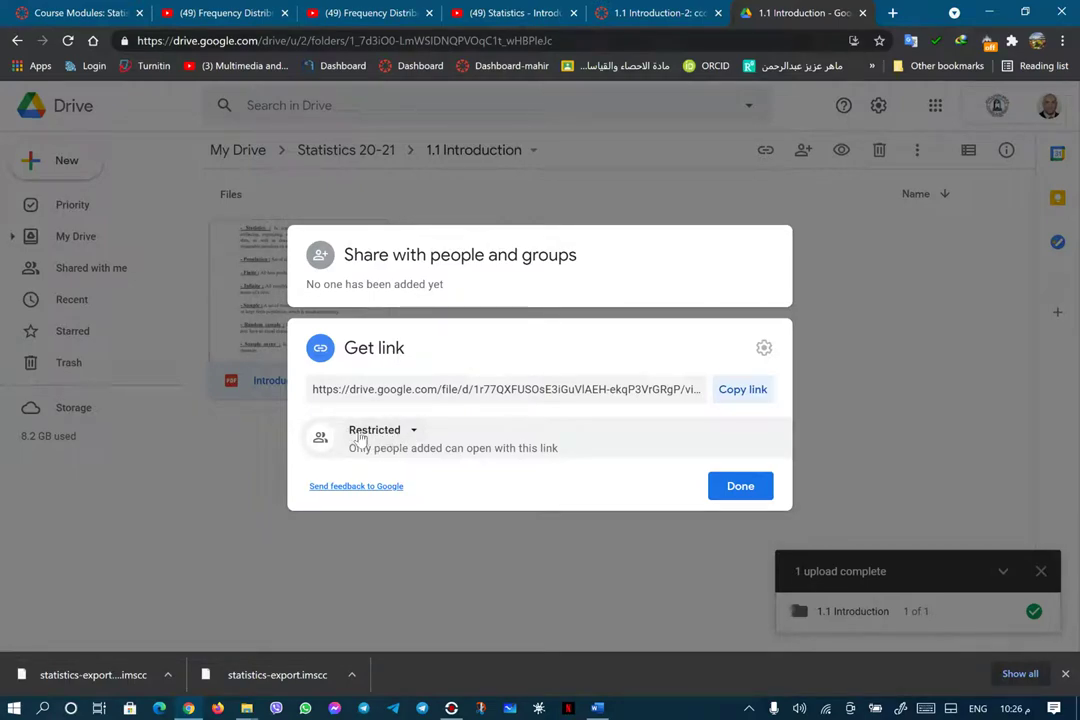
click(413, 432)
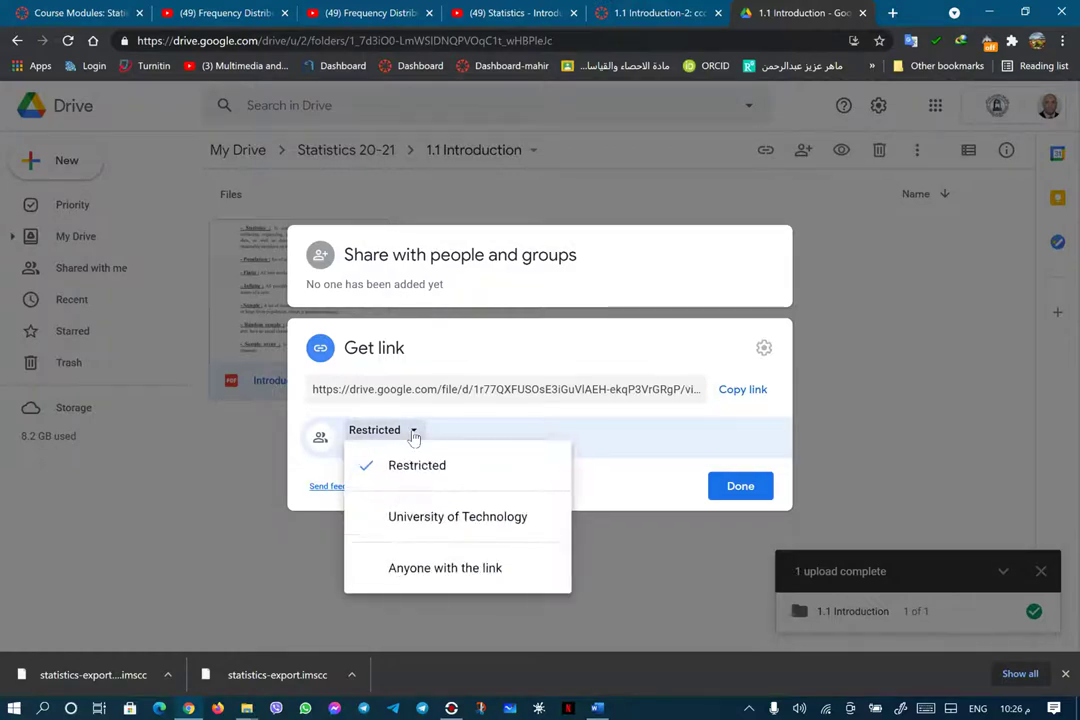
click(424, 569)
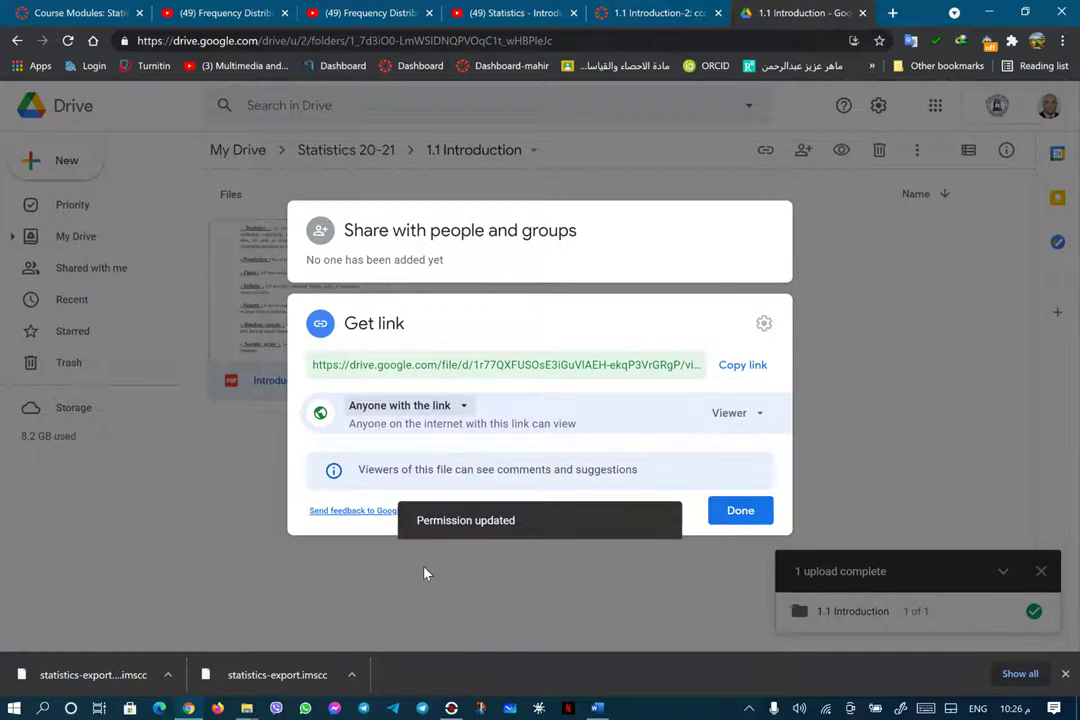
click(740, 512)
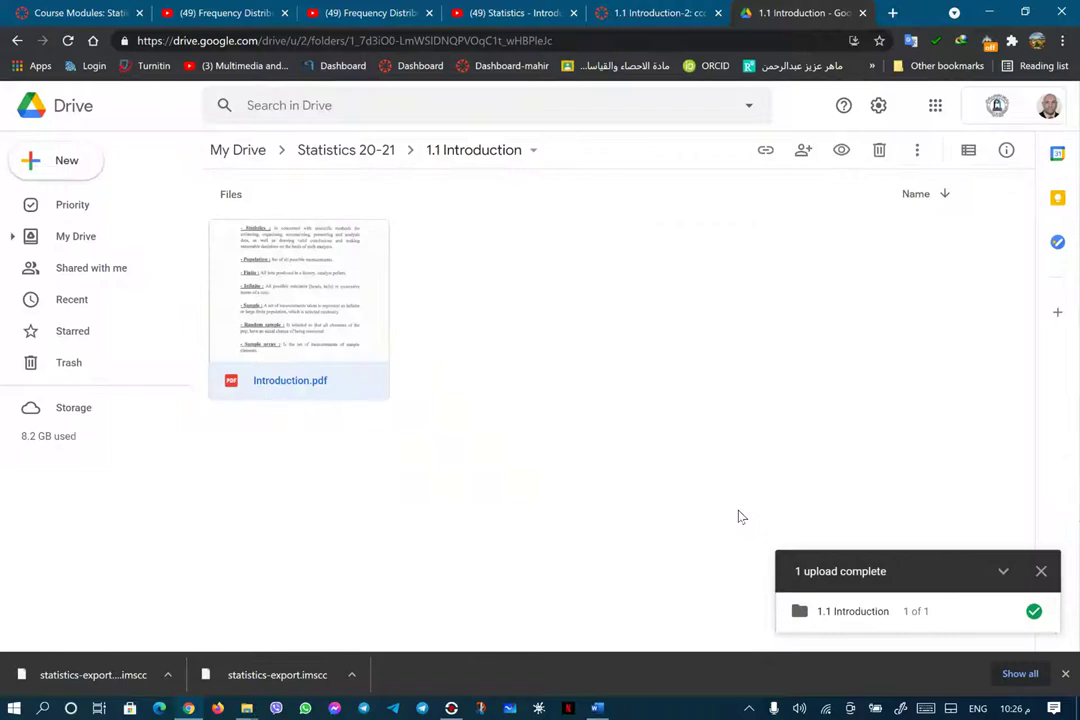
Preview Introduction.pdf and open it in a new window
double_click(320, 313)
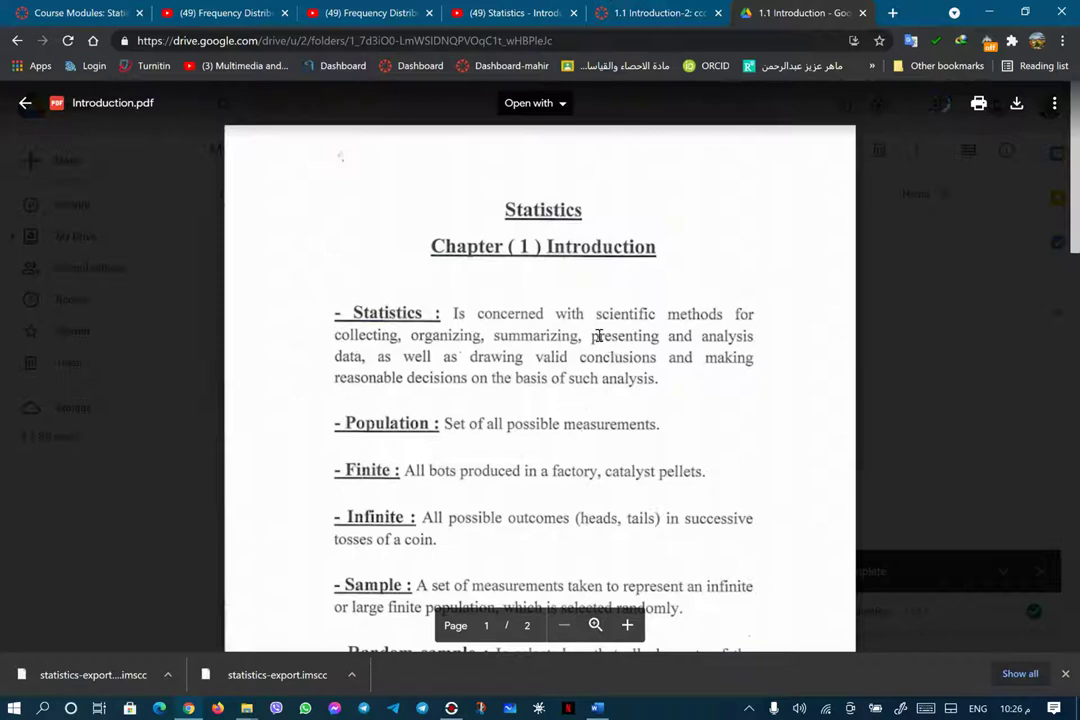
click(1058, 104)
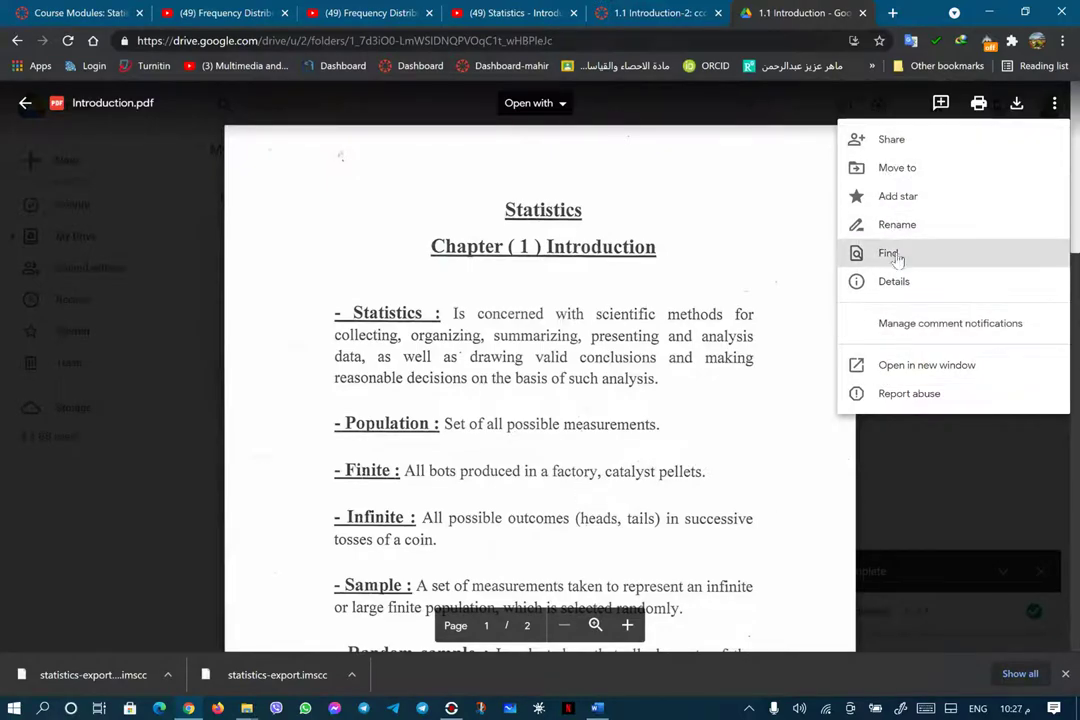
click(933, 367)
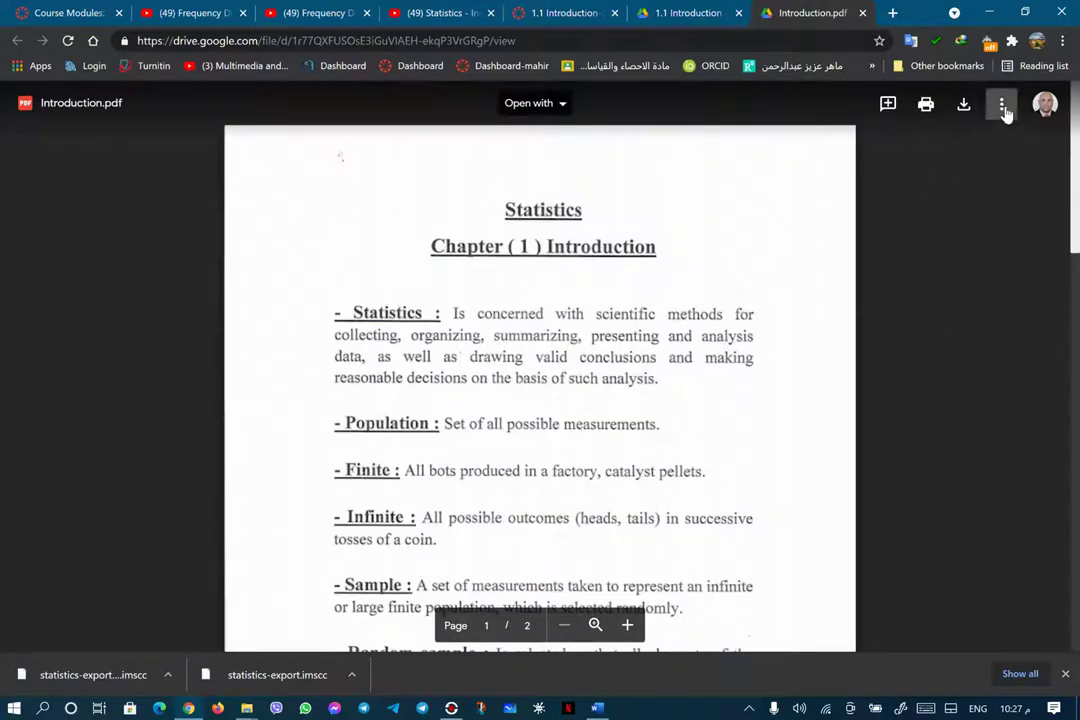
Show the embed code of Introduction.pdf and copy the whole iframe HTML
click(1002, 106)
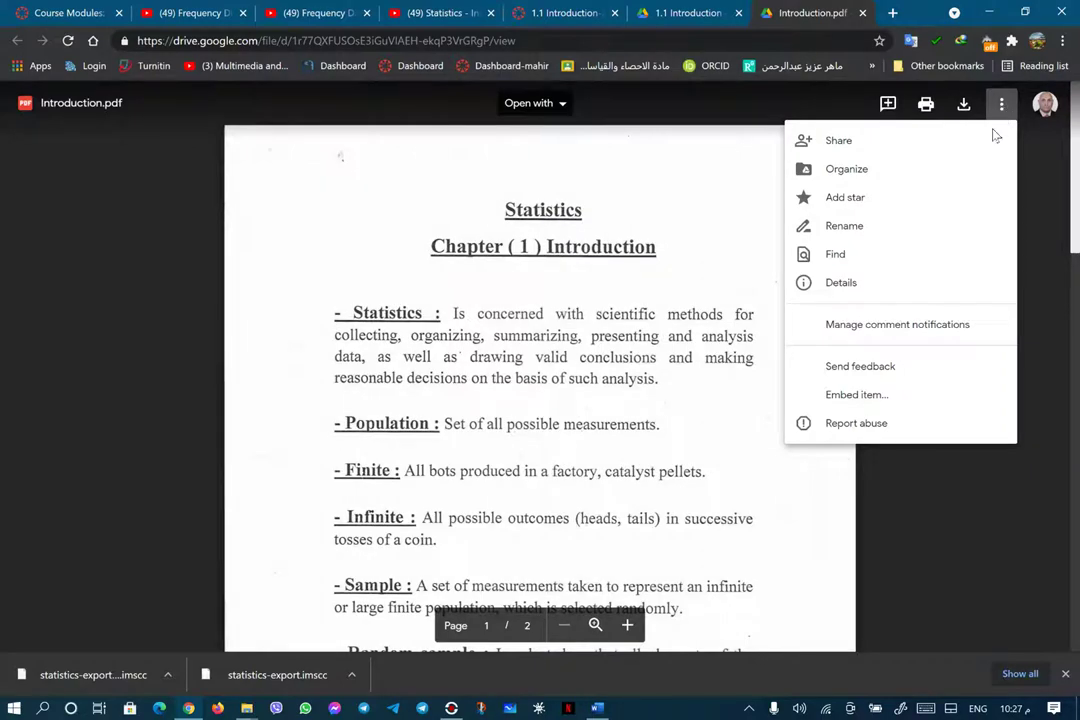
click(853, 398)
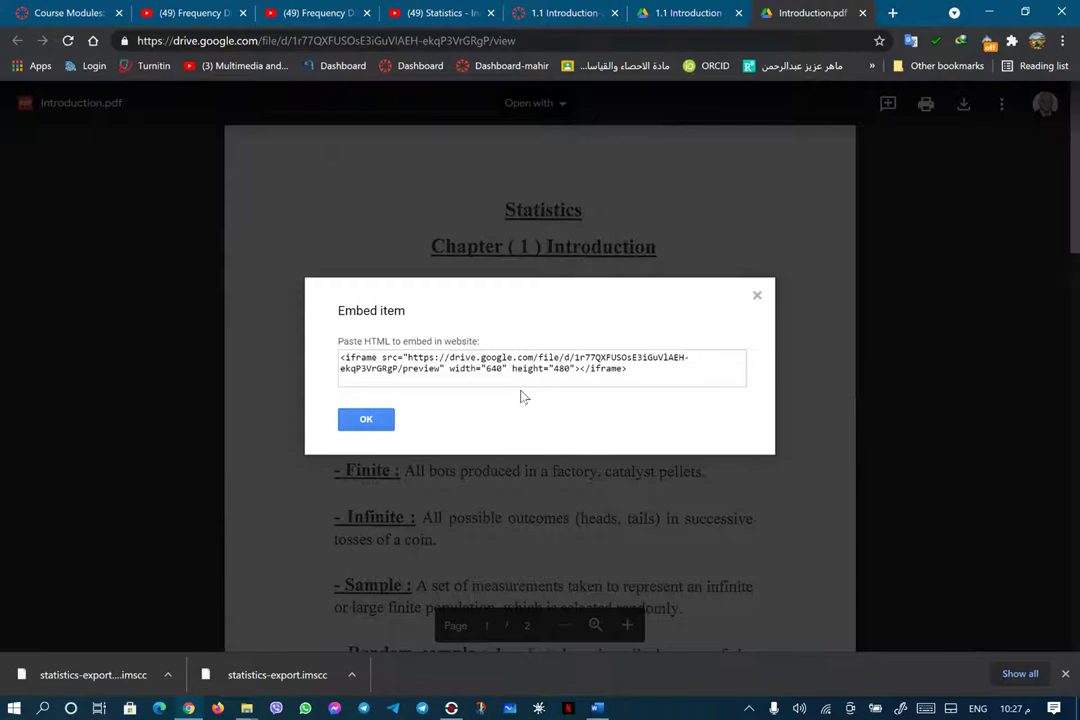
drag(641, 374, 340, 358)
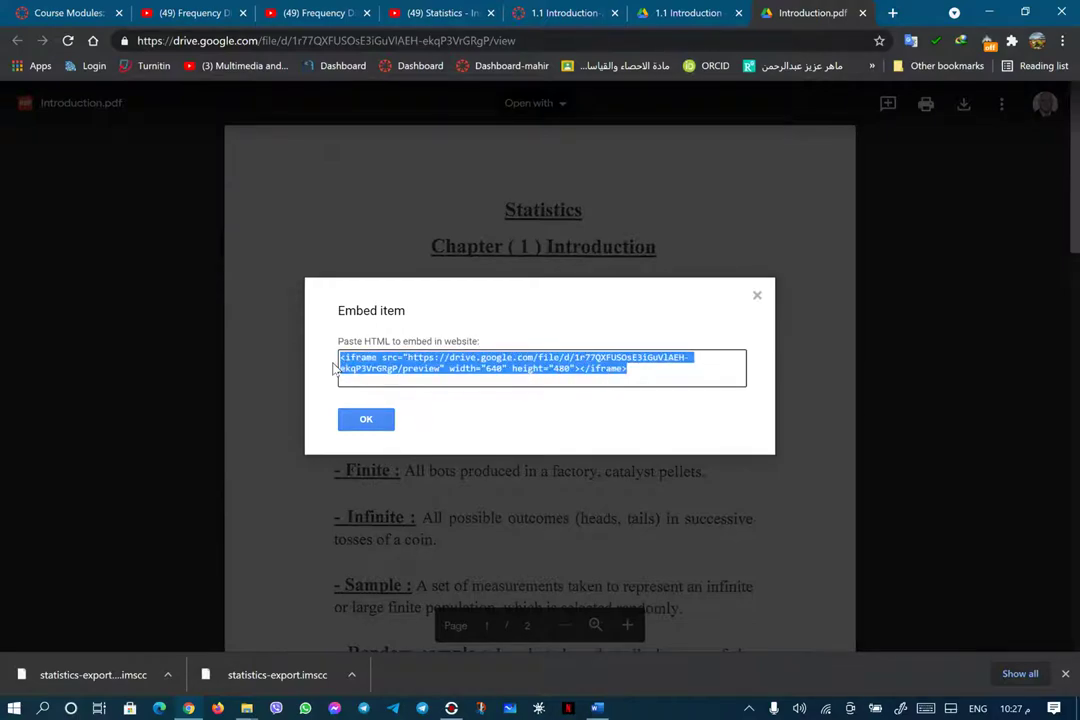
right_click(365, 365)
click(402, 374)
Embed Introduction.pdf in the body of the 1.1 Introduction-2 page by submitting the copied iframe code
click(563, 13)
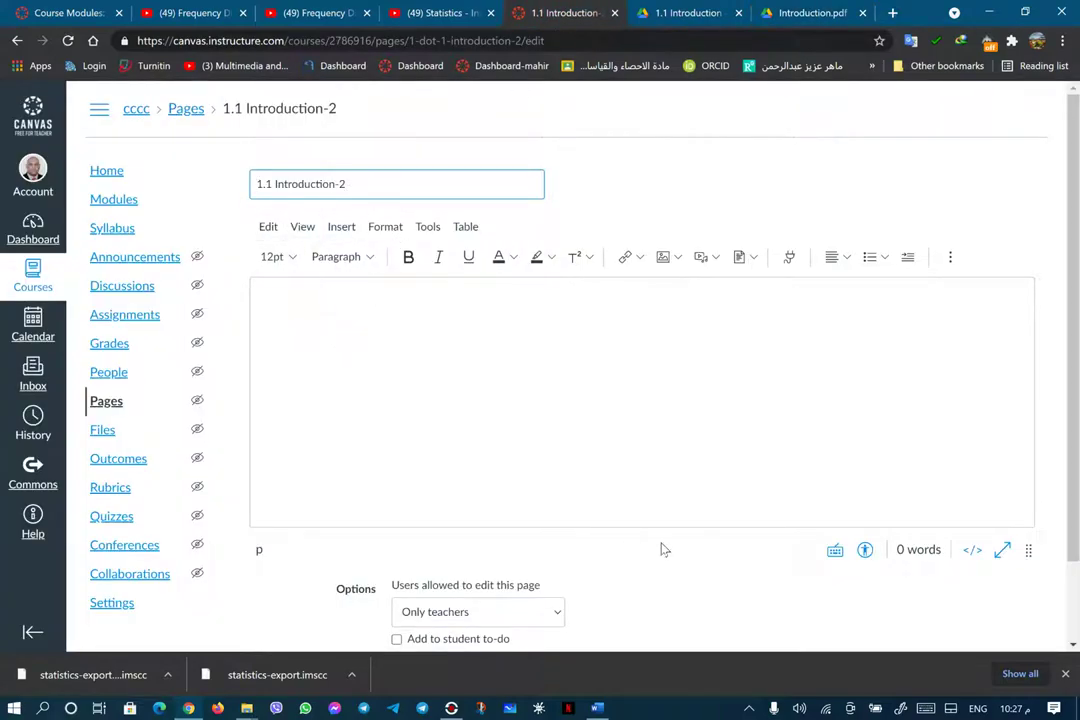
click(951, 258)
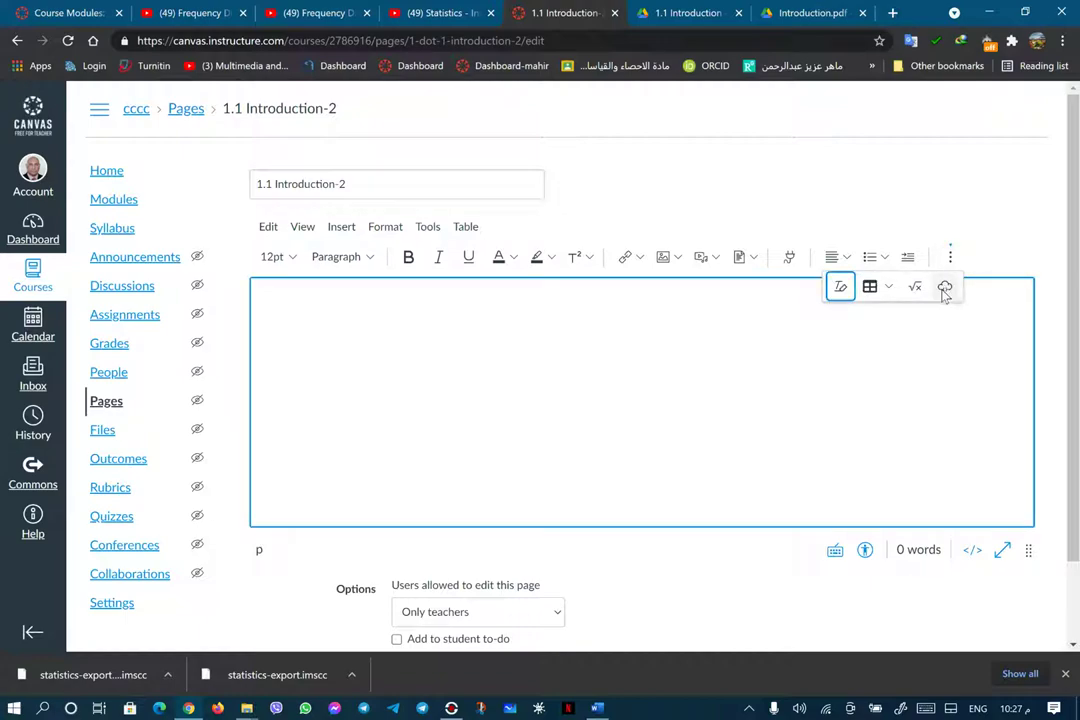
click(945, 287)
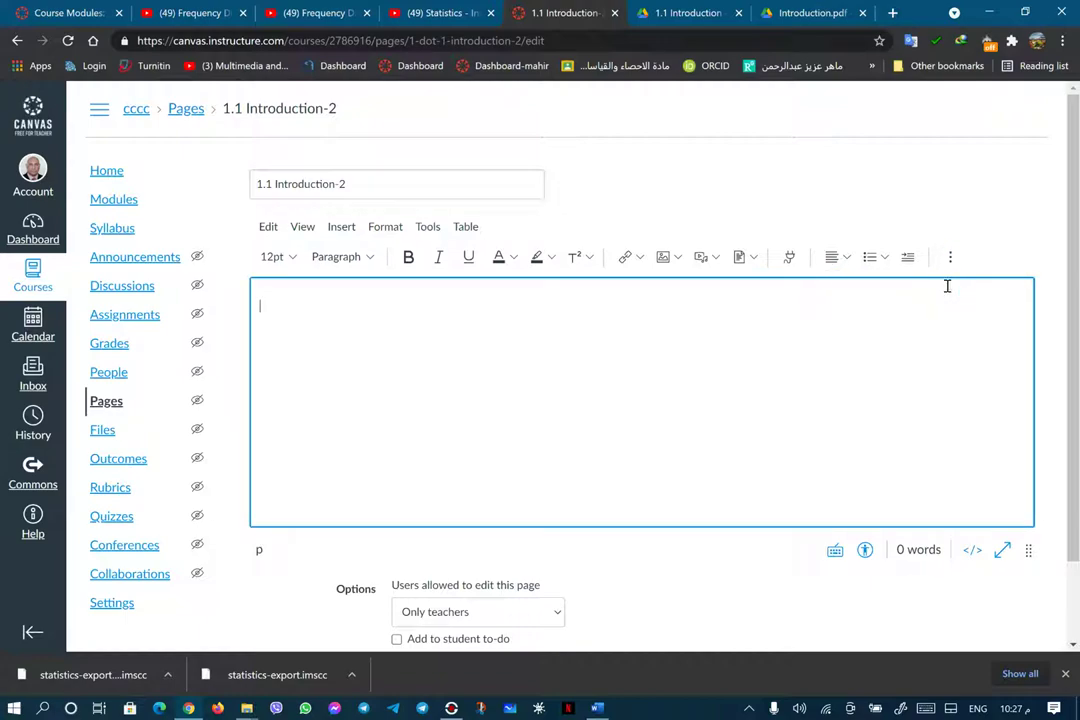
click(437, 397)
right_click(437, 395)
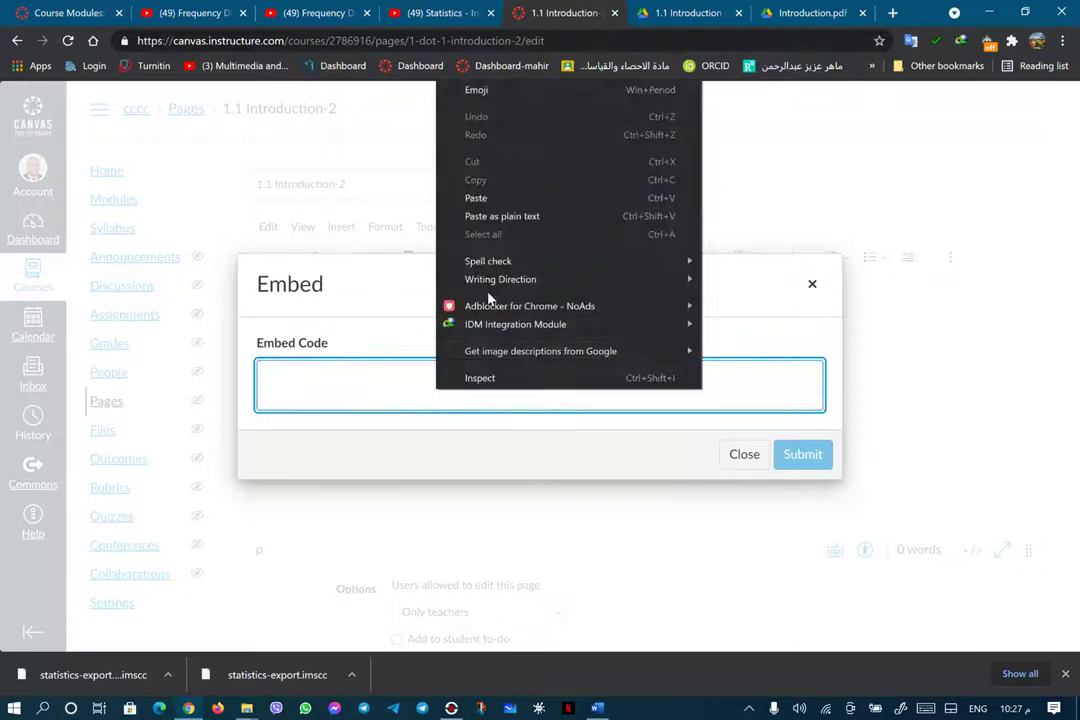
click(470, 198)
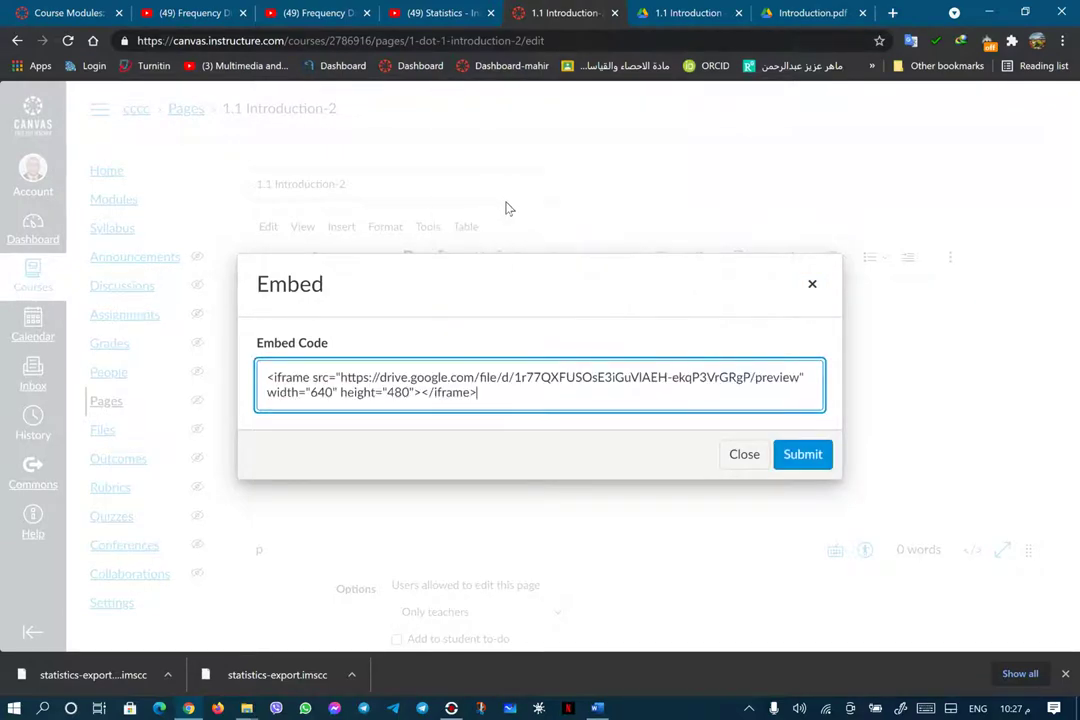
click(798, 456)
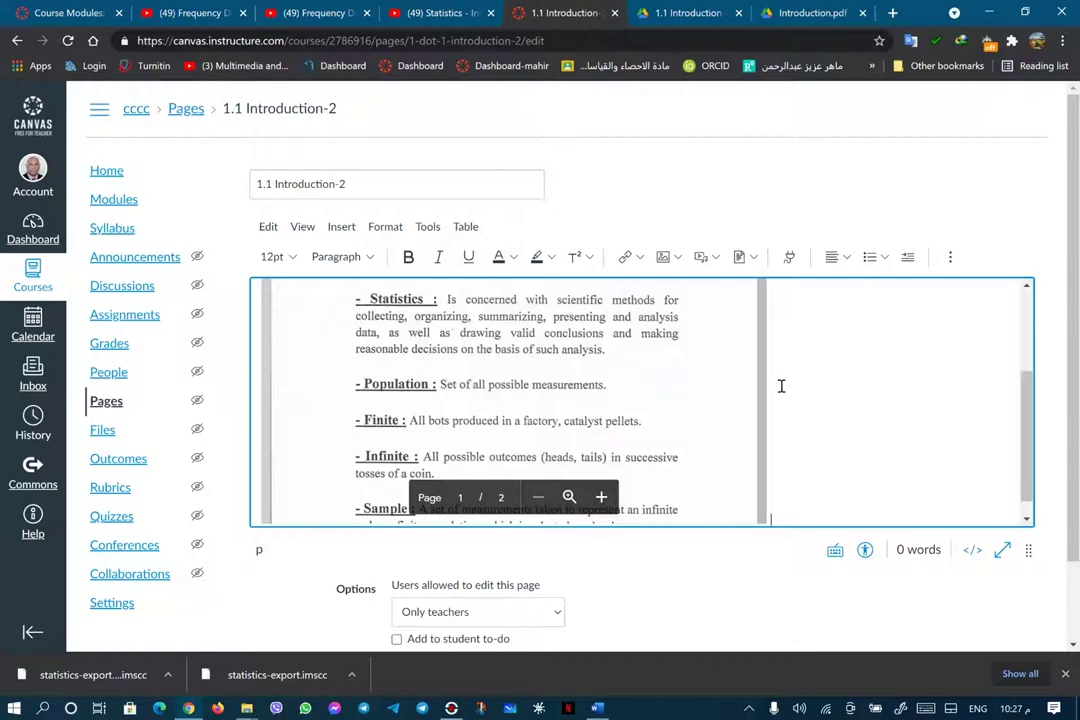
scroll(803, 403, up, 2)
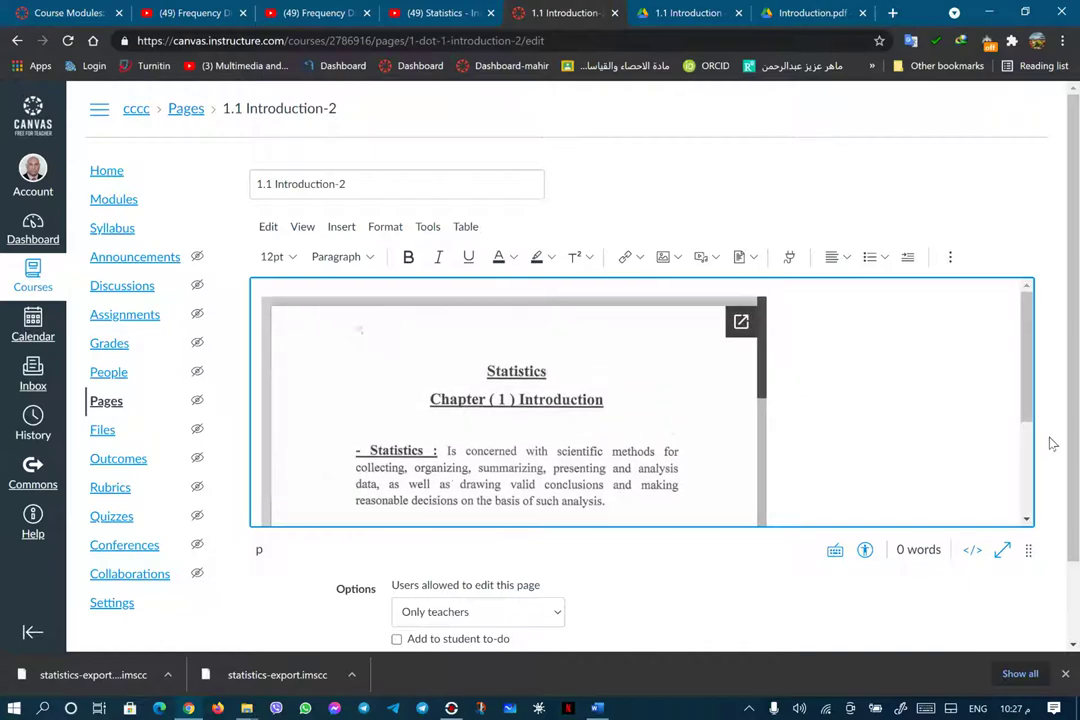
In the page's HTML, set the iframe's width and height to 1000 and save the 1.1 Introduction-2 page
click(974, 556)
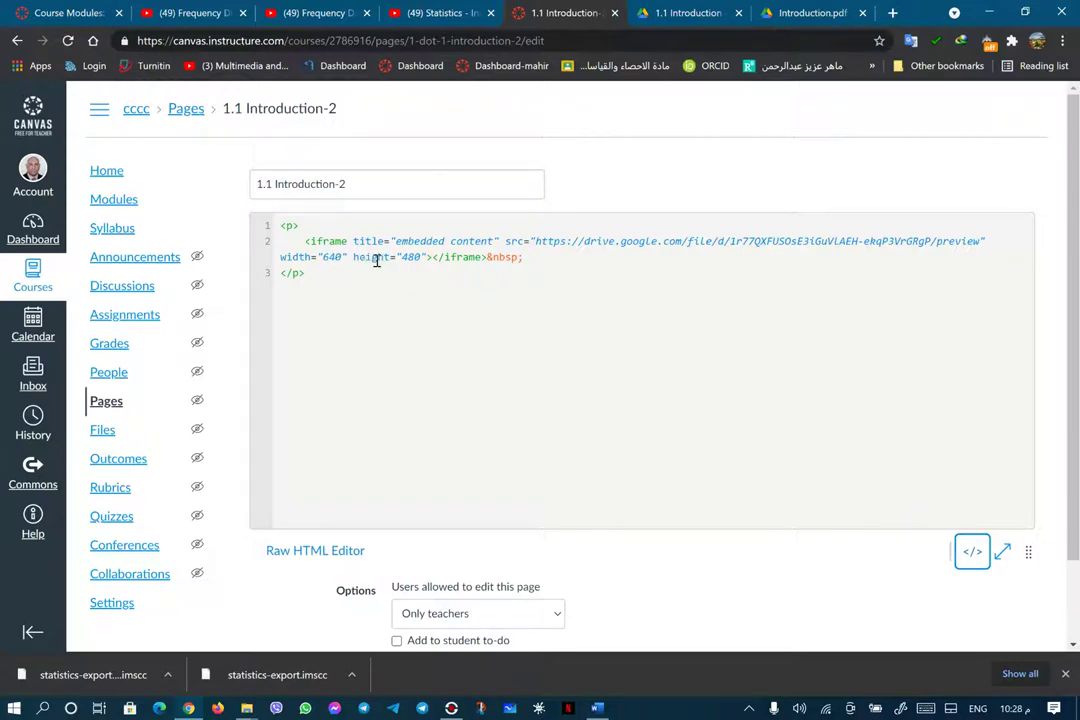
drag(323, 257, 336, 257)
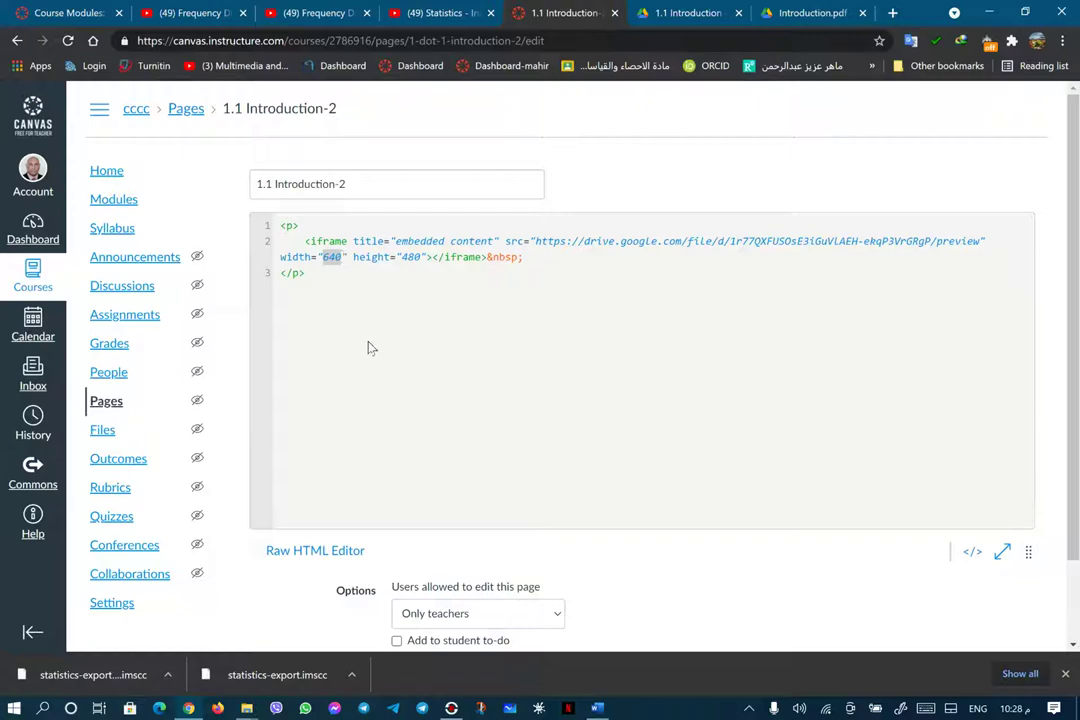
text(1000)
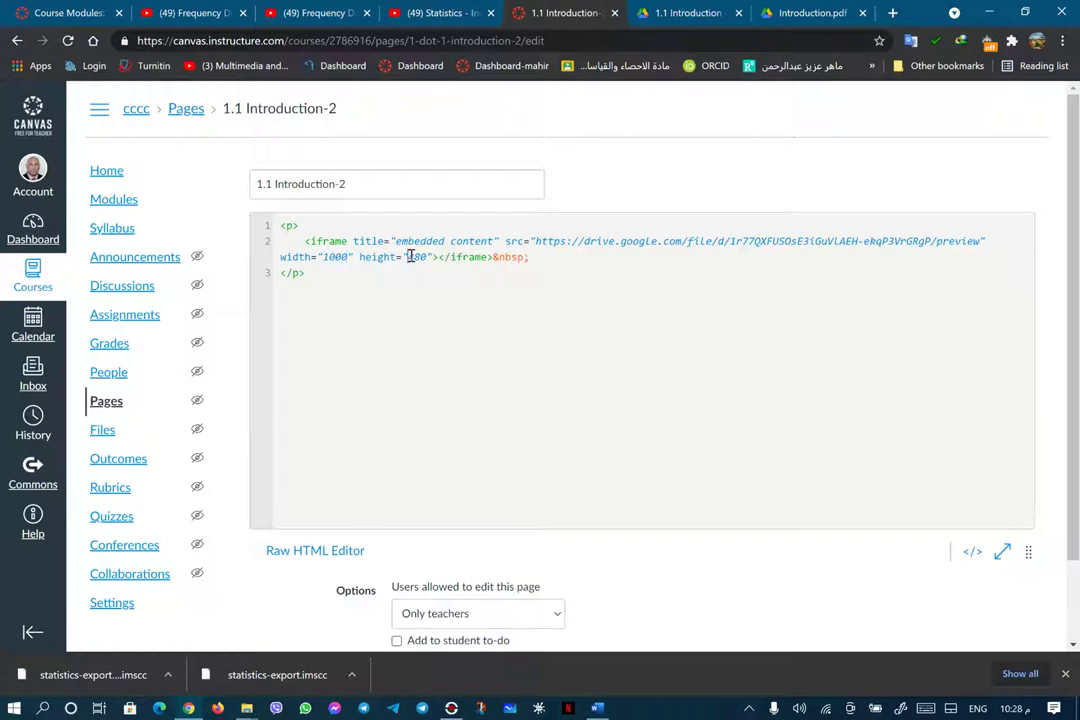
text(1000)
scroll(765, 580, down, 2)
click(1012, 610)
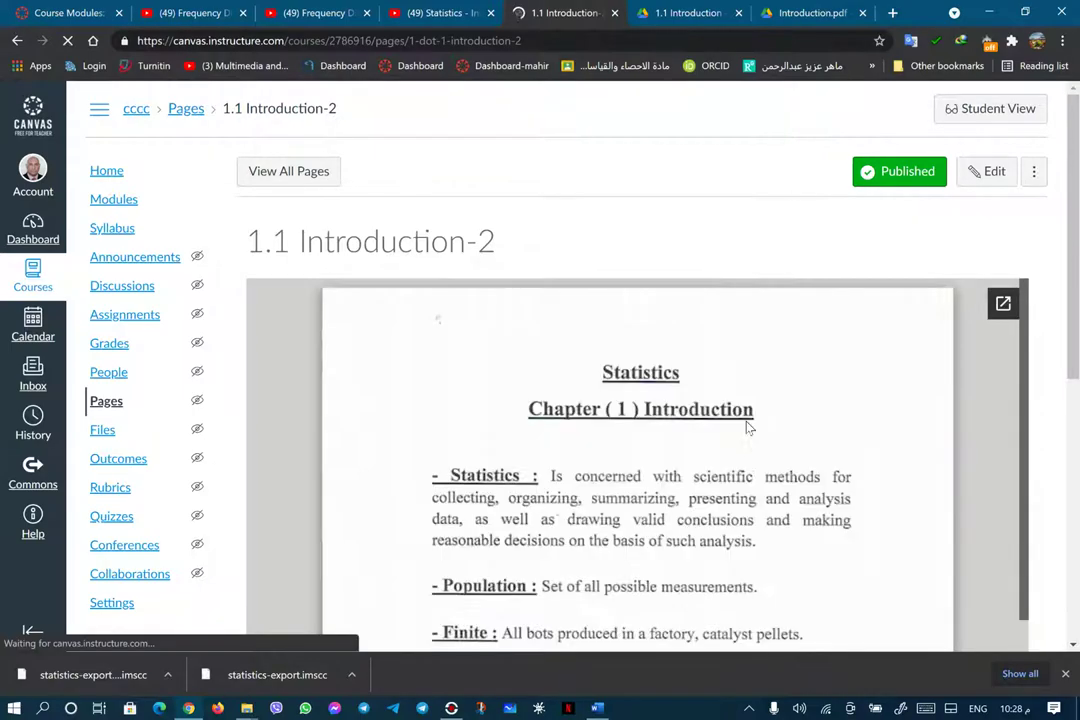
Check the embedded PDF on the saved page, view it in its own window and close that window
scroll(893, 438, down, 3)
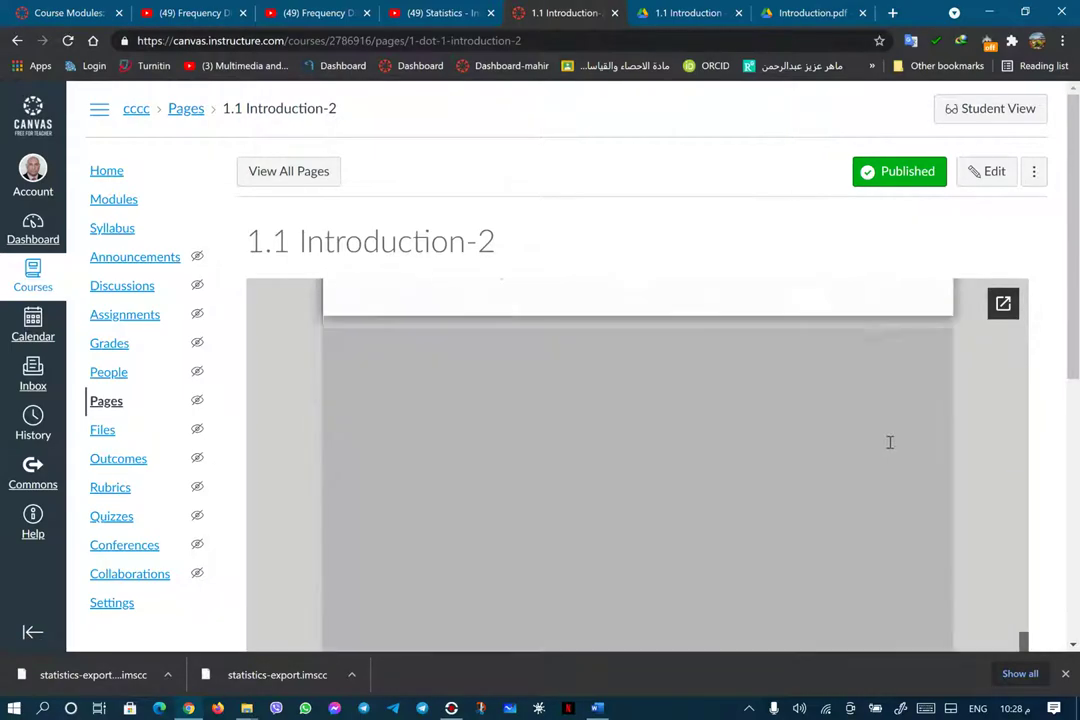
scroll(1060, 409, down, 5)
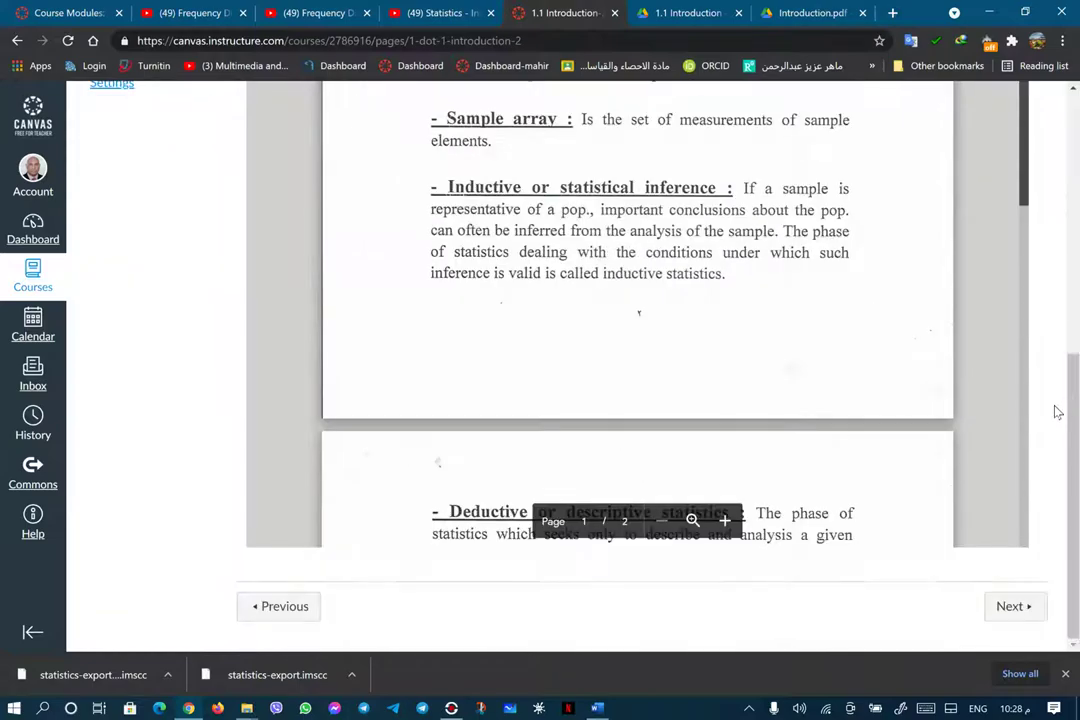
scroll(1040, 409, up, 5)
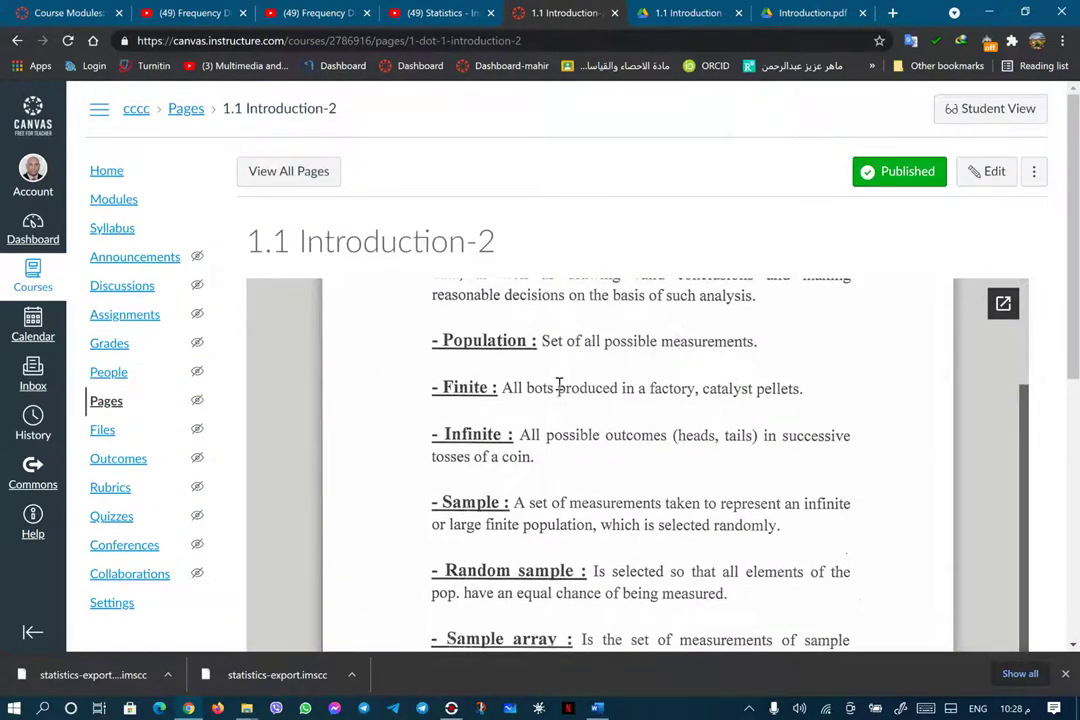
scroll(559, 384, down, 5)
scroll(559, 384, down, 3)
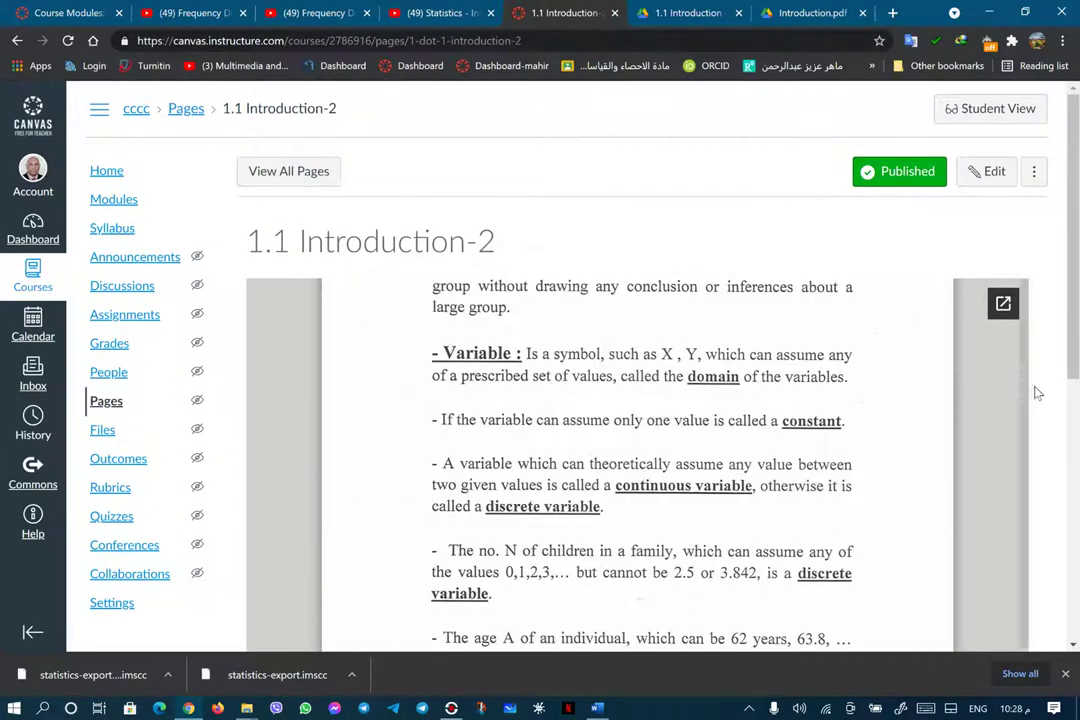
click(1003, 306)
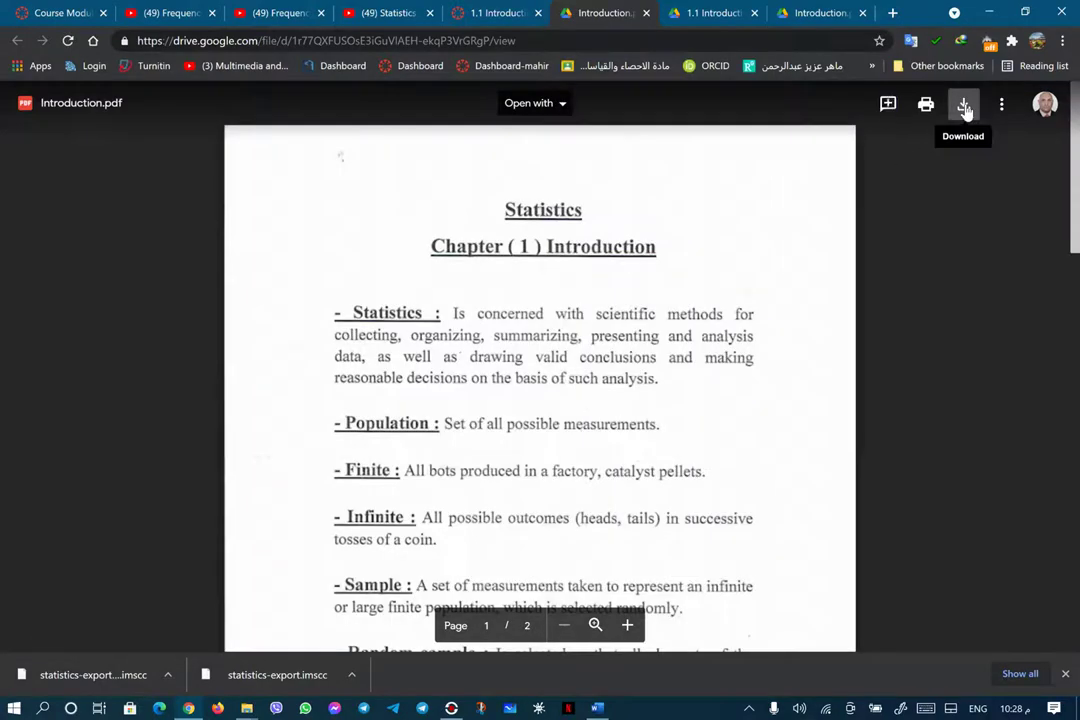
click(646, 13)
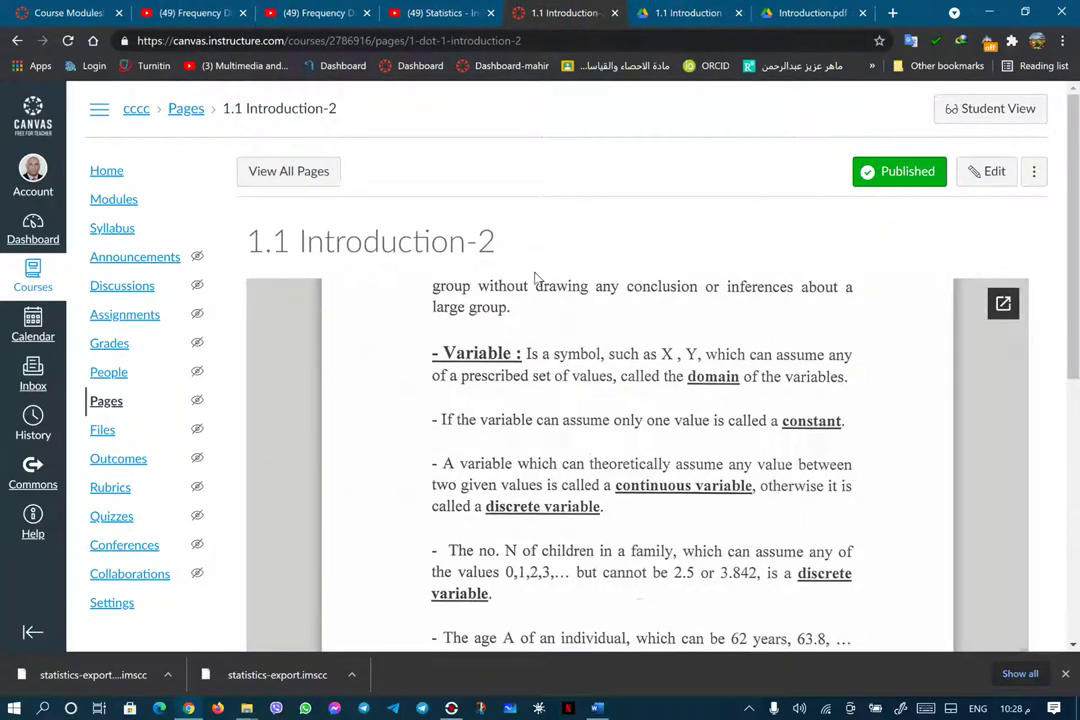
Open the module page 2.1: A : Frequency Distribution-2, then dismiss the embed dialog of Introduction.pdf and close its window
click(116, 200)
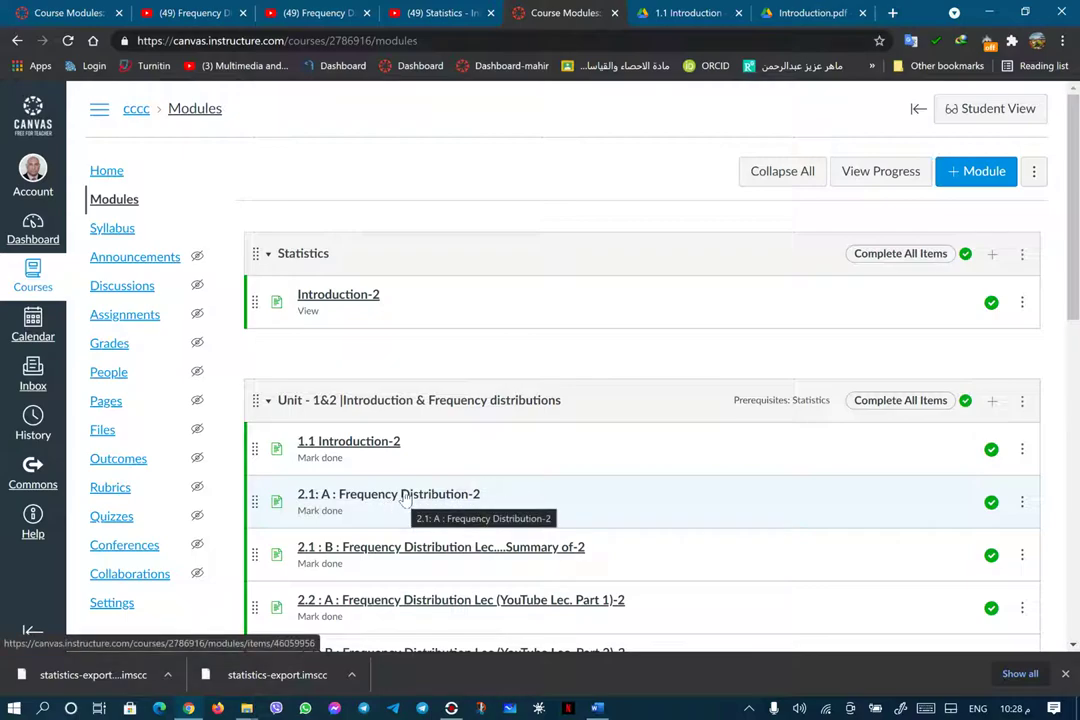
click(404, 497)
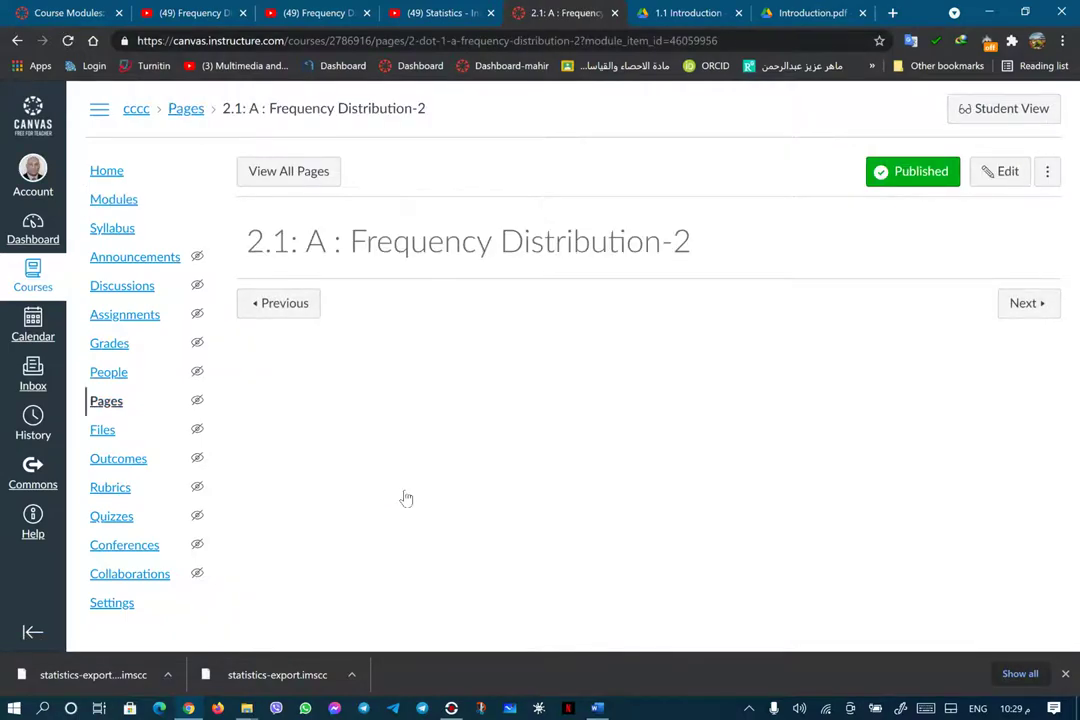
click(795, 14)
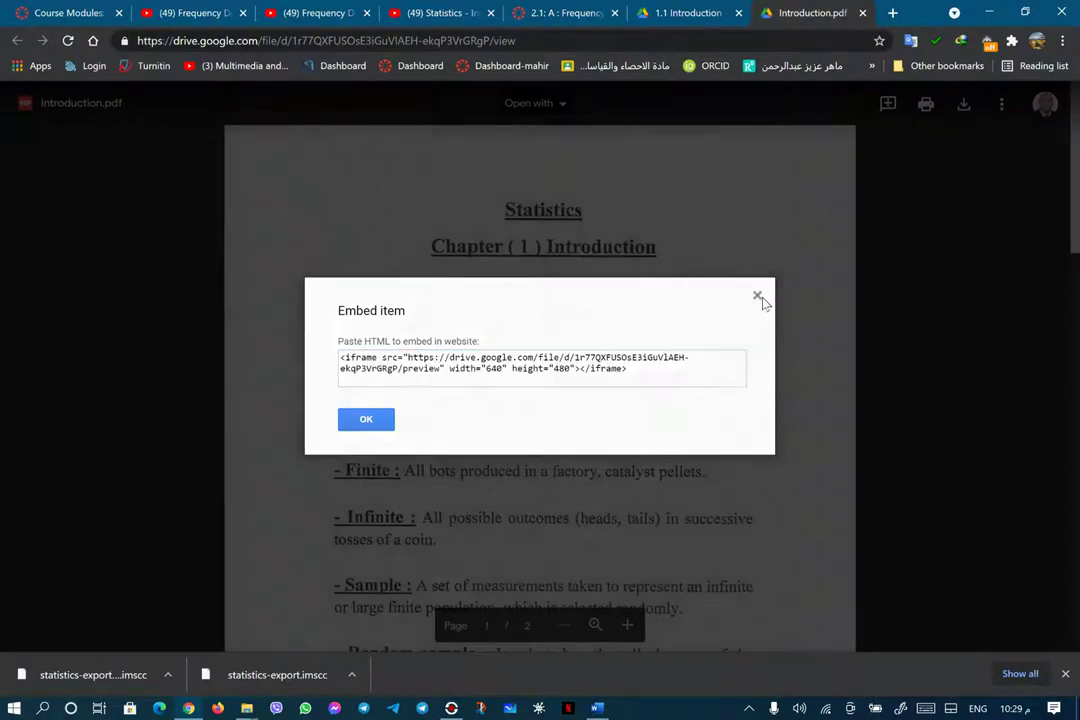
click(758, 297)
click(863, 13)
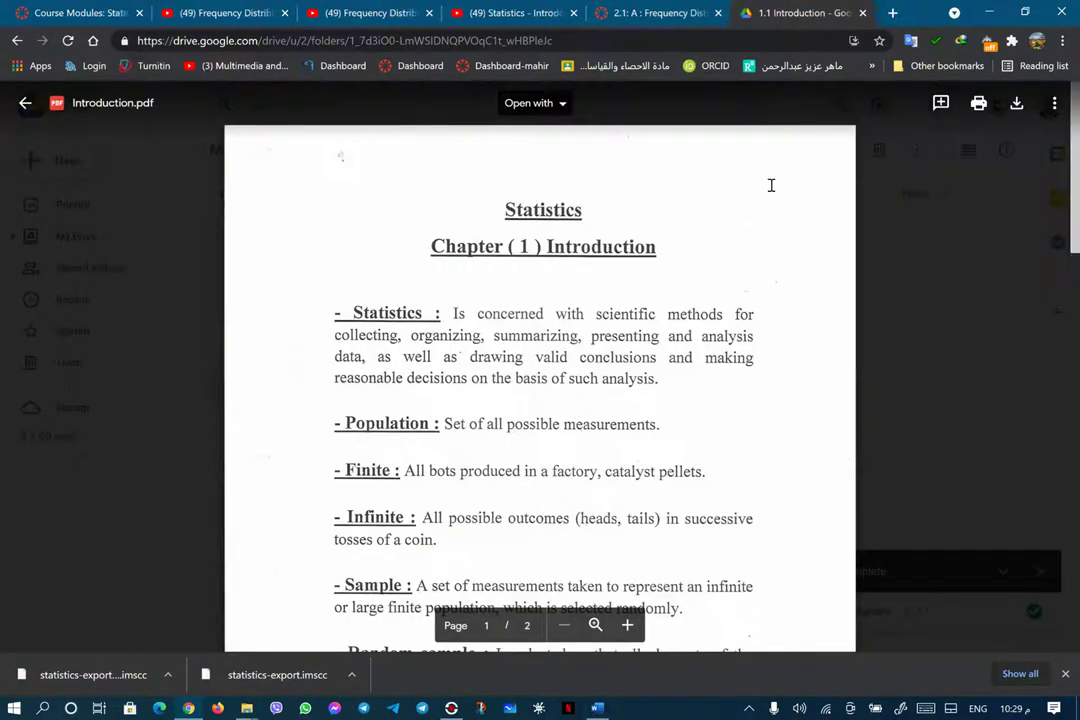
Return to the Statistics 20-21 folder on Drive and upload the local 2.1 A Frequency Distrribution folder into it
click(99, 250)
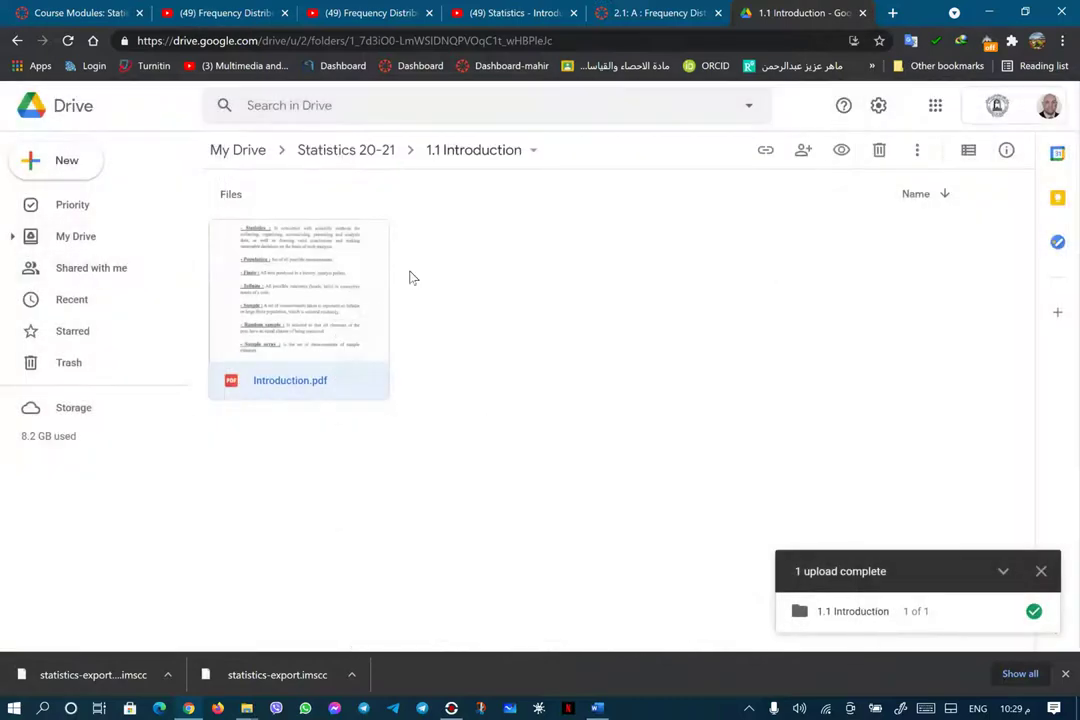
click(16, 40)
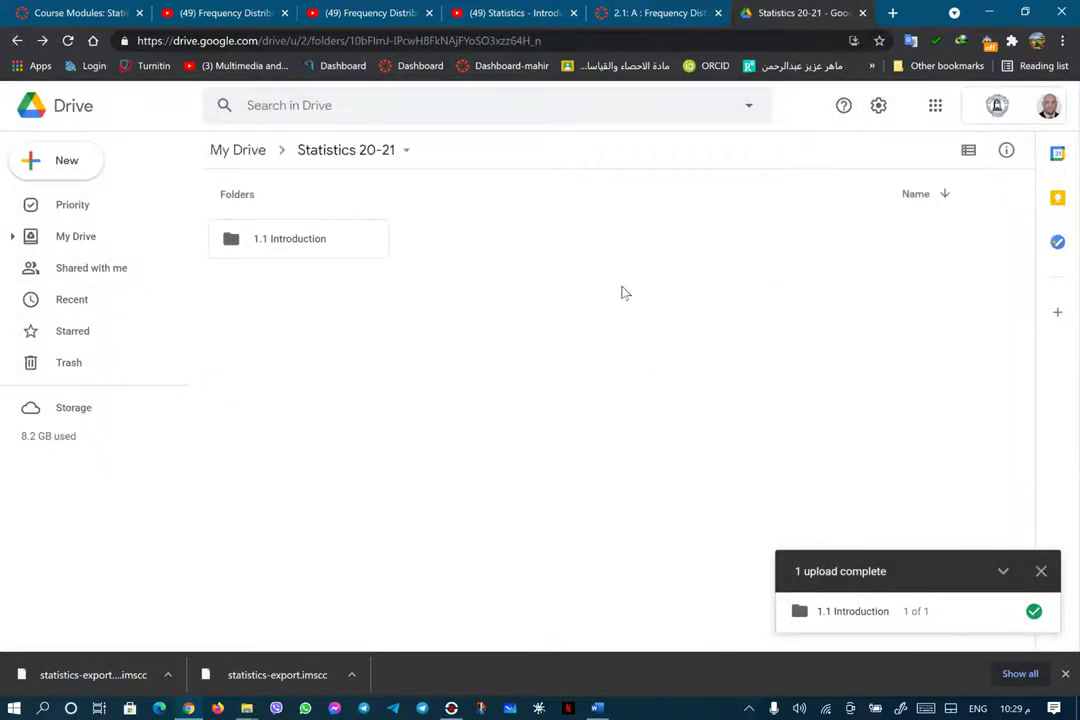
click(1032, 12)
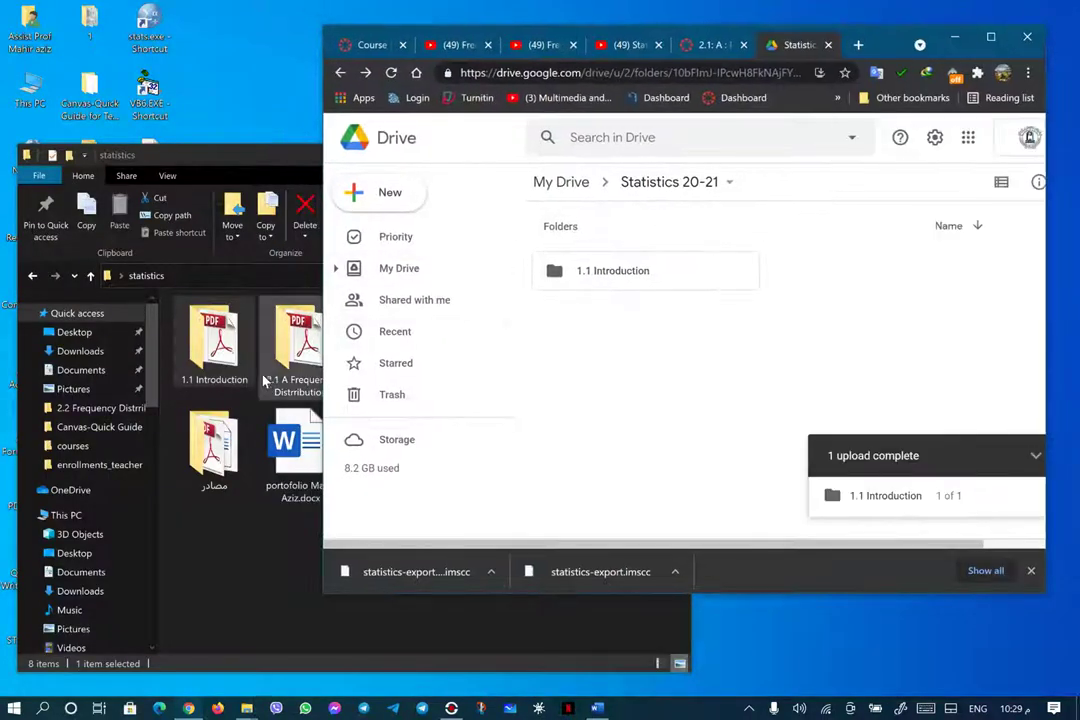
click(300, 365)
drag(300, 365, 914, 336)
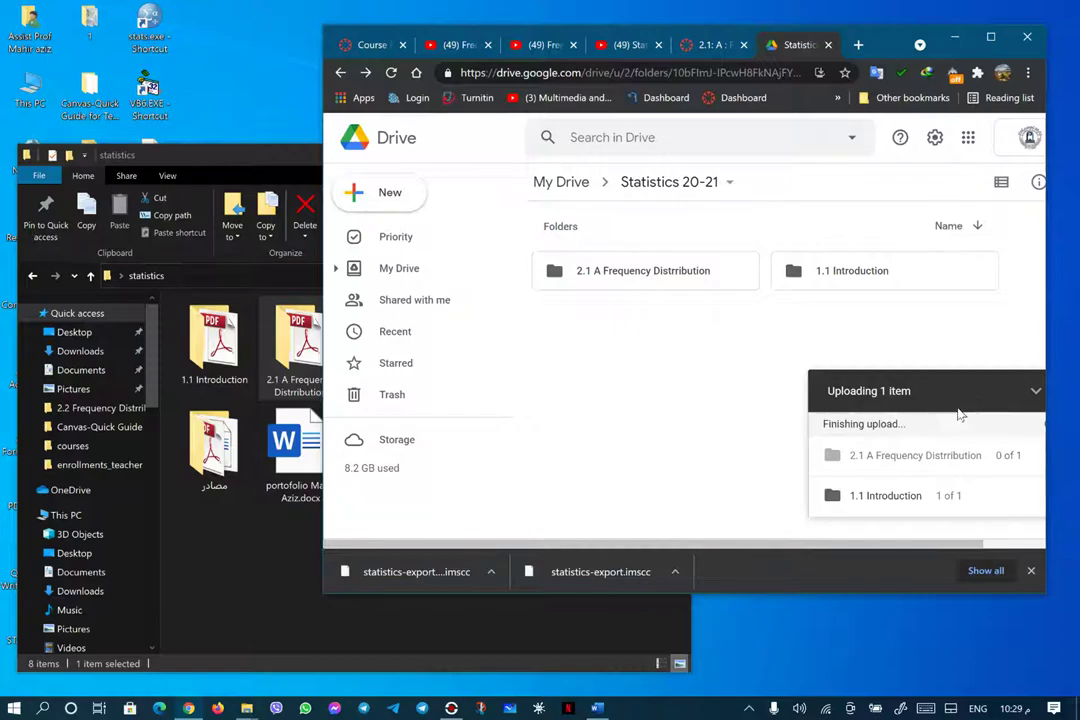
In the uploaded 2.1 A Frequency Distrribution folder, set the link sharing of Frequency Distrribution.pdf to "Anyone with the link"
double_click(619, 276)
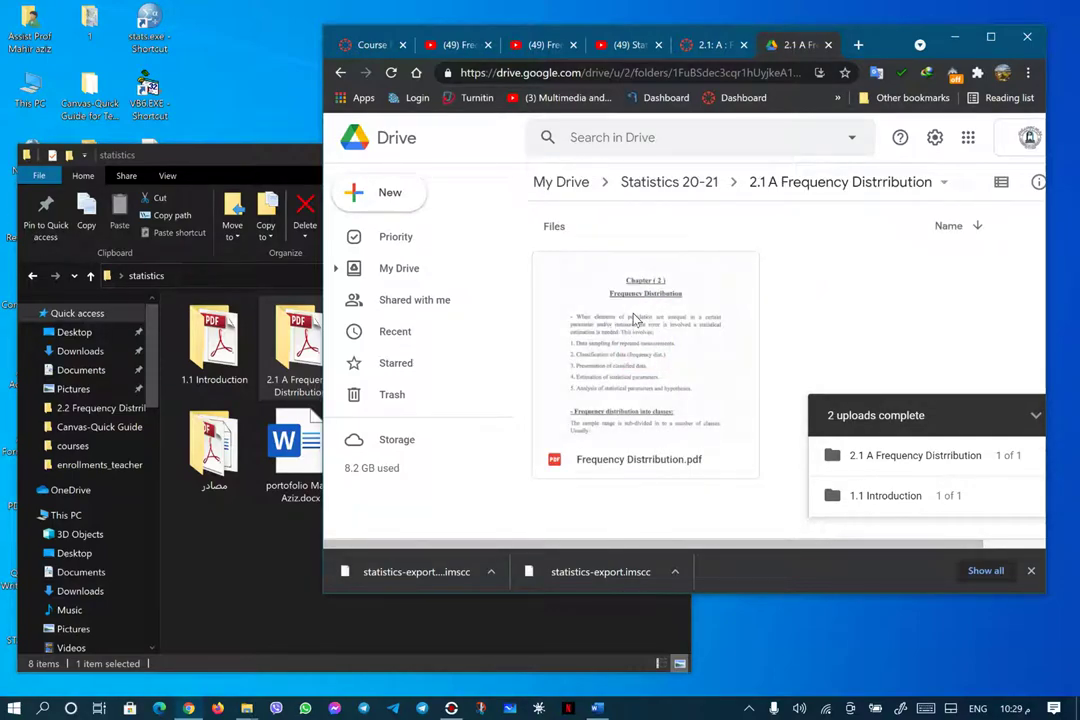
right_click(633, 318)
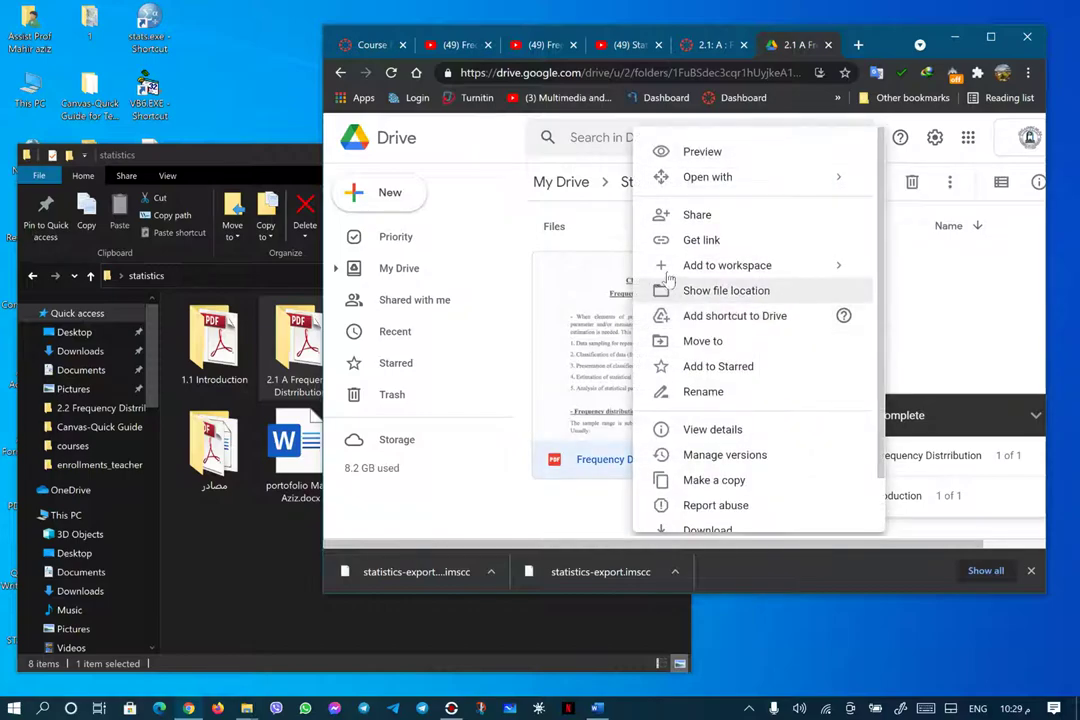
click(689, 243)
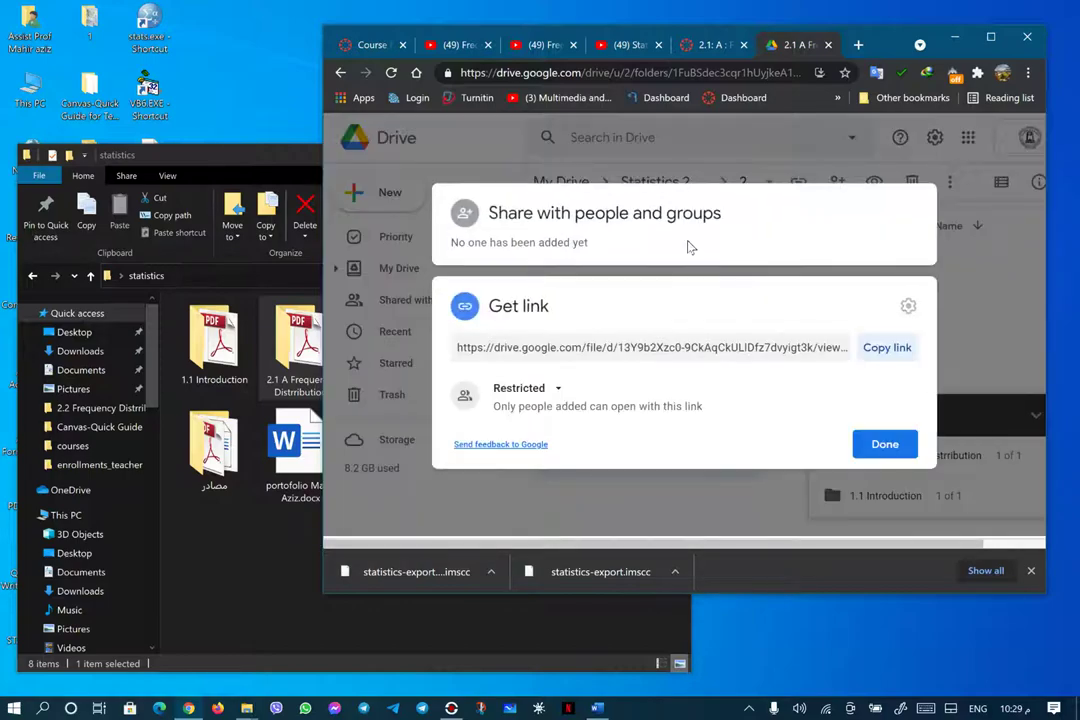
click(559, 393)
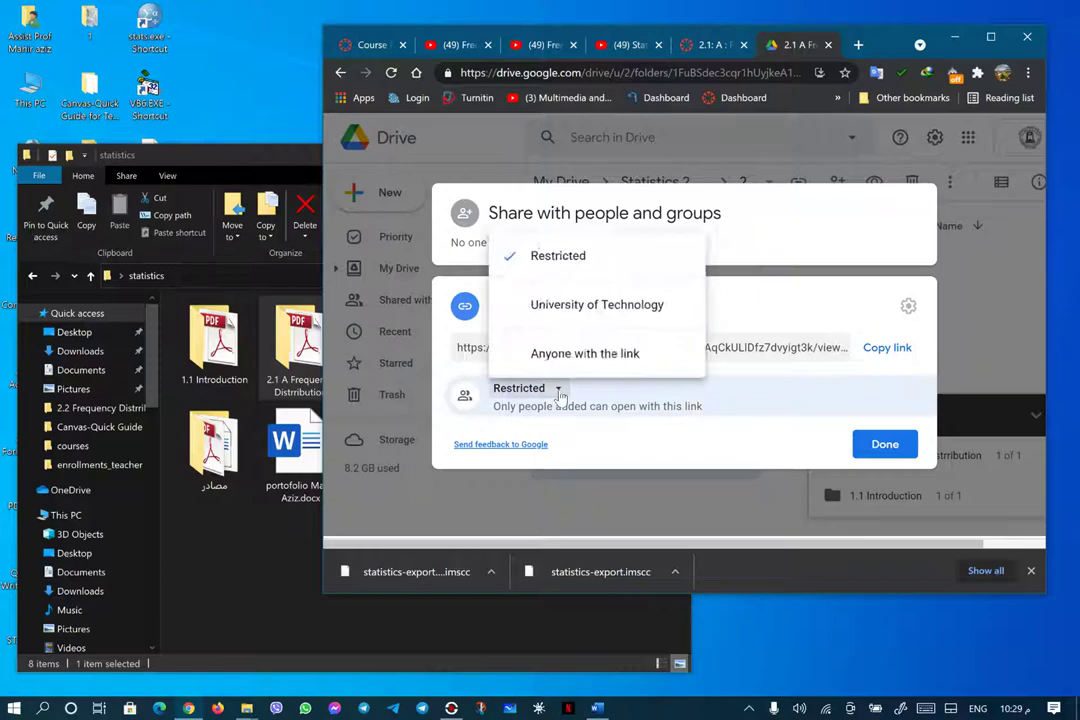
click(570, 364)
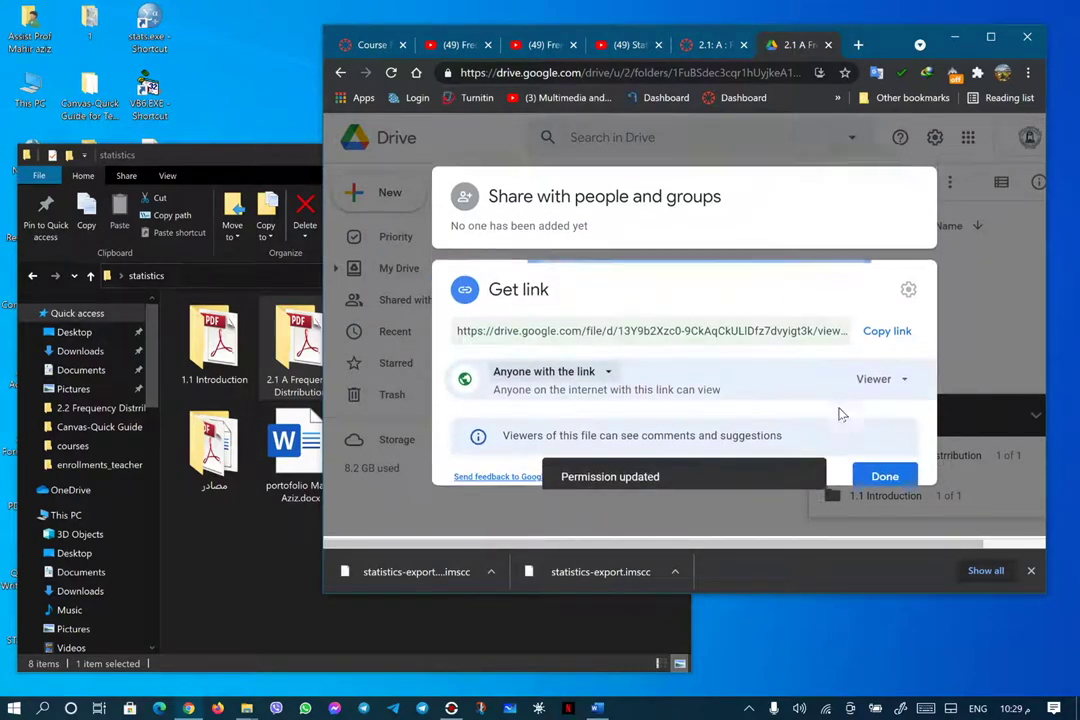
click(884, 471)
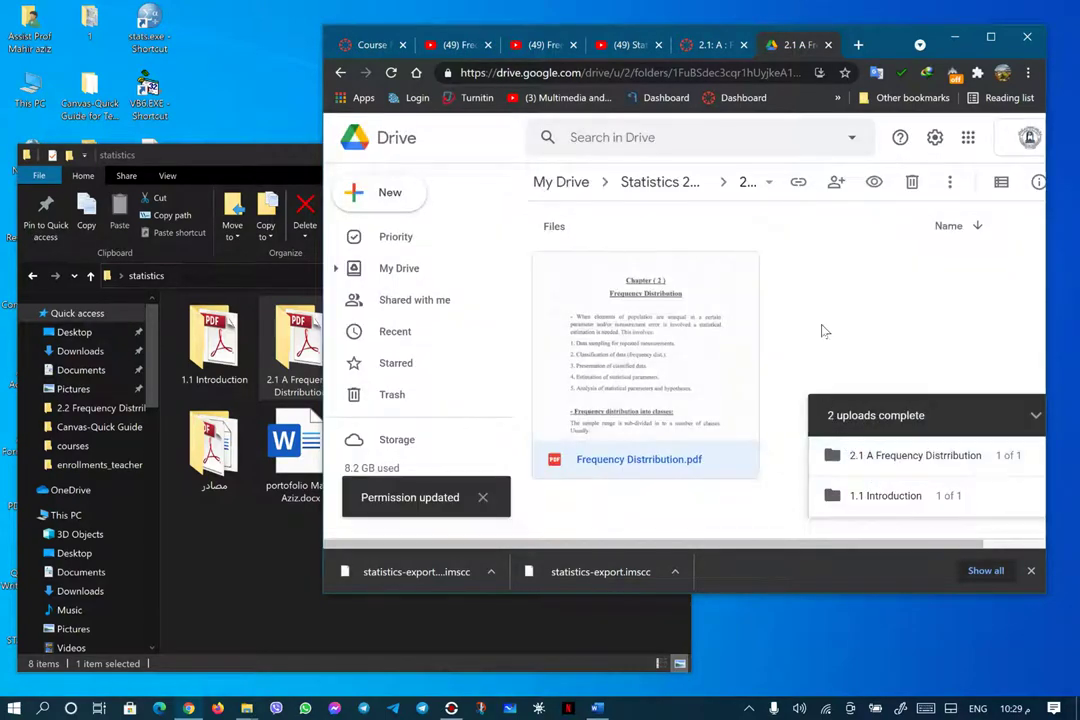
Maximize the browser, preview Frequency Distrribution.pdf and open it in a new window
drag(890, 30, 450, 2)
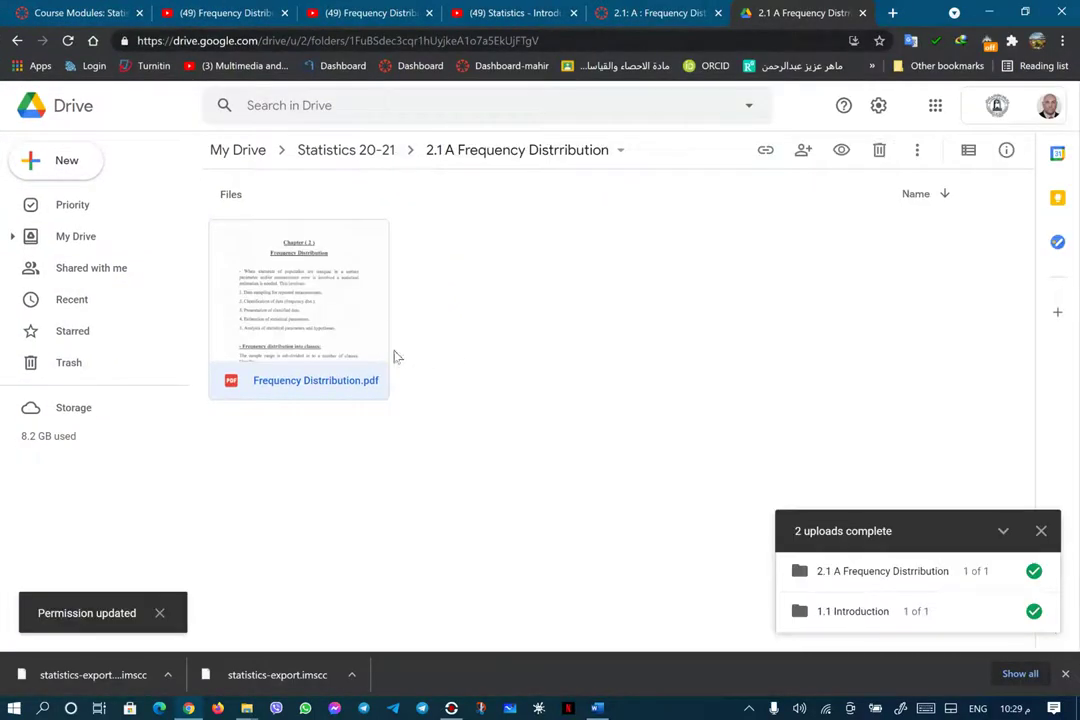
double_click(308, 328)
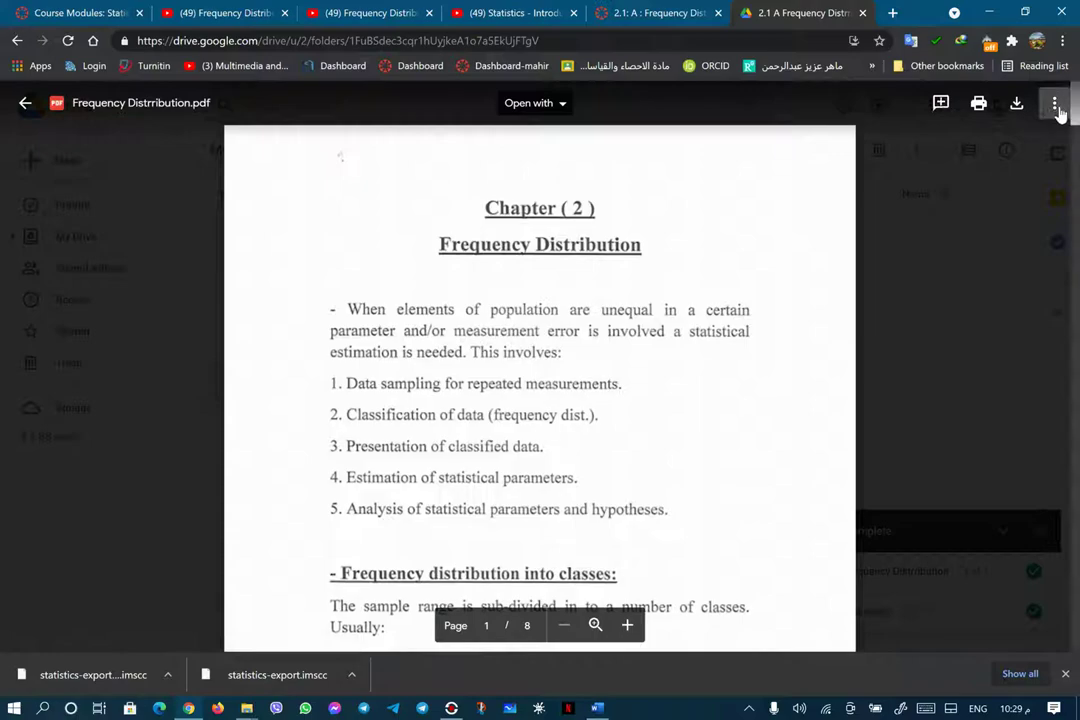
click(1055, 104)
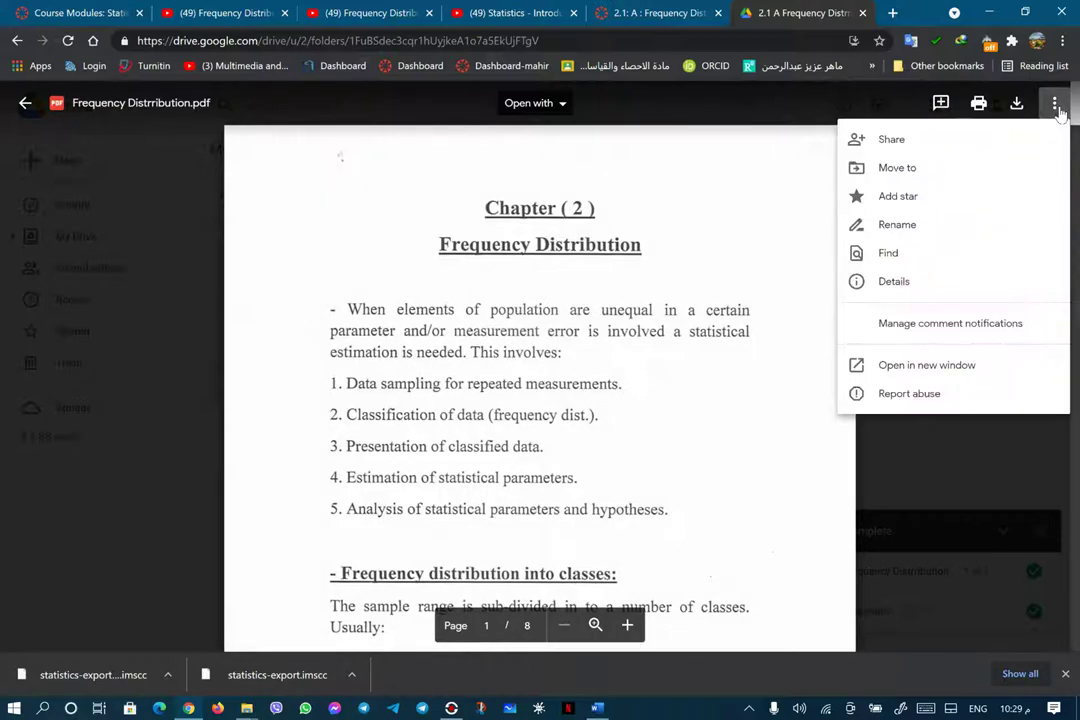
click(940, 370)
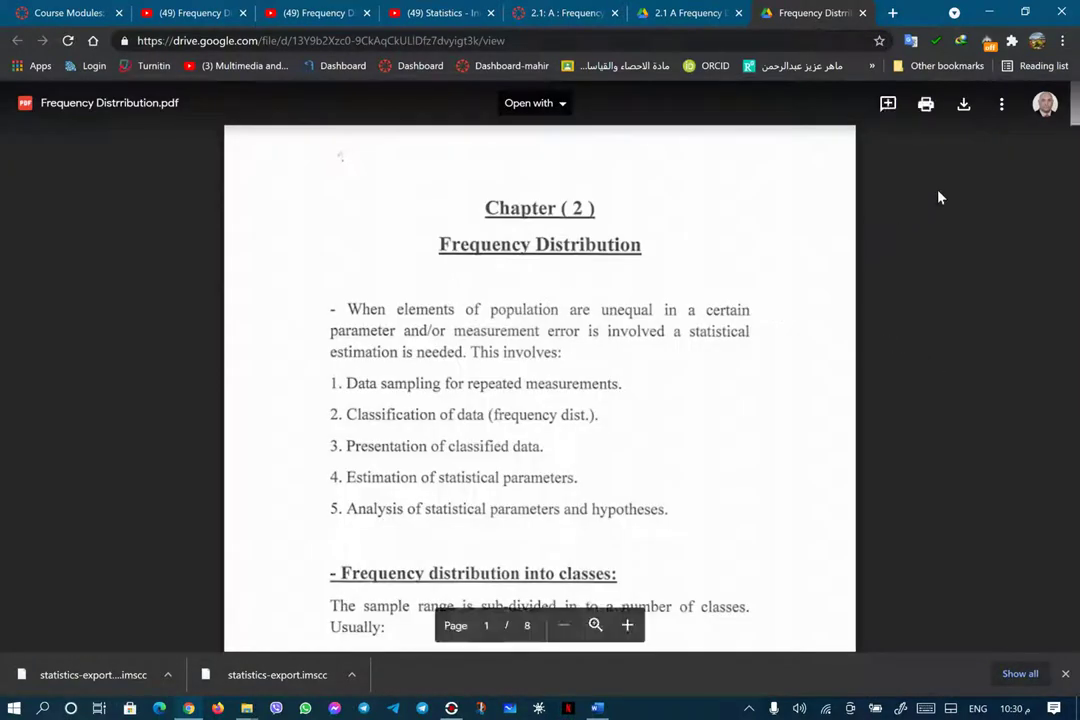
Copy the HTML embed code of Frequency Distrribution.pdf from its Embed item dialog
click(1001, 104)
click(875, 400)
drag(686, 374, 340, 358)
right_click(352, 356)
click(392, 372)
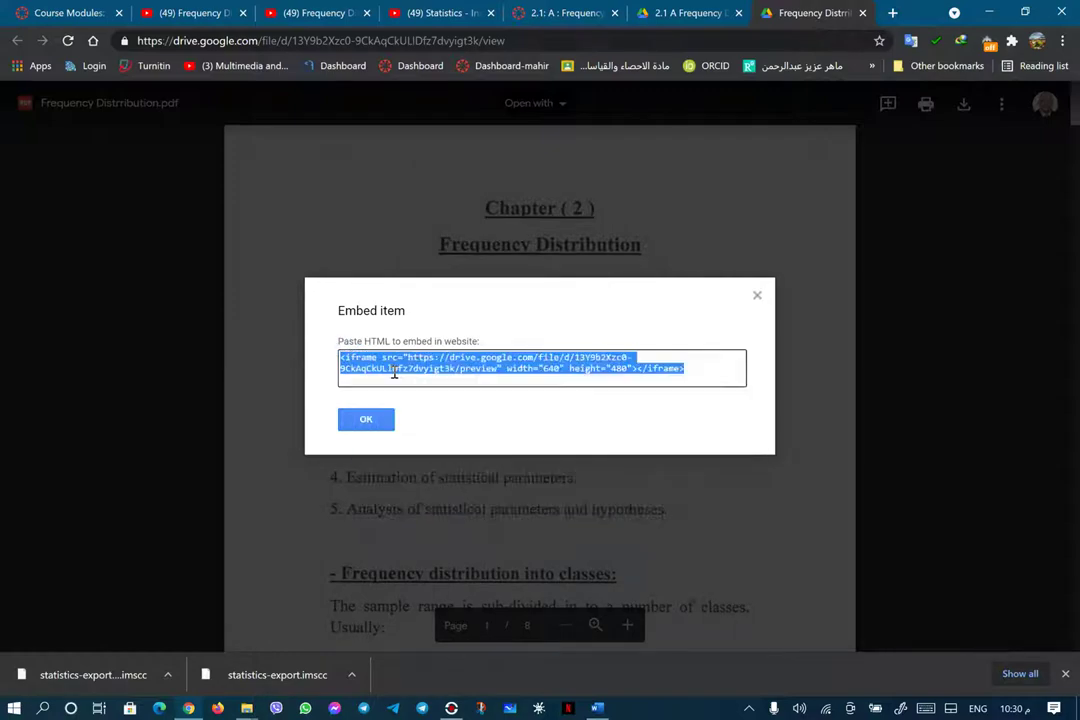
Edit the Canvas page 2.1: A : Frequency Distribution-2 and embed the copied PDF iframe code in its body
click(550, 15)
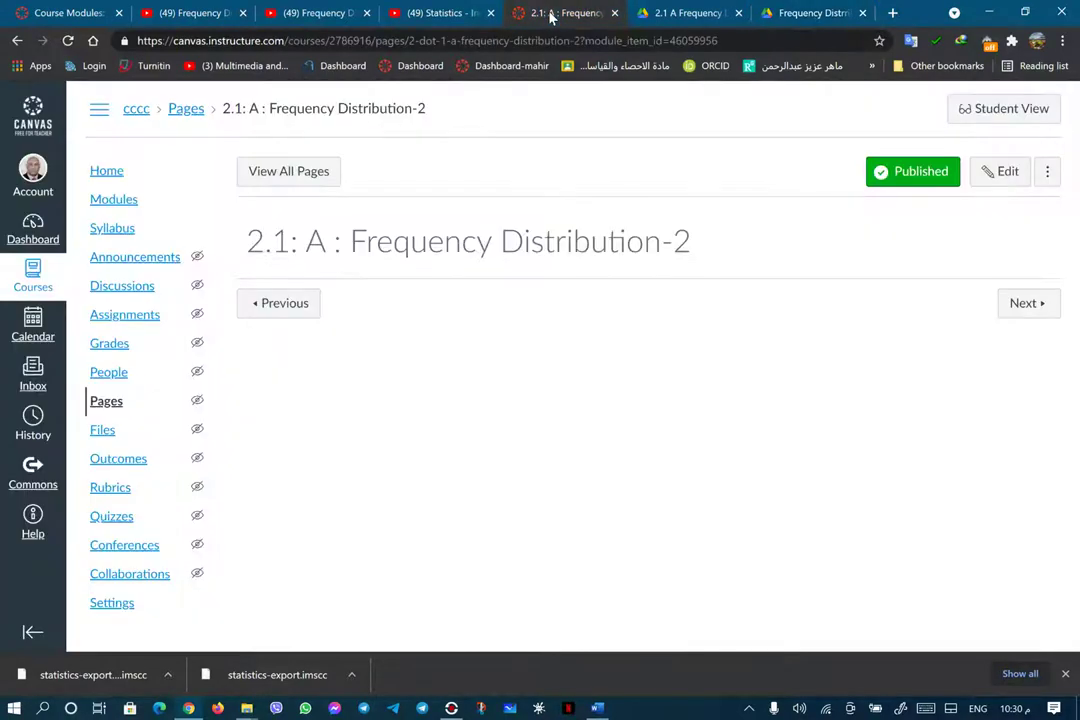
click(1008, 173)
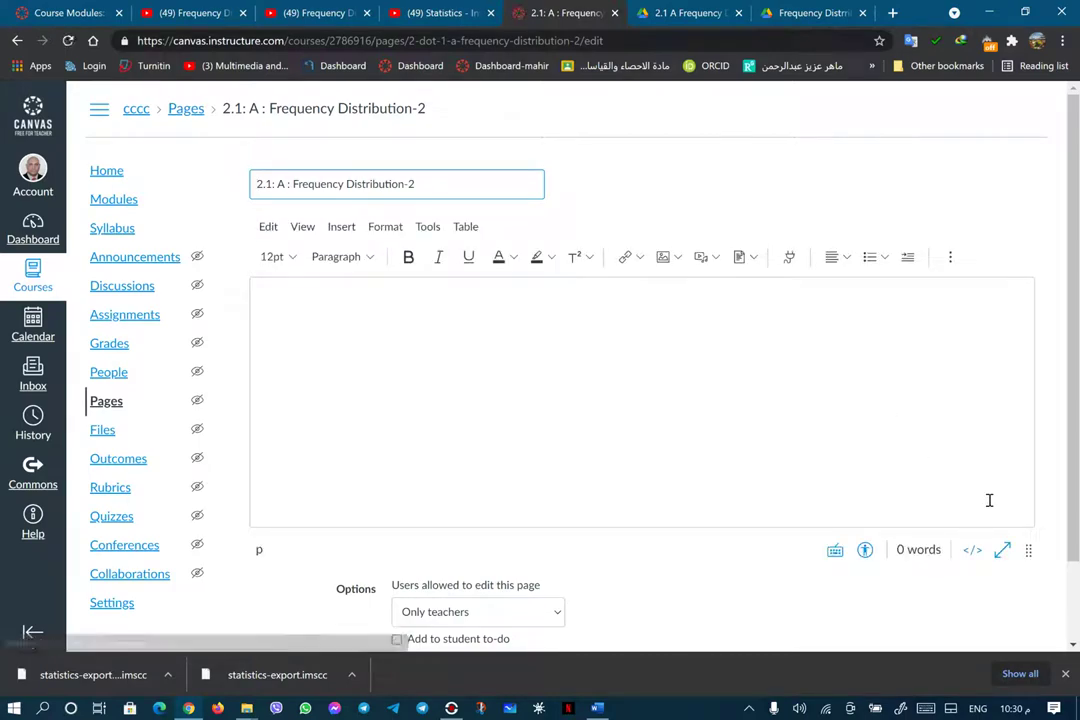
click(950, 256)
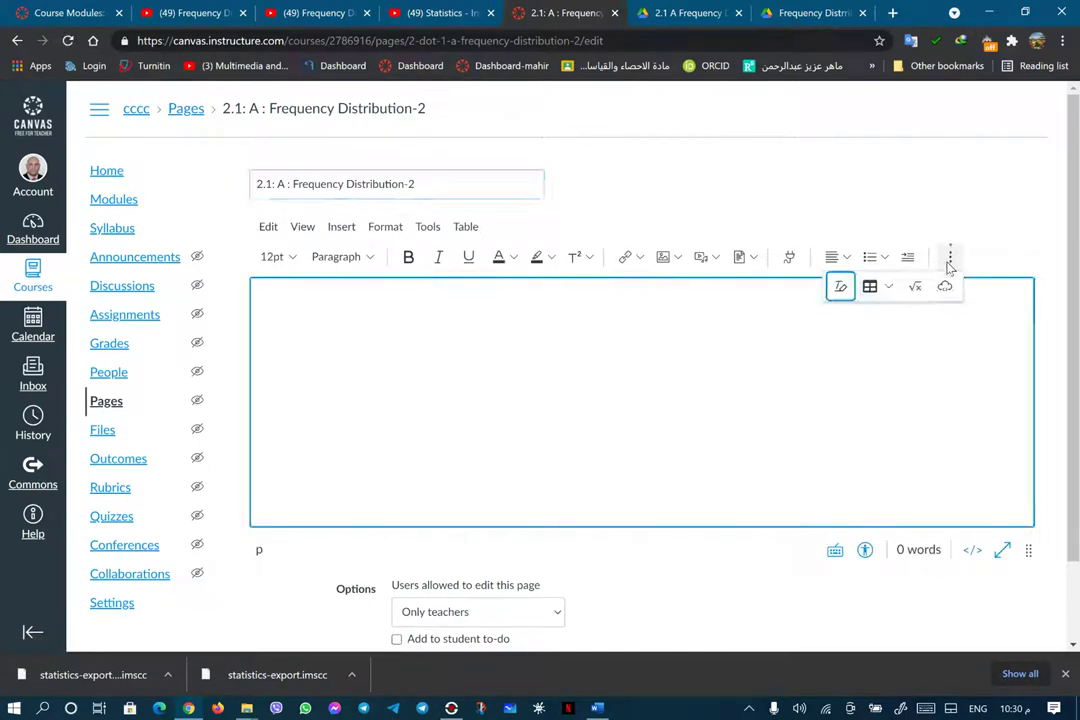
click(944, 288)
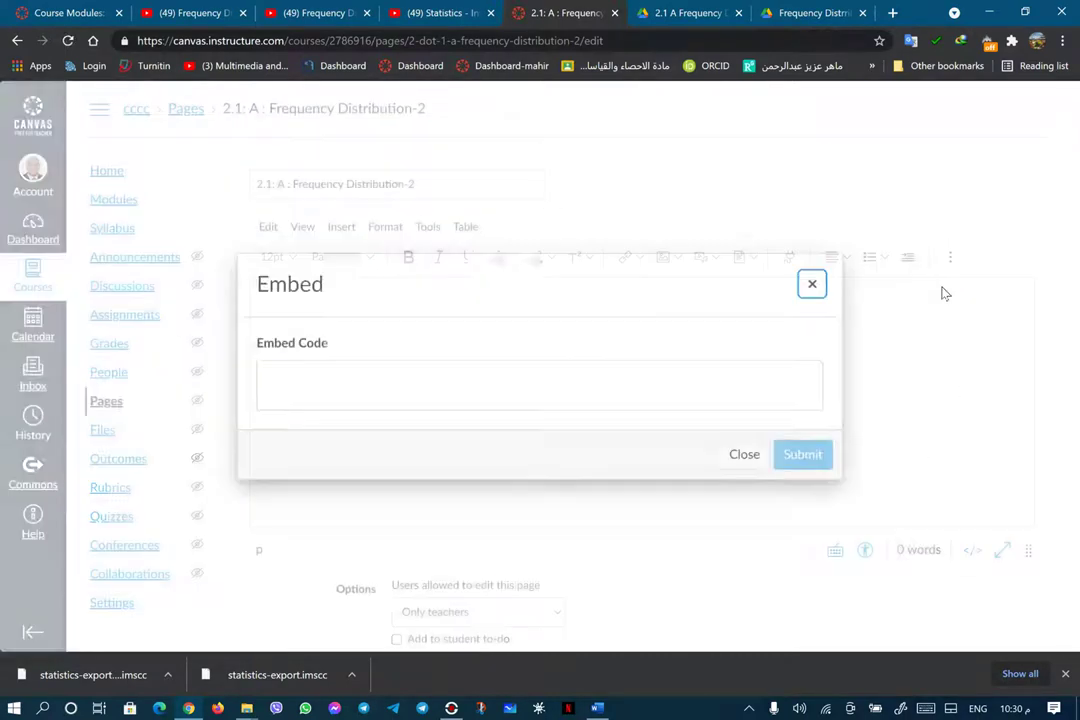
right_click(650, 387)
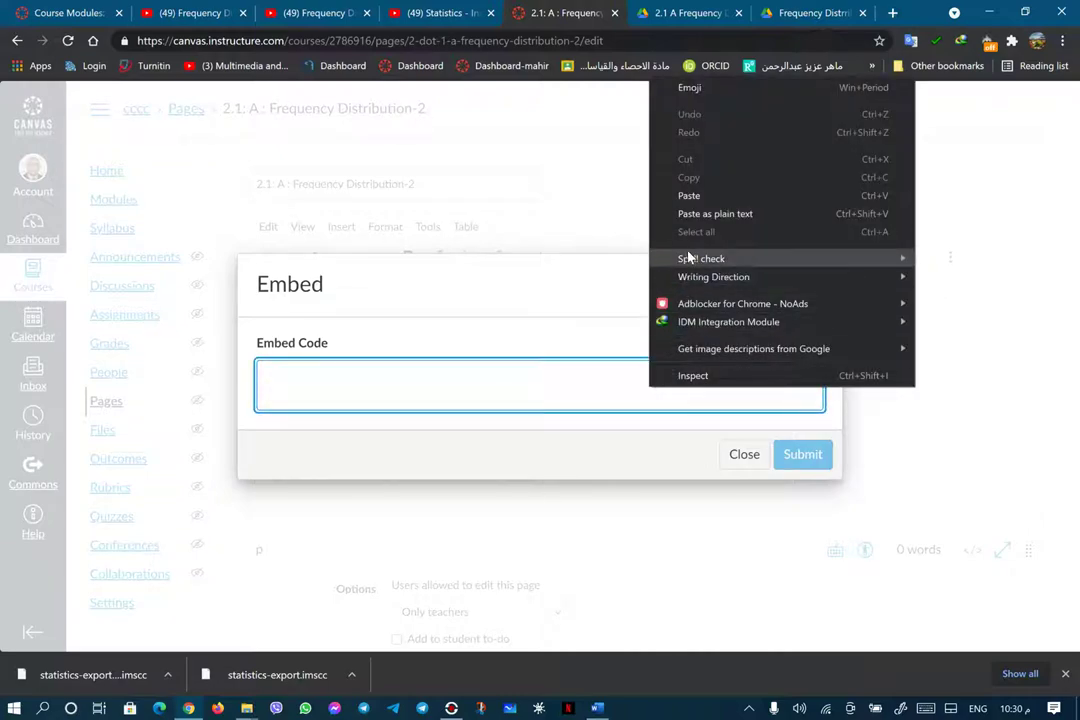
click(684, 214)
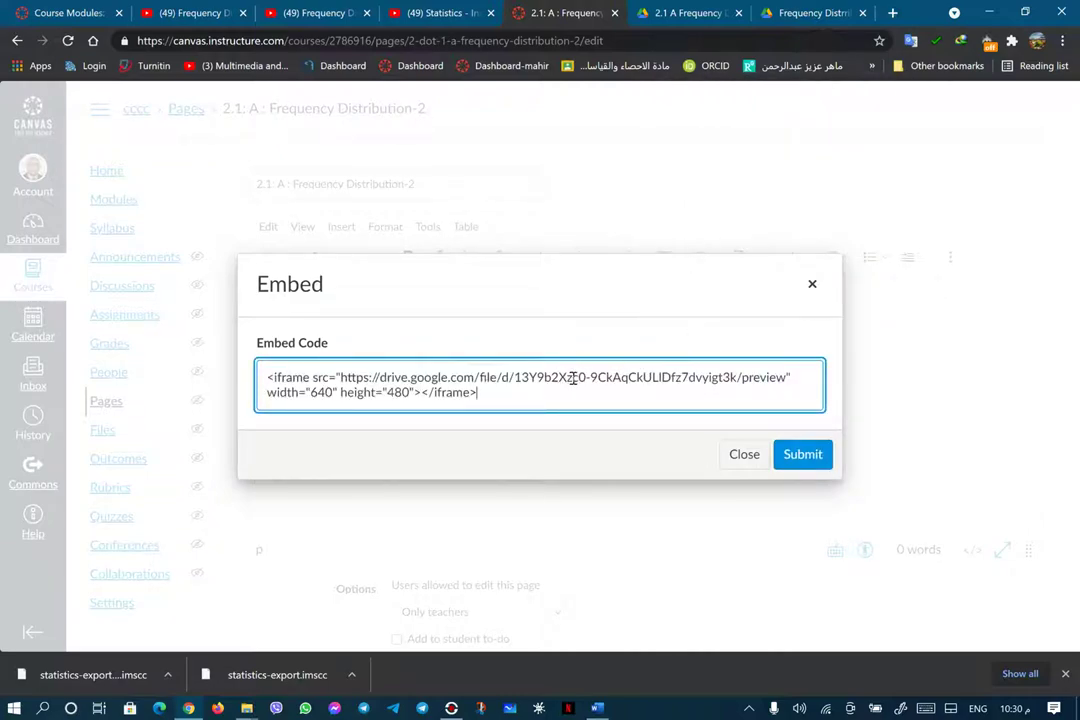
click(803, 459)
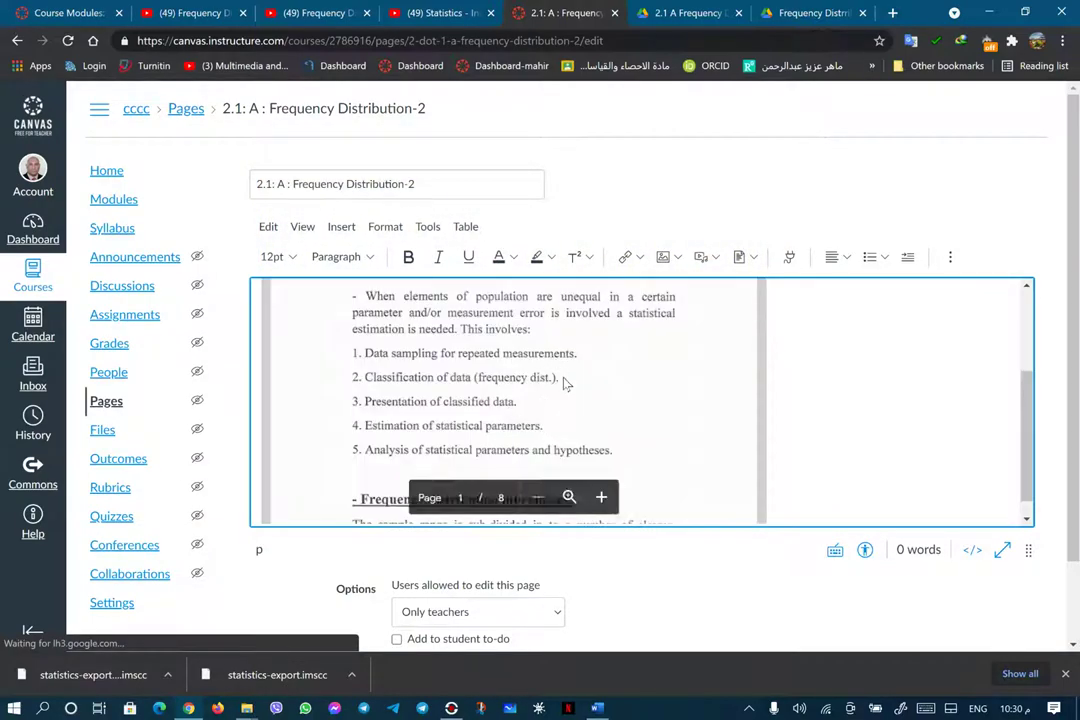
In the page's HTML source, set the PDF iframe's width and height to 1000 and save the page
click(972, 551)
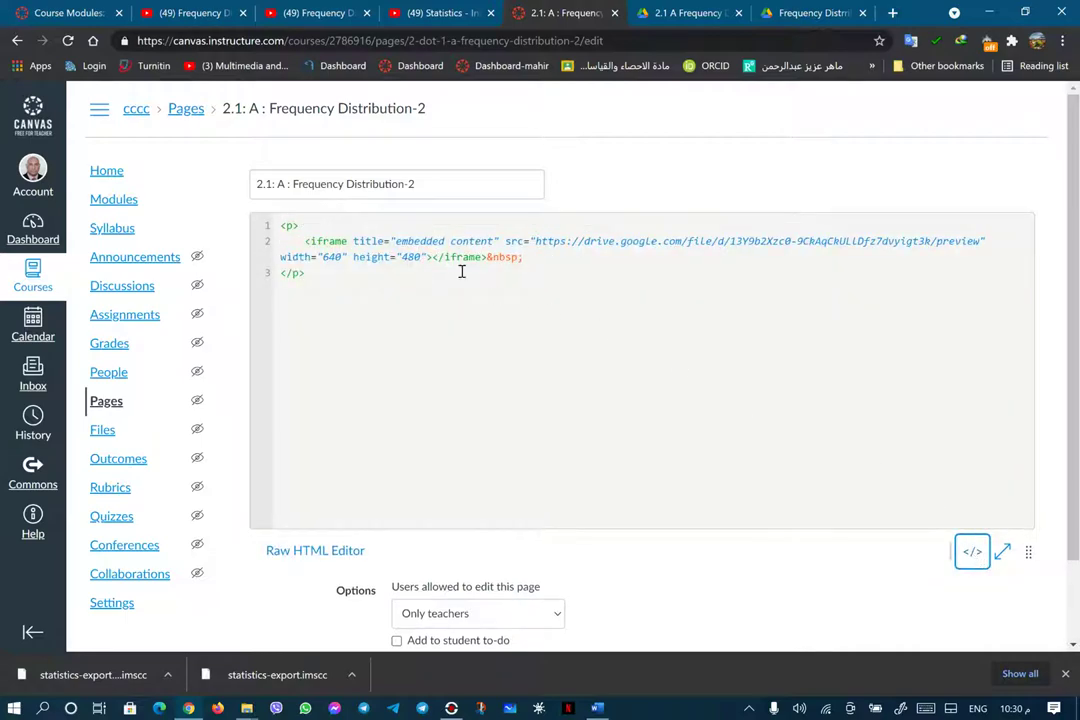
double_click(328, 256)
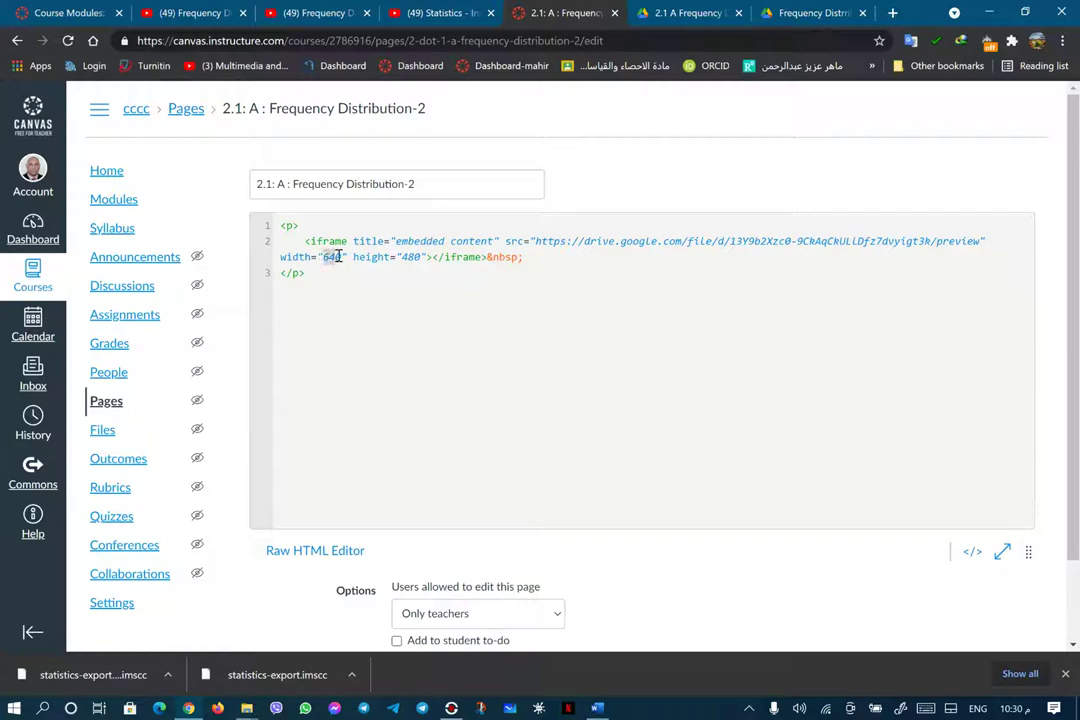
text(1000)
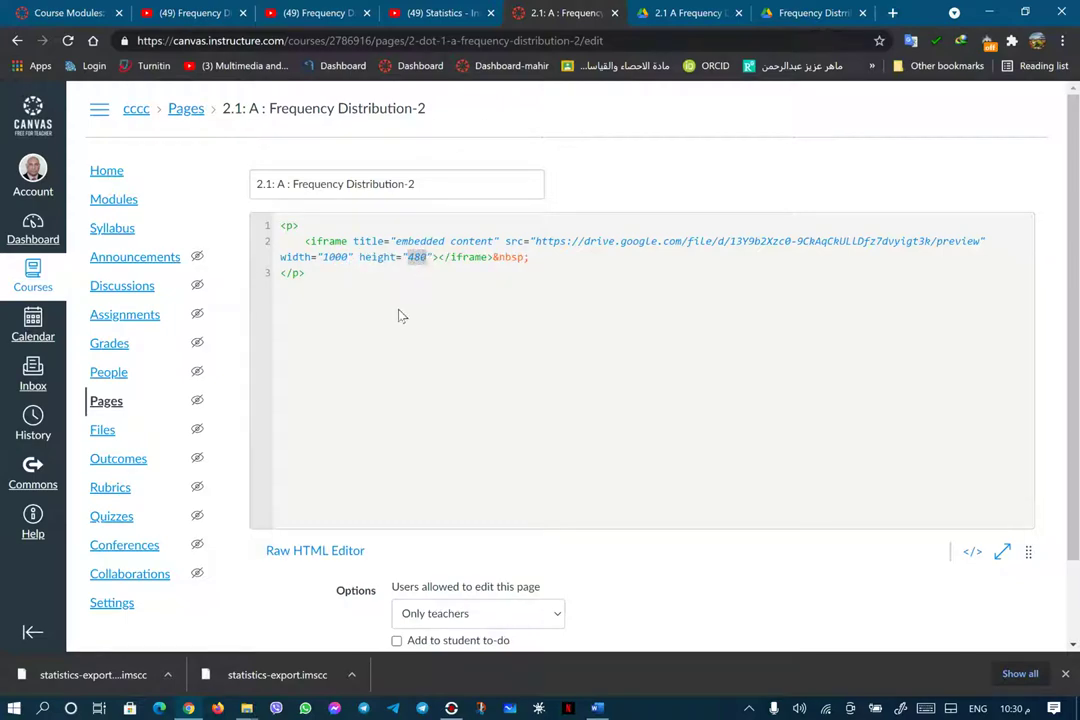
text(1000)
scroll(988, 571, down, 1)
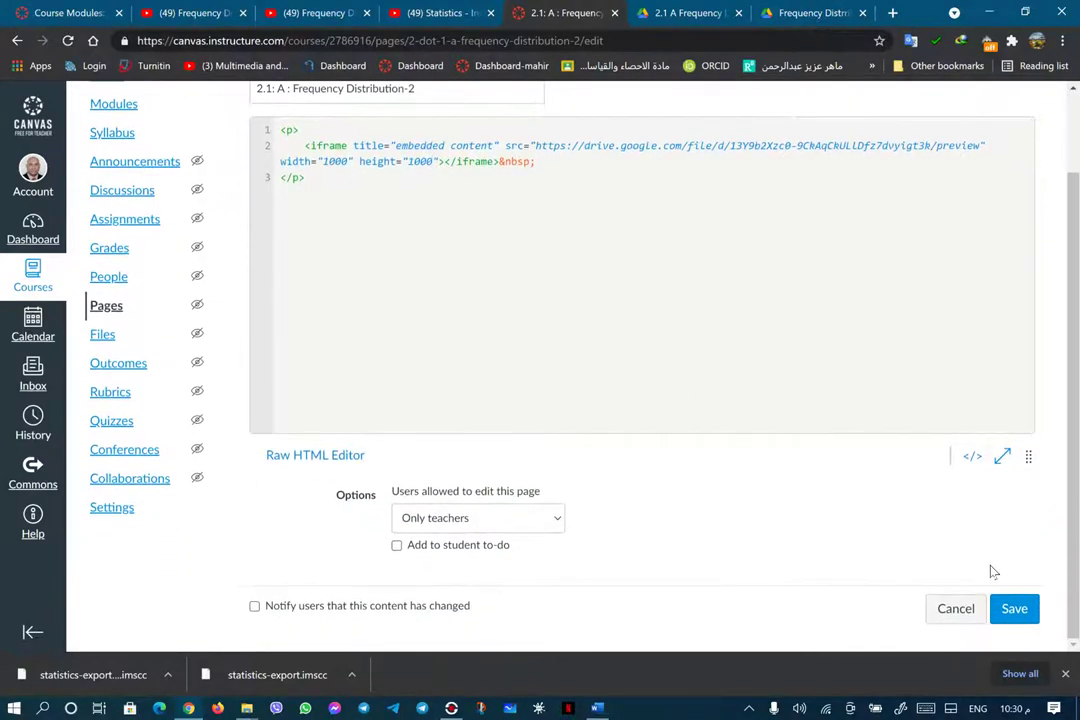
click(1010, 608)
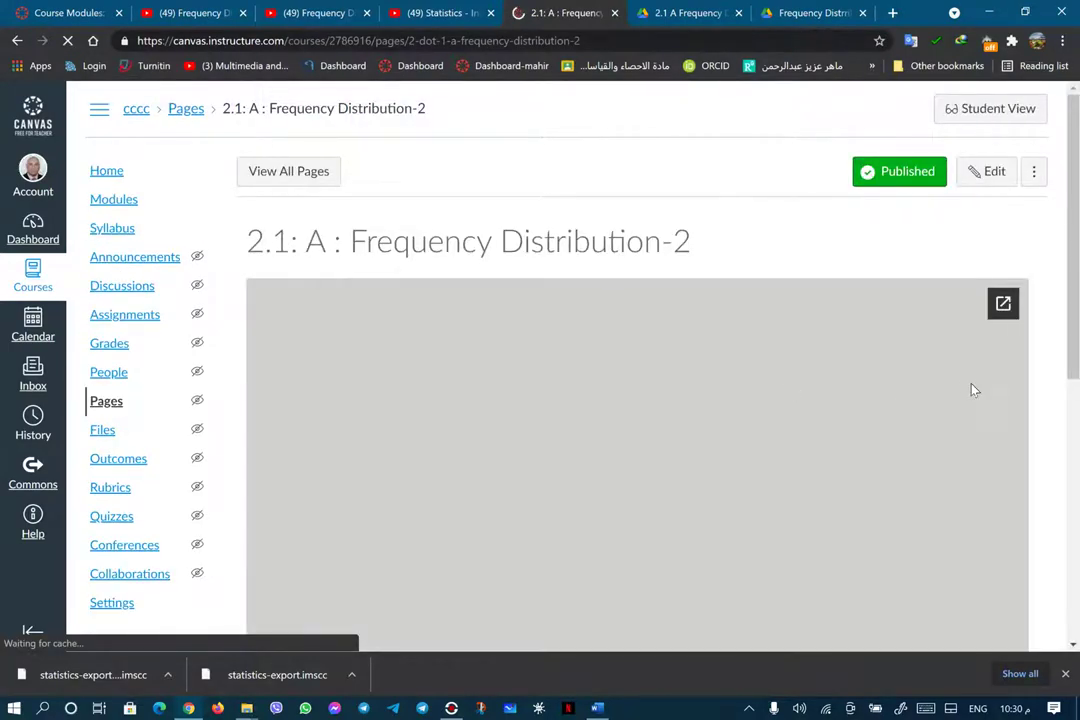
Examine how the embedded Frequency Distribution PDF displays on the saved page
scroll(1044, 381, down, 5)
scroll(798, 328, down, 5)
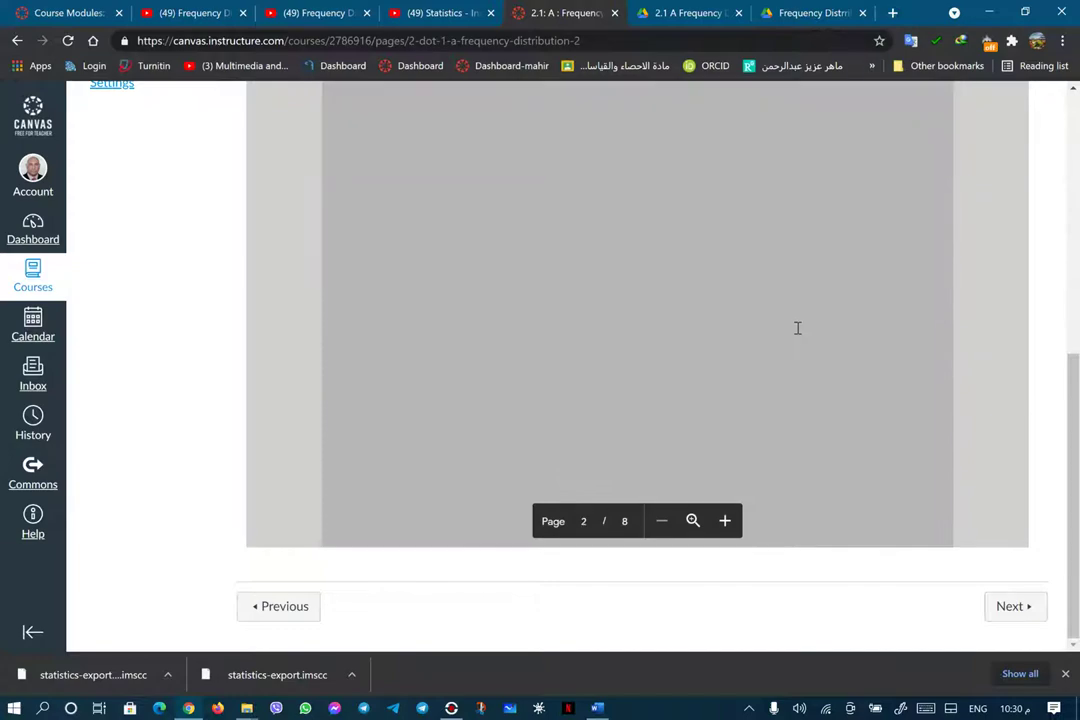
scroll(793, 331, up, 3)
scroll(793, 331, down, 2)
scroll(793, 331, up, 2)
scroll(912, 252, up, 5)
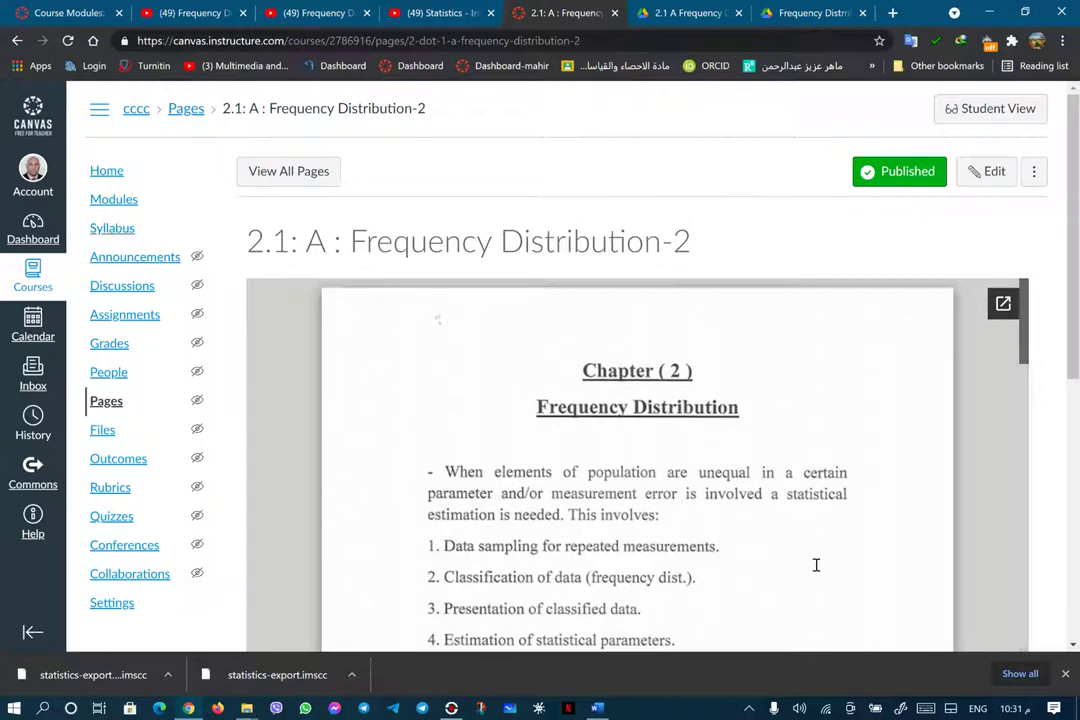
scroll(1039, 506, down, 5)
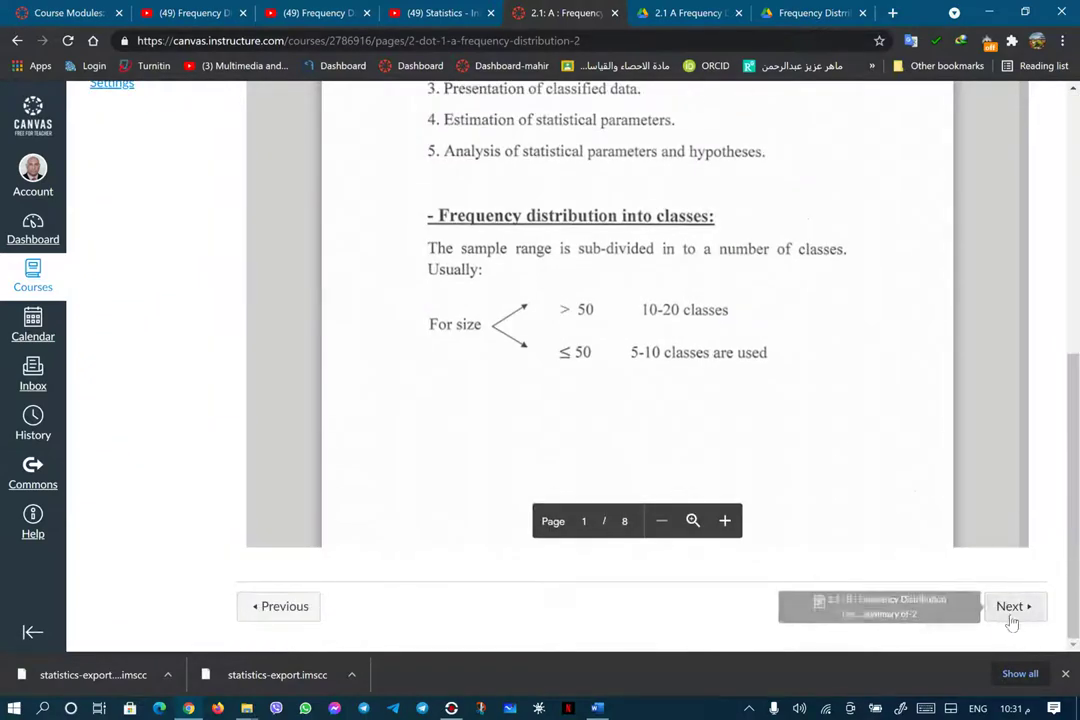
scroll(1048, 327, up, 5)
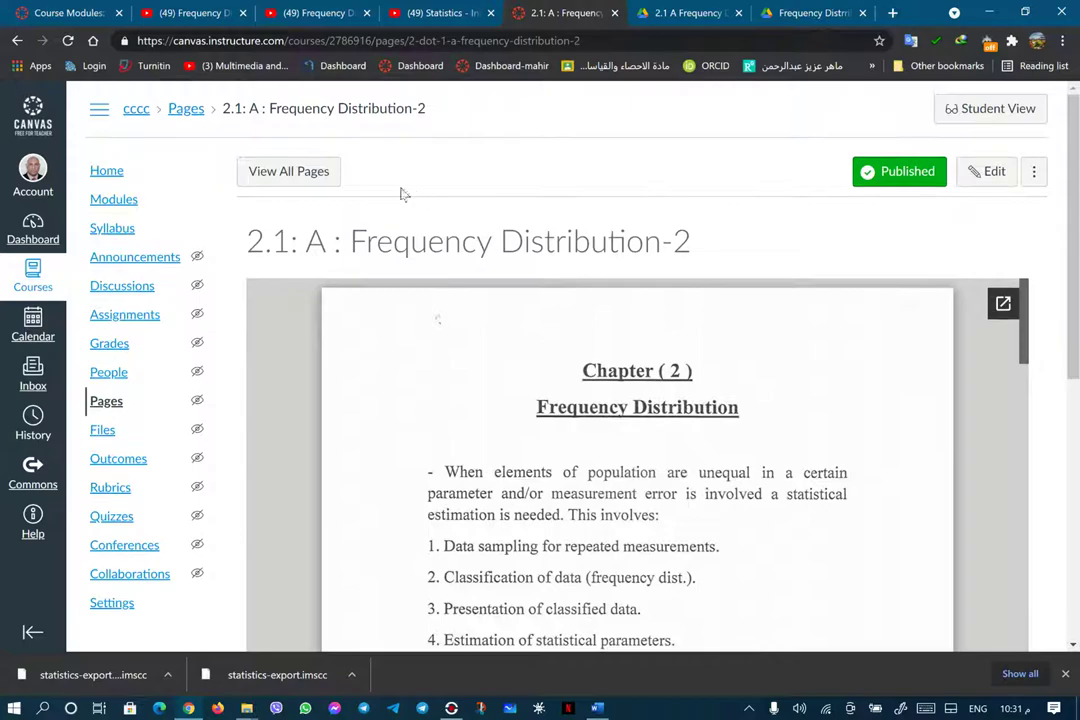
From the course modules, open 2.2 : A : Frequency Distribution Lec (YouTube Lec. Part 1)-2 for editing
click(107, 202)
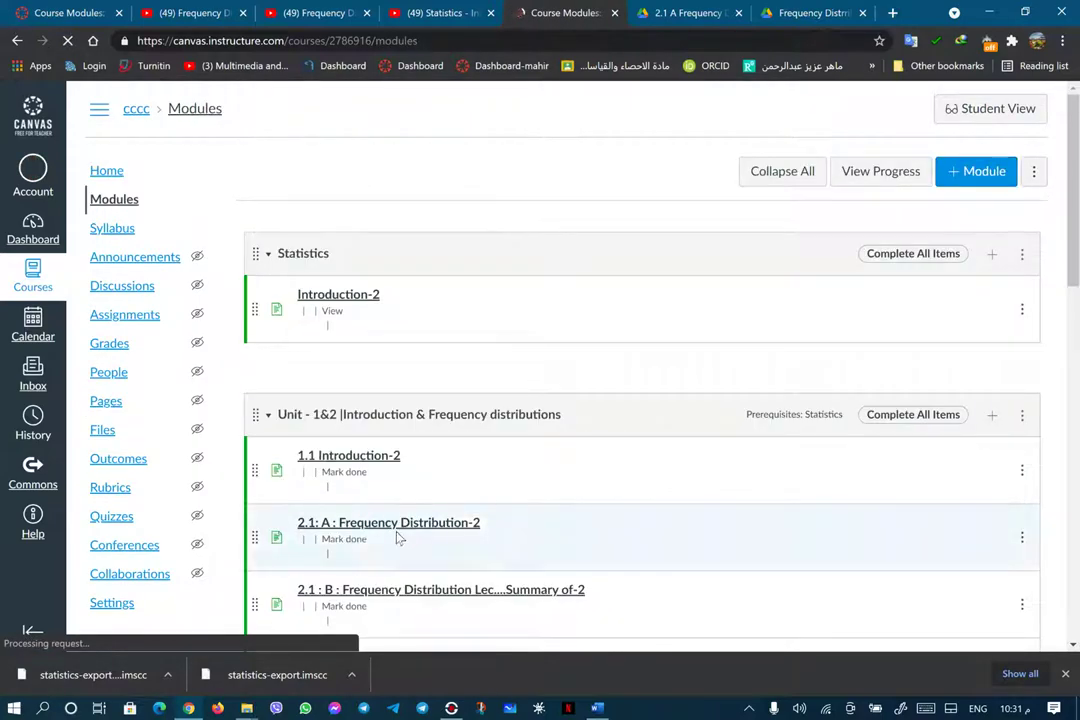
scroll(398, 540, down, 3)
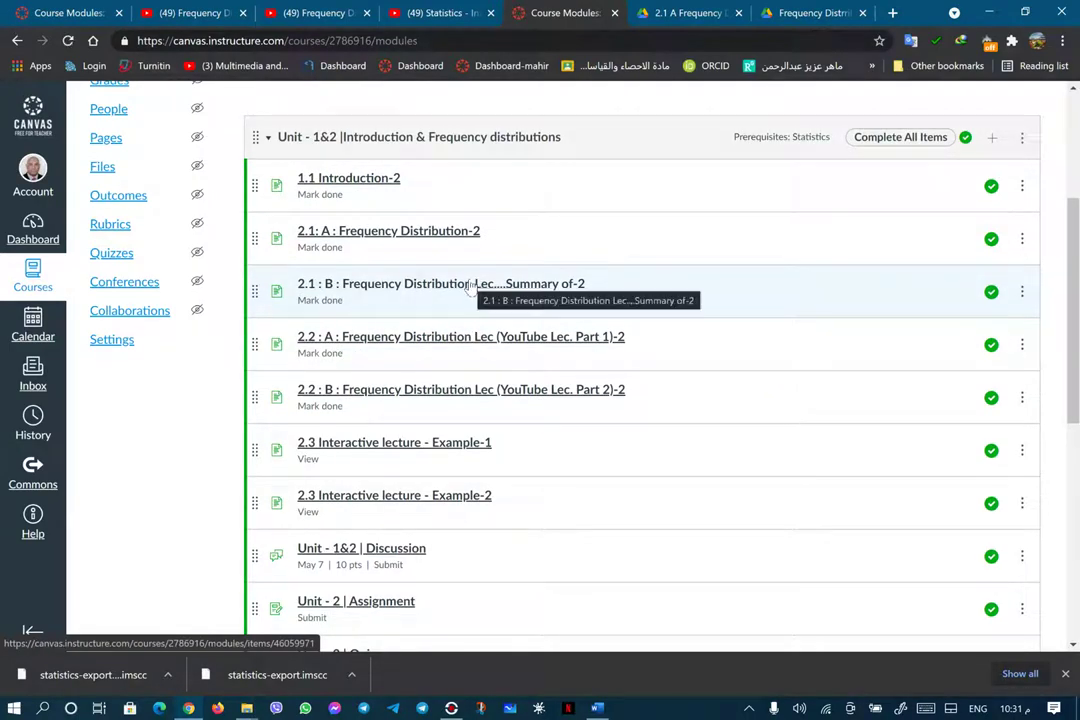
click(427, 342)
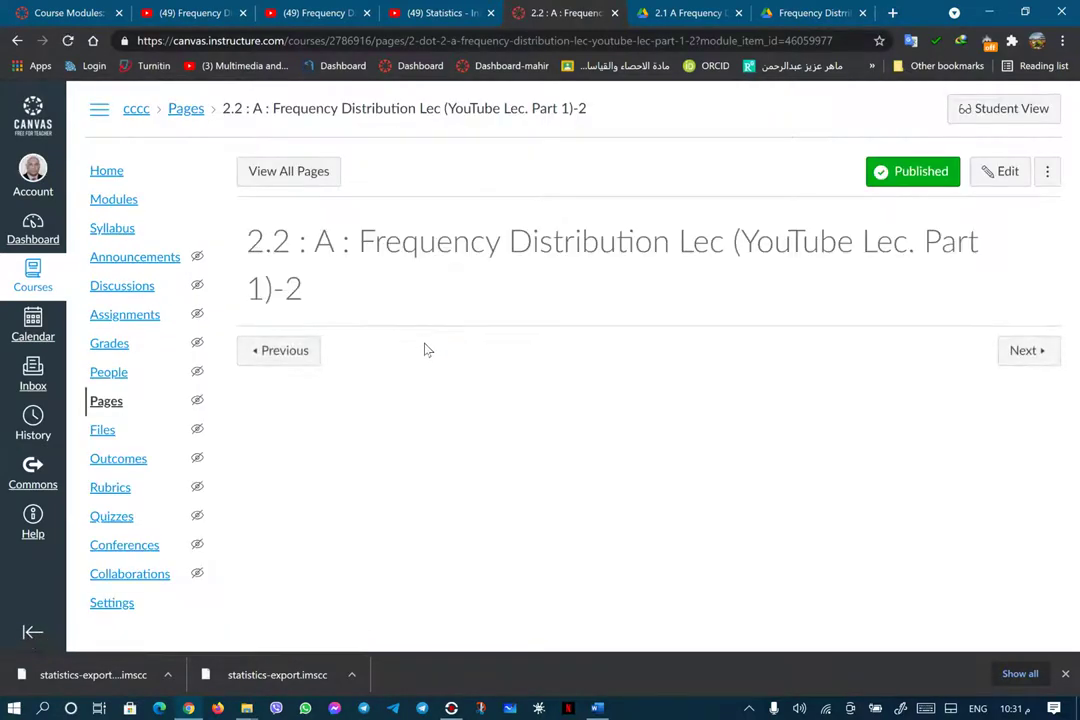
click(1006, 174)
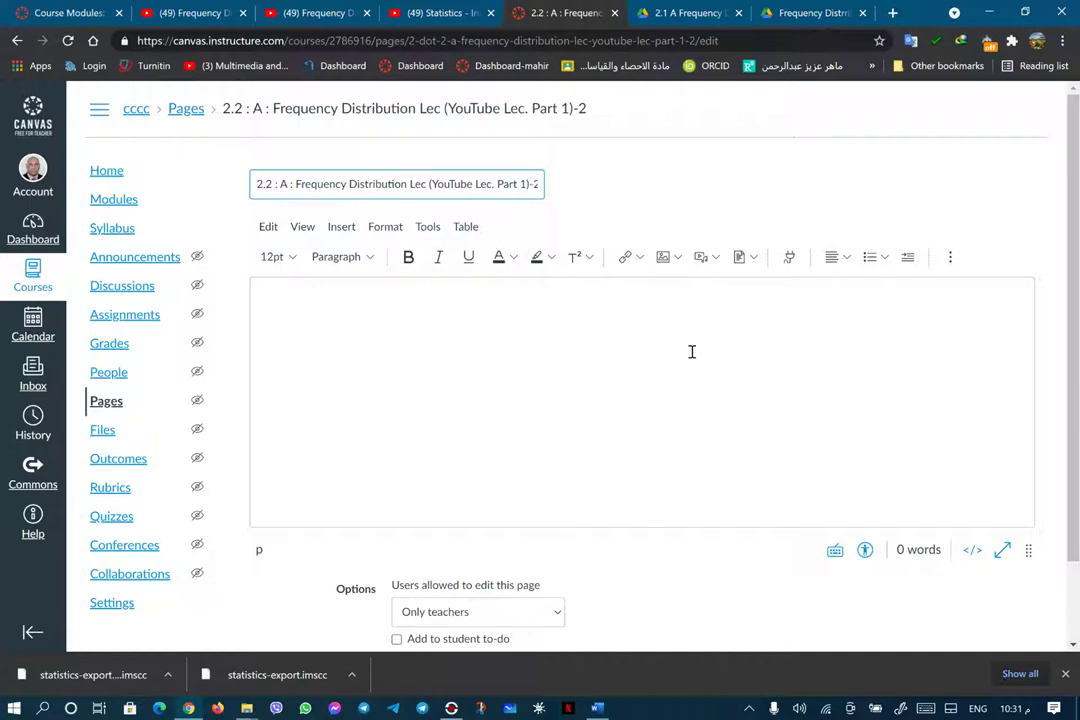
Switch to the YouTube video Frequency Distribution .Lec1..part 1 and copy its embed code from the sharing options
click(193, 13)
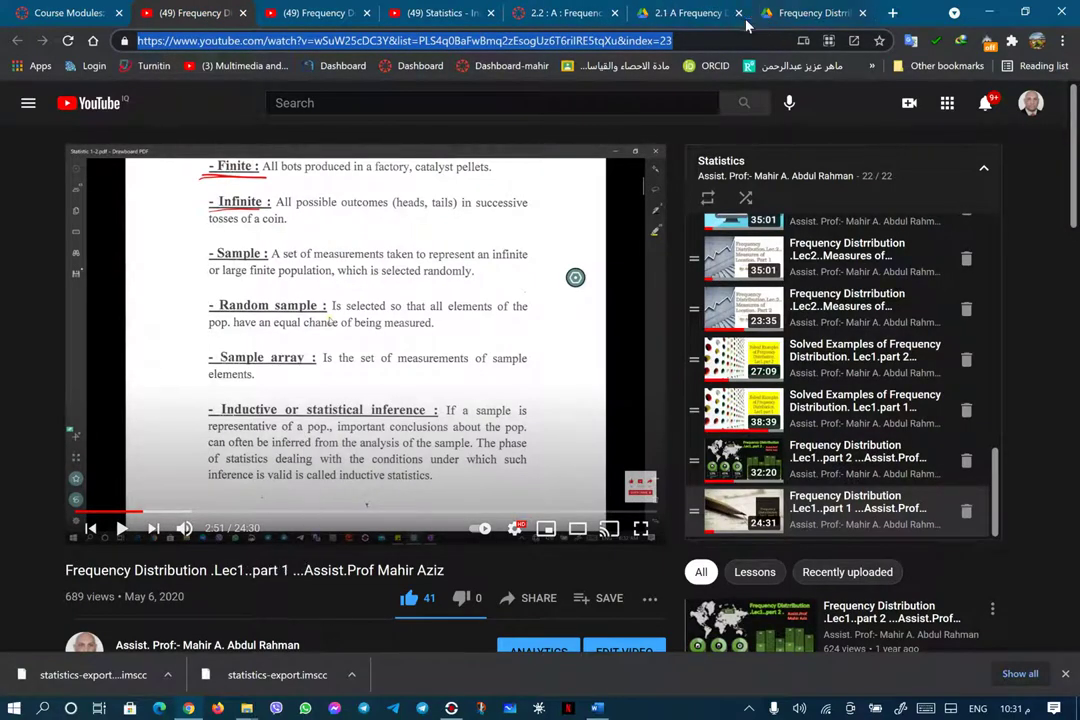
click(572, 14)
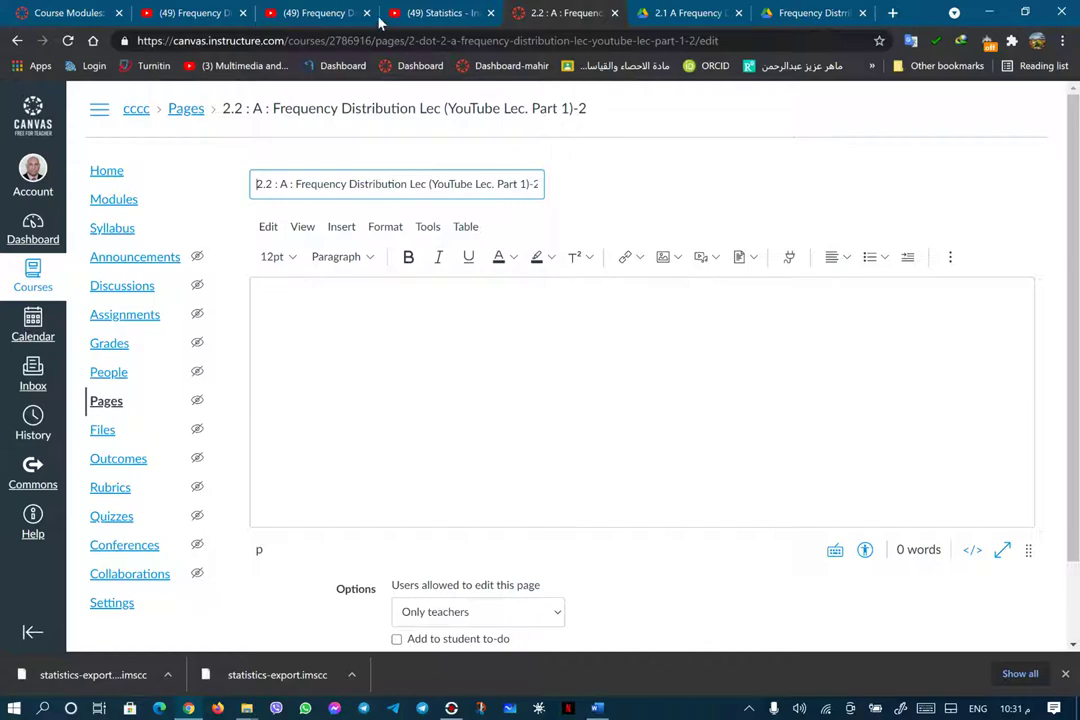
click(313, 13)
click(192, 13)
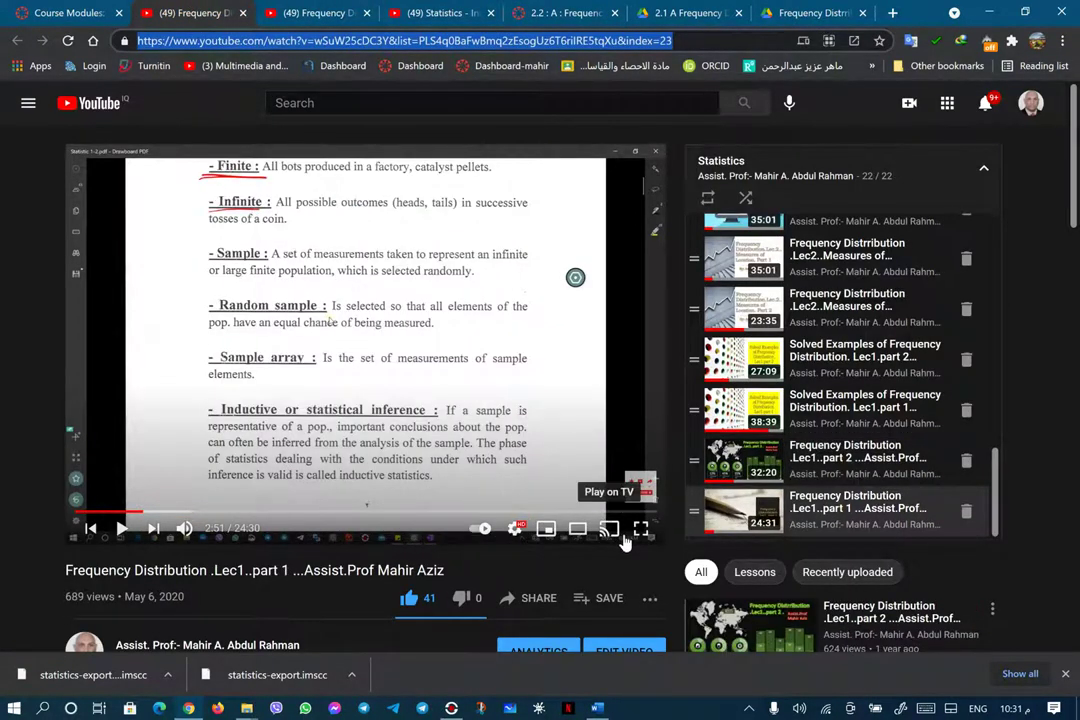
click(530, 598)
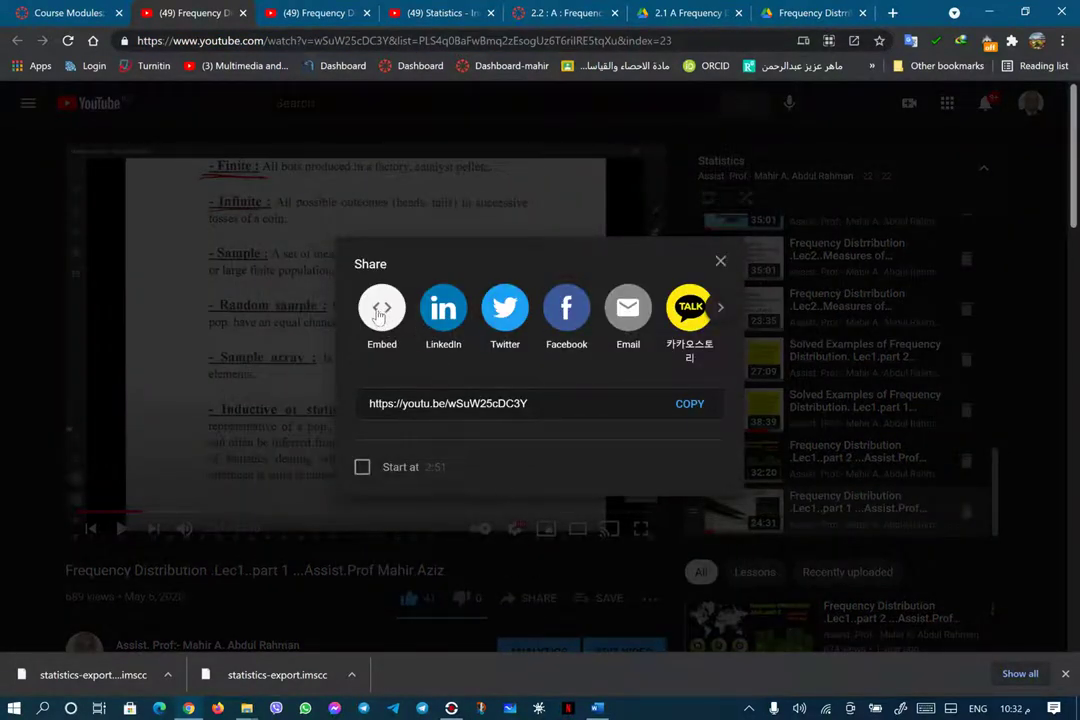
click(383, 311)
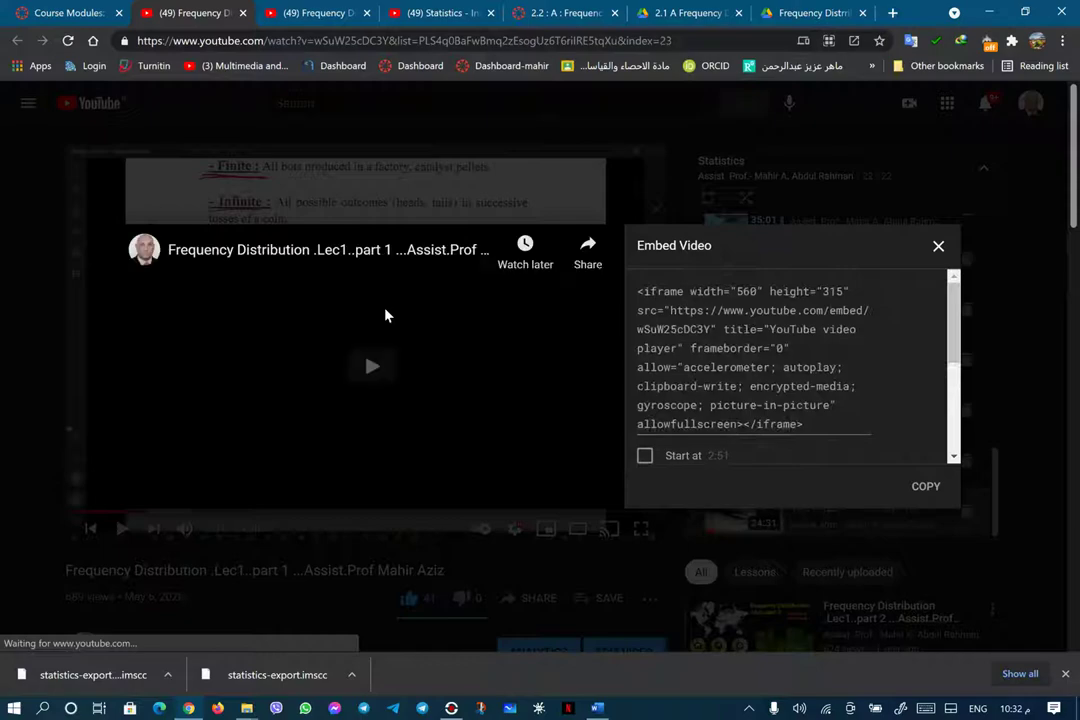
click(913, 492)
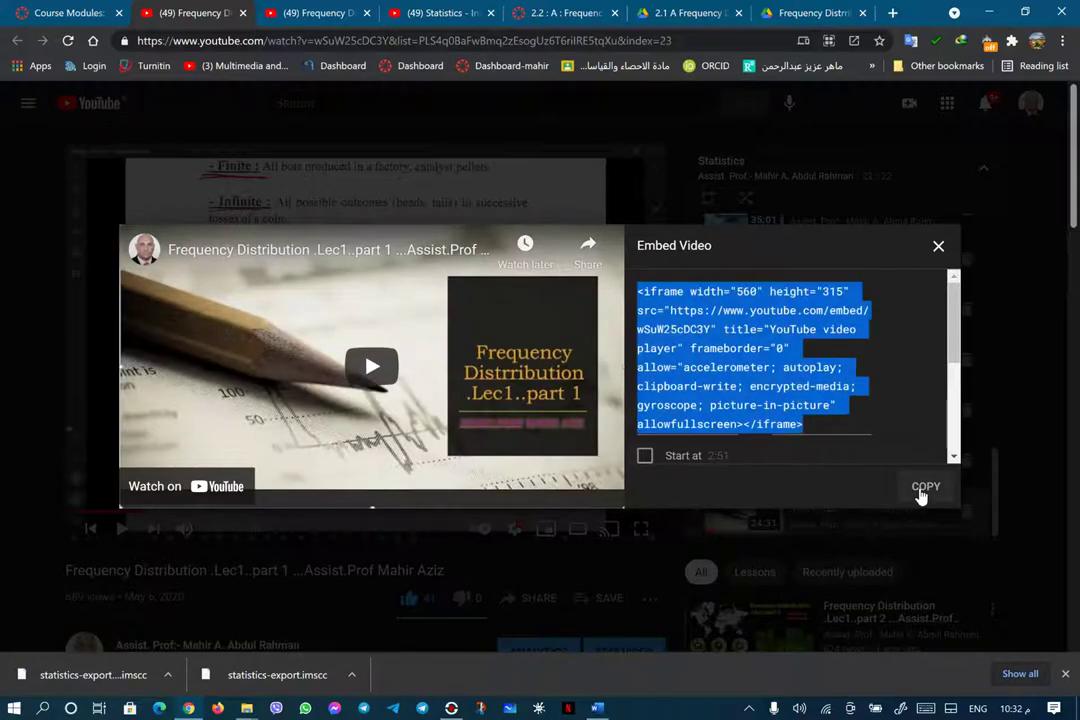
Back in the Canvas editor of page 2.2 : A, embed the copied YouTube iframe code
click(560, 13)
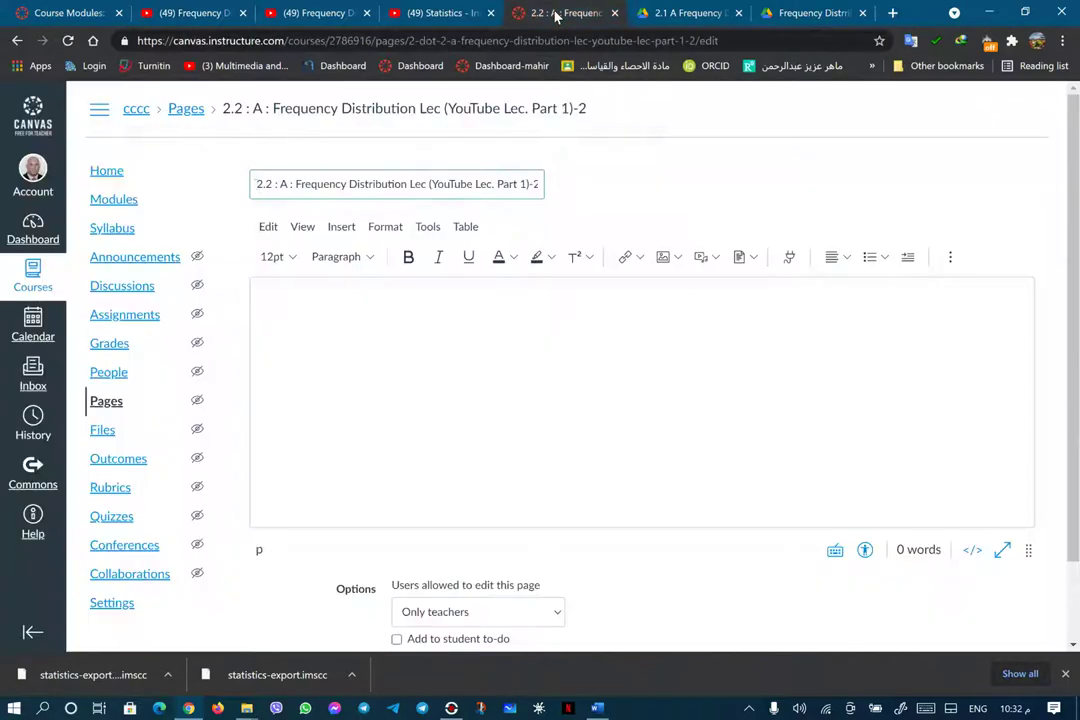
click(951, 257)
click(945, 285)
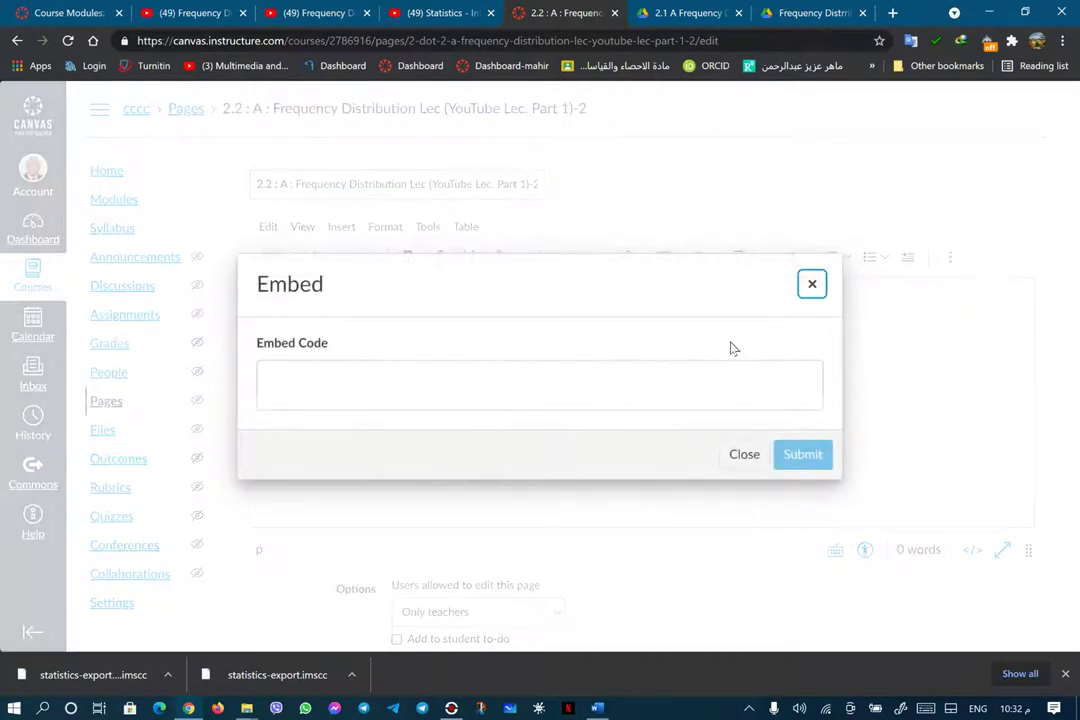
right_click(436, 393)
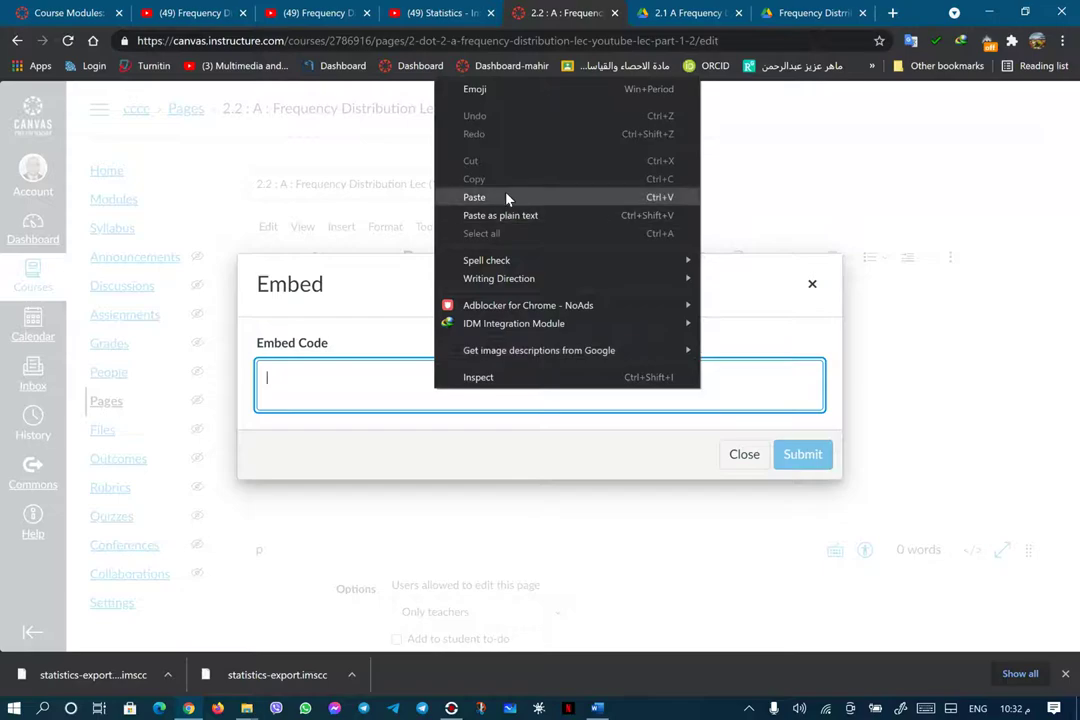
click(474, 197)
click(803, 456)
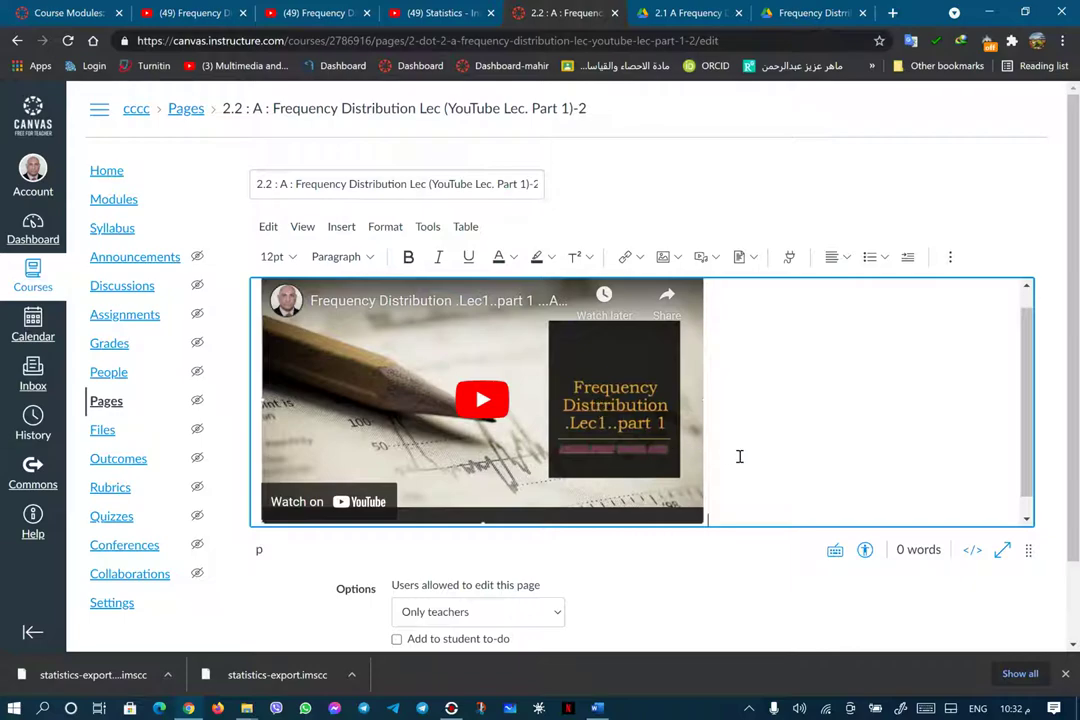
In the page's HTML source, set the video iframe's width and height to 800, save the page and check the enlarged player
click(972, 552)
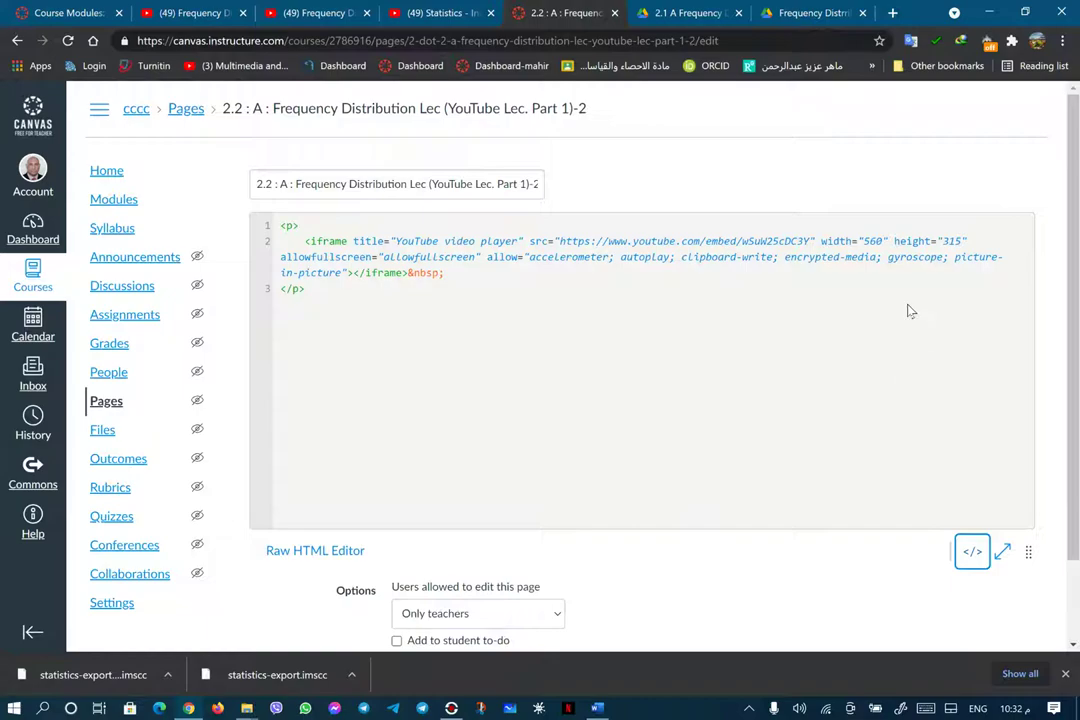
drag(864, 241, 880, 240)
text(8008)
scroll(745, 570, down, 1)
click(1014, 609)
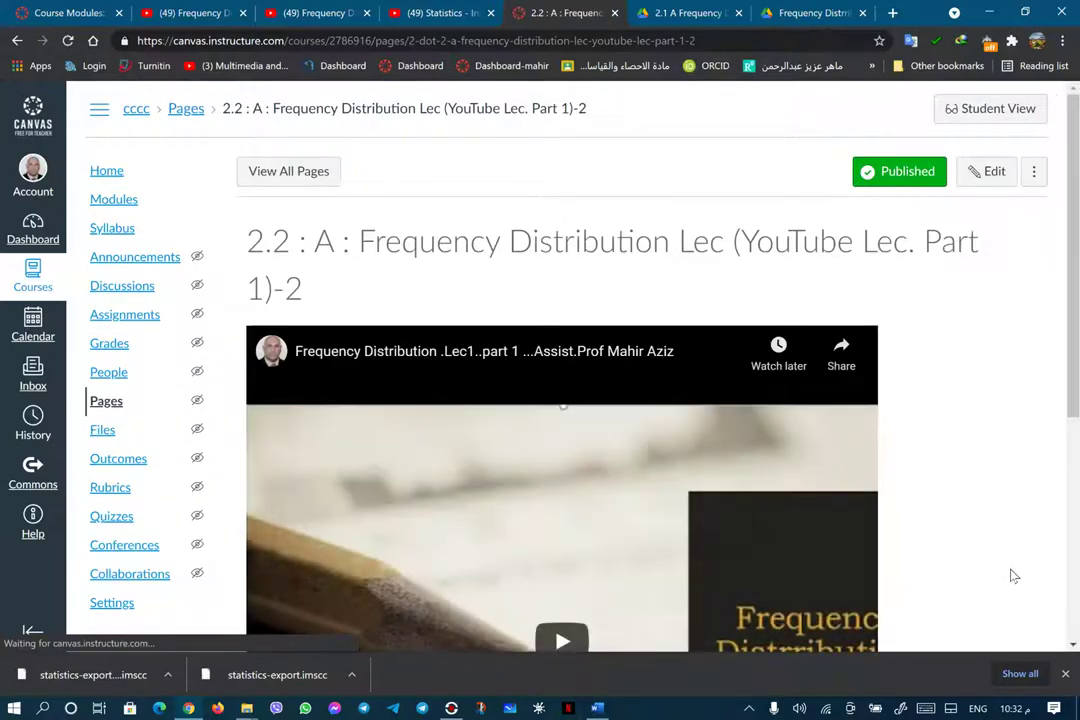
scroll(1014, 575, down, 3)
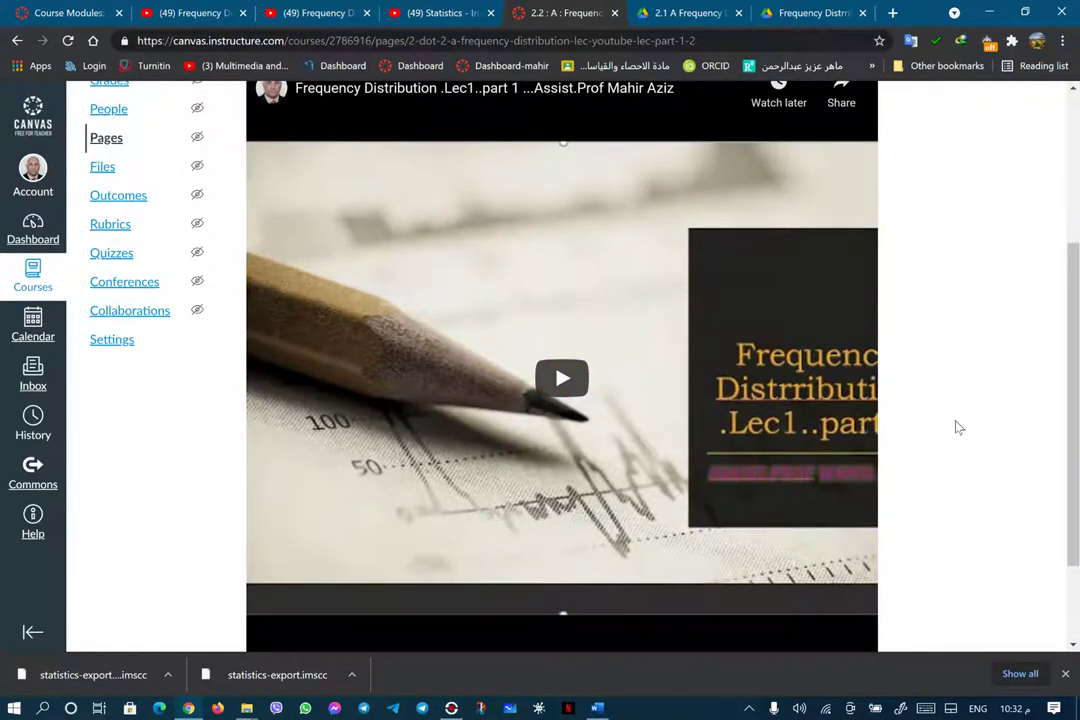
scroll(957, 427, down, 1)
scroll(935, 415, up, 3)
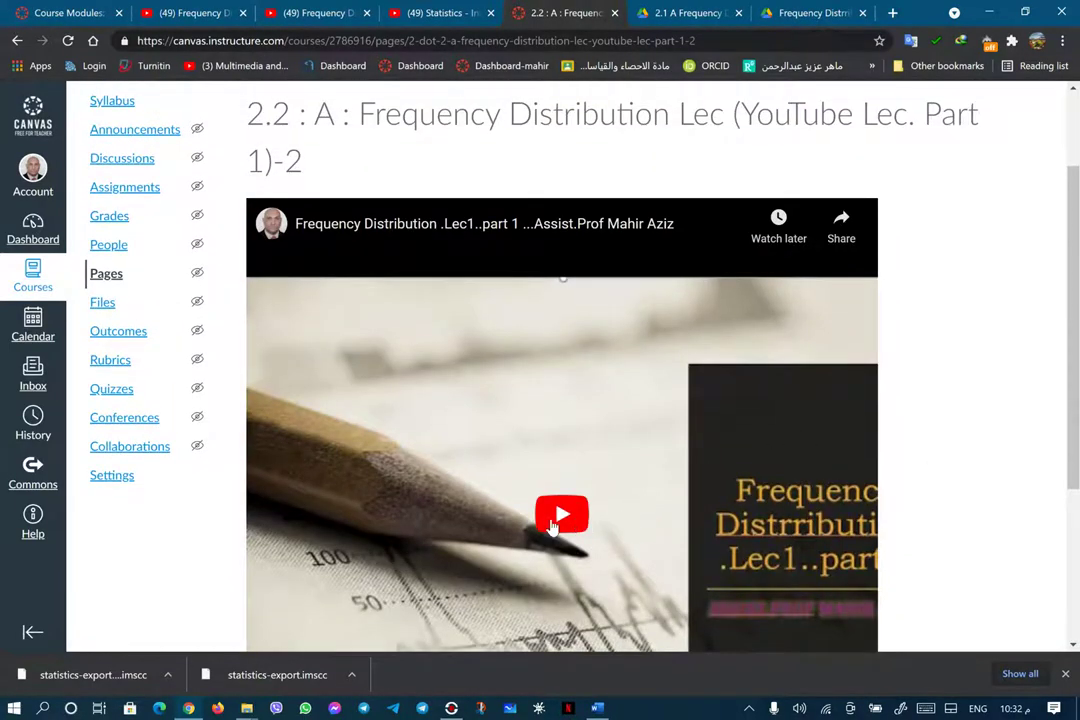
Play the embedded Part 1 lecture on page 2.2 : A to check the player, and pause it
click(550, 527)
scroll(550, 525, down, 1)
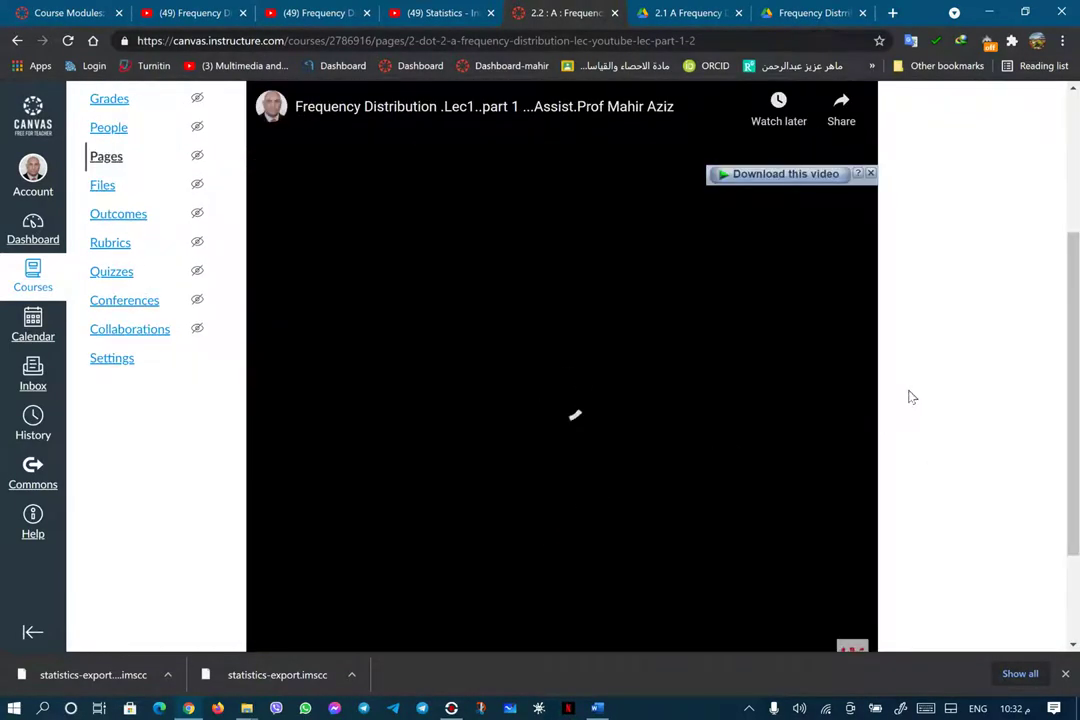
scroll(911, 398, down, 1)
scroll(911, 400, up, 2)
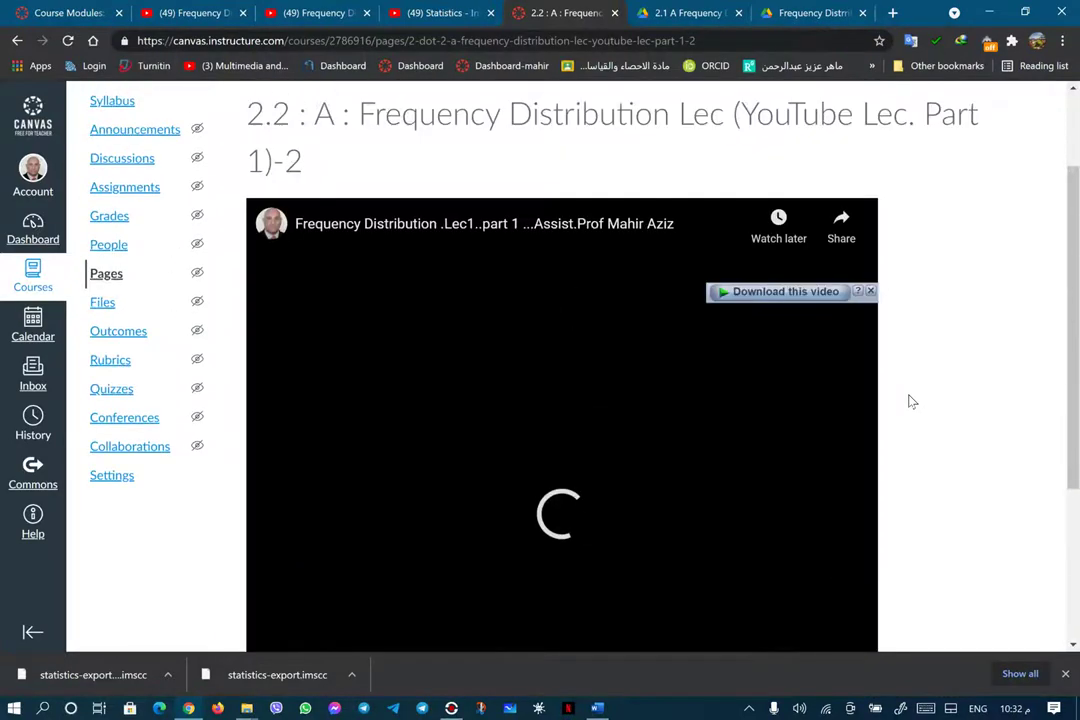
scroll(911, 401, down, 2)
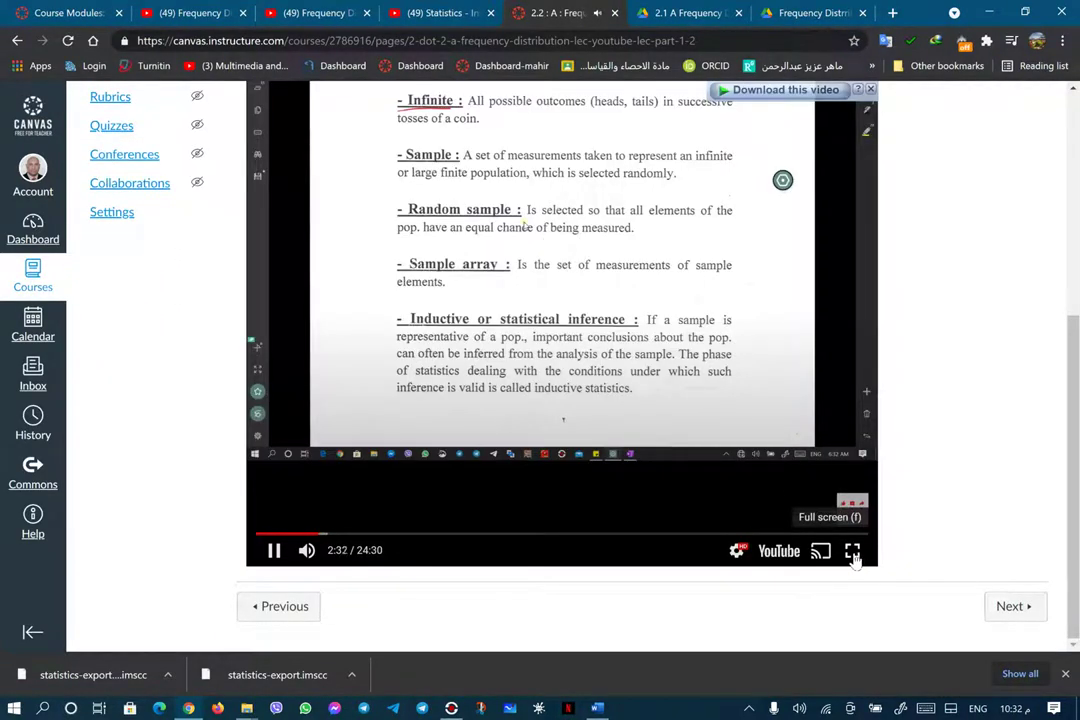
click(274, 551)
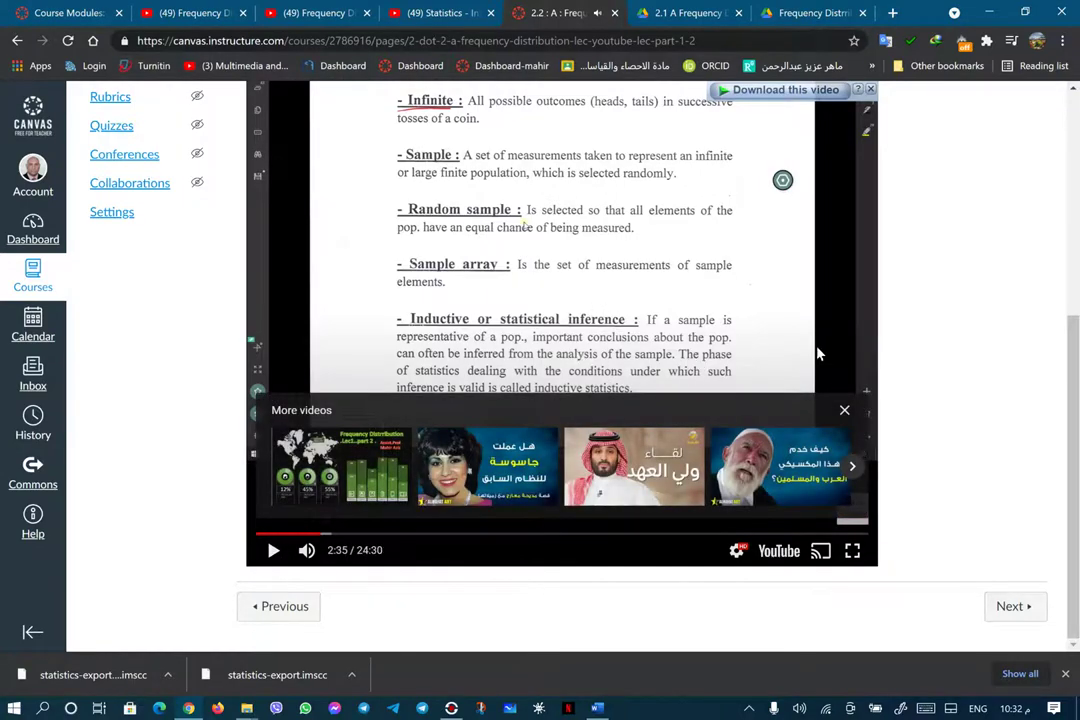
scroll(815, 355, up, 4)
mouse_move(652, 444)
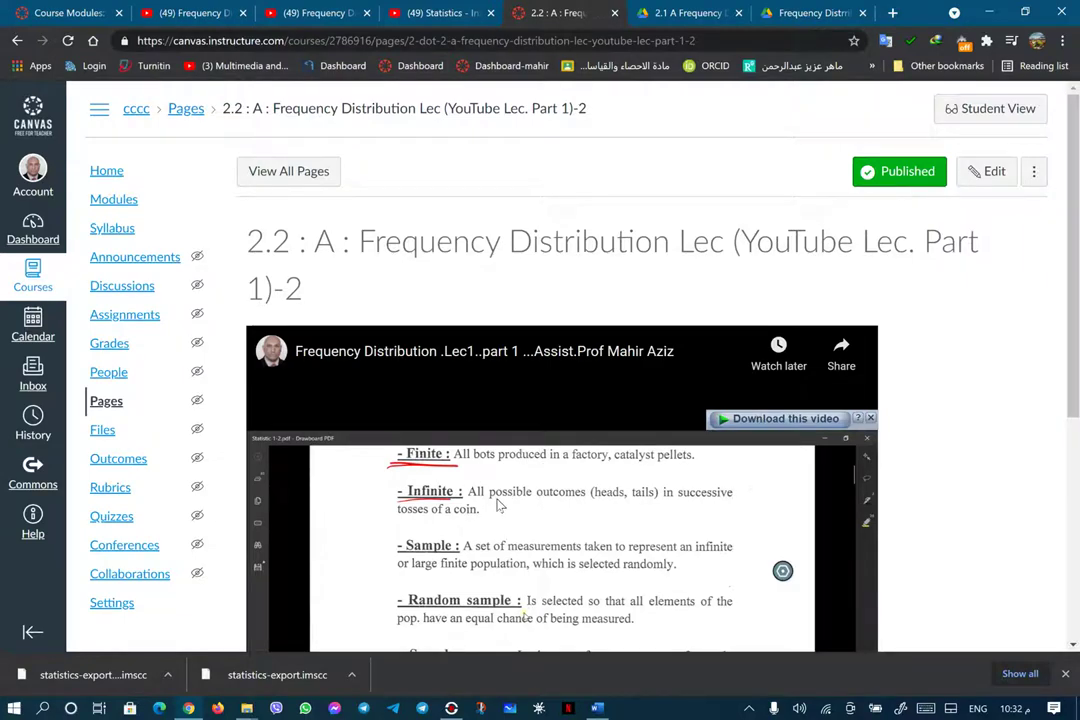
From the course modules, open 2.2 : B : Frequency Distribution Lec (YouTube Lec. Part 2)-2 for editing
click(113, 200)
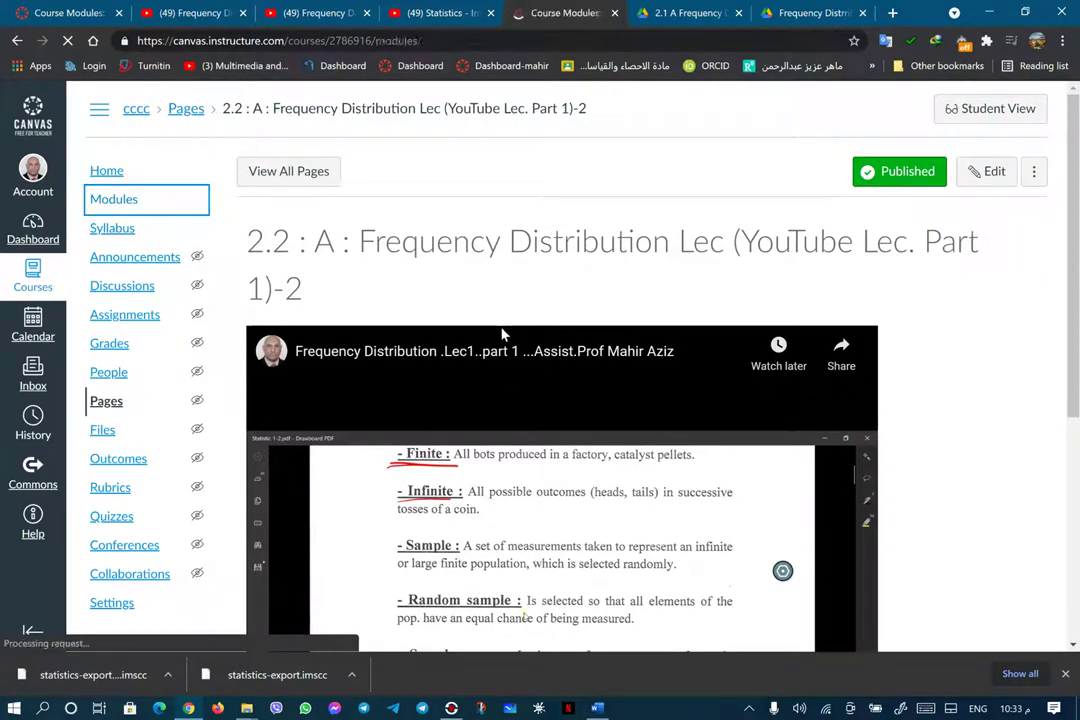
scroll(505, 335, down, 1)
scroll(505, 335, down, 4)
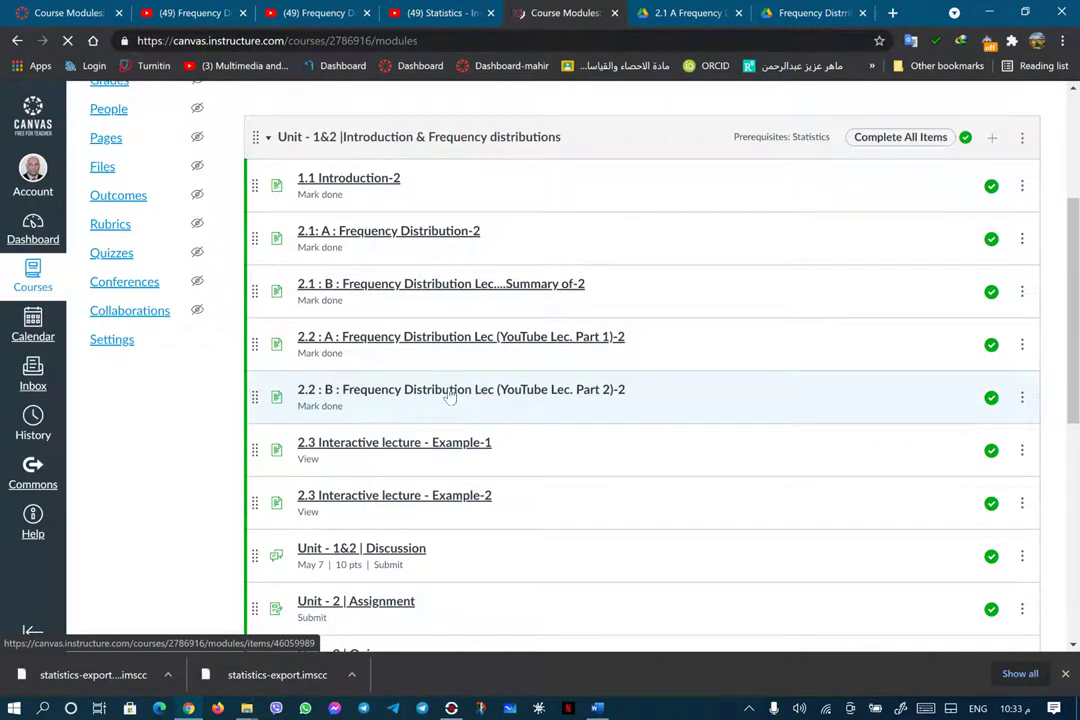
click(461, 390)
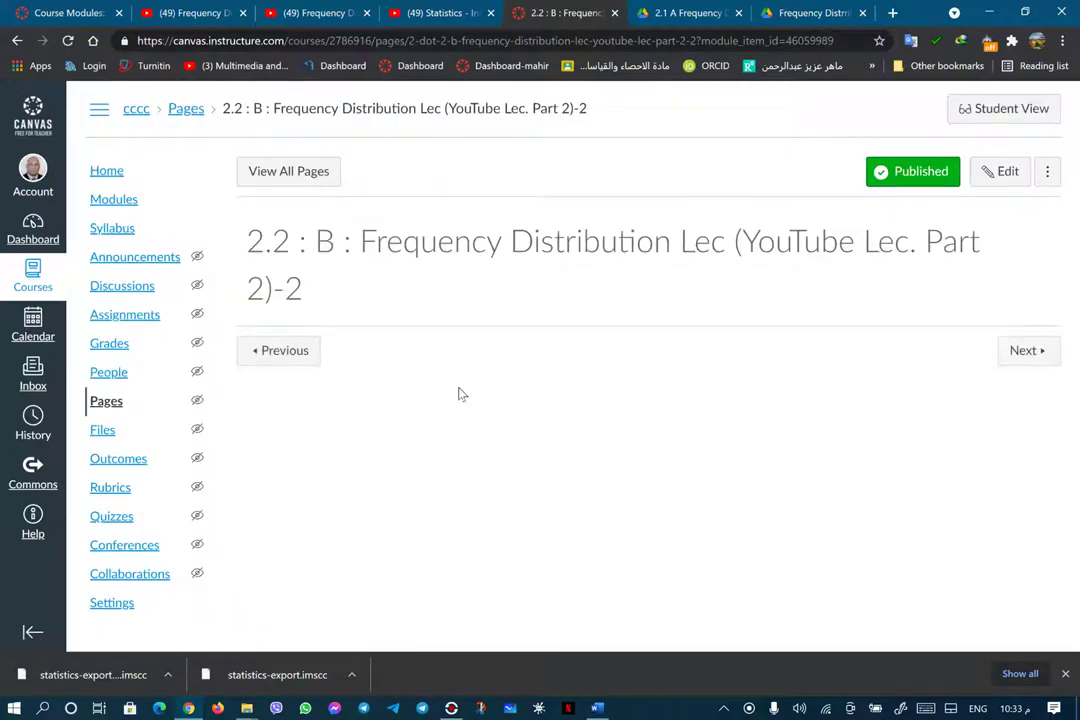
click(1005, 173)
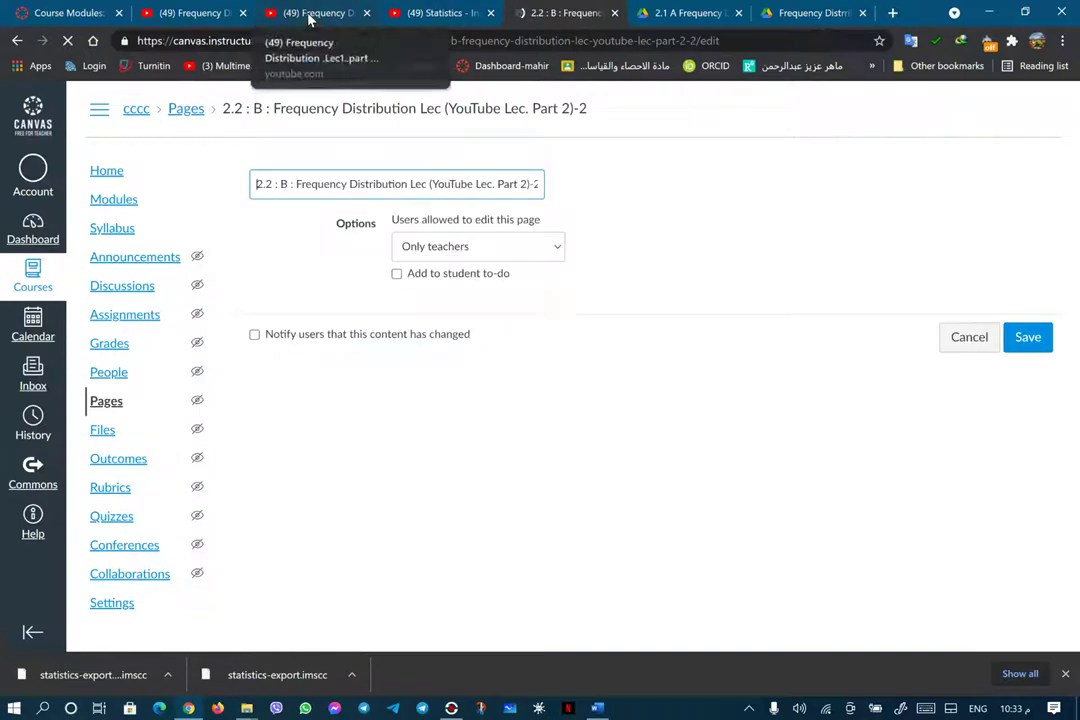
Switch to the YouTube video Frequency Distribution .Lec1..part 2 and copy its embed code from the sharing options
click(310, 13)
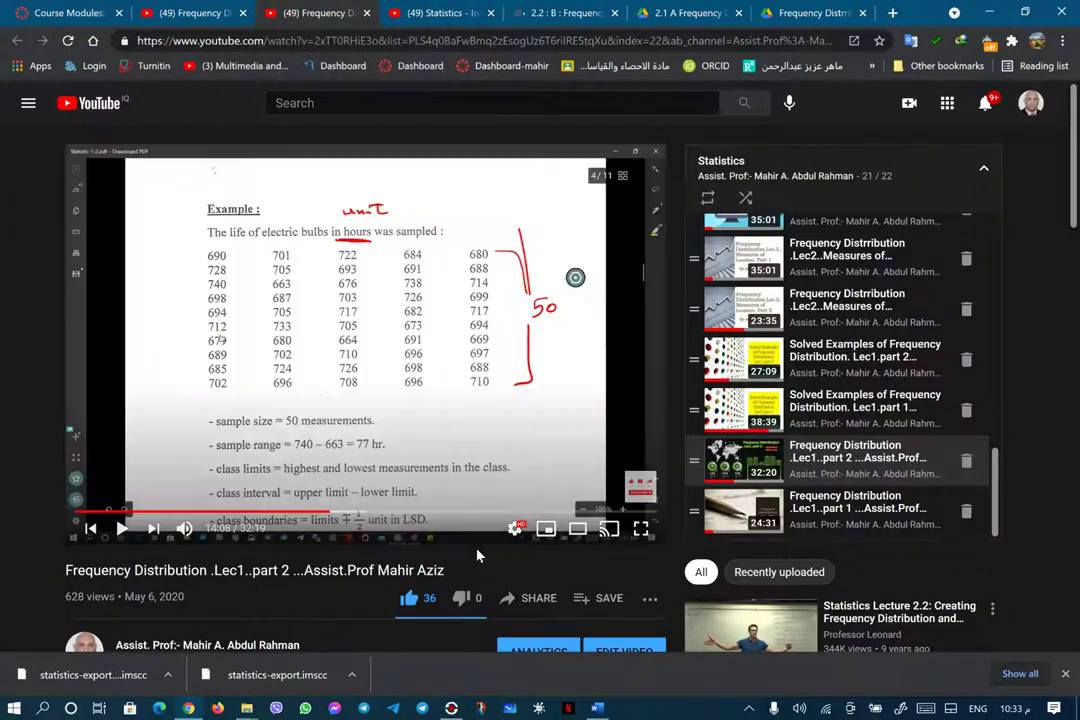
click(526, 600)
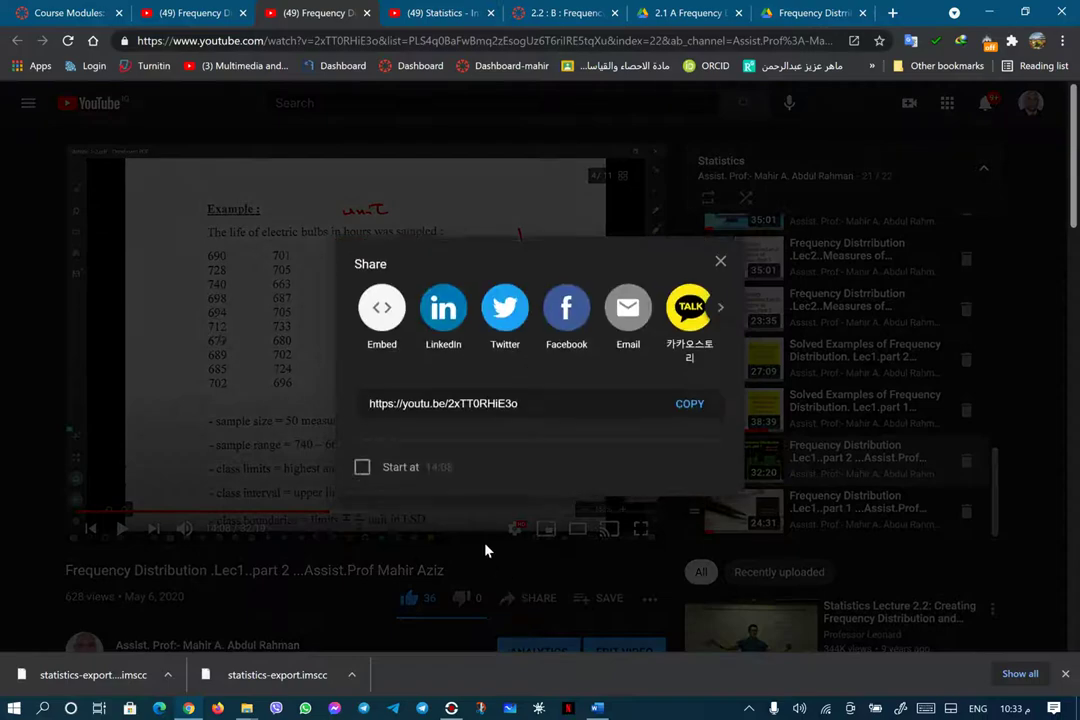
click(381, 308)
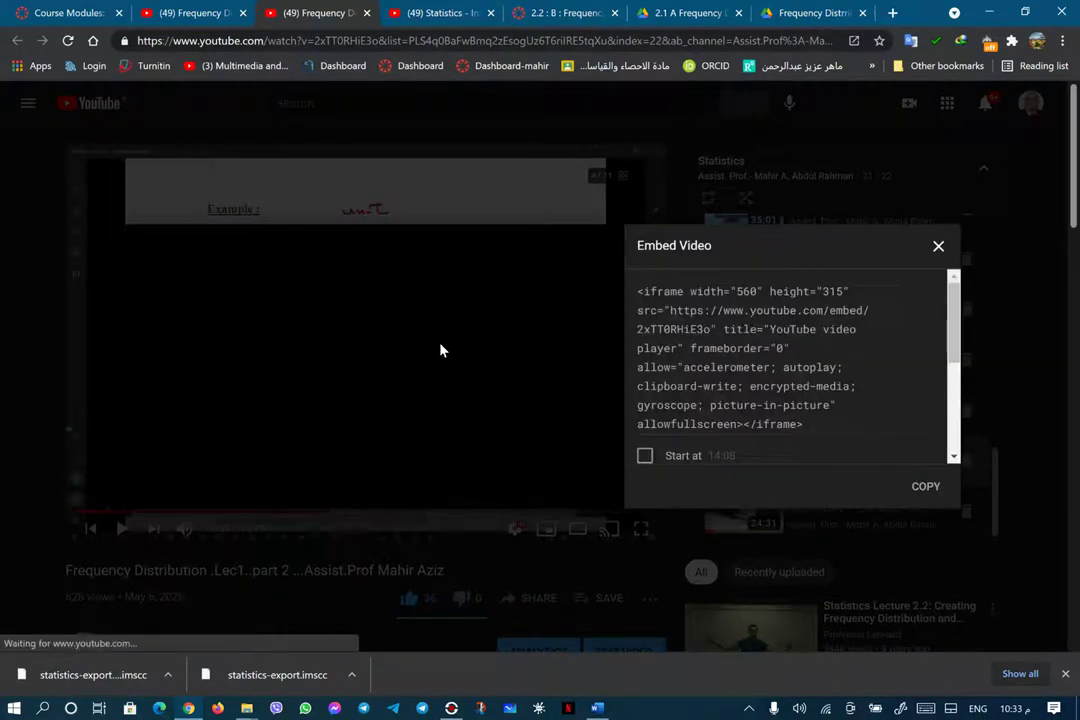
click(925, 489)
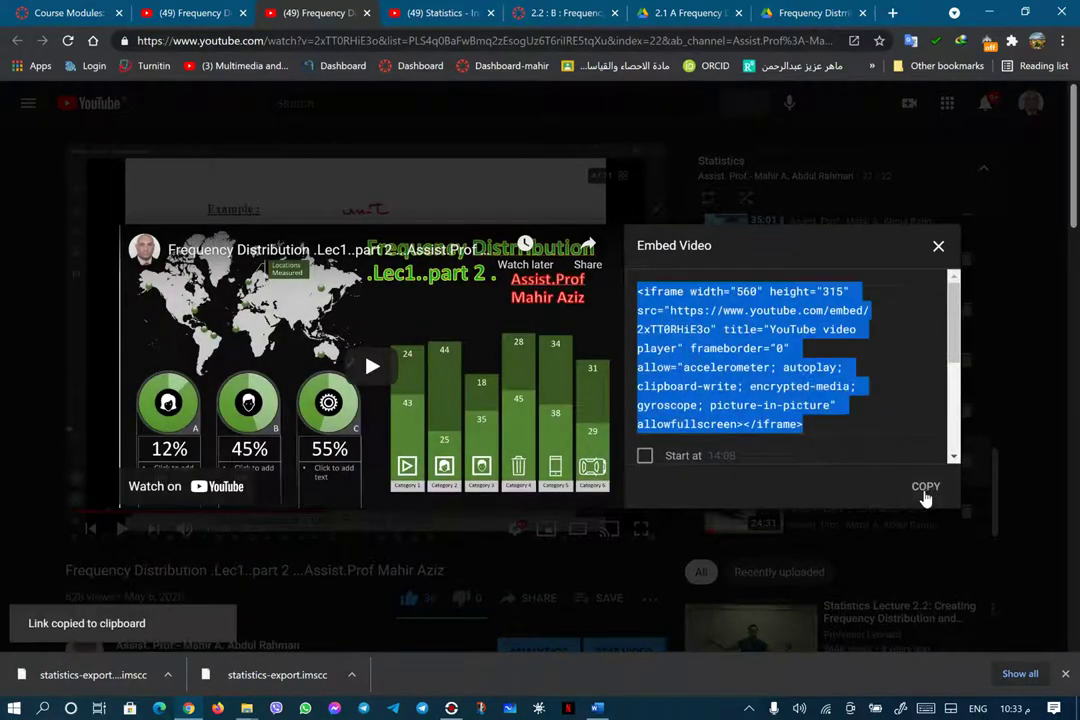
Back in the Canvas editor of page 2.2 : B, embed the copied YouTube iframe code
click(551, 14)
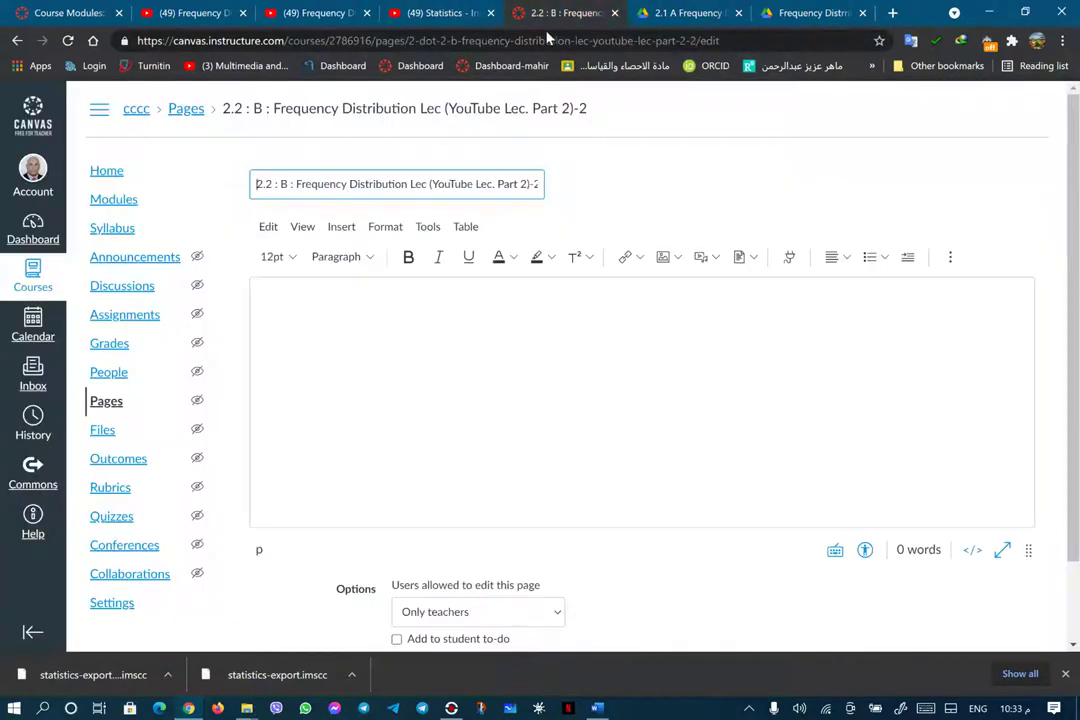
click(950, 256)
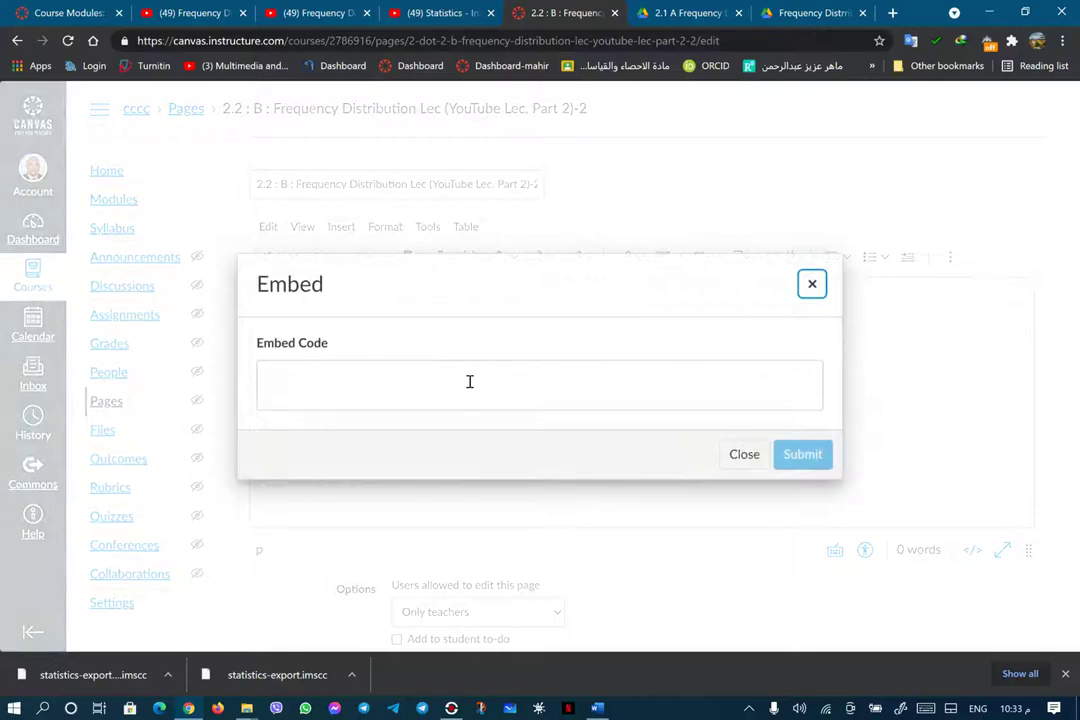
right_click(469, 381)
click(510, 503)
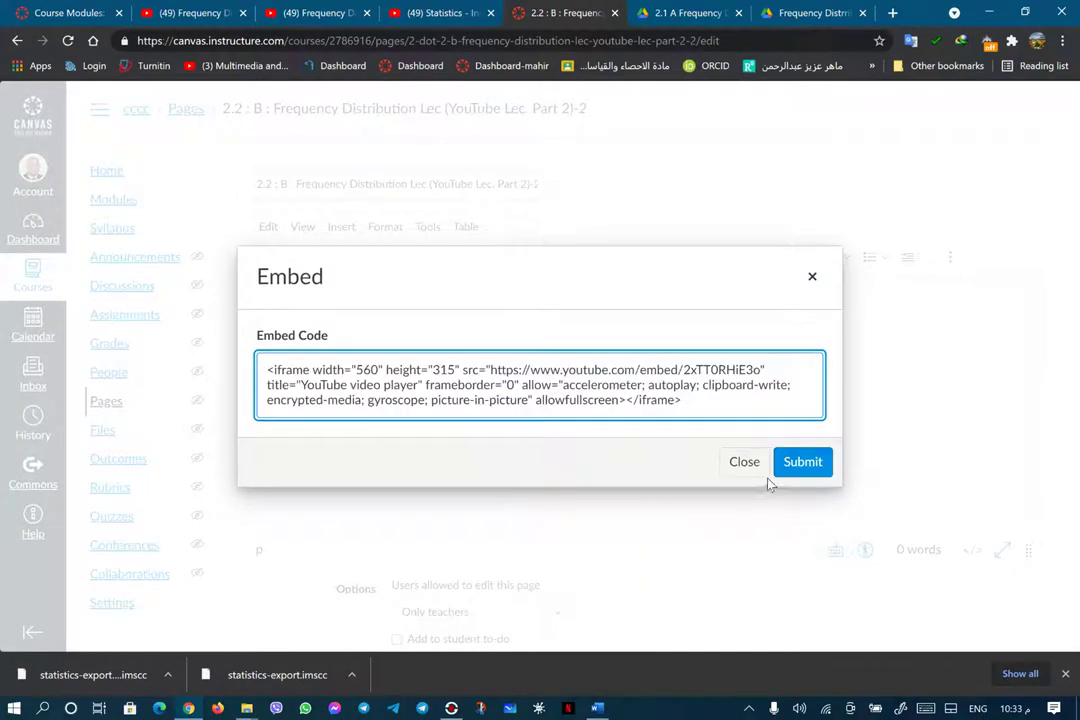
click(802, 462)
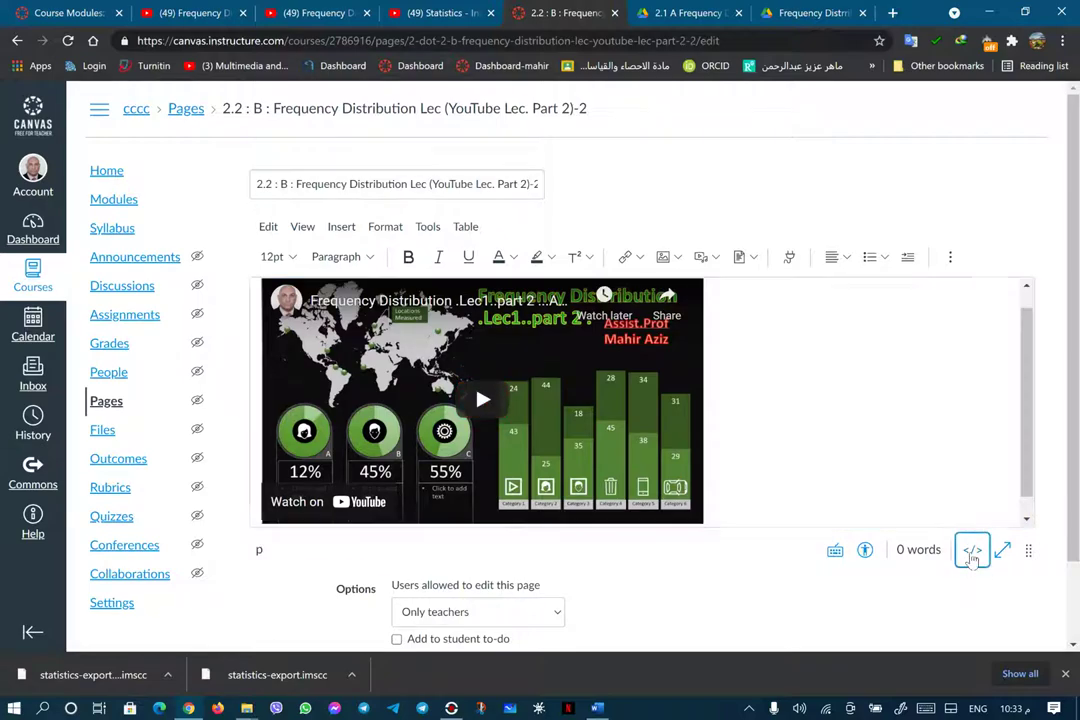
In the HTML source of page 2.2 : B, set the iframe's width and height to 1000, save and check the player
click(972, 551)
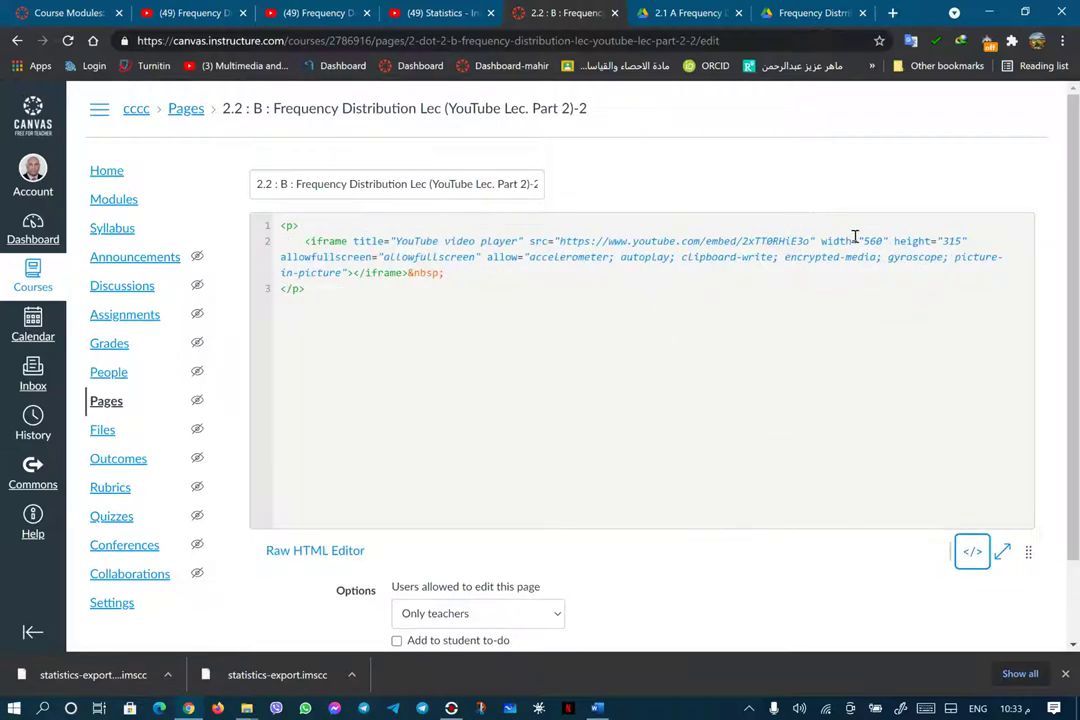
drag(865, 241, 879, 240)
text(1000)
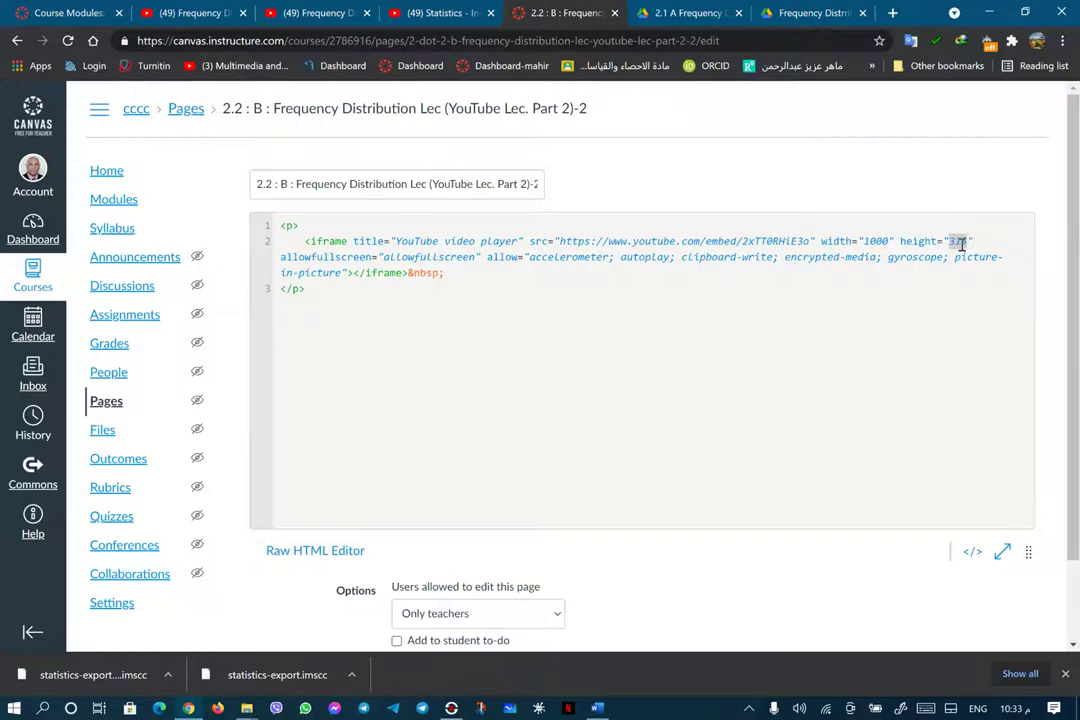
text(1)
scroll(953, 308, down, 1)
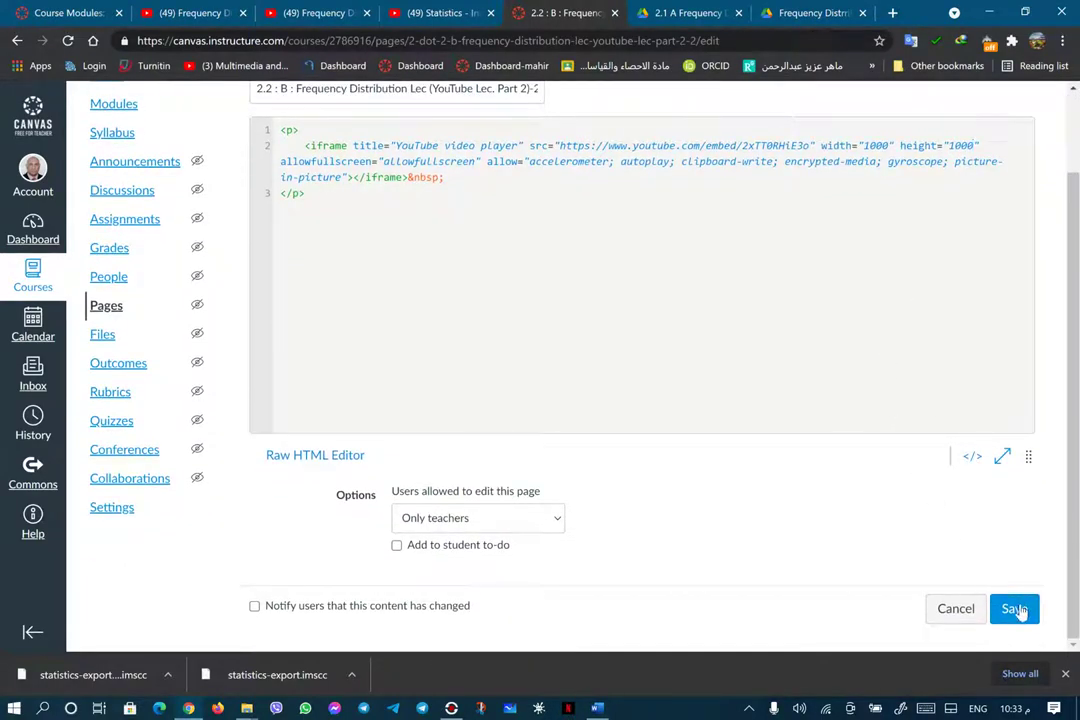
click(1014, 609)
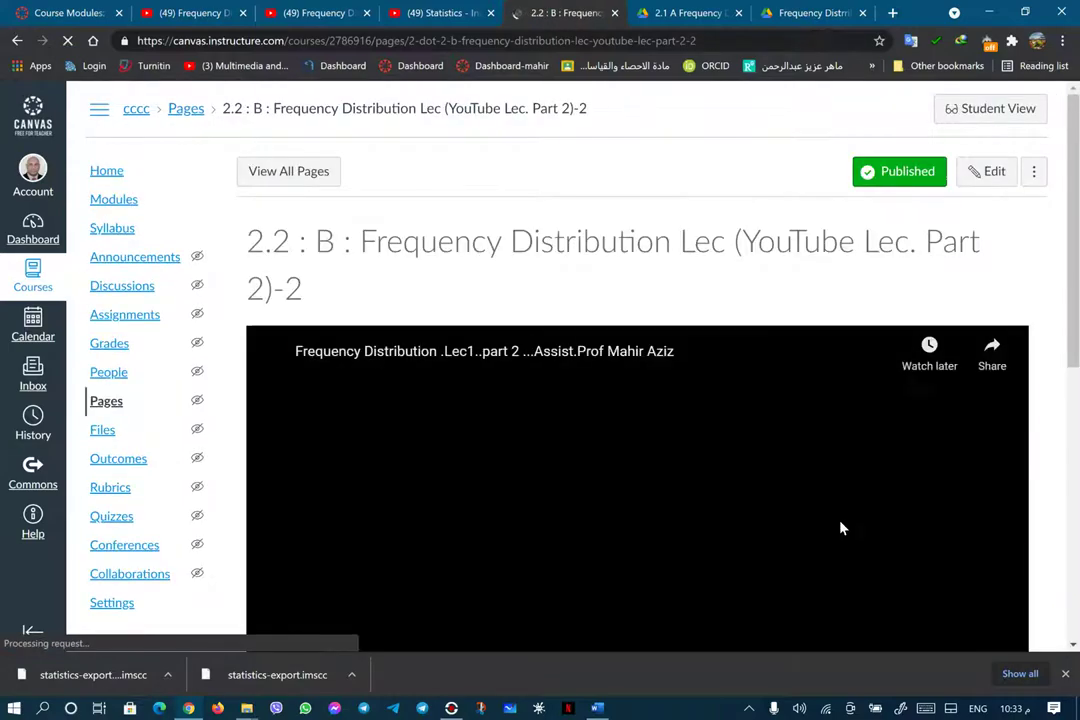
scroll(843, 528, down, 5)
scroll(843, 528, up, 9)
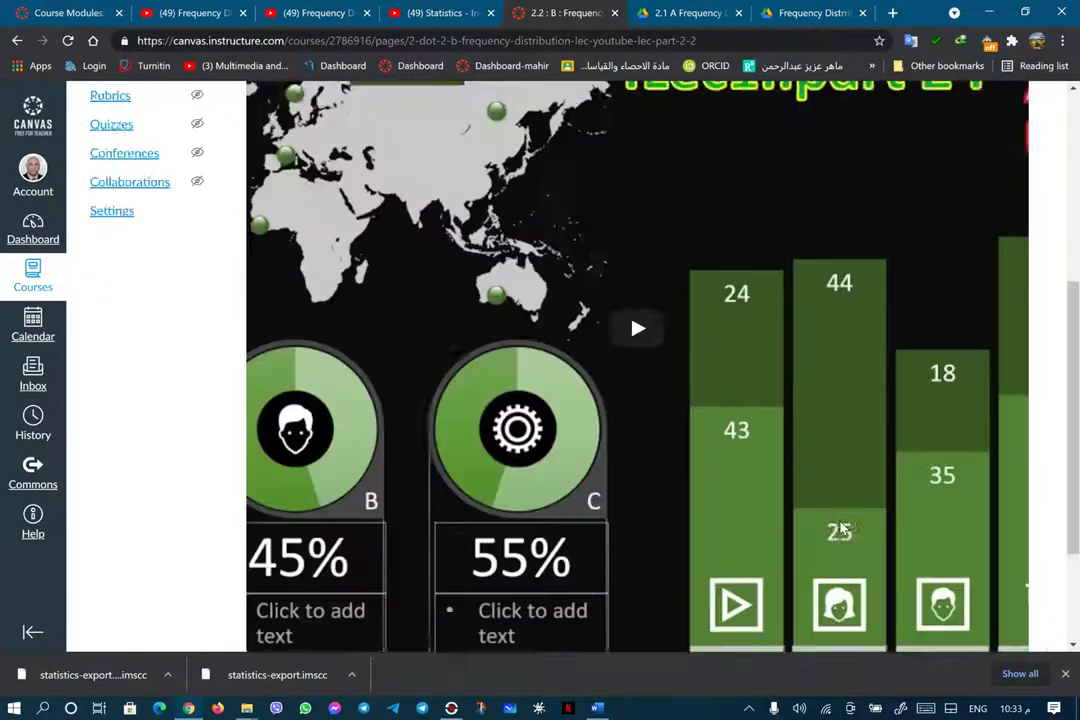
scroll(842, 528, down, 4)
scroll(842, 528, down, 3)
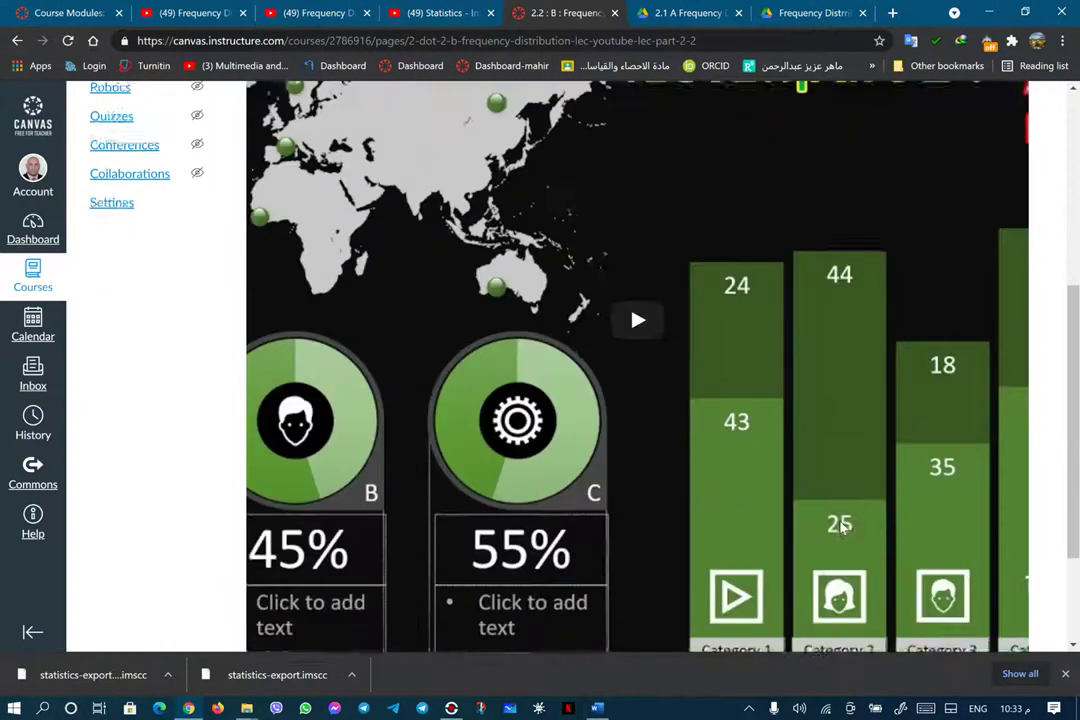
scroll(842, 528, up, 3)
scroll(667, 358, up, 3)
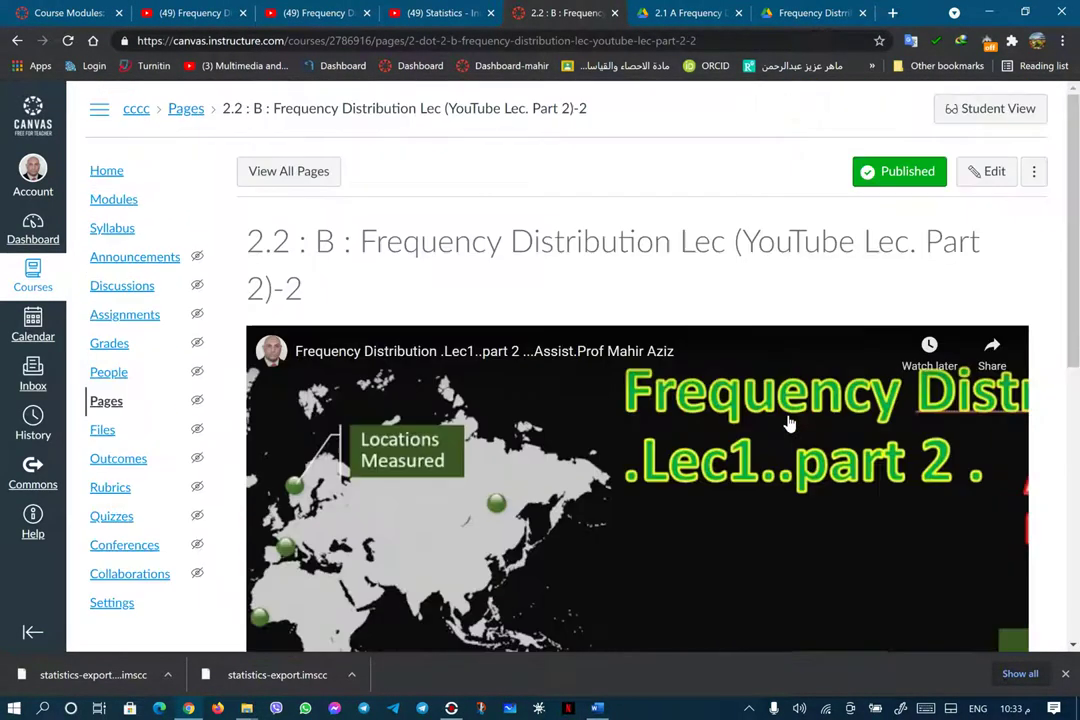
Return to the course modules and reopen page 2.2 : B (YouTube Lec. Part 2) for editing
click(114, 201)
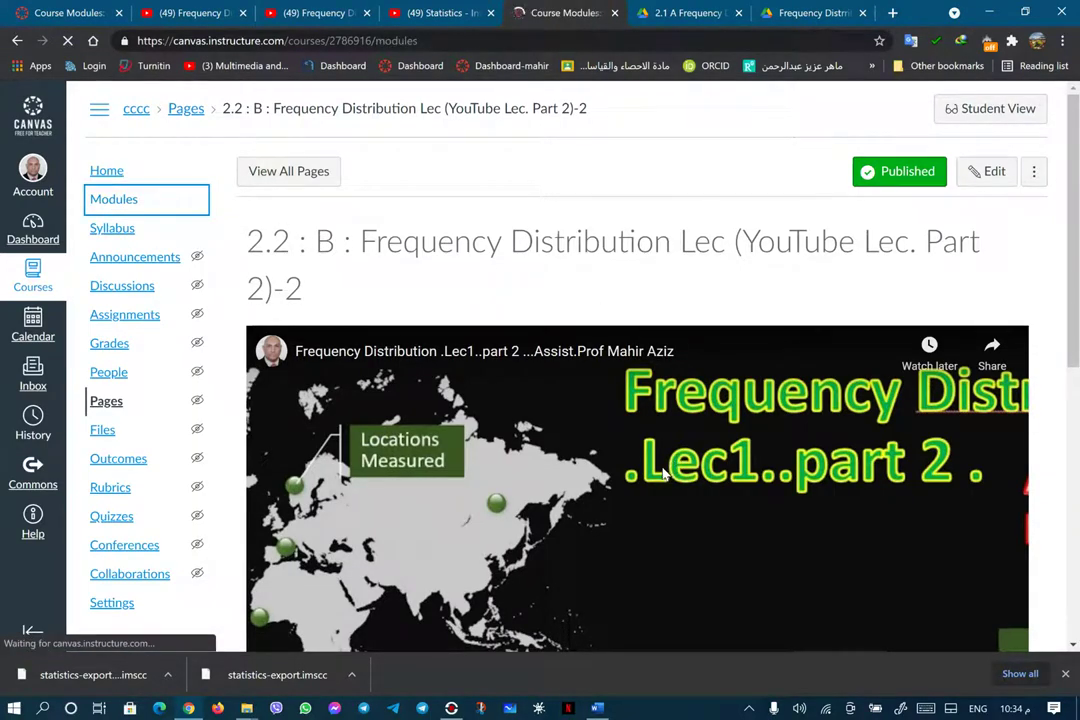
scroll(663, 474, down, 5)
scroll(663, 474, up, 3)
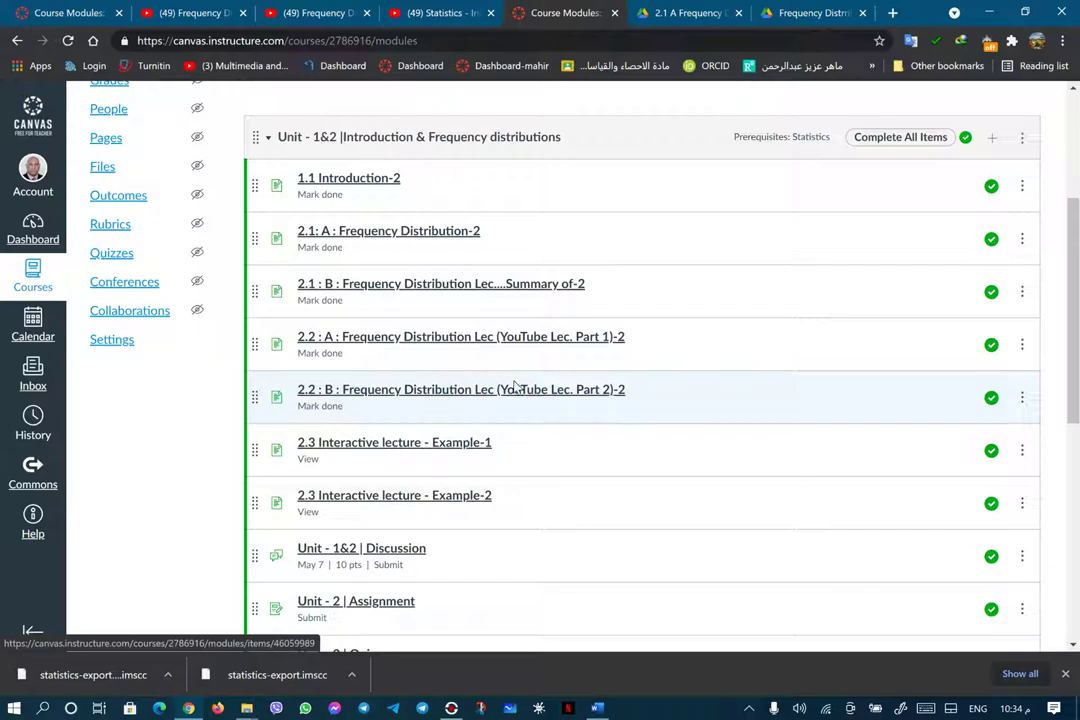
click(503, 397)
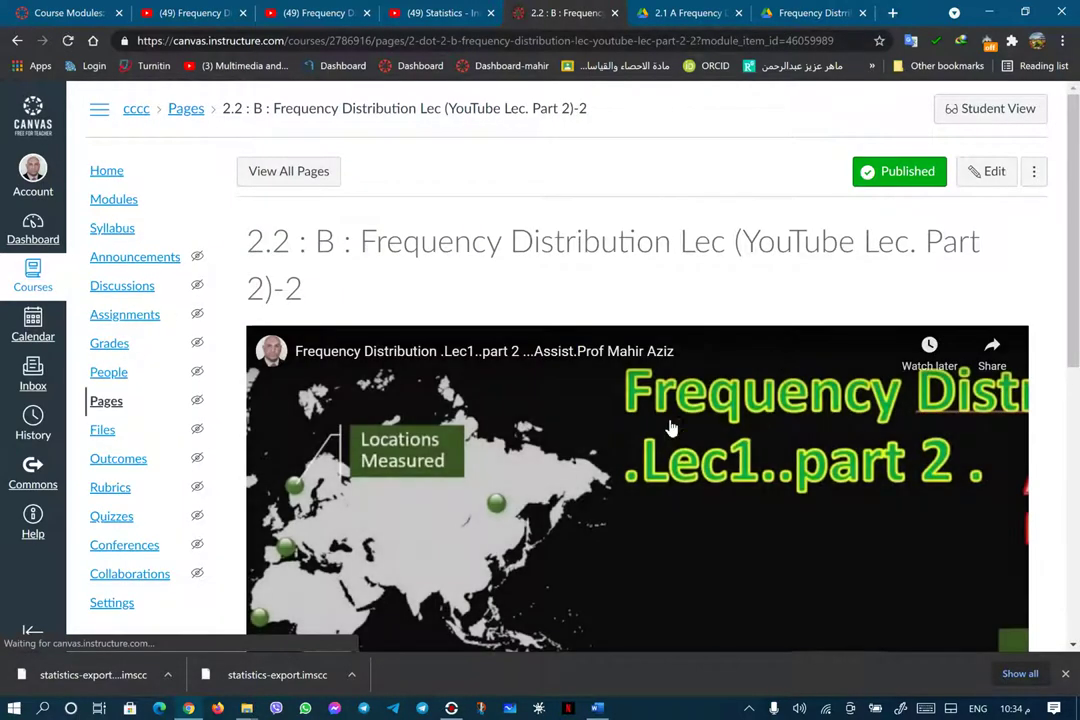
click(993, 178)
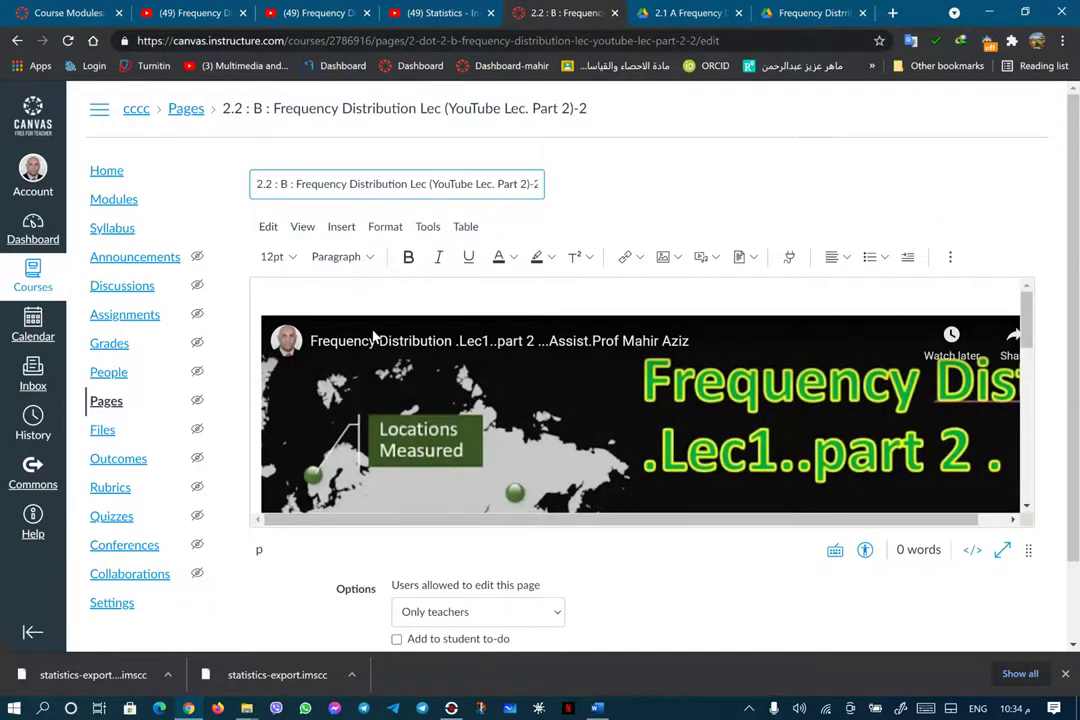
click(366, 342)
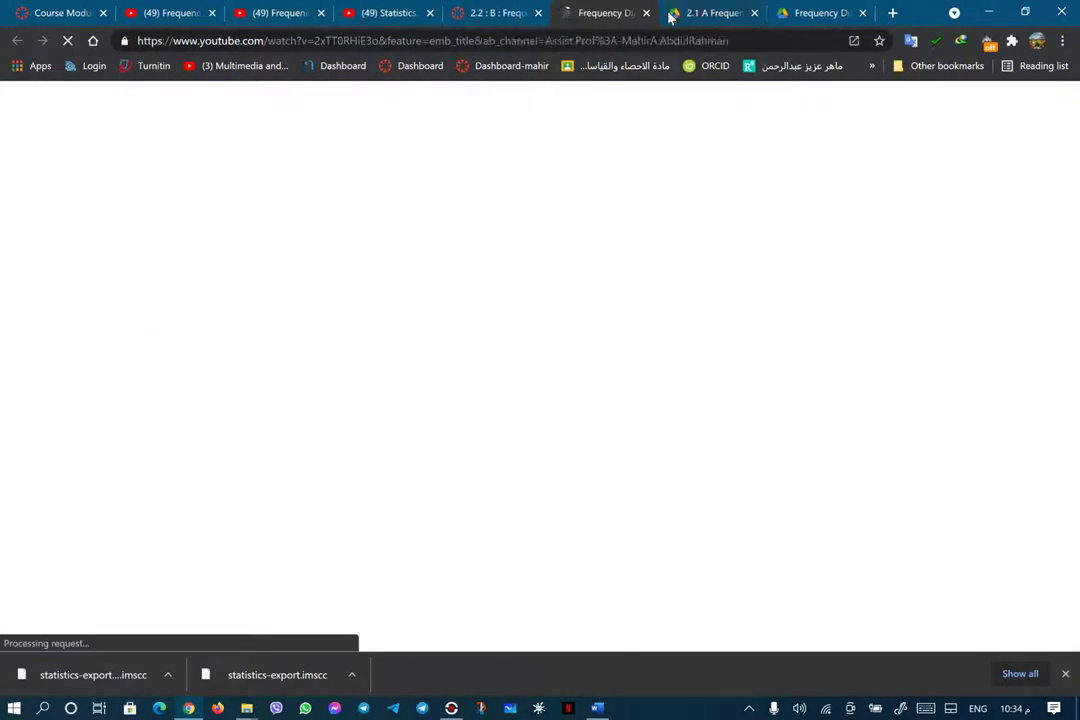
key(ctrl+w)
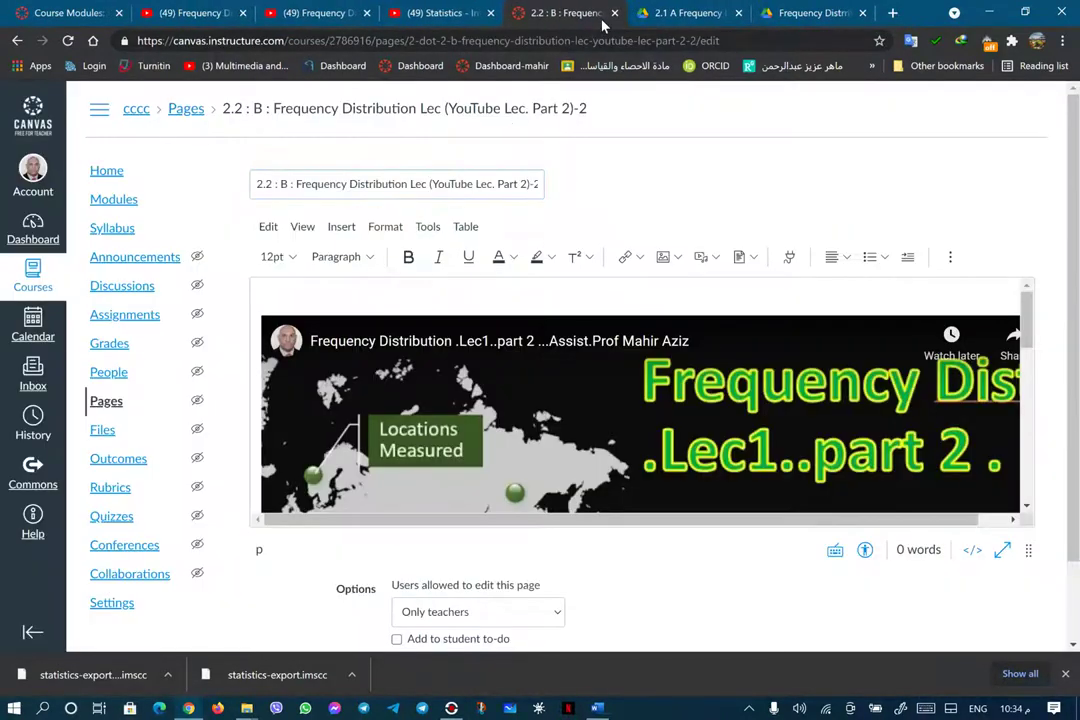
click(268, 228)
click(287, 313)
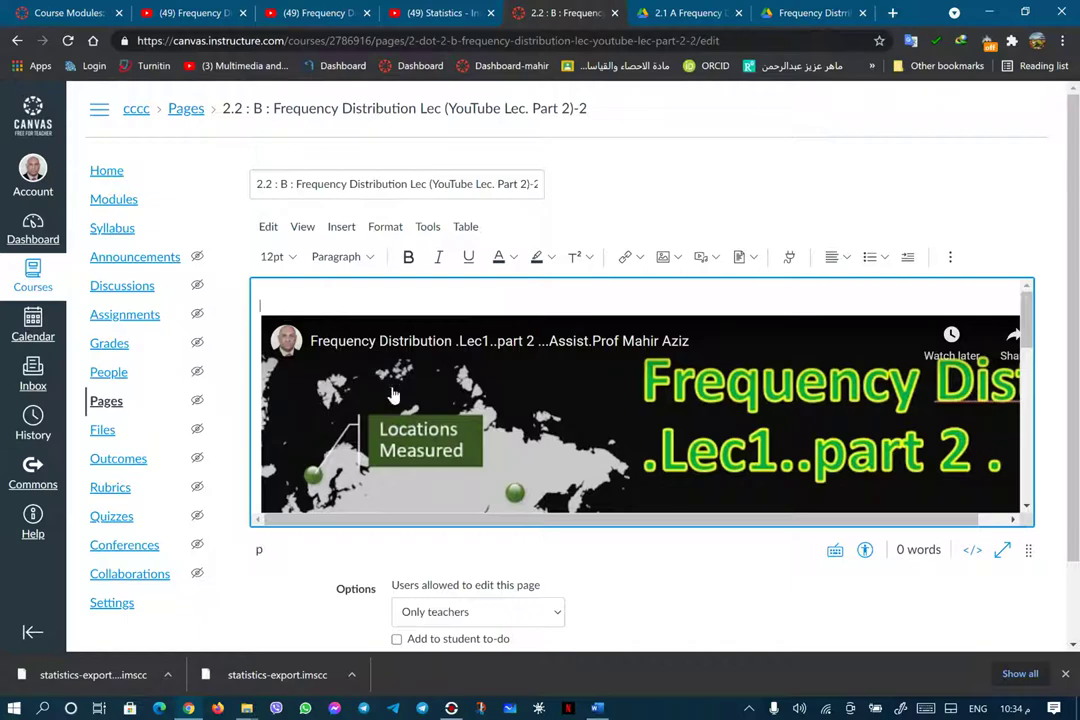
click(337, 349)
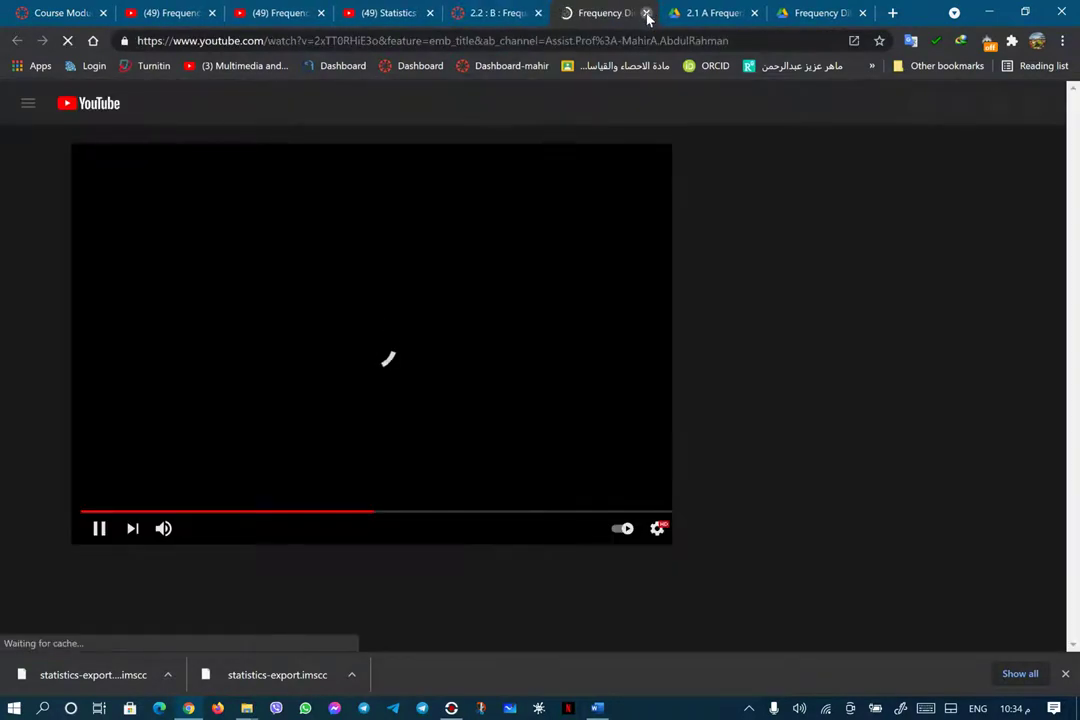
click(646, 13)
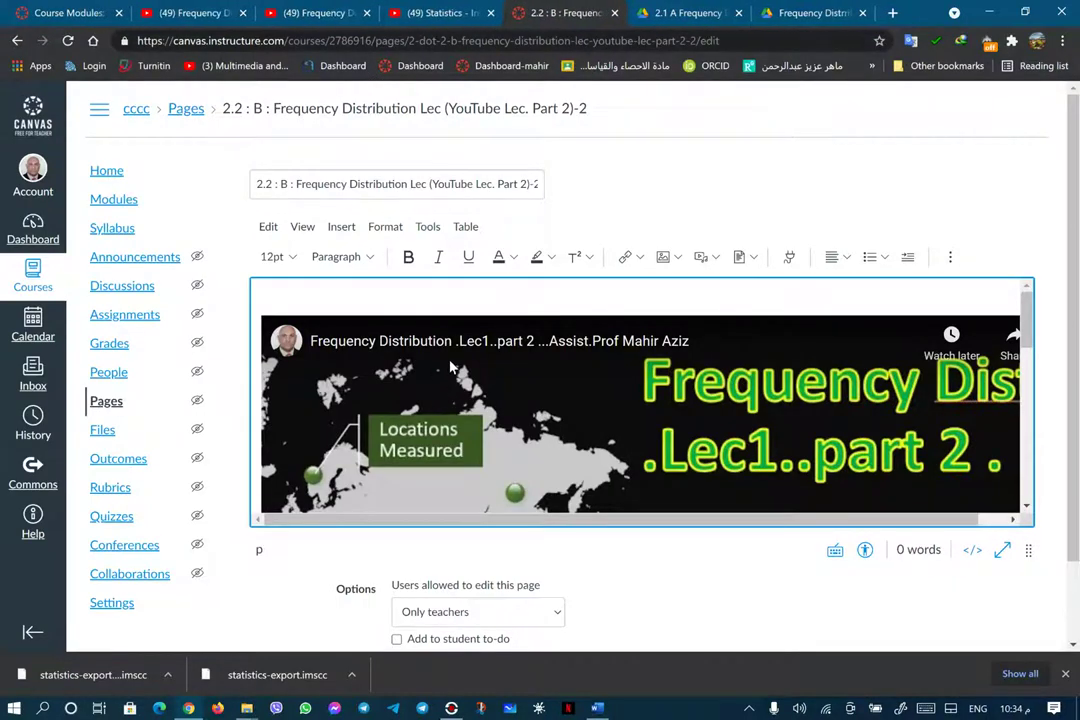
Delete all the HTML source of page 2.2 : B, save the emptied page and reopen it for editing
scroll(806, 310, down, 1)
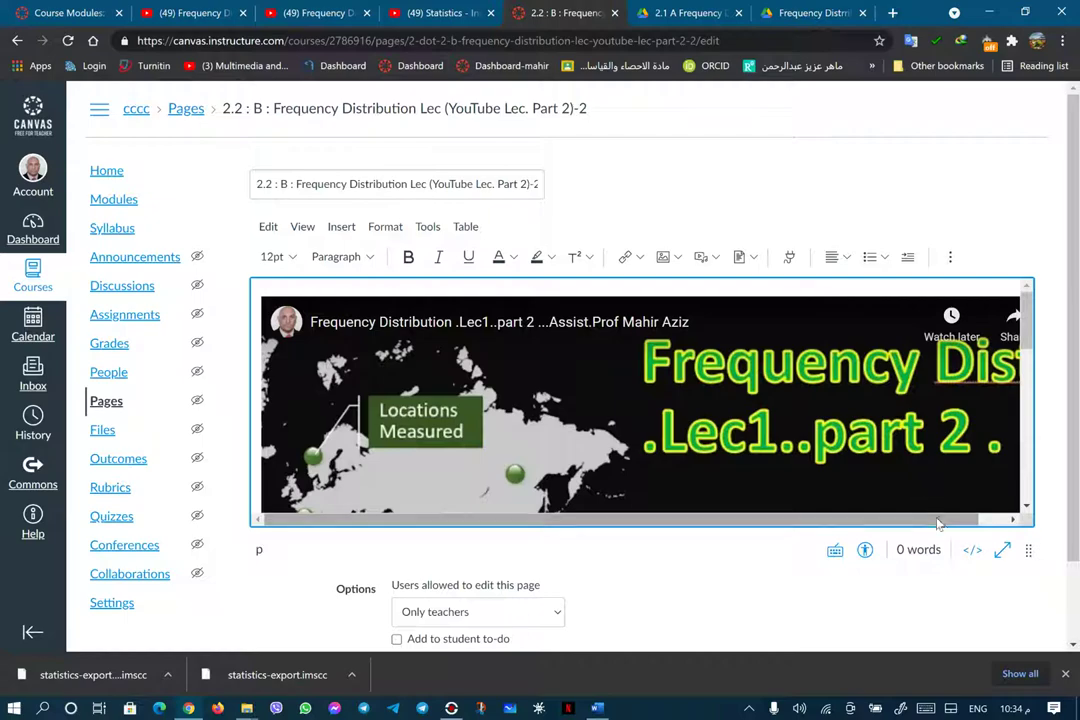
click(972, 552)
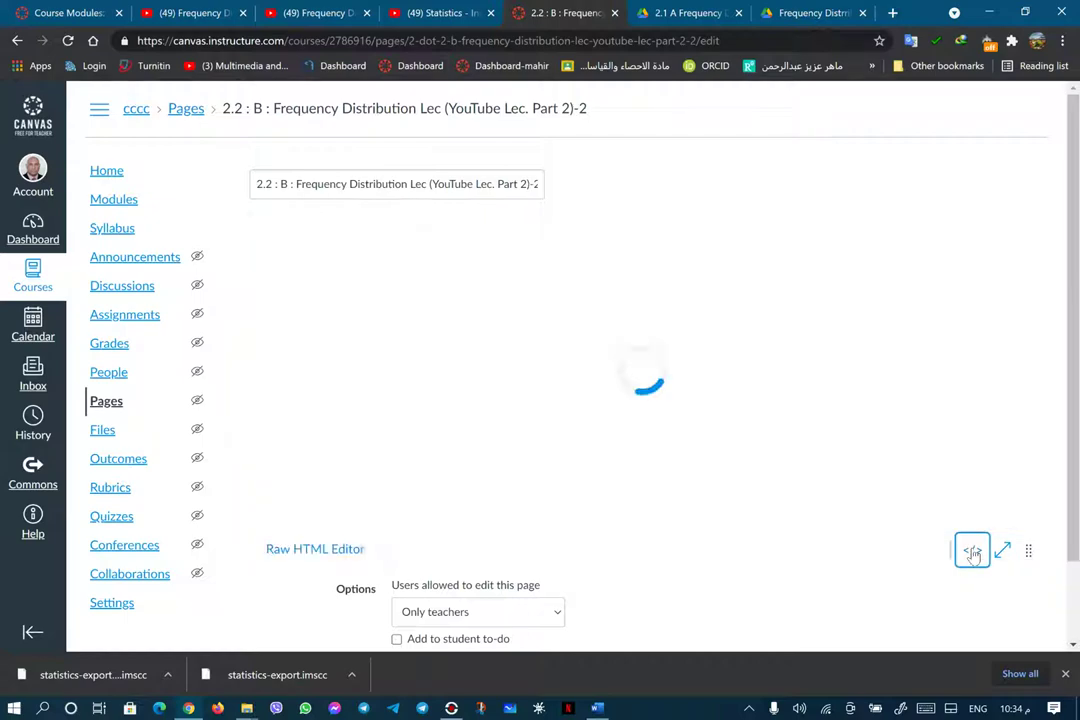
click(306, 278)
key(ctrl+a)
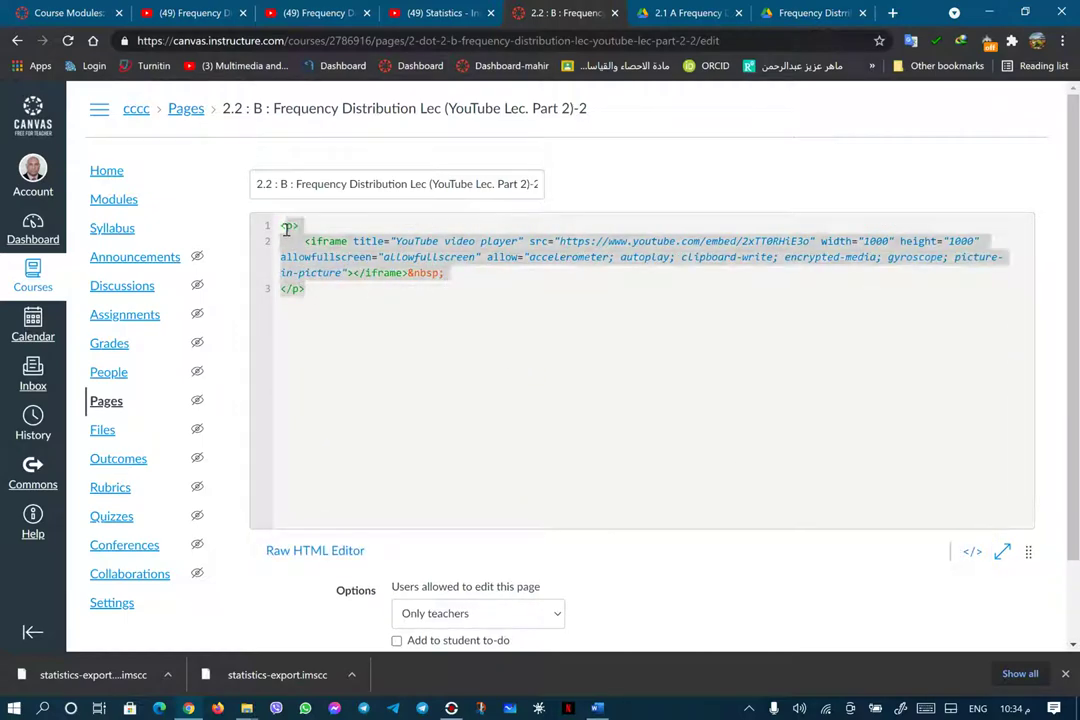
key(BackSpace)
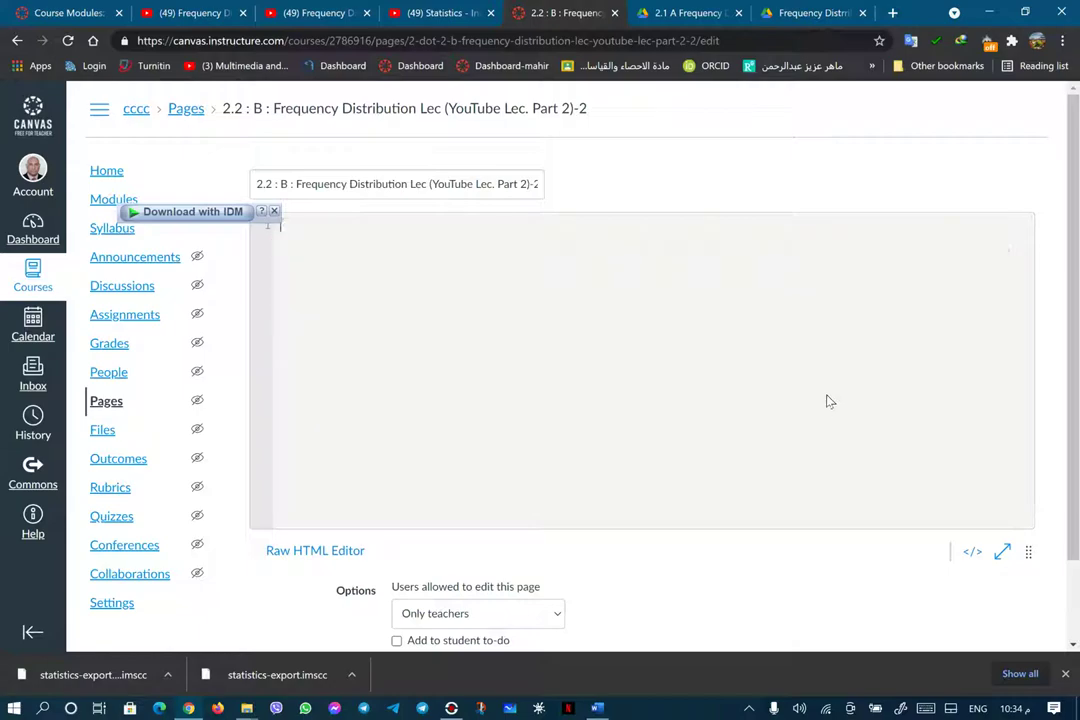
scroll(880, 477, down, 1)
click(1036, 612)
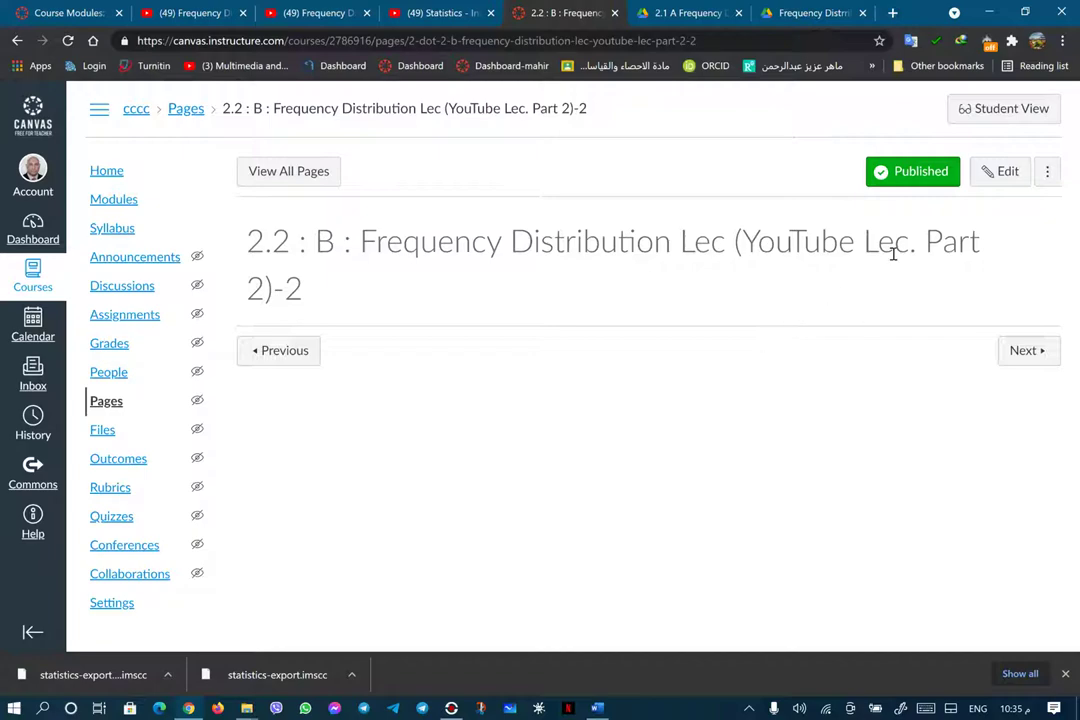
click(1002, 178)
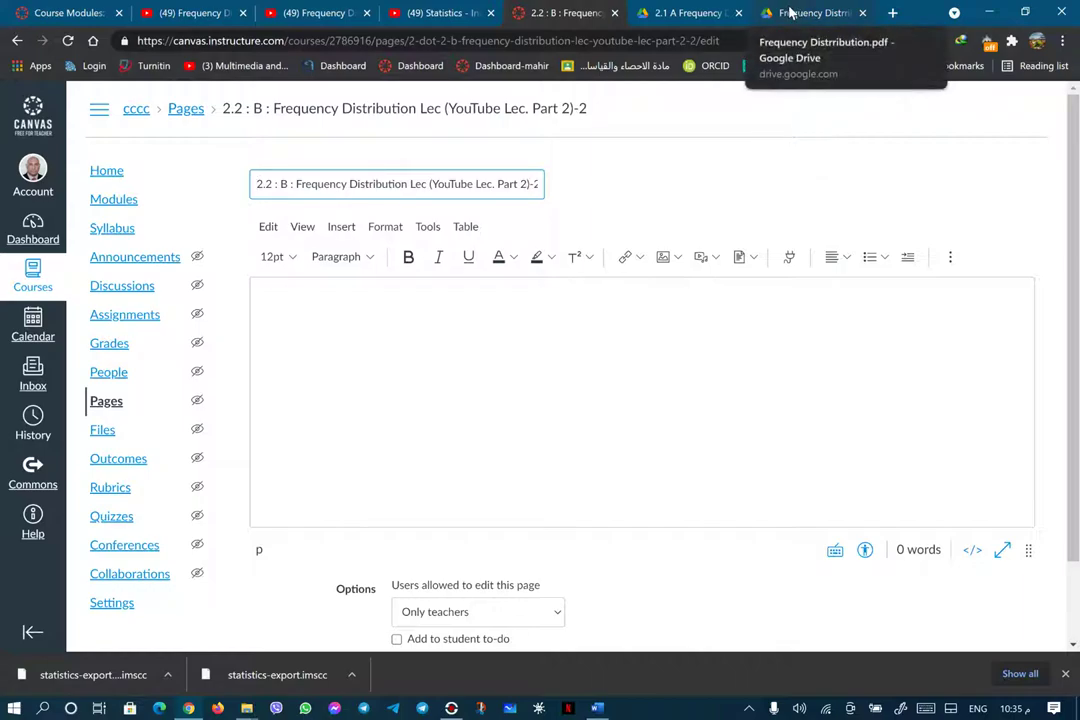
Switch to Frequency Distrribution.pdf in Google Drive, dismiss its embed code dialog and close the file's browser tab
click(790, 12)
click(856, 205)
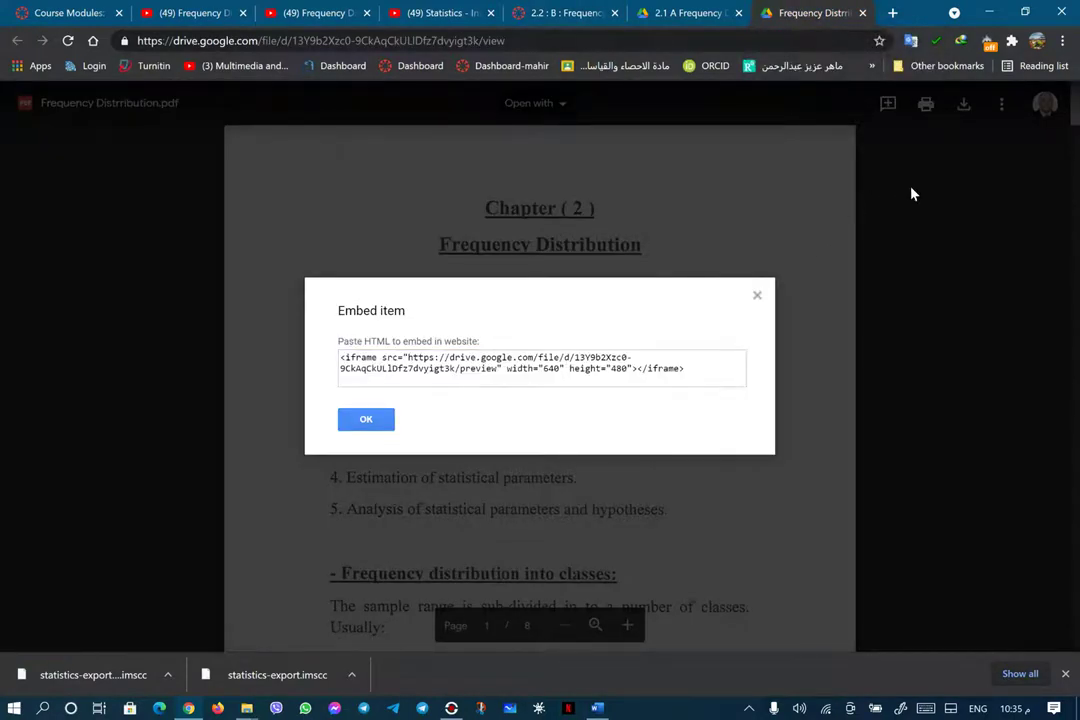
click(366, 420)
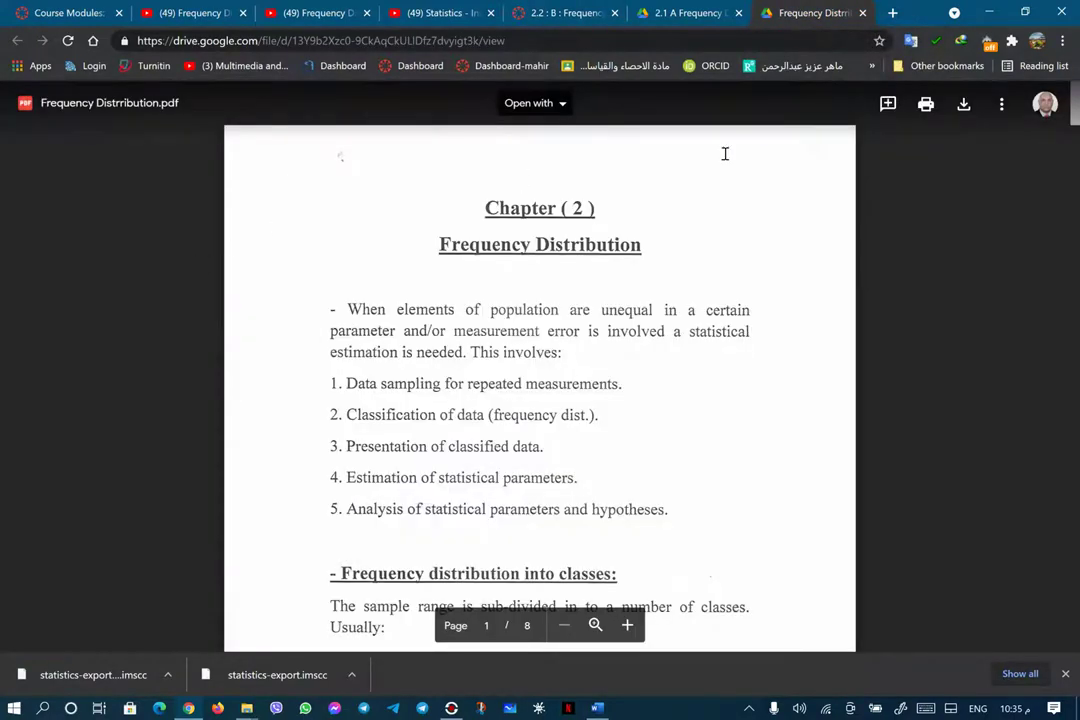
click(866, 14)
In Google Drive, dismiss the finished uploads notice and open the 3-1 folder inside My Drive's statistics folder
click(145, 159)
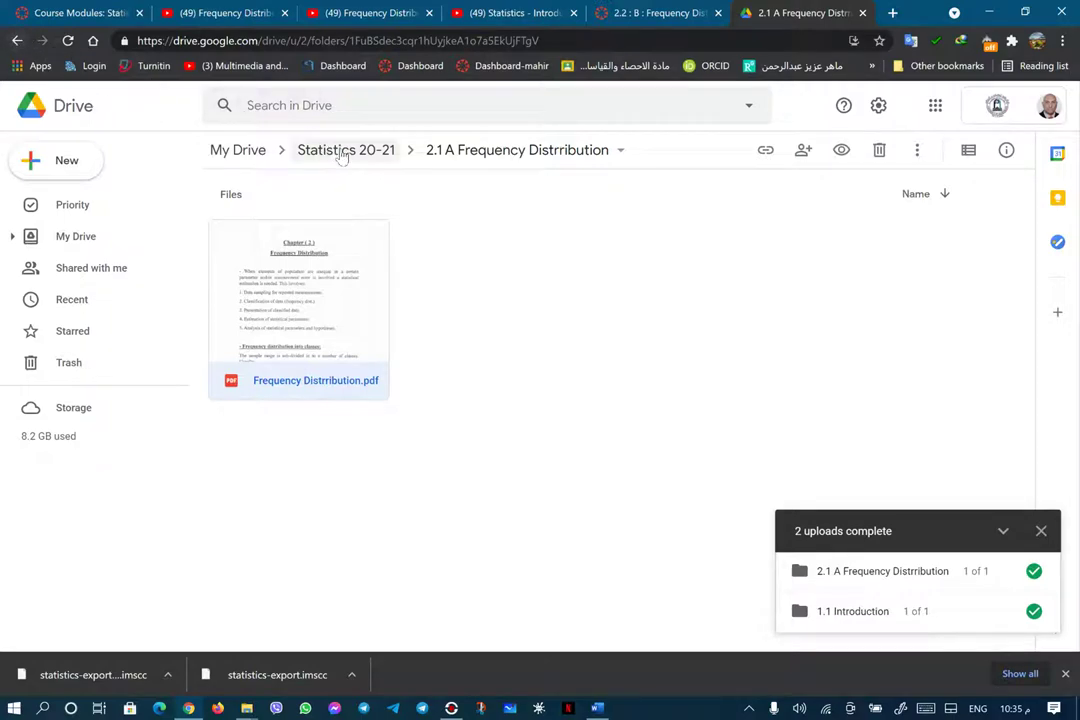
click(242, 152)
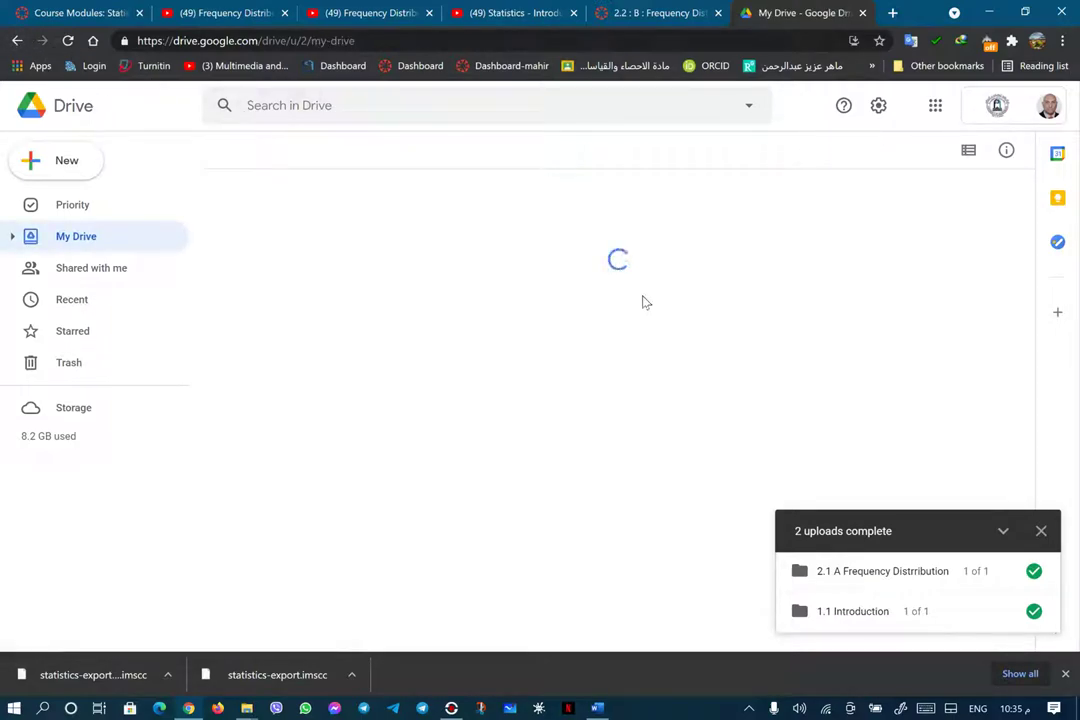
click(1041, 532)
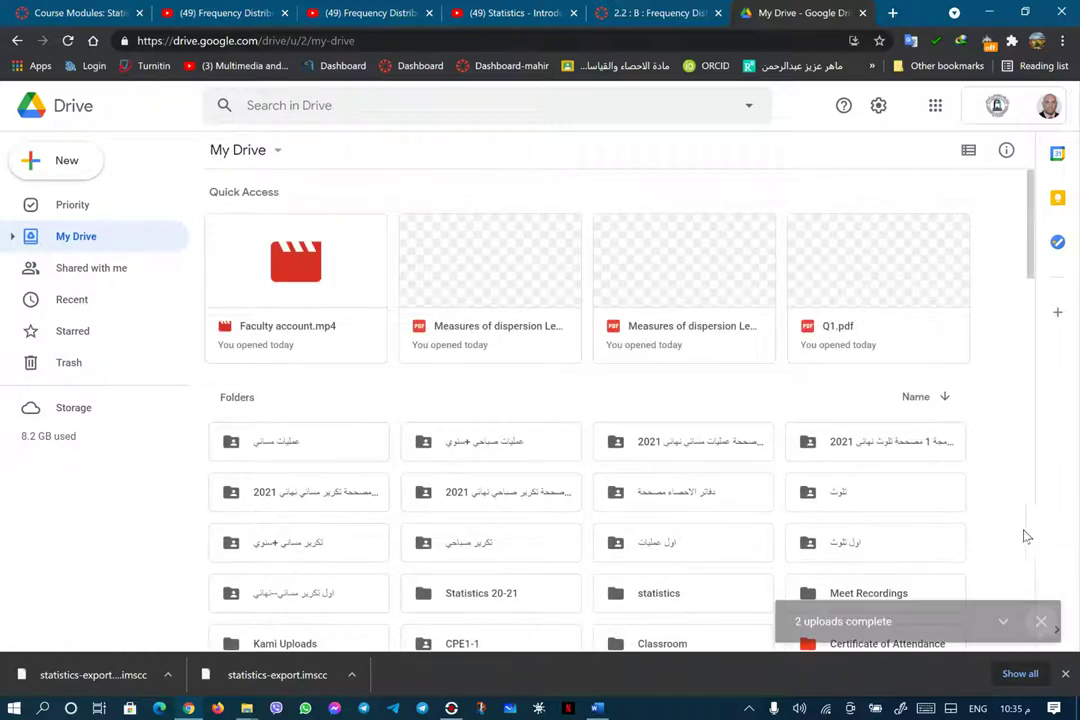
click(655, 598)
double_click(655, 598)
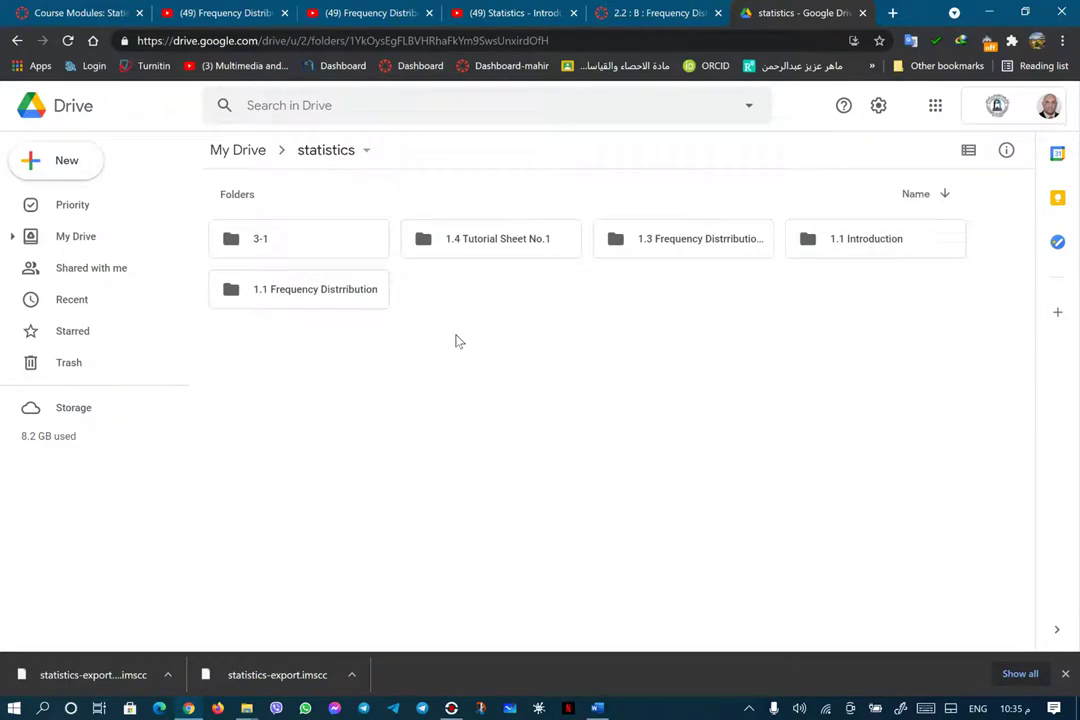
double_click(255, 241)
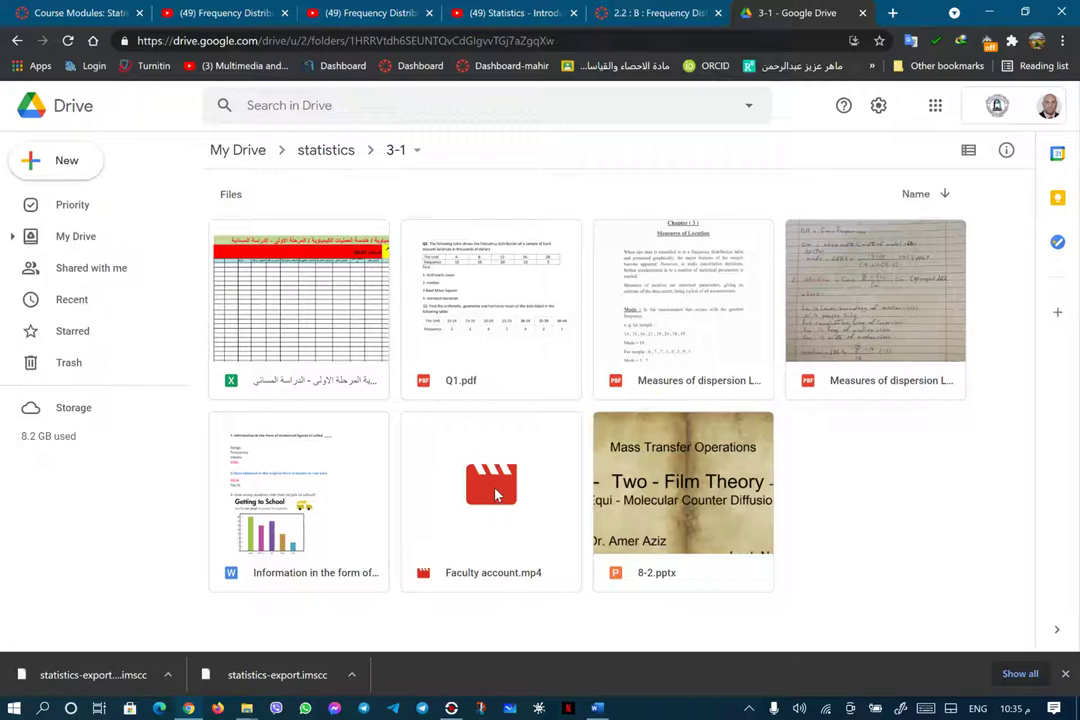
Set the link sharing of Faculty account.mp4 to Anyone with the link
right_click(497, 494)
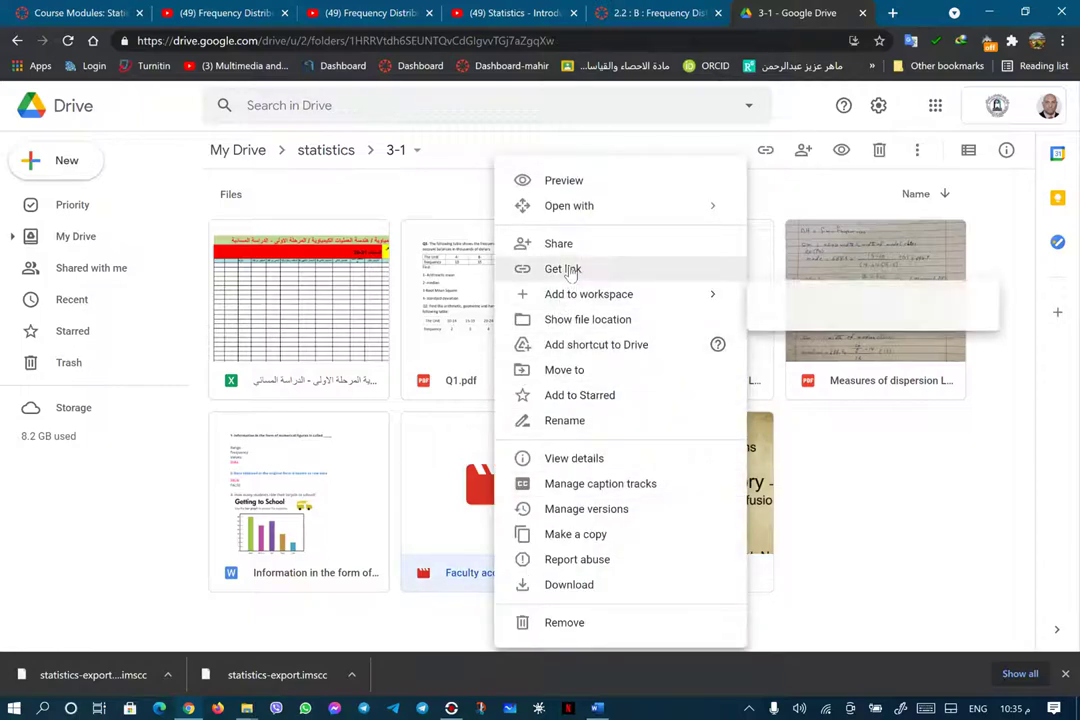
click(565, 270)
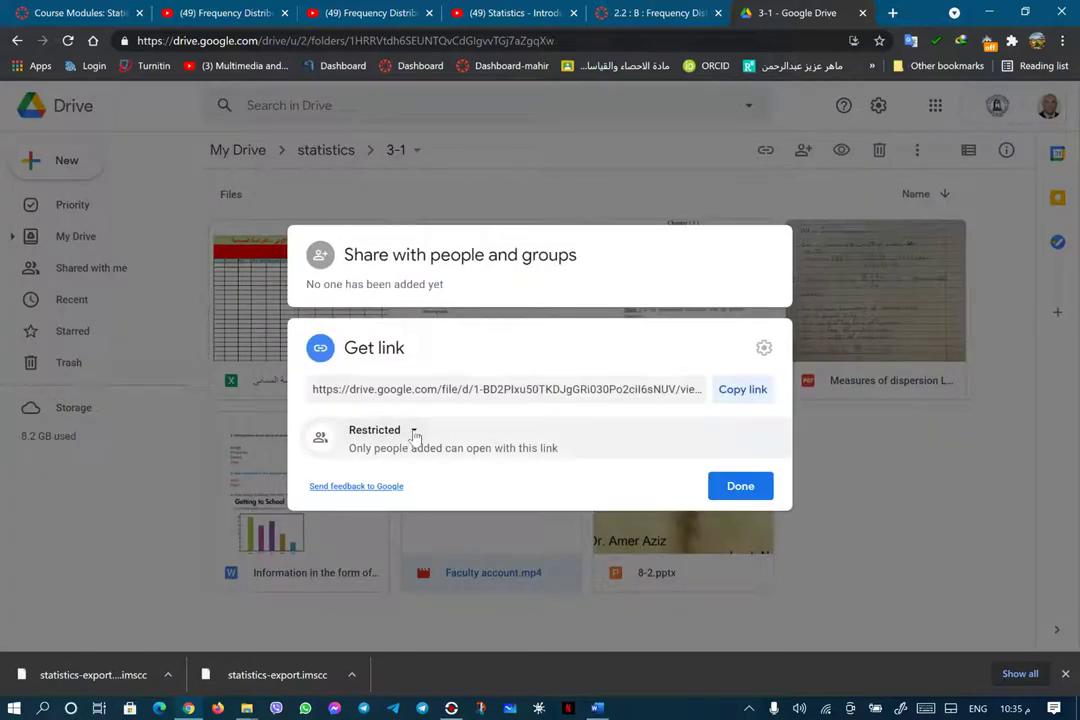
click(412, 431)
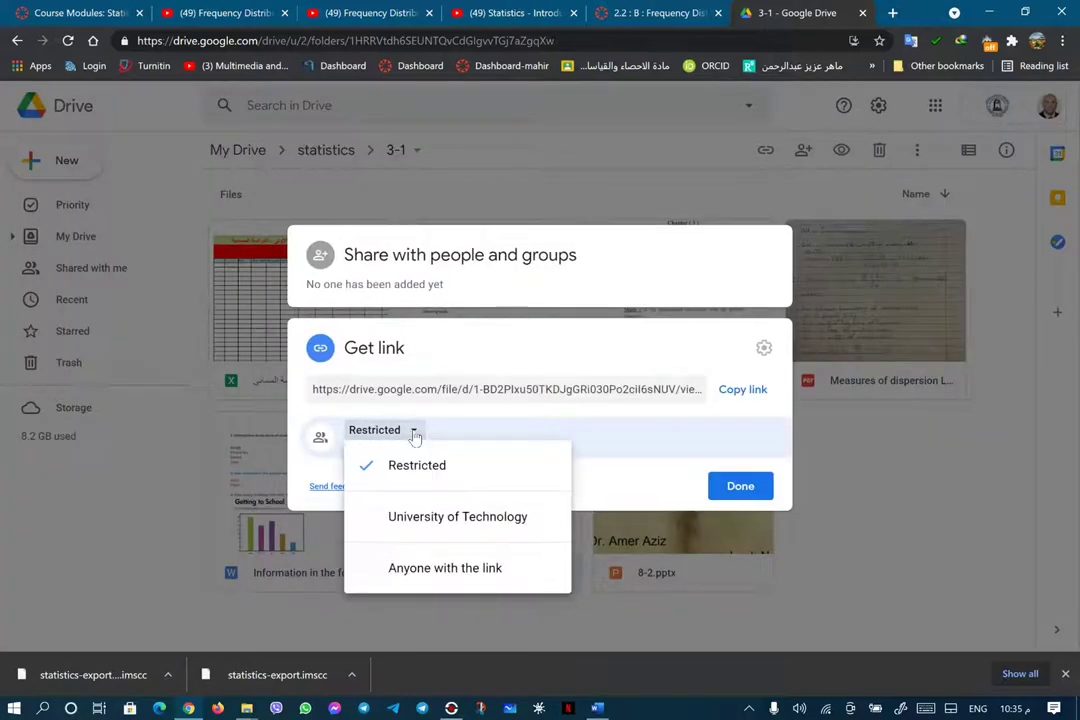
click(400, 568)
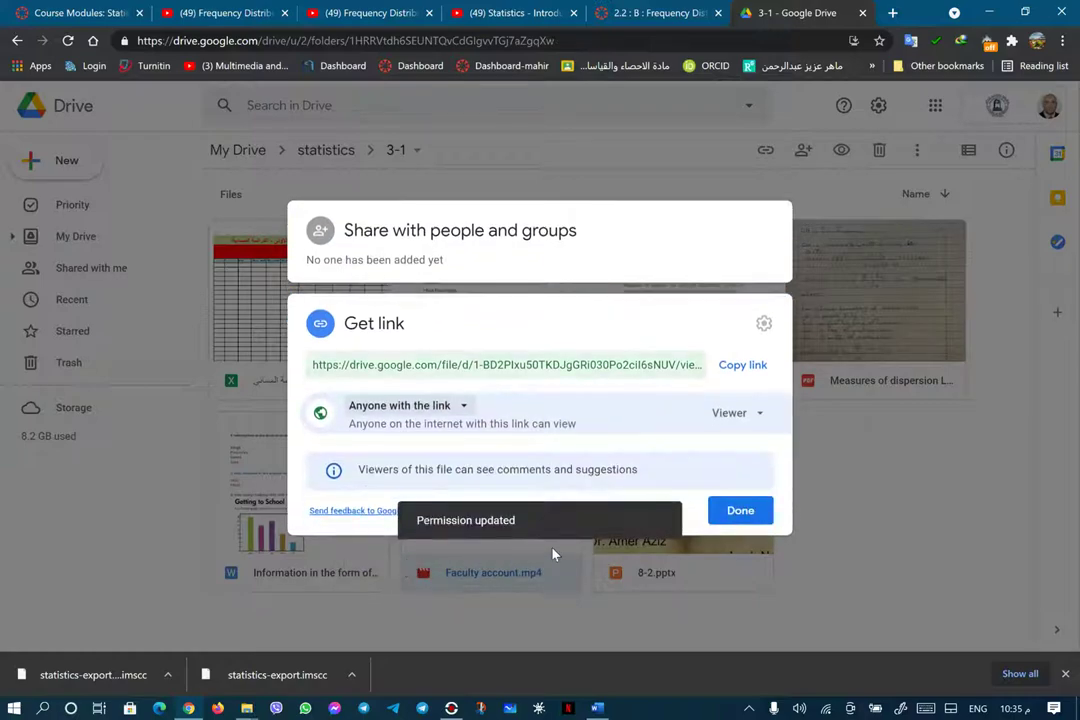
click(731, 516)
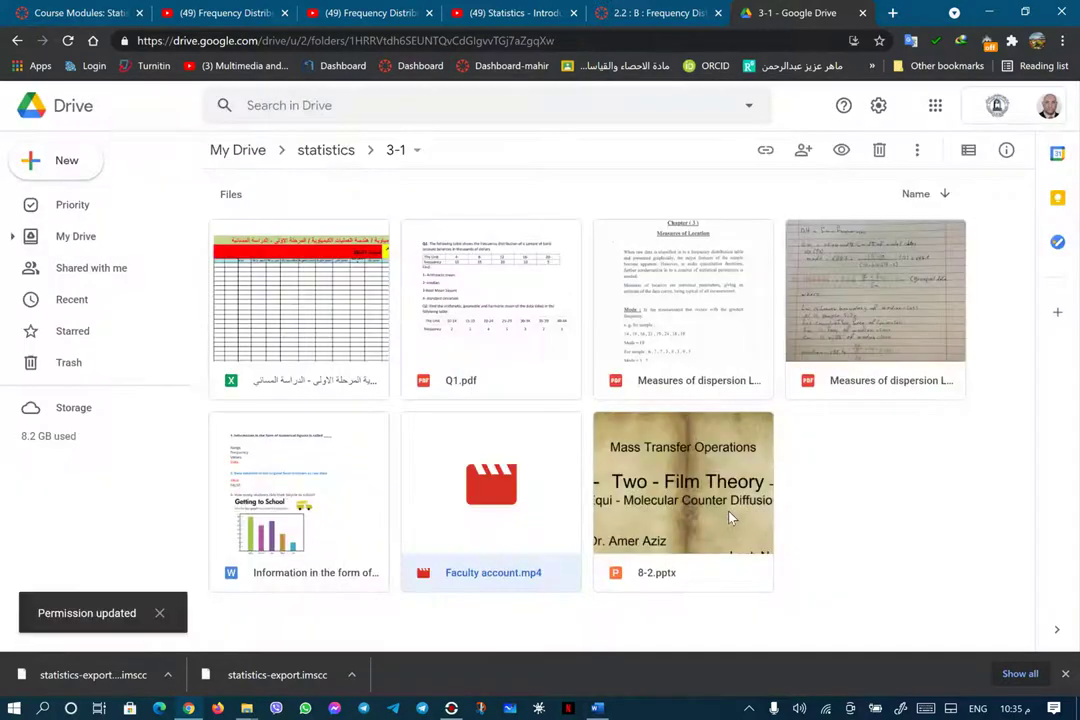
Open Faculty account.mp4 in its own window and try to copy its iframe embed code
double_click(493, 497)
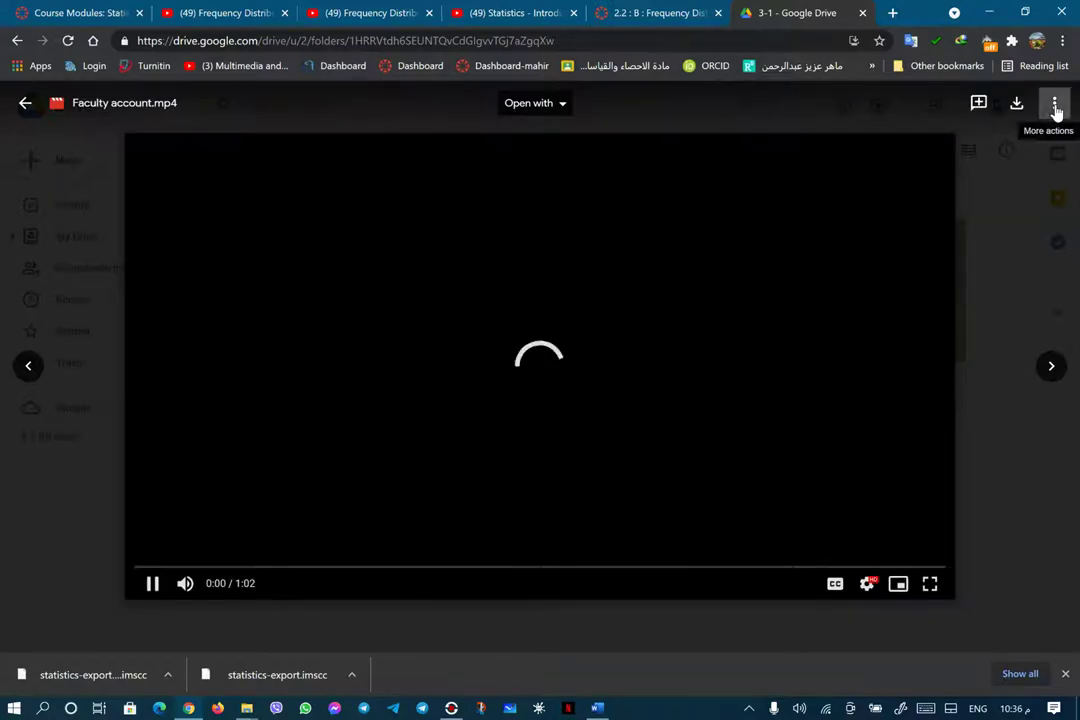
click(1055, 105)
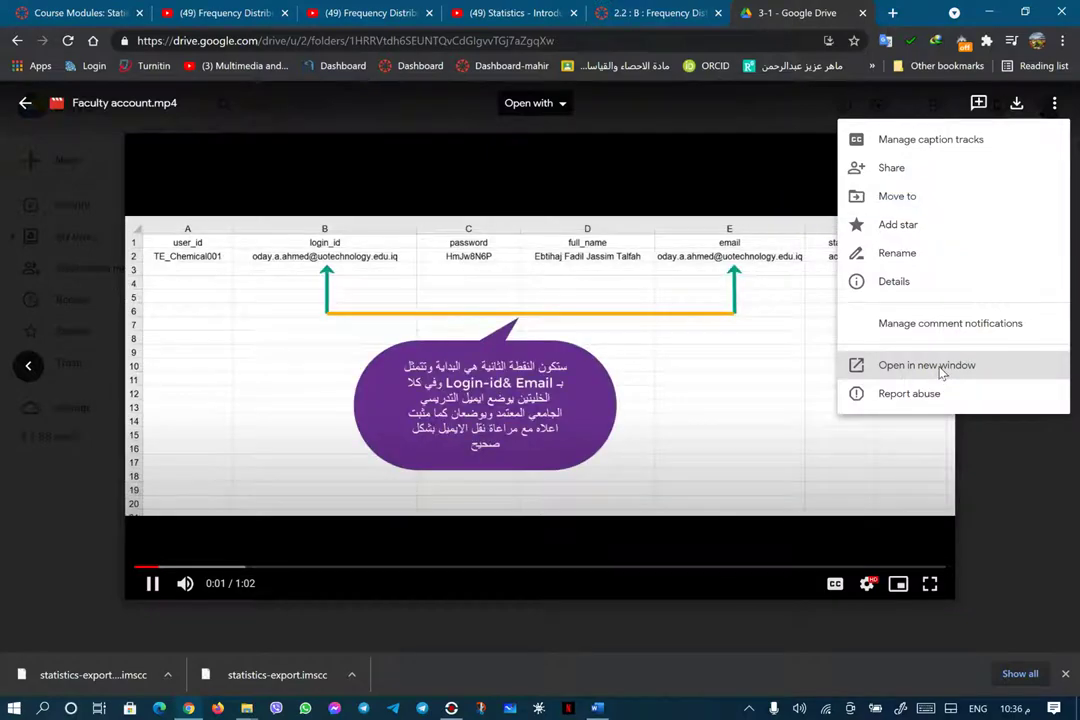
click(940, 372)
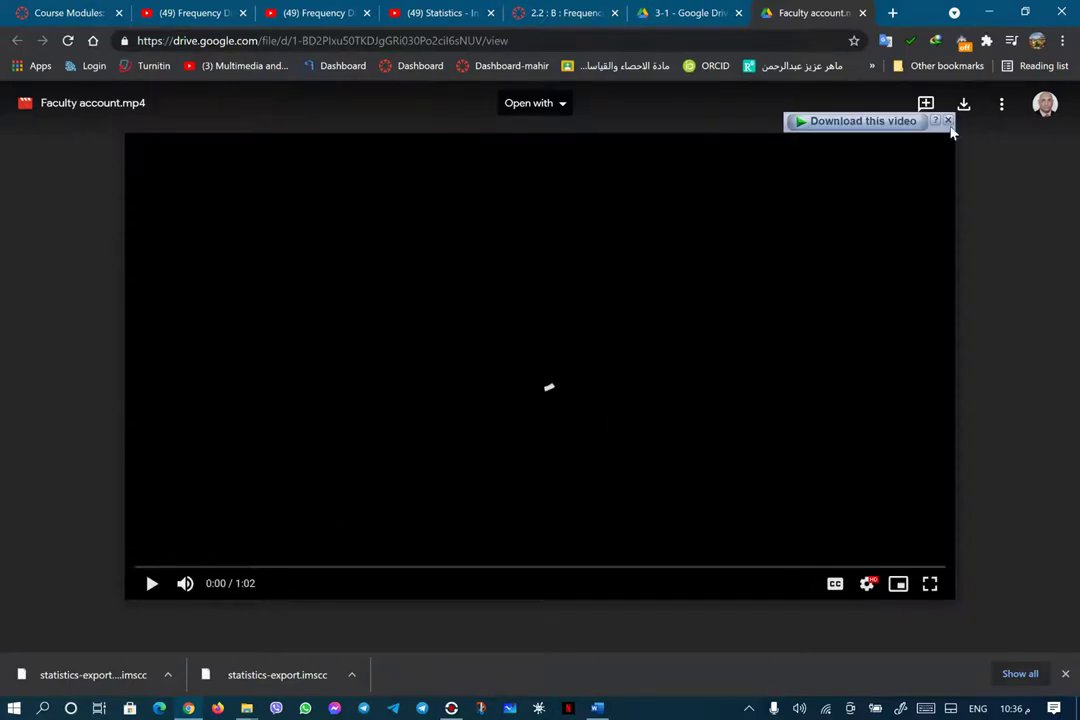
click(1001, 104)
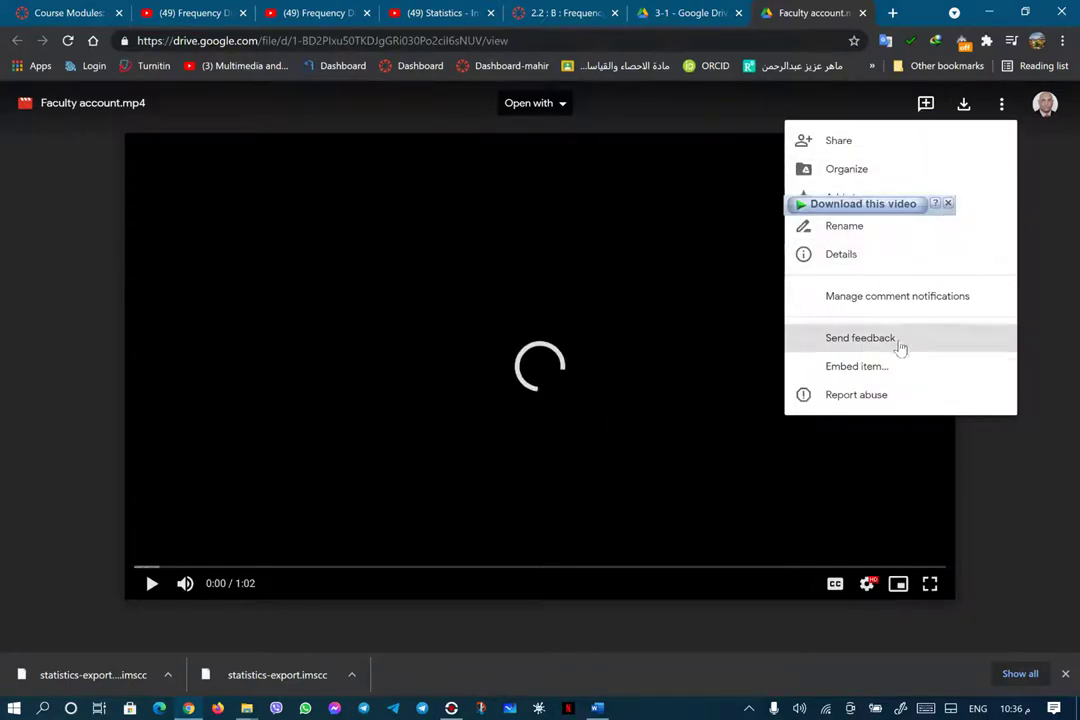
click(892, 368)
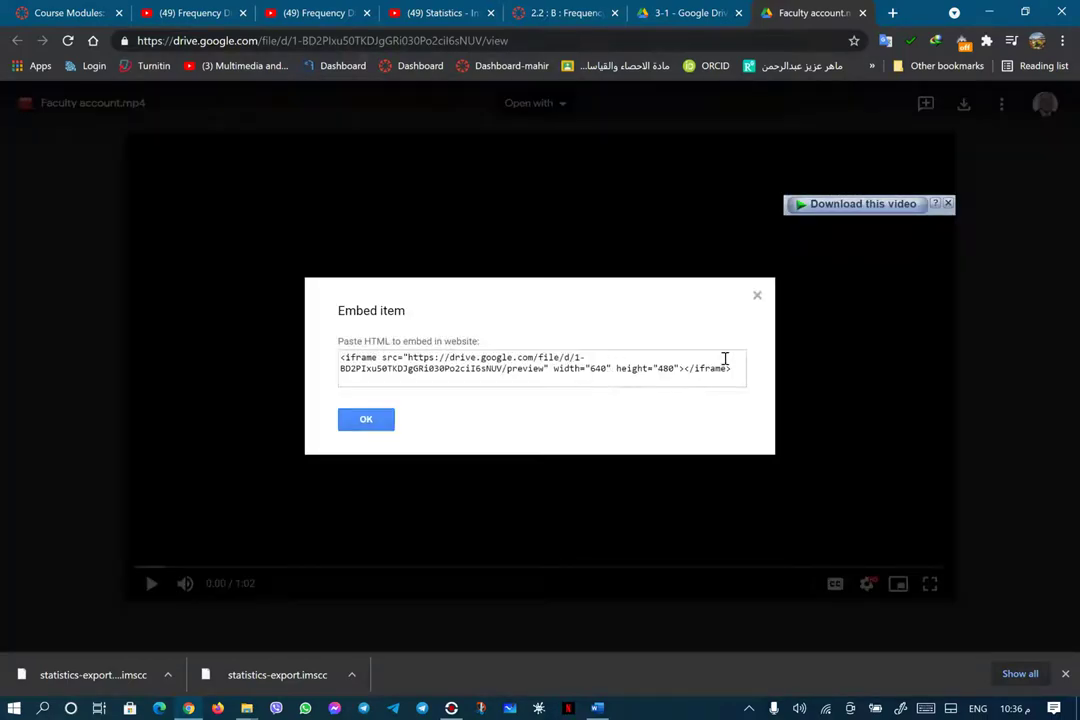
drag(739, 369, 343, 358)
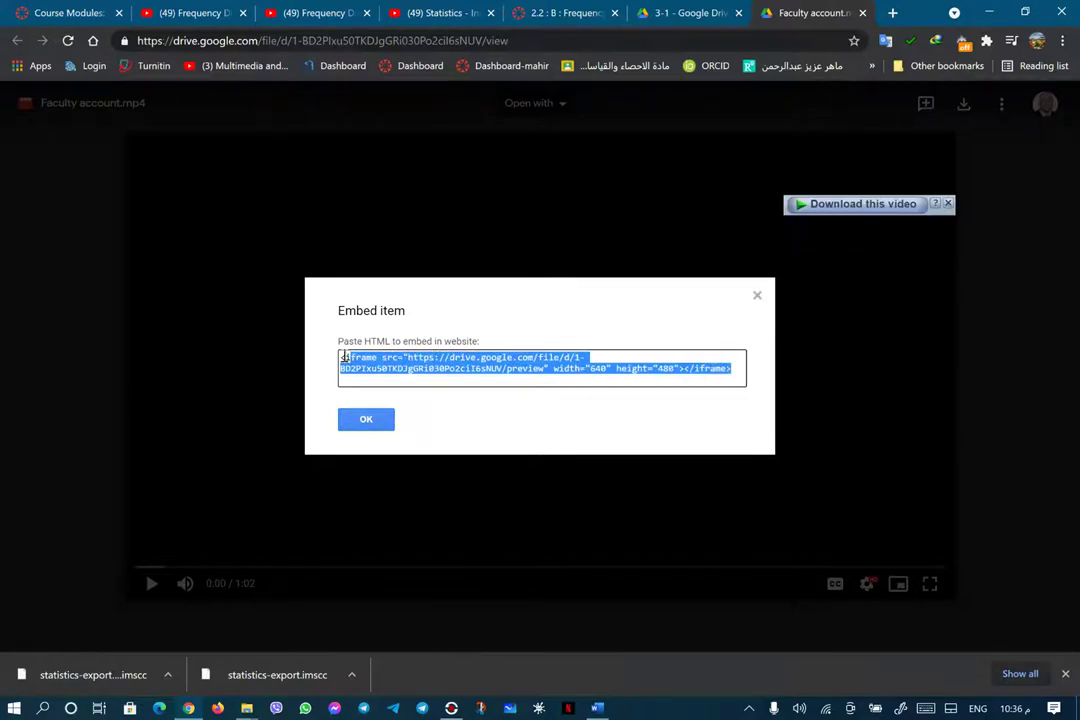
key(ctrl+c)
click(366, 419)
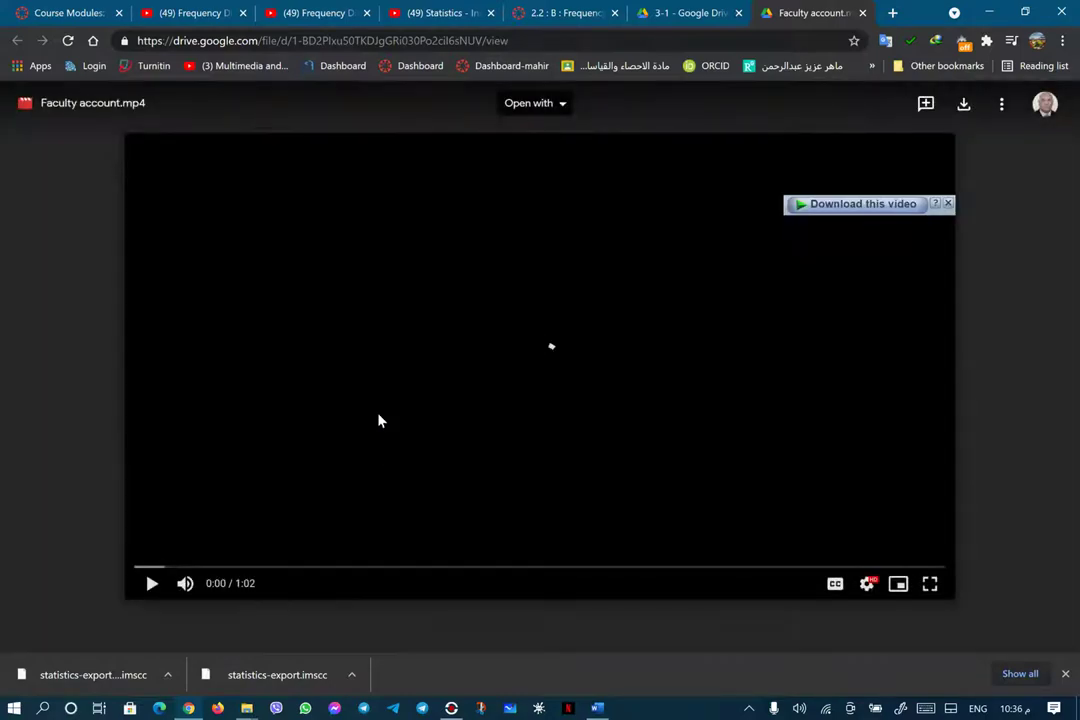
Back in the Canvas editor of page 2.2 : B, embed the YouTube Part 2 iframe code with width 560 and height 315
click(557, 12)
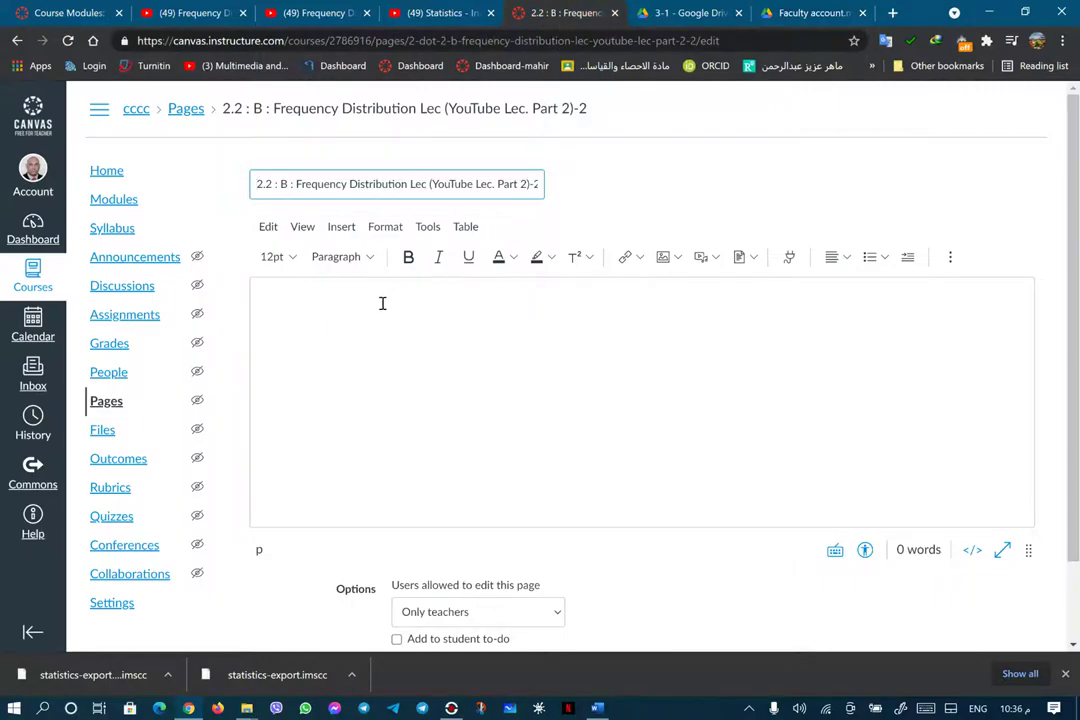
click(951, 259)
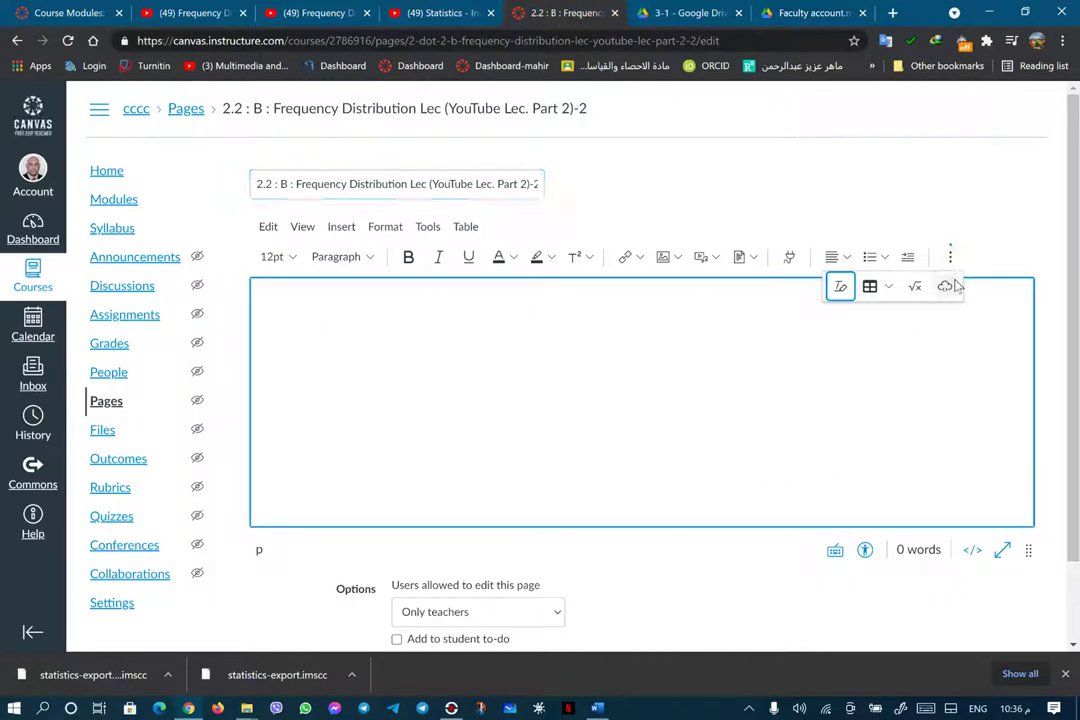
click(947, 286)
click(410, 386)
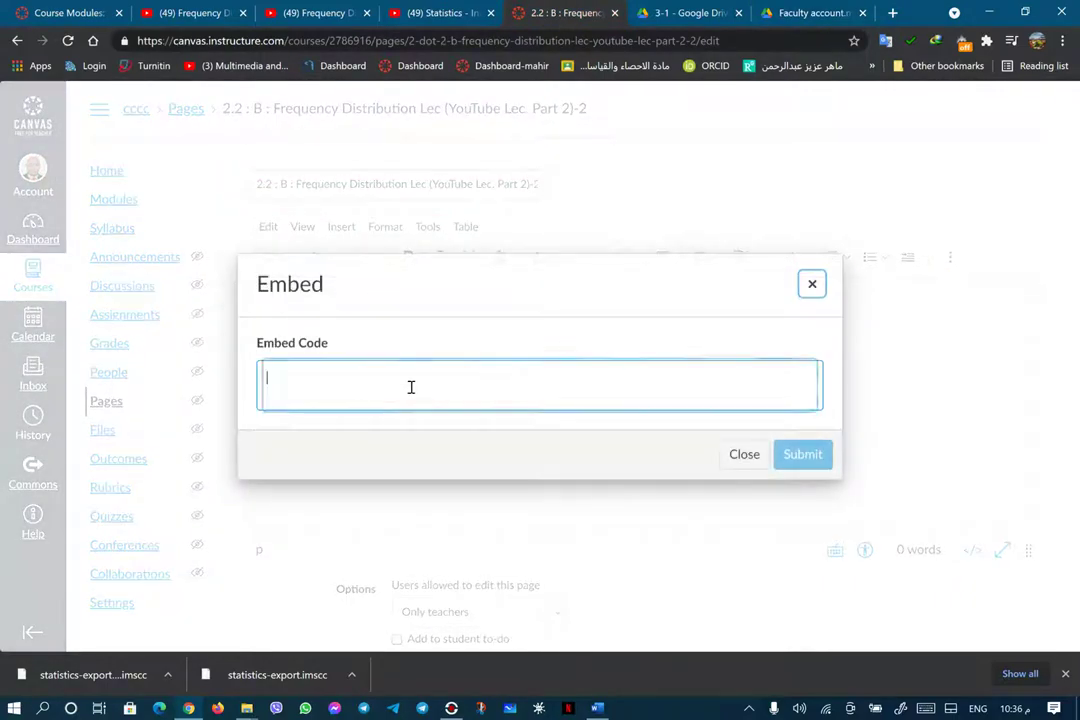
right_click(411, 385)
click(451, 195)
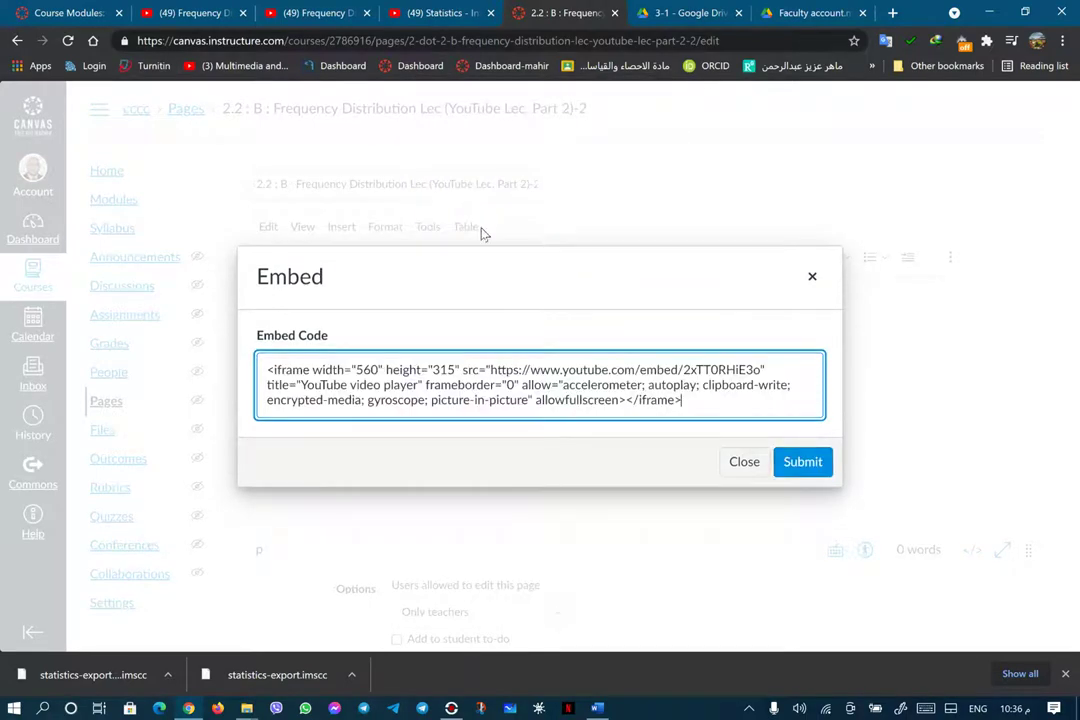
click(803, 462)
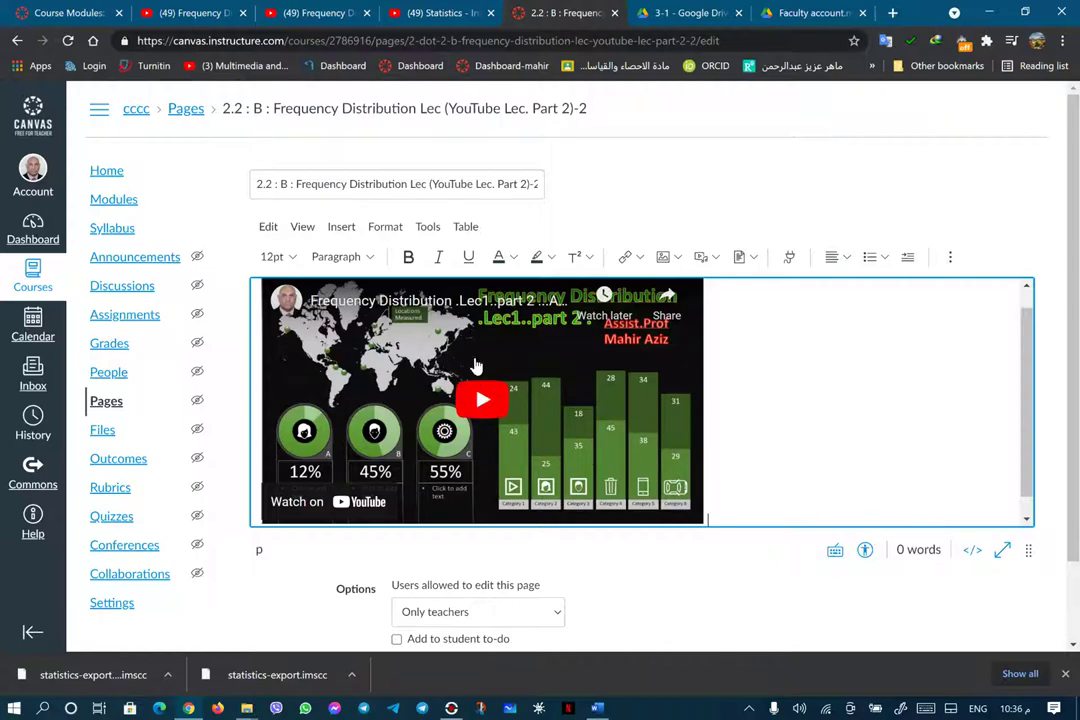
Try to cut the embedded YouTube video from the page body
click(270, 230)
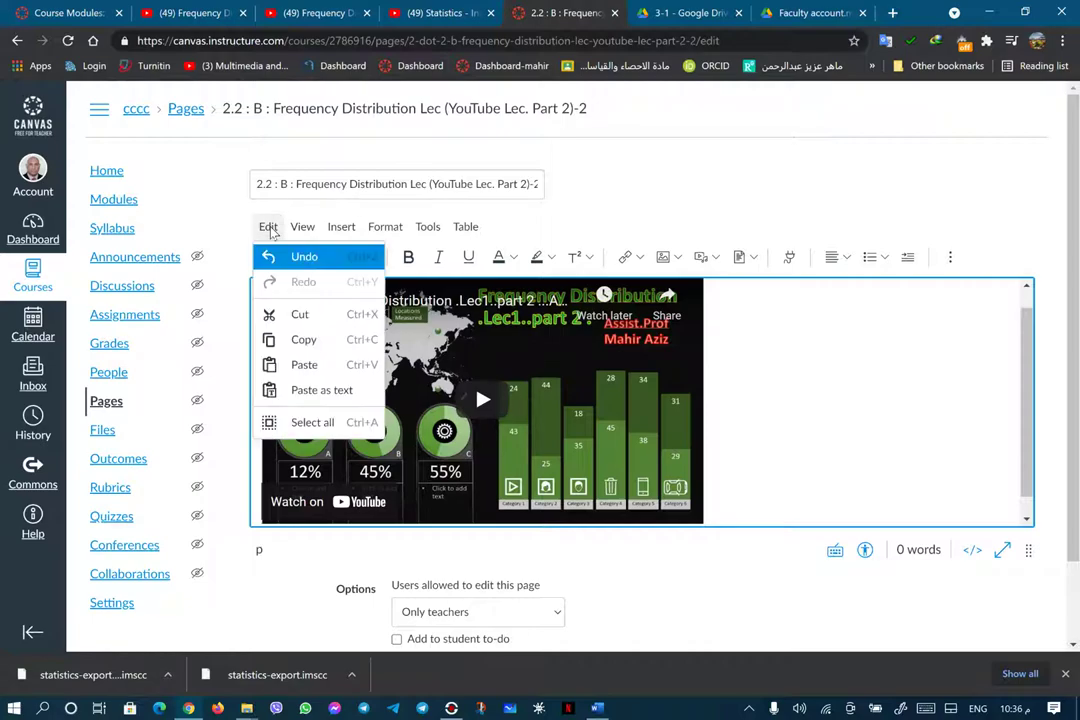
click(305, 316)
click(362, 337)
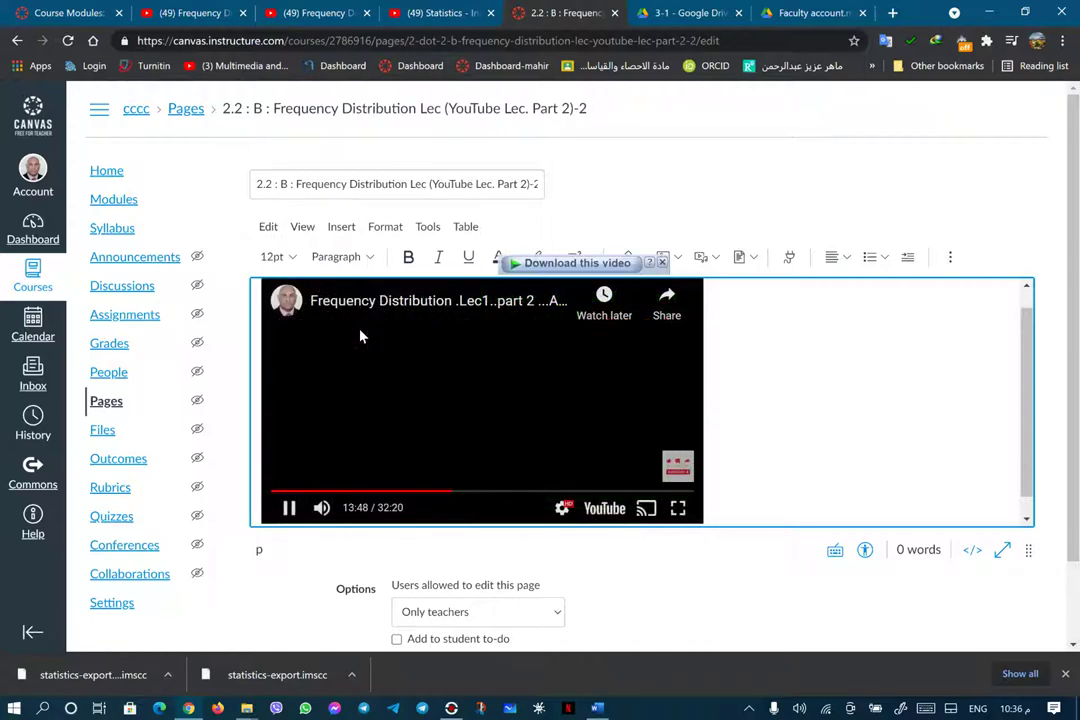
click(268, 227)
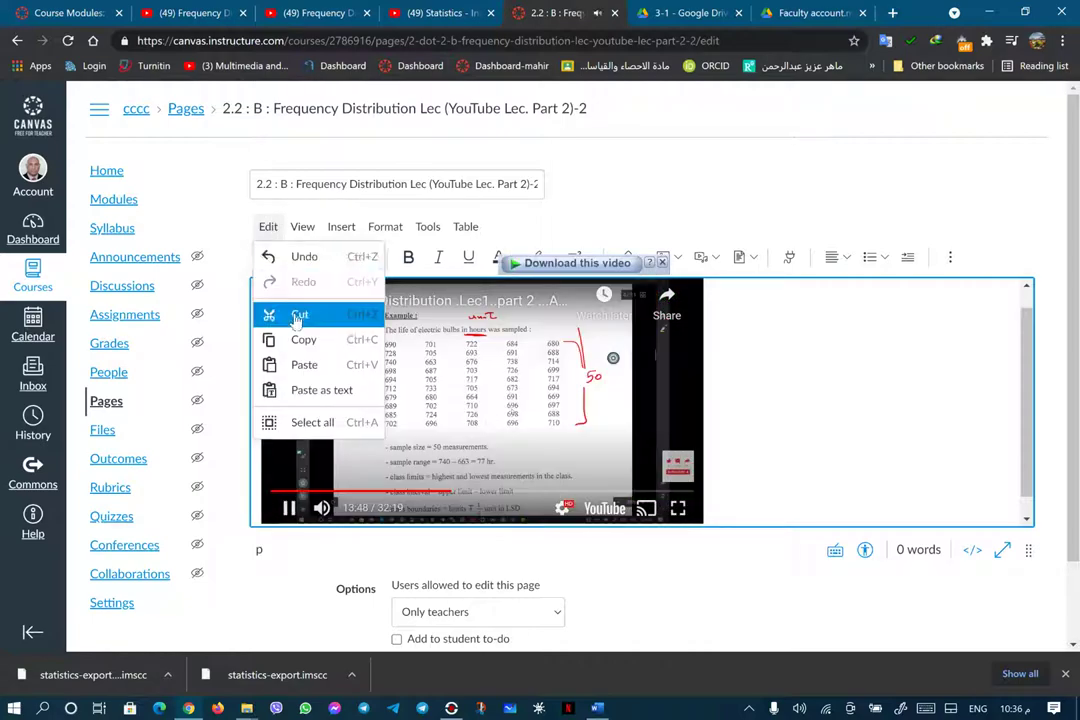
click(300, 314)
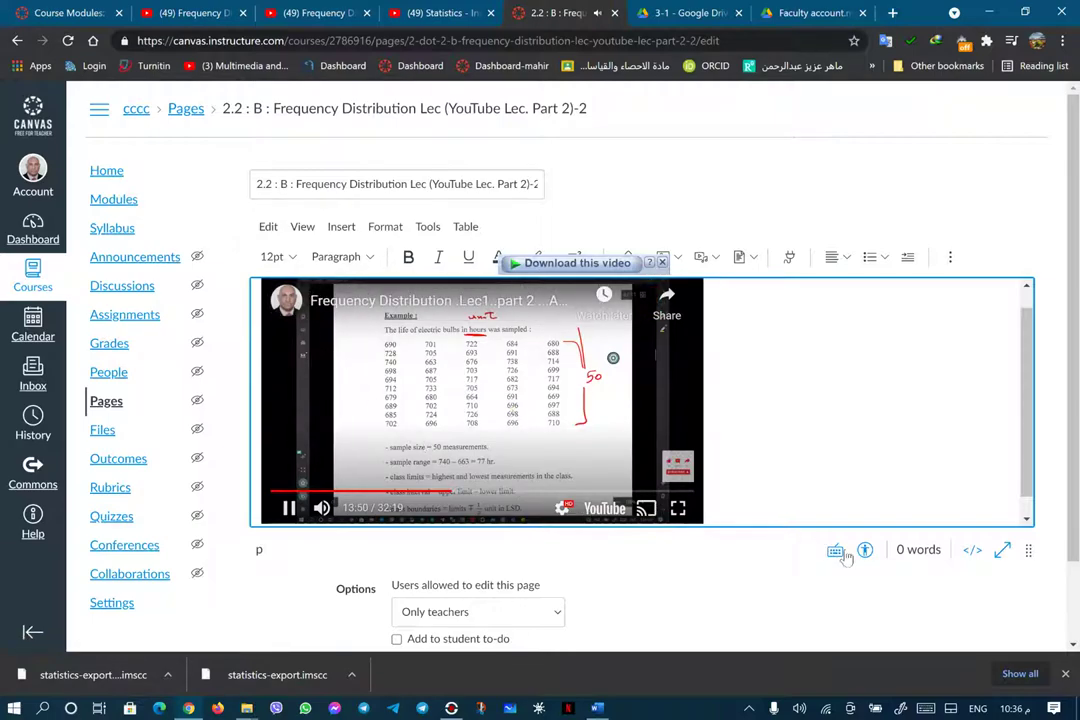
Delete all the HTML code of the page body, including the embedded YouTube iframe
click(972, 551)
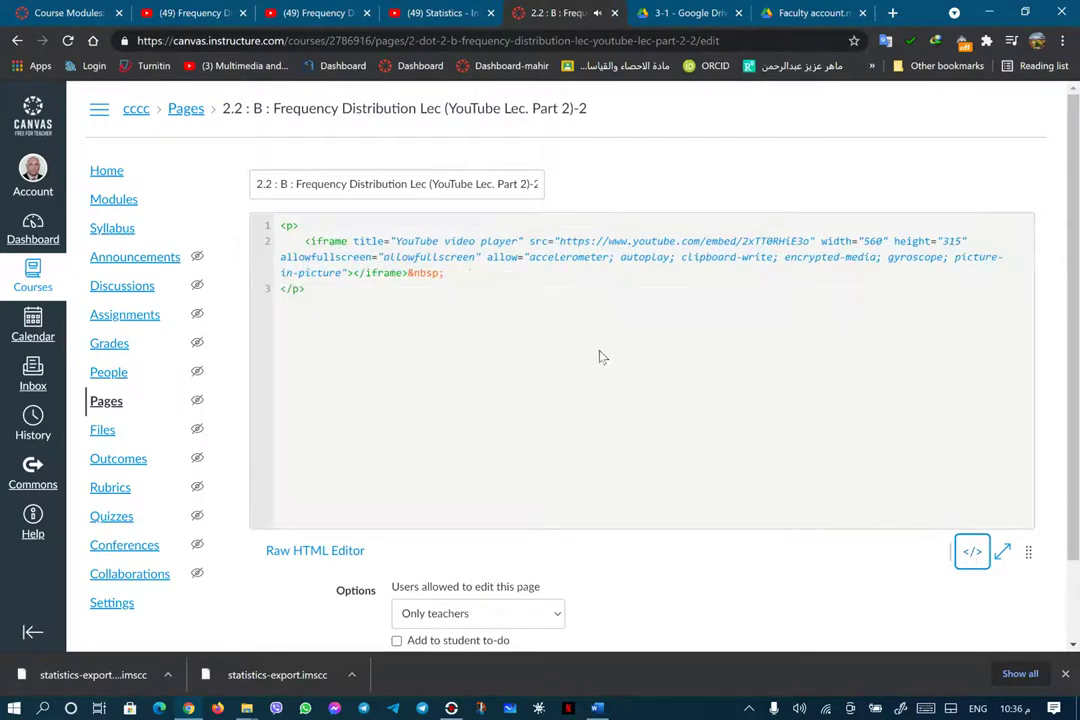
drag(311, 296, 289, 226)
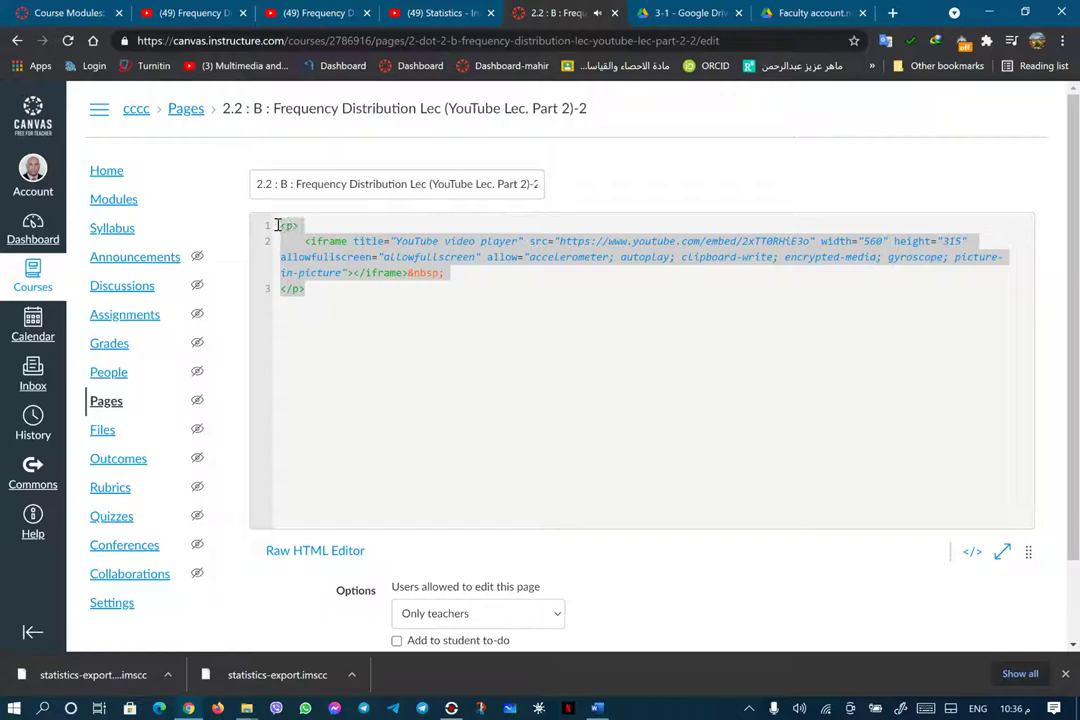
key(Delete)
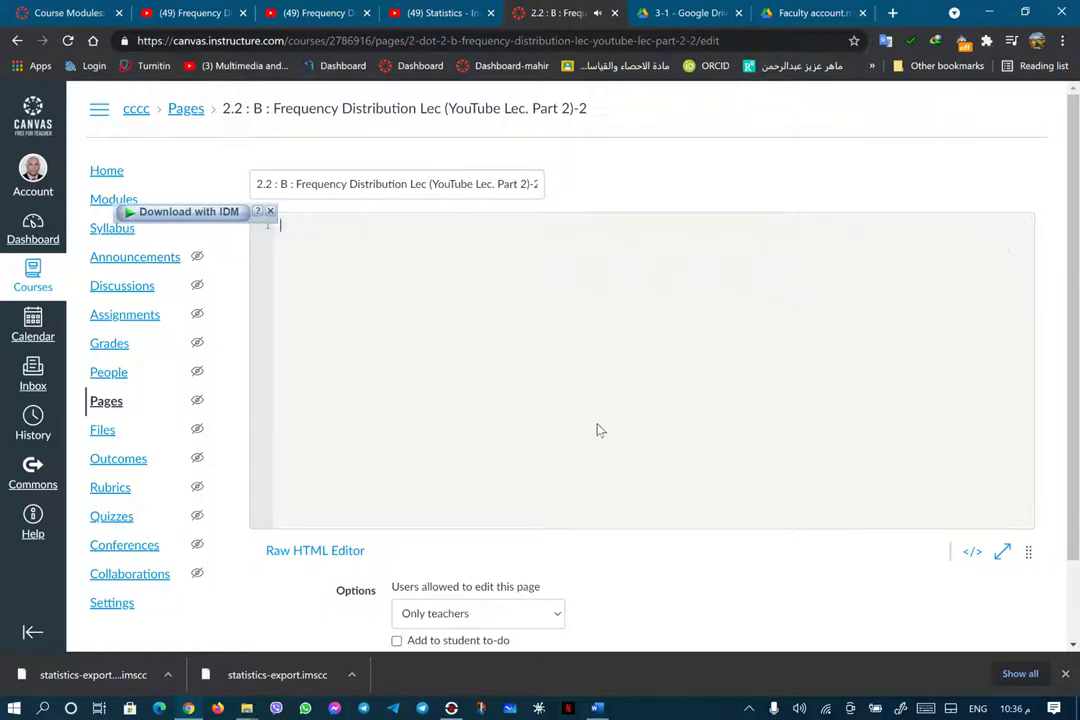
Close the separate browser tab showing Faculty account.mp4
click(440, 14)
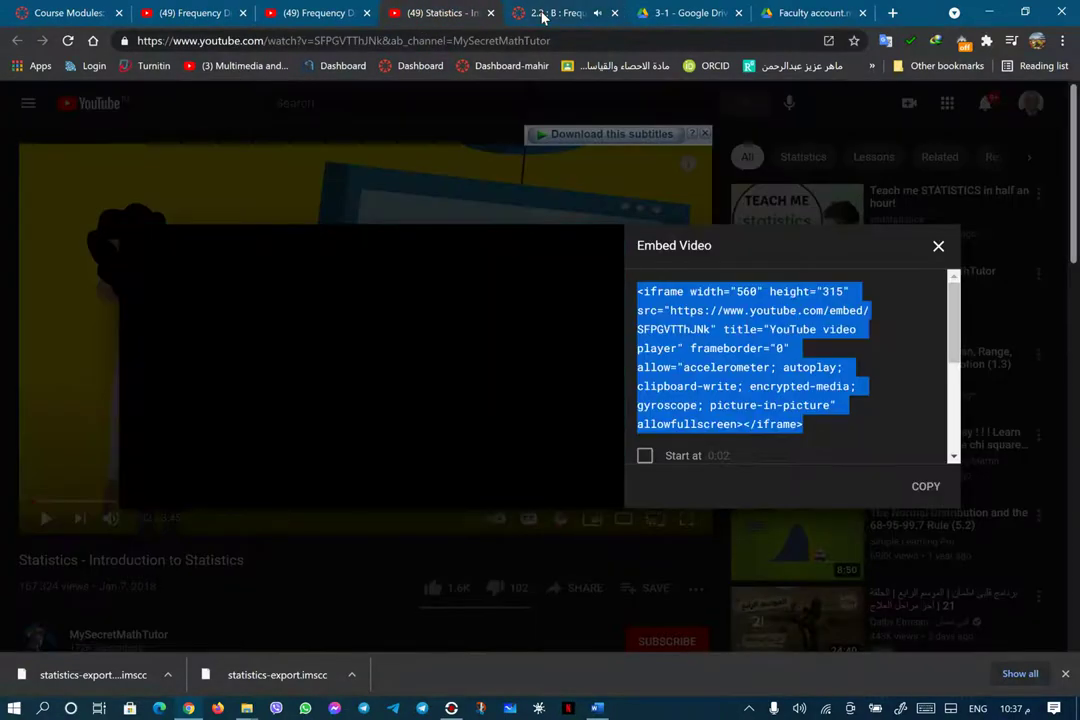
click(552, 14)
click(662, 14)
click(814, 13)
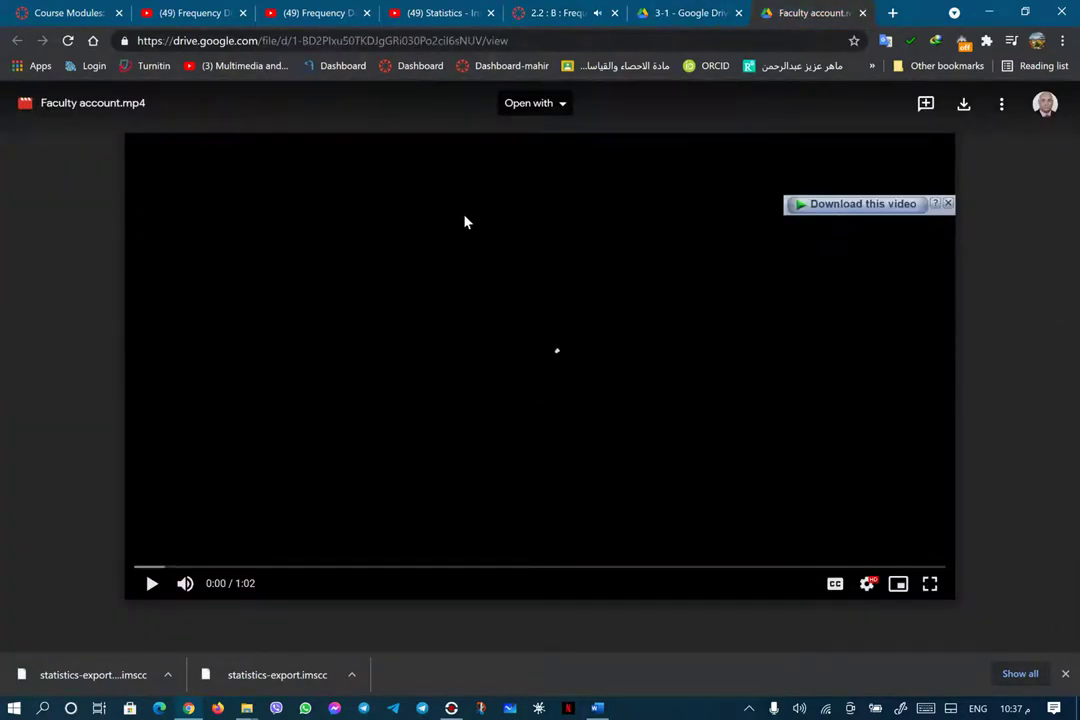
click(863, 13)
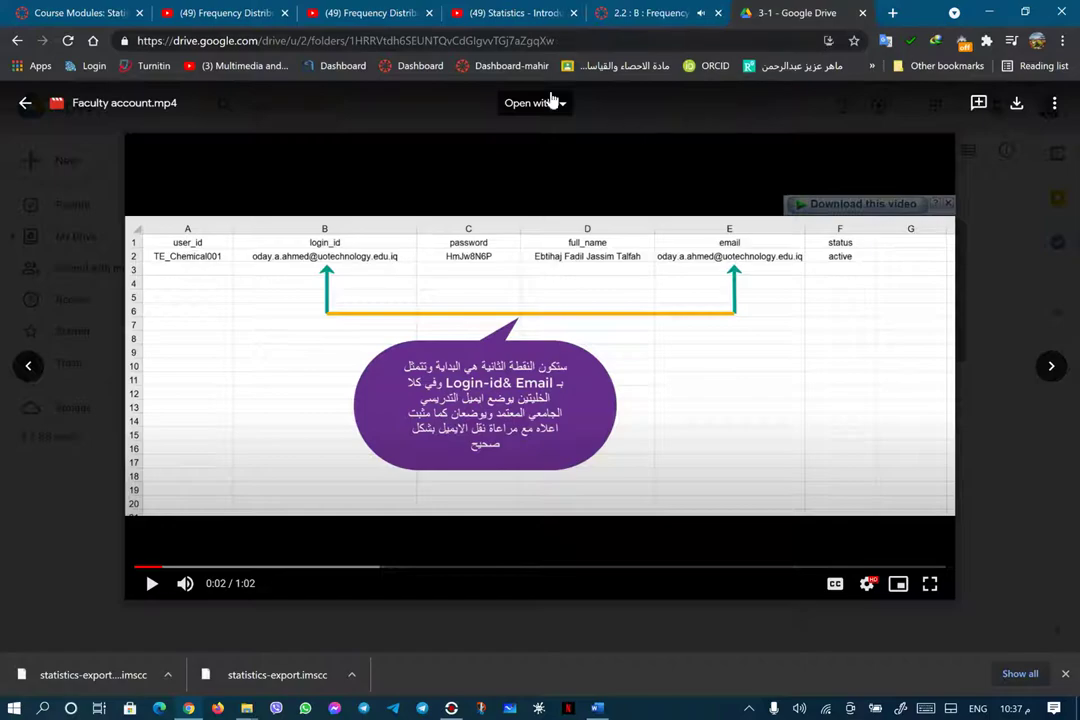
Reload the editor of the 2.2 : B Frequency Distribution Lec page in Canvas
click(646, 13)
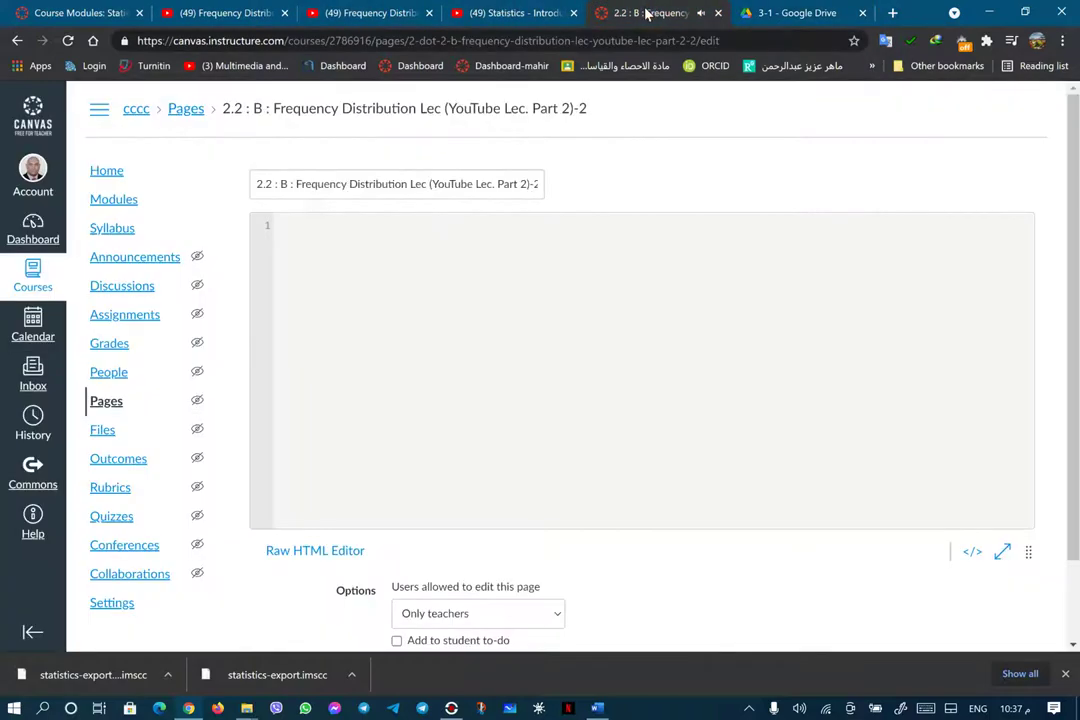
click(69, 41)
click(617, 135)
click(514, 12)
click(207, 12)
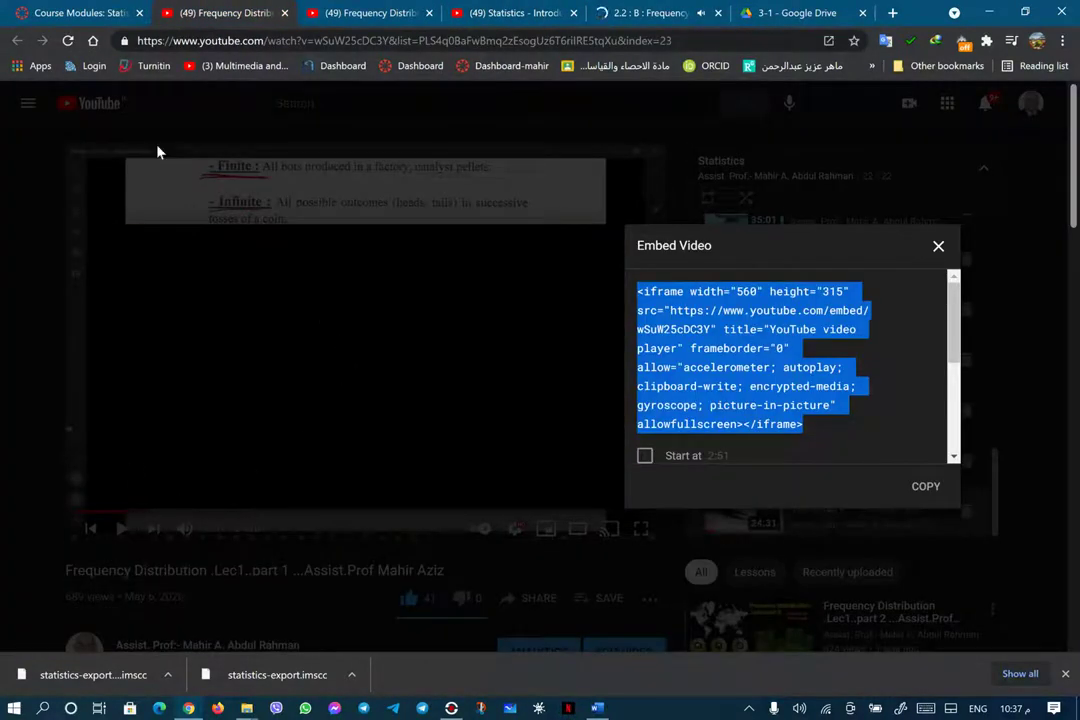
click(110, 11)
click(207, 12)
click(624, 16)
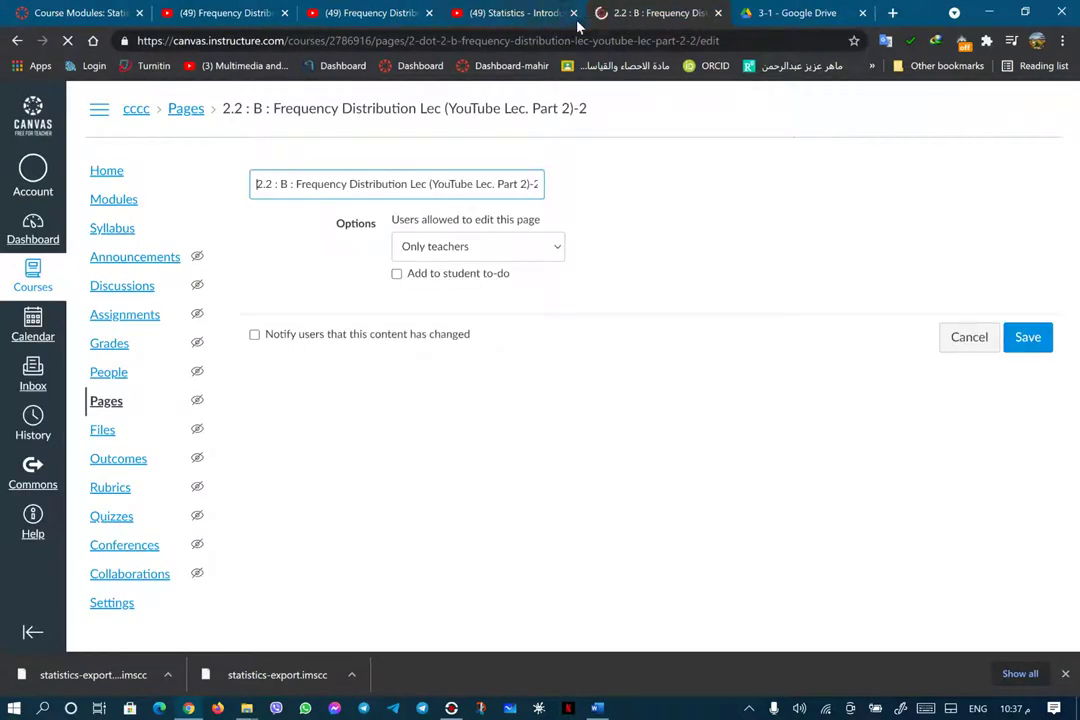
Switch to Google Drive and open Faculty account.mp4 in a new window
click(763, 14)
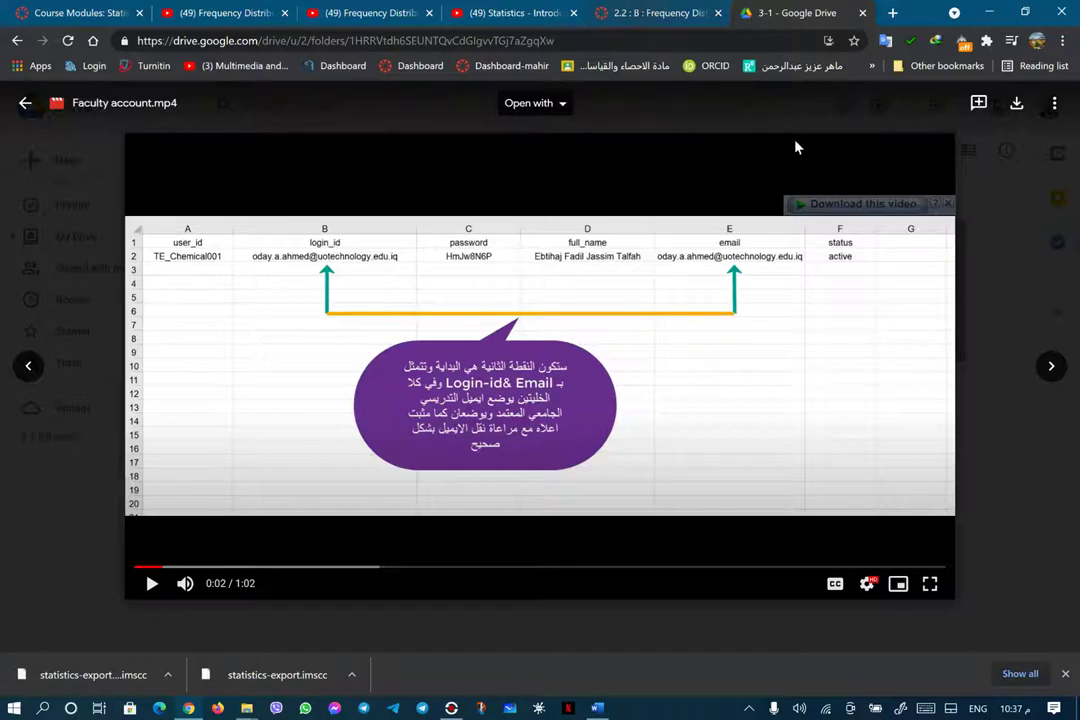
click(1054, 103)
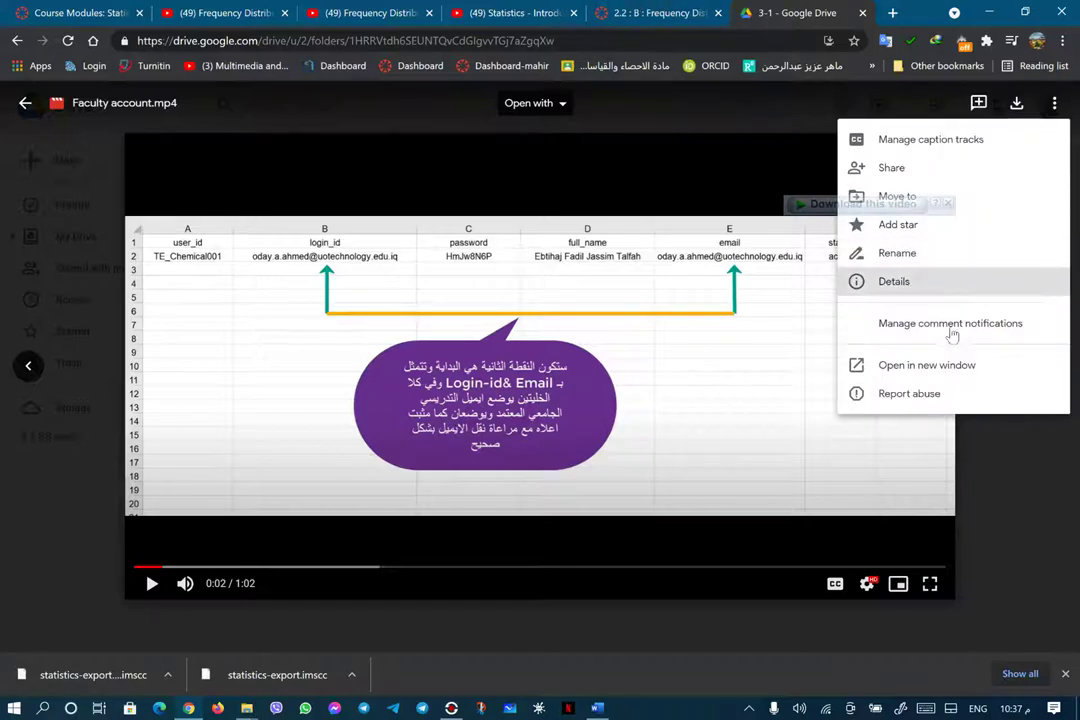
click(938, 366)
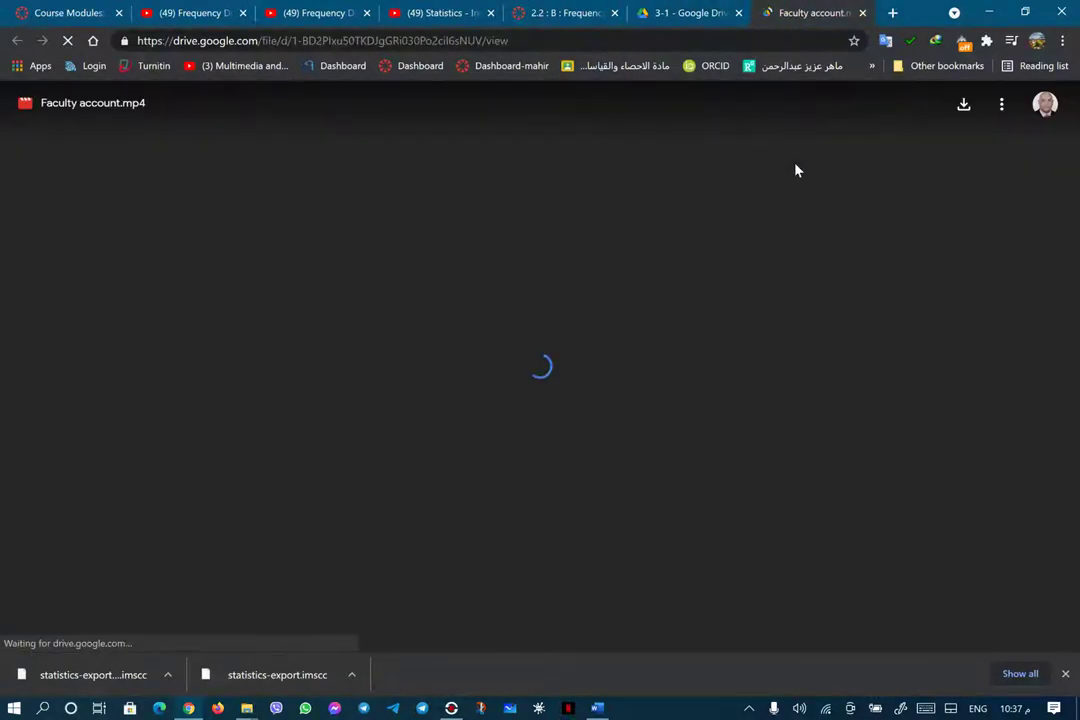
Return to the Canvas page editor and dismiss the offer to load the auto-saved content
click(563, 12)
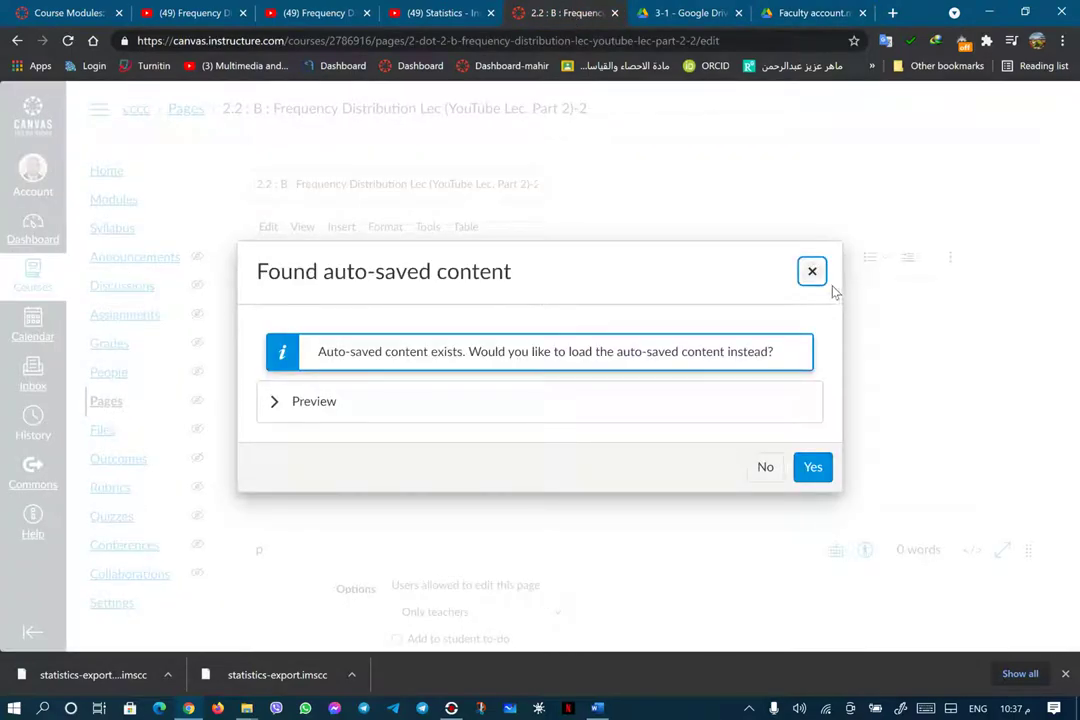
click(812, 271)
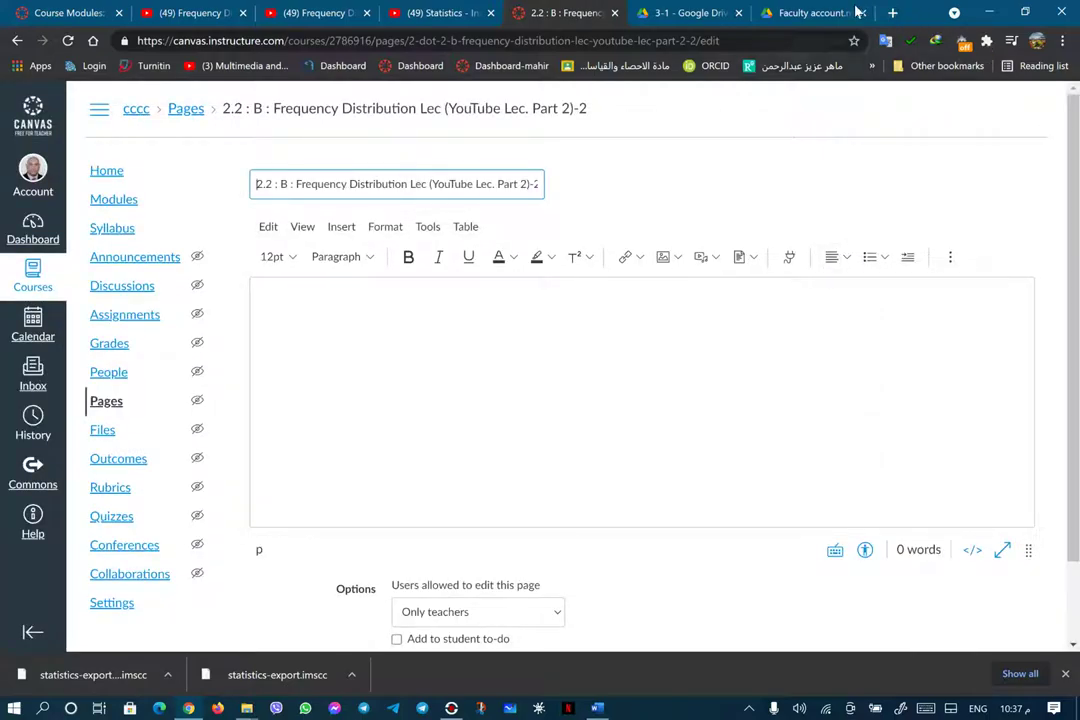
Copy the HTML embed code of Faculty account.mp4 from Google Drive
click(857, 12)
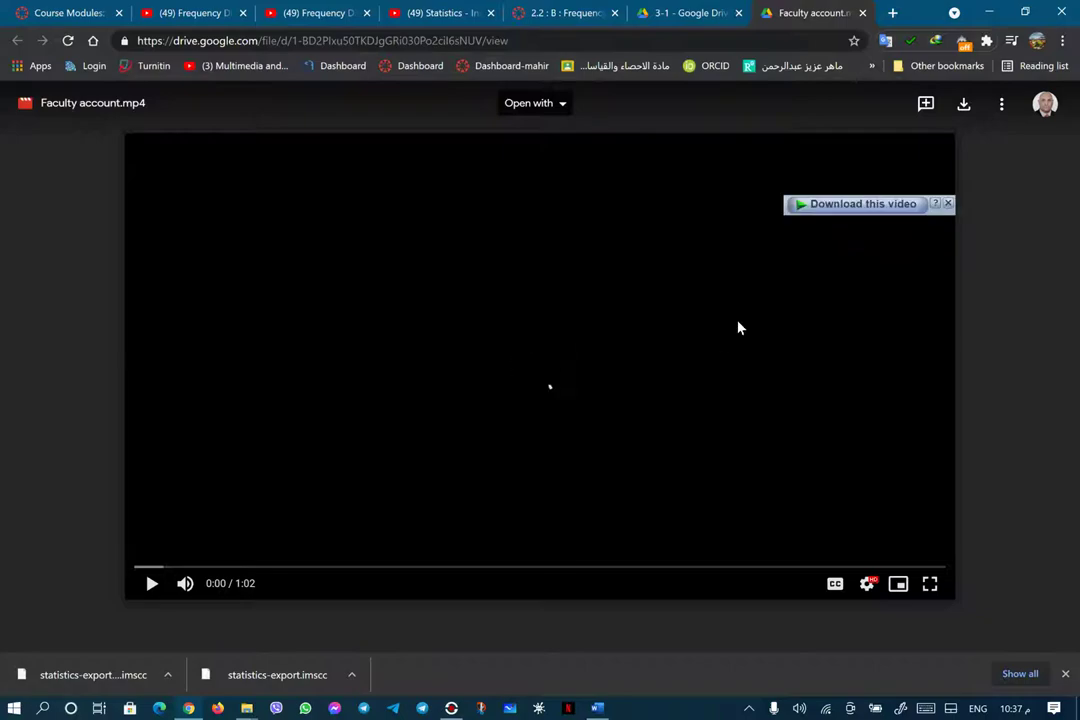
click(1004, 105)
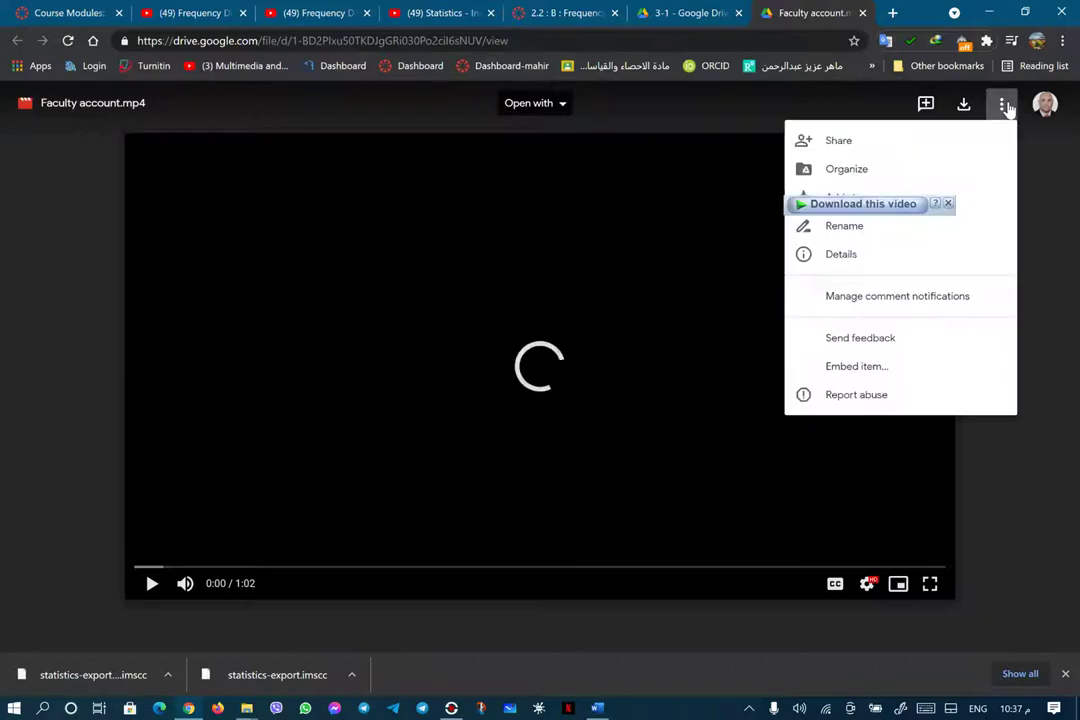
click(855, 368)
drag(733, 370, 339, 364)
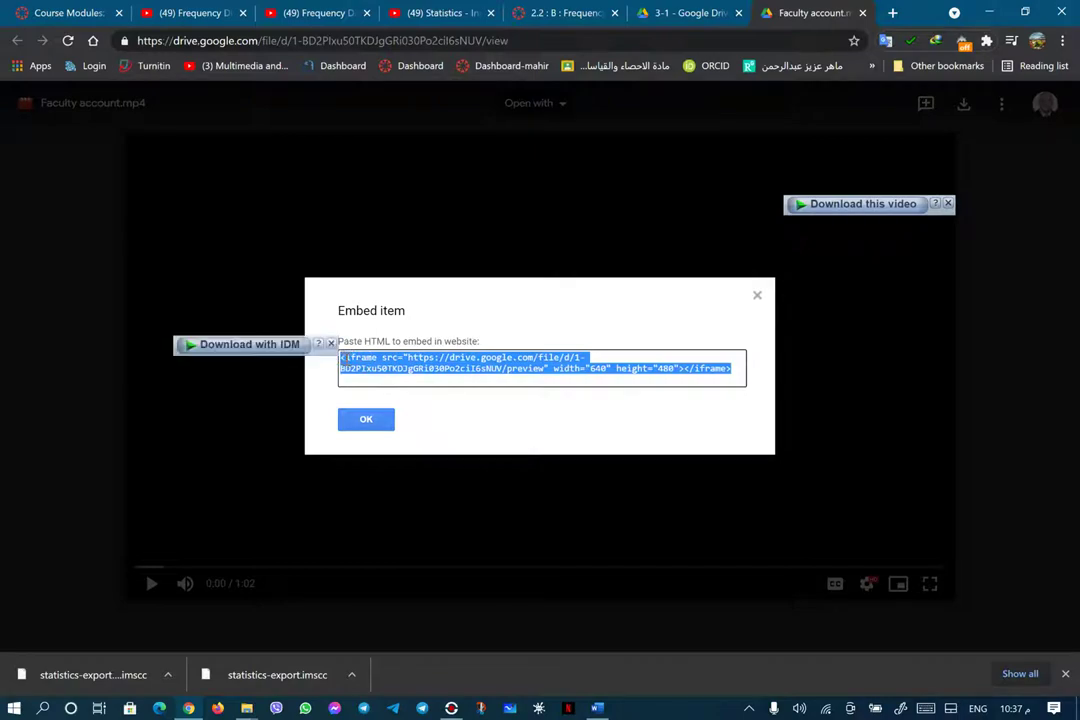
right_click(362, 364)
click(400, 373)
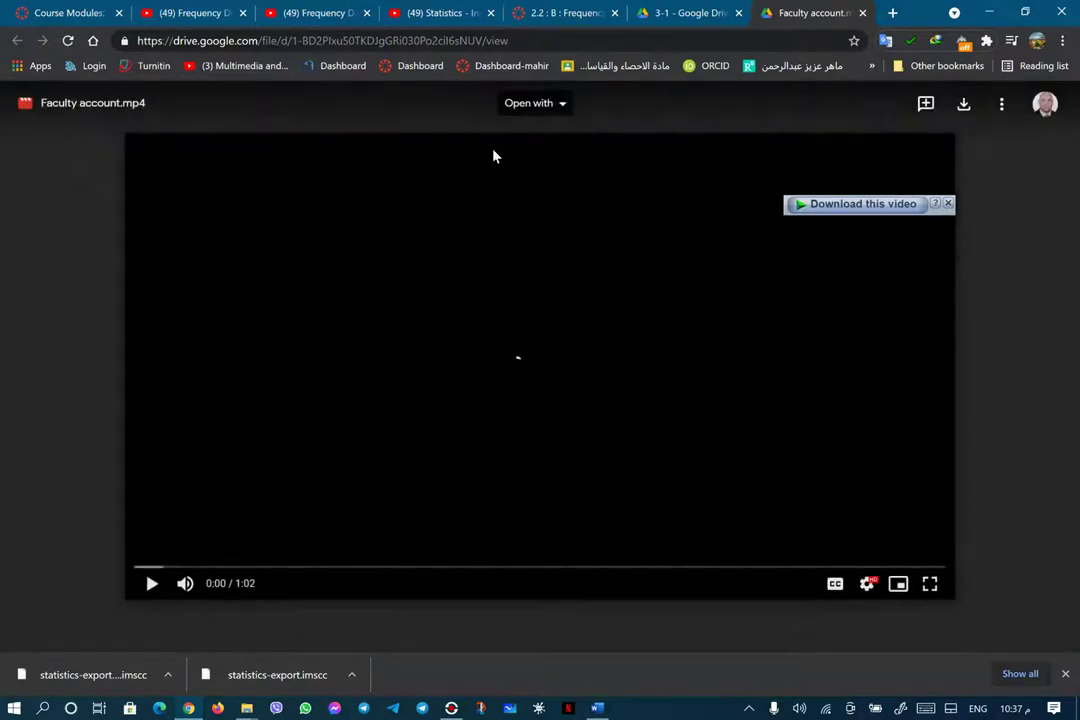
Embed the Google Drive video in the Canvas page body by submitting the copied embed code
click(563, 12)
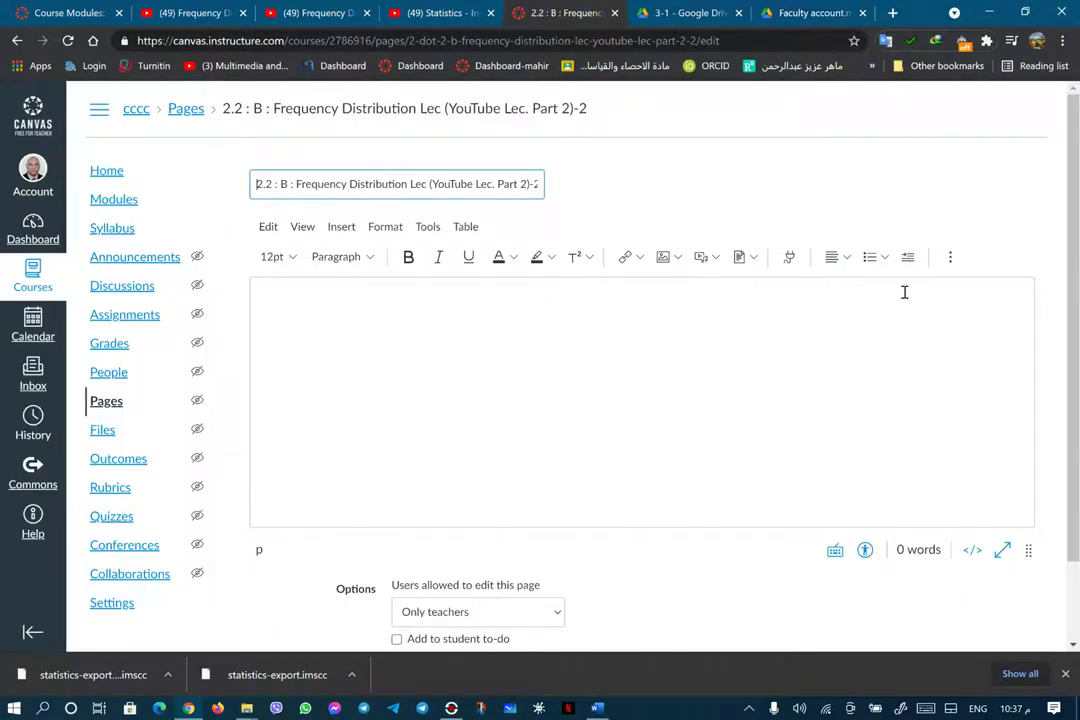
click(950, 257)
click(946, 288)
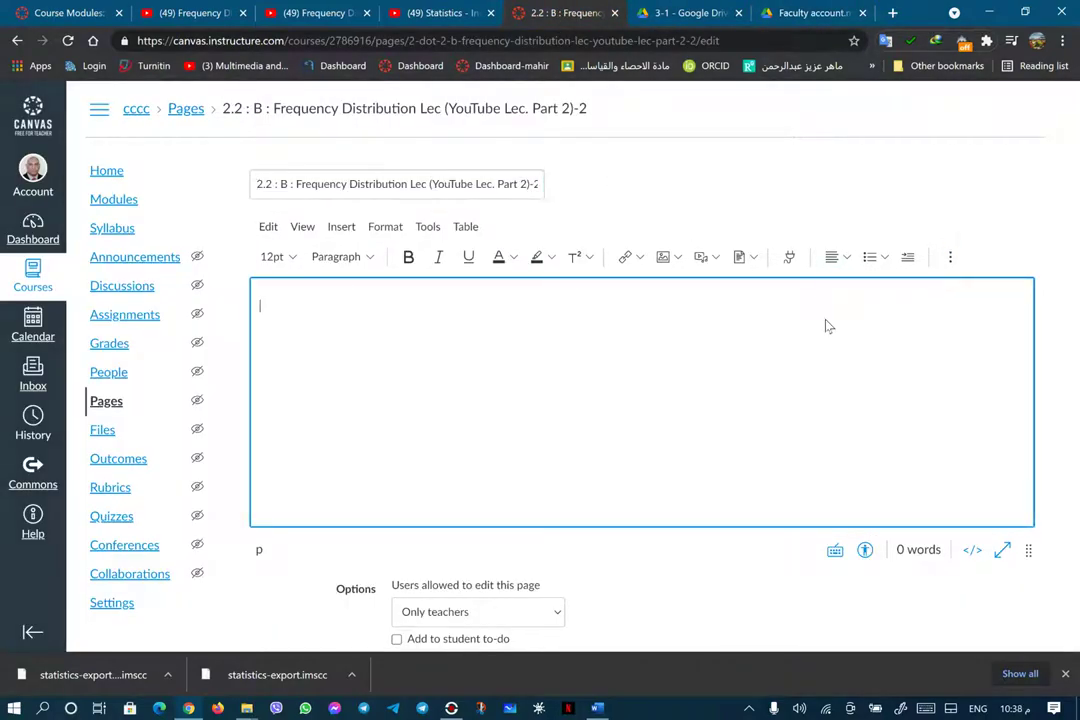
right_click(508, 394)
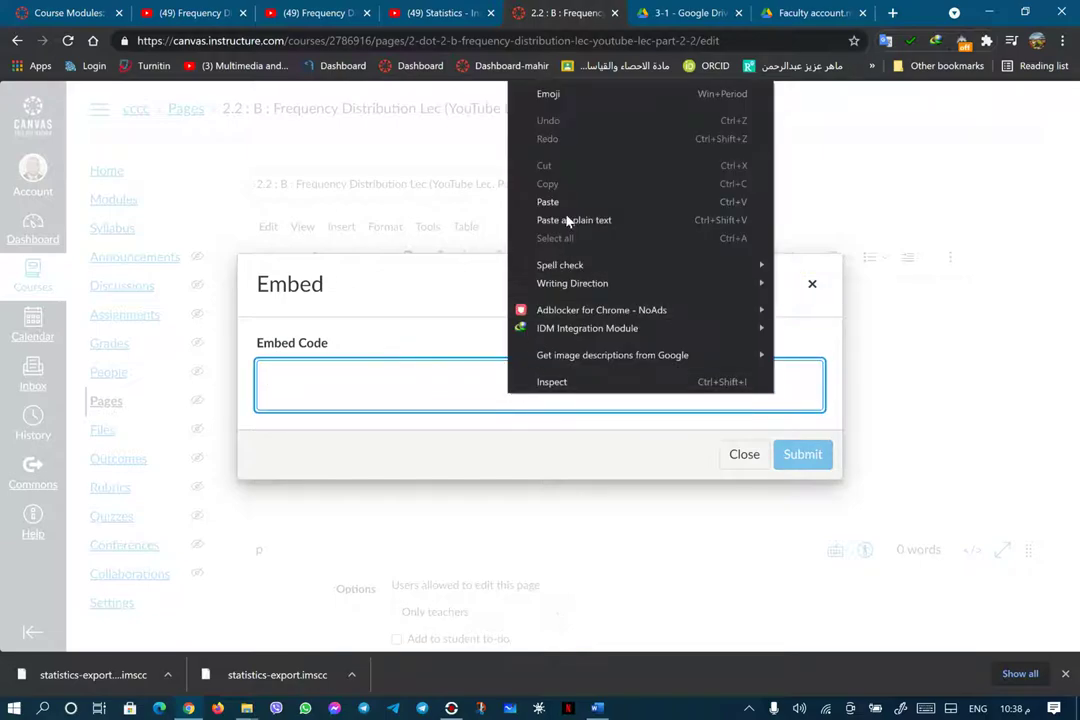
click(535, 202)
click(795, 454)
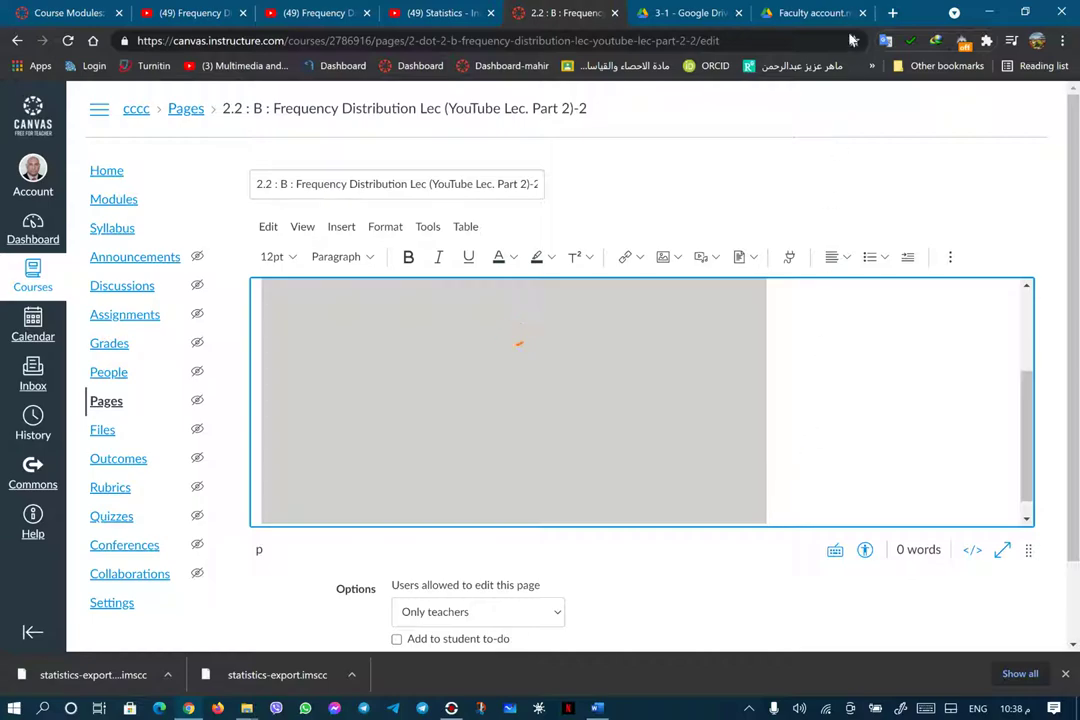
Close the browser tab of Faculty account.mp4 and return to the Canvas page editor
click(814, 13)
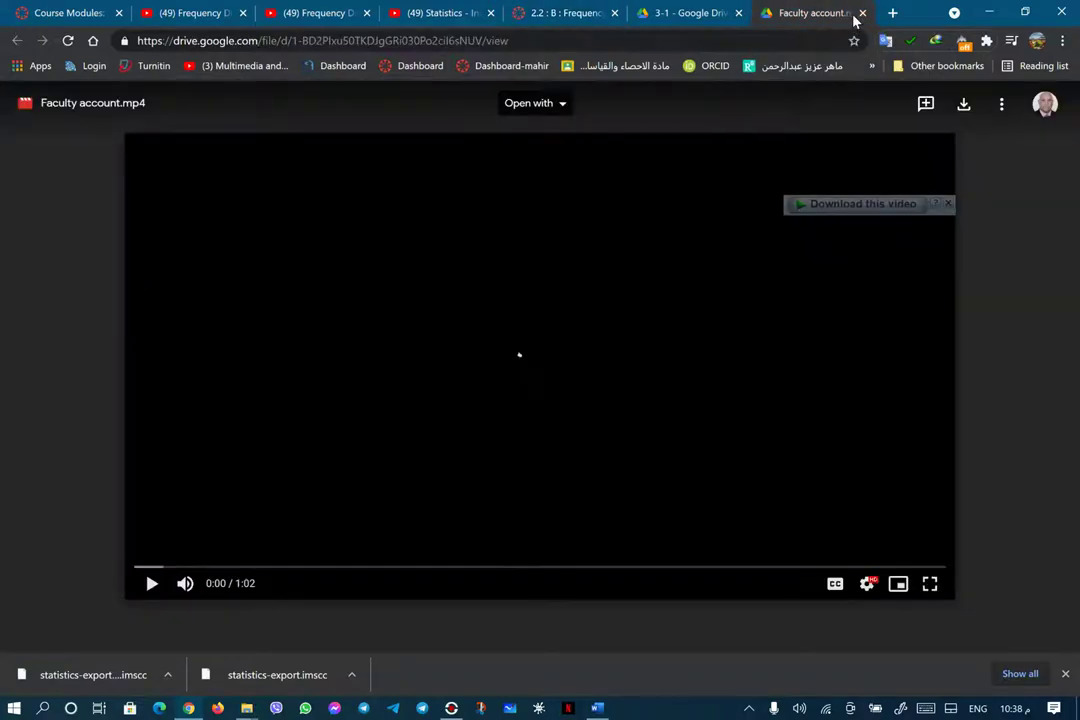
click(862, 13)
click(628, 20)
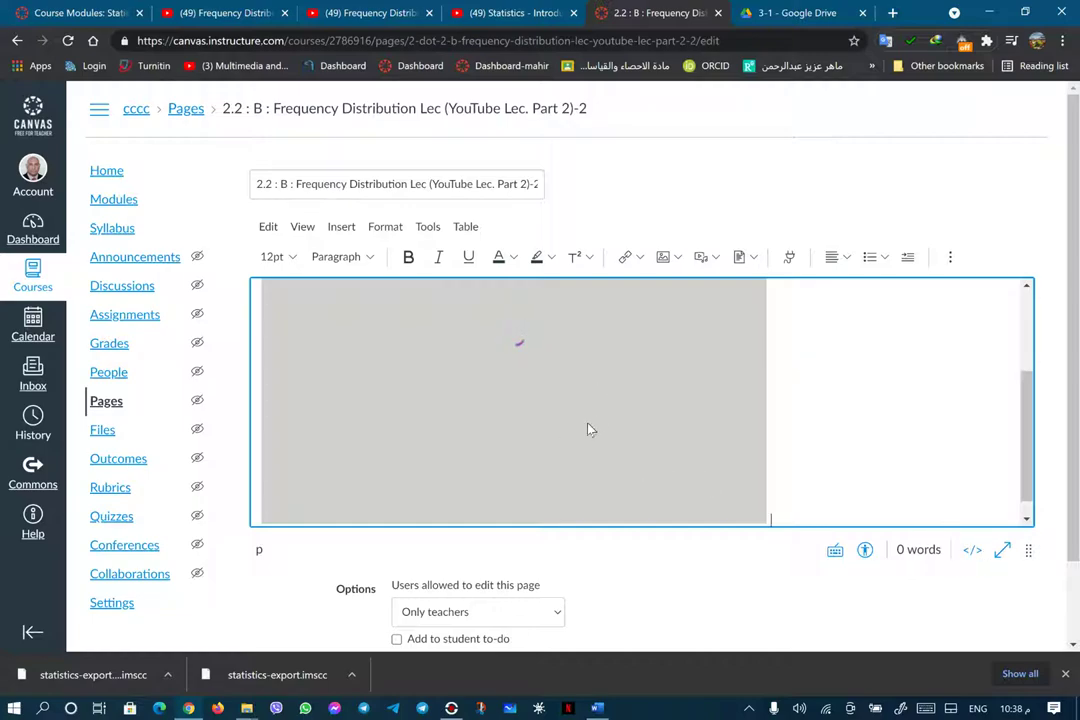
Set the embedded video's width and height to 1000 in the page's HTML code and save the page
click(972, 550)
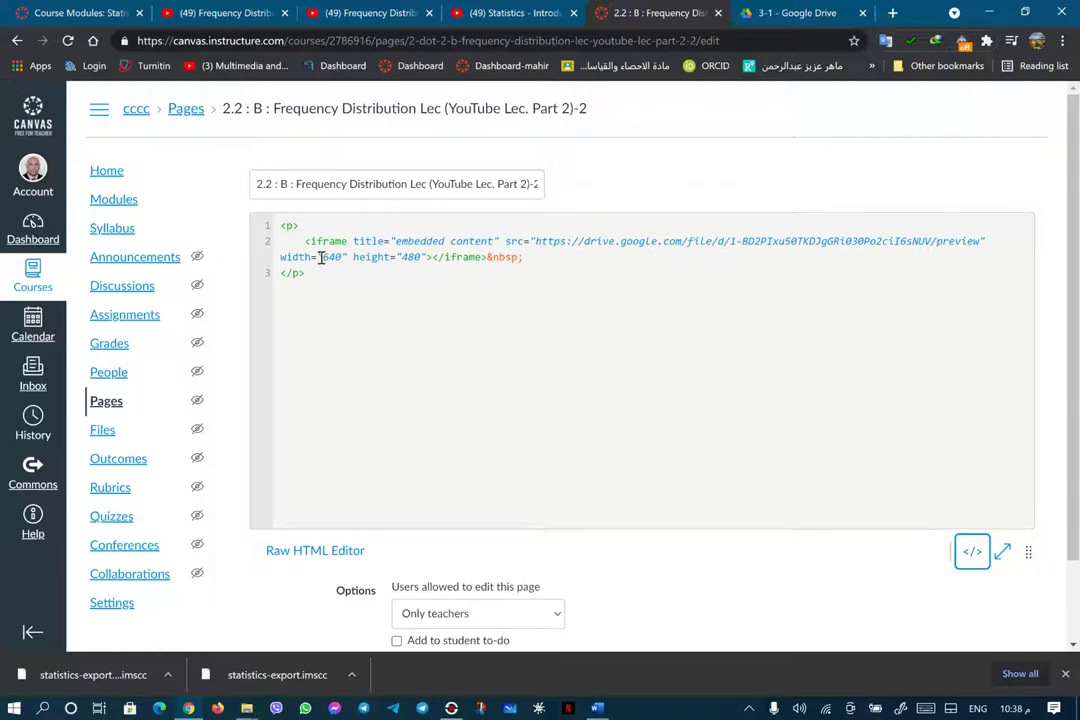
drag(322, 257, 337, 256)
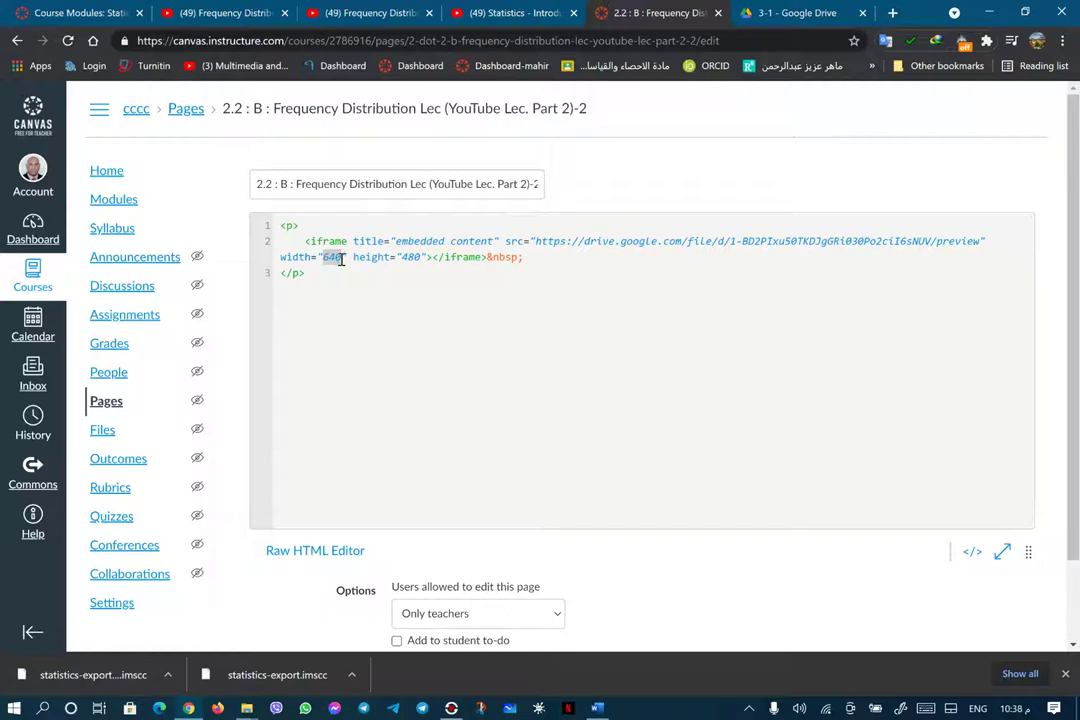
text(1000)
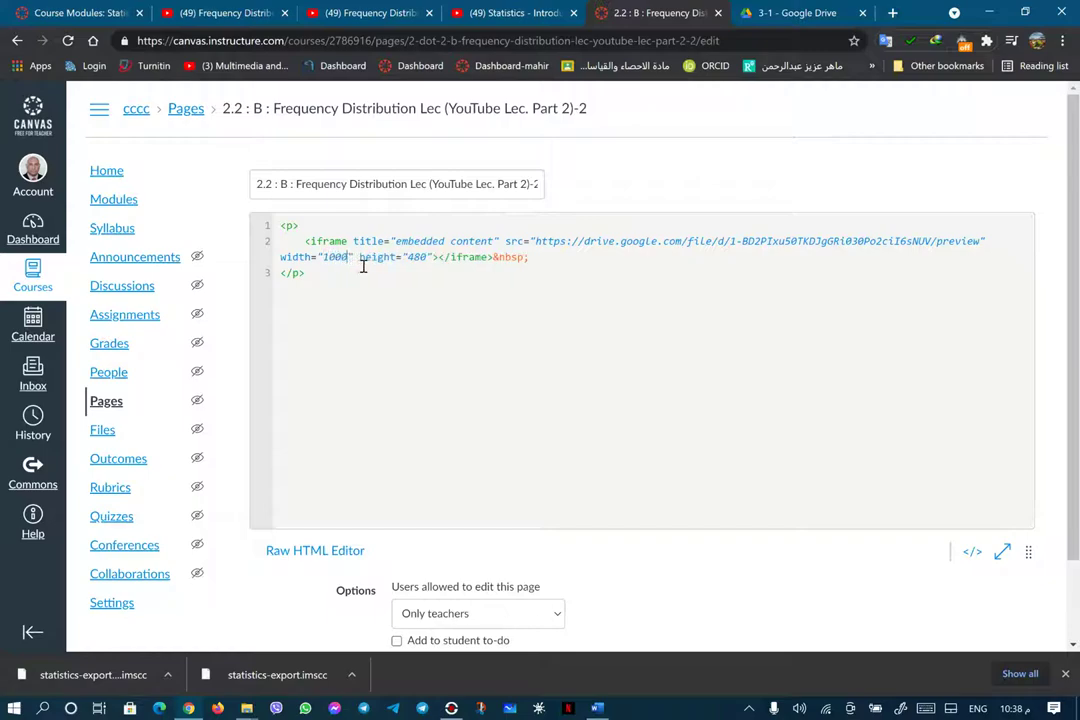
drag(408, 257, 424, 257)
text(1000)
scroll(818, 533, down, 1)
click(1013, 608)
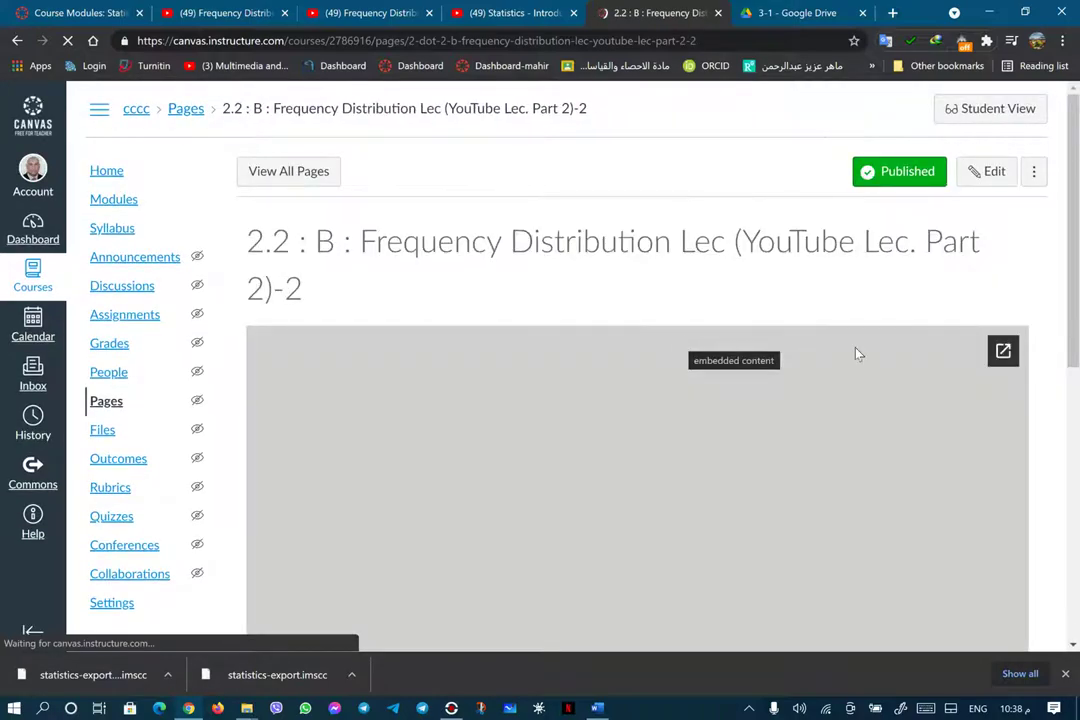
Look over the embedded video on the saved page and switch to the YouTube video Statistics - Introduction to Statistics
scroll(1048, 330, down, 4)
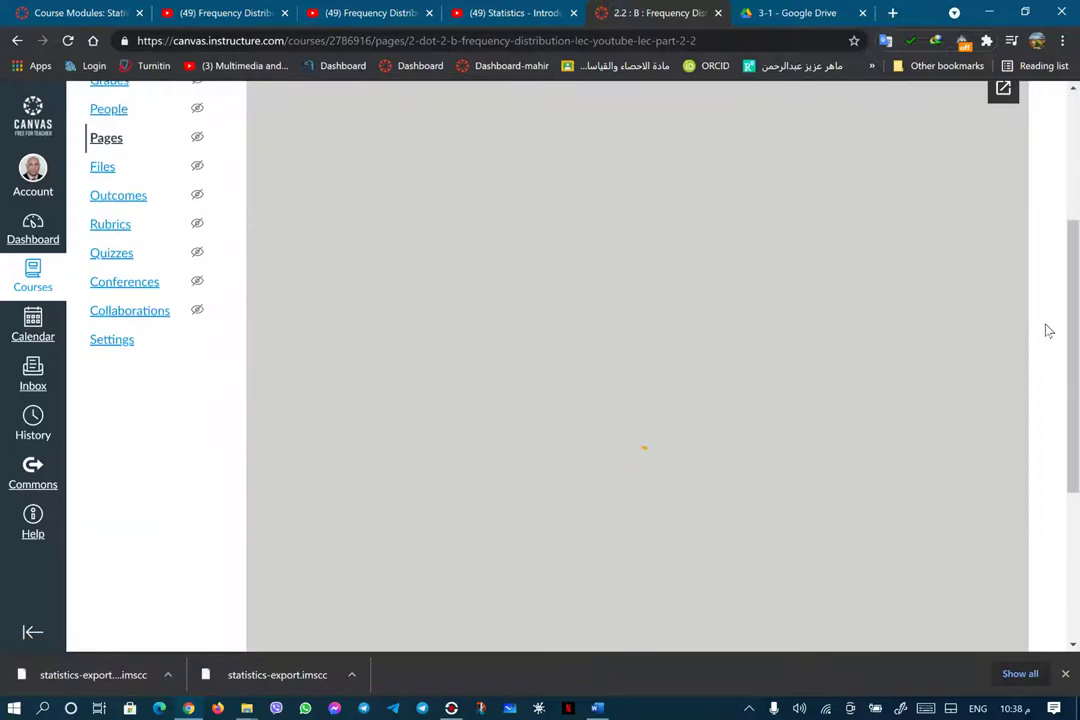
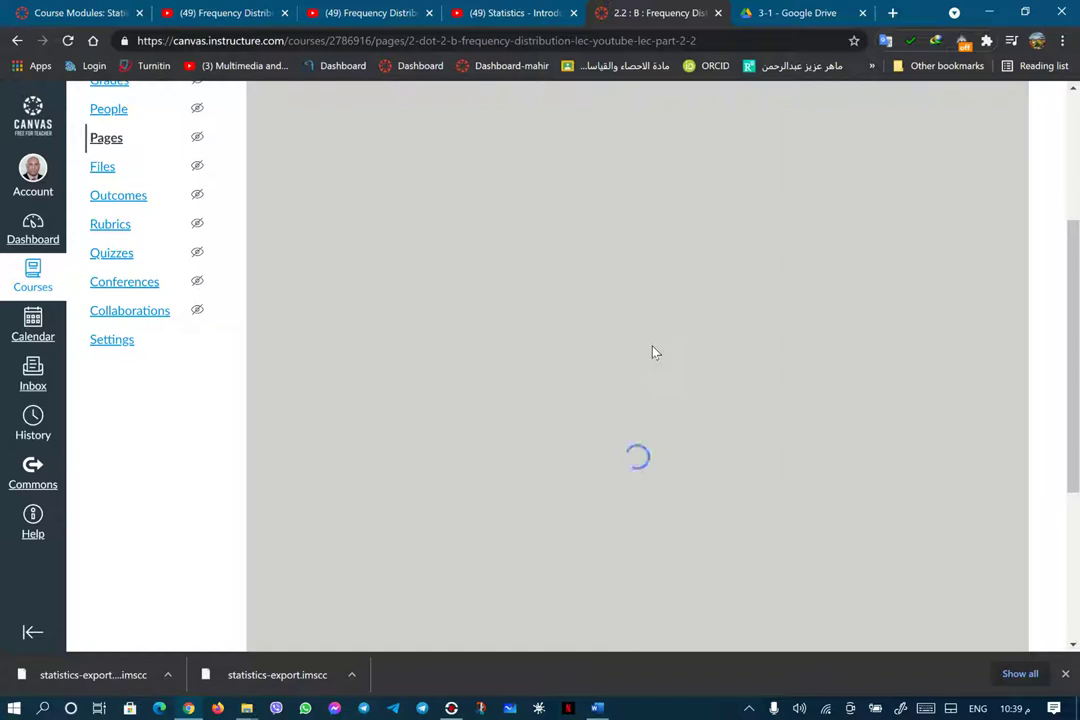
click(533, 15)
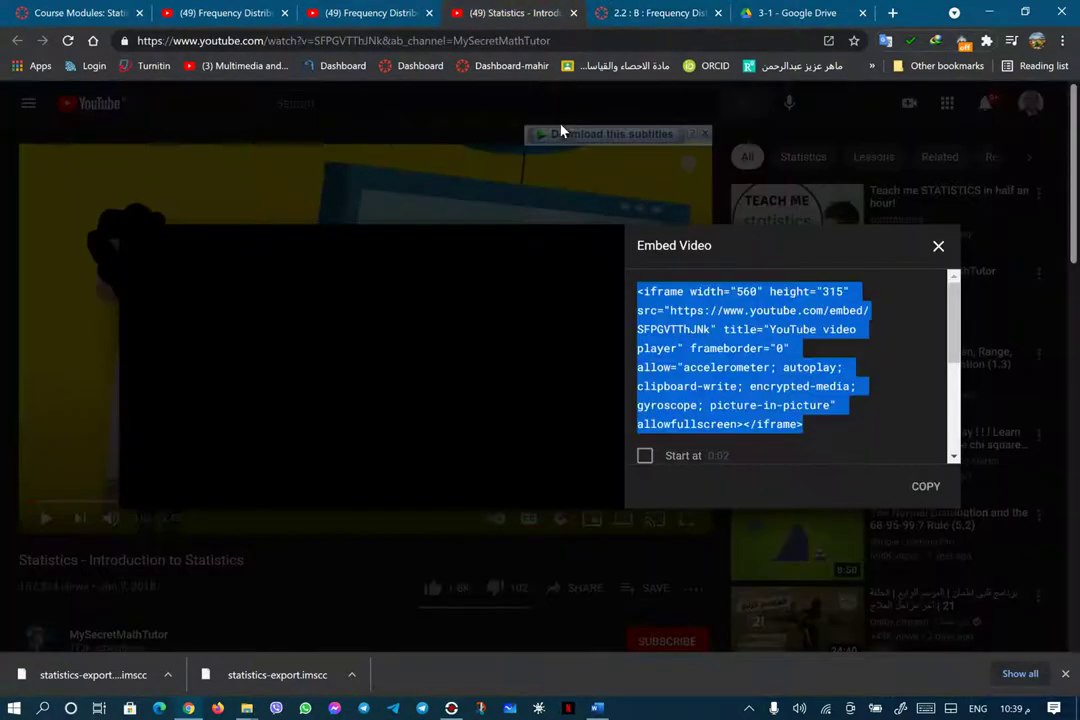
Close the YouTube embed dialog and open the page 2.1: A : Frequency Distribution-2 from the Canvas course's modules
click(937, 246)
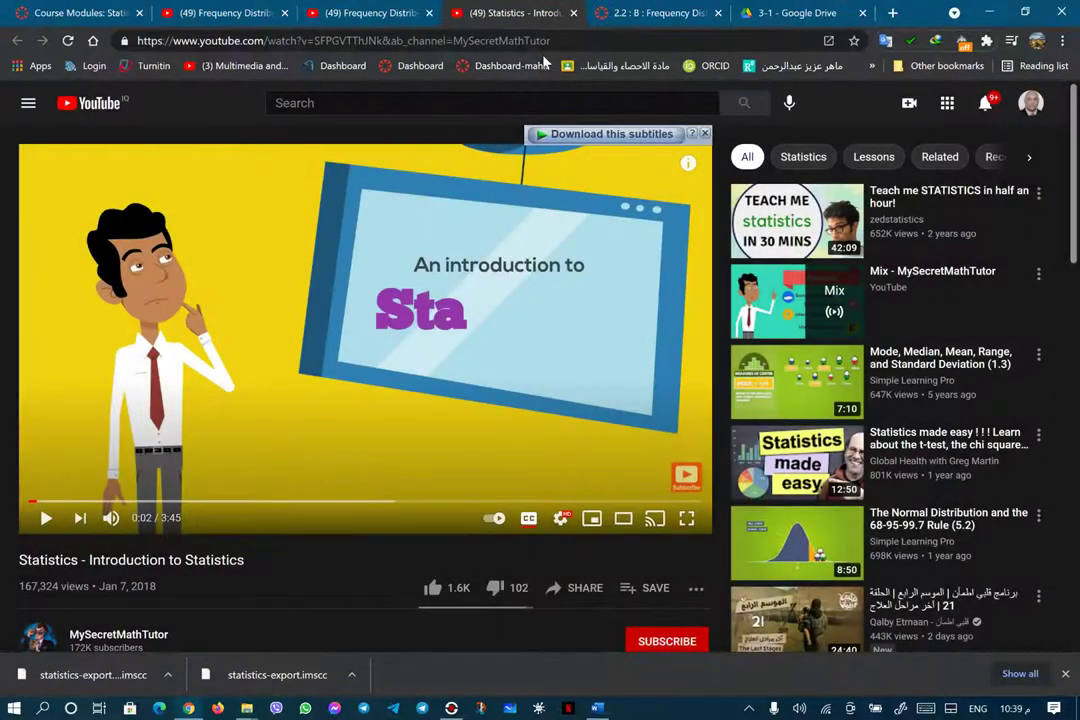
click(786, 14)
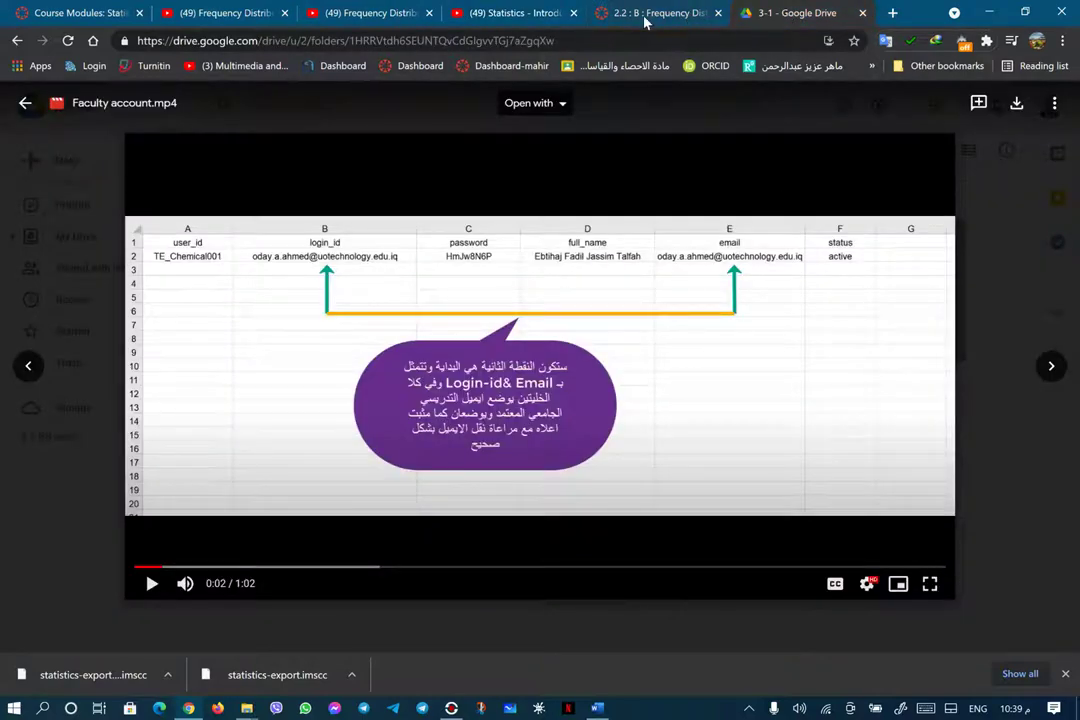
click(618, 14)
scroll(150, 160, up, 3)
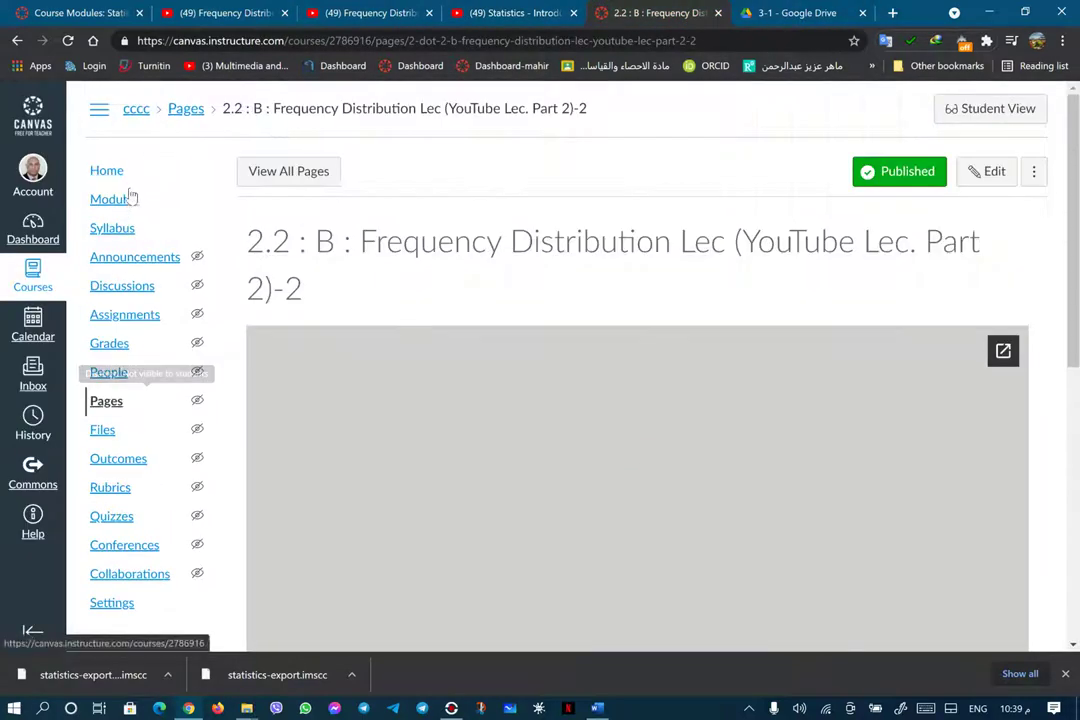
click(112, 205)
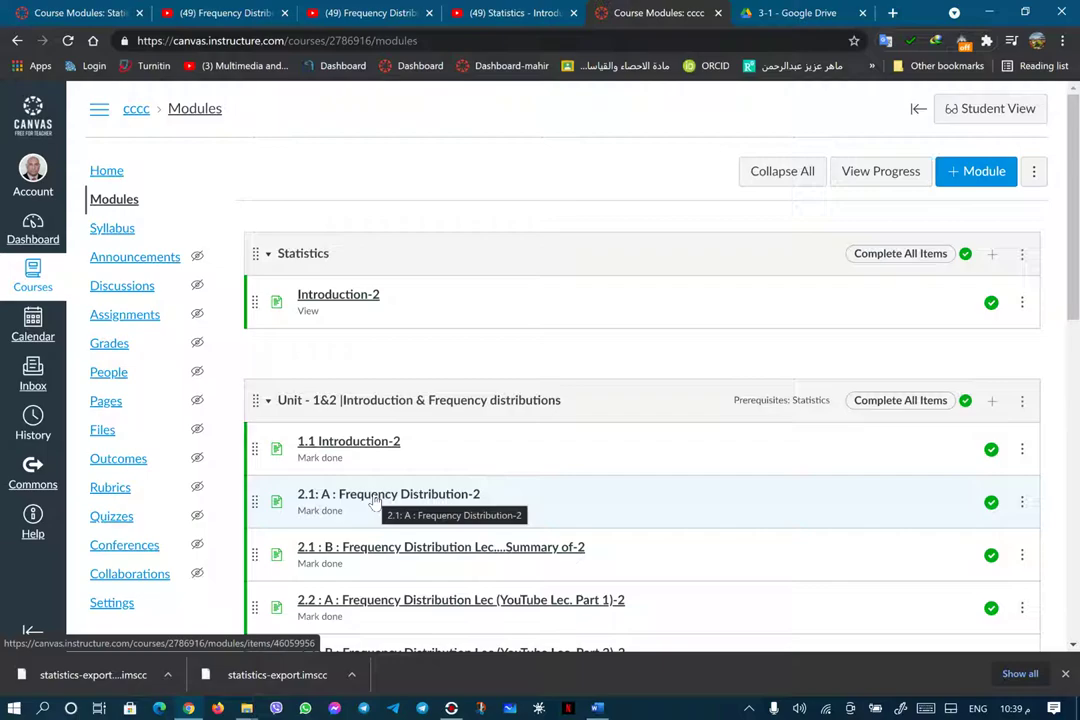
click(375, 500)
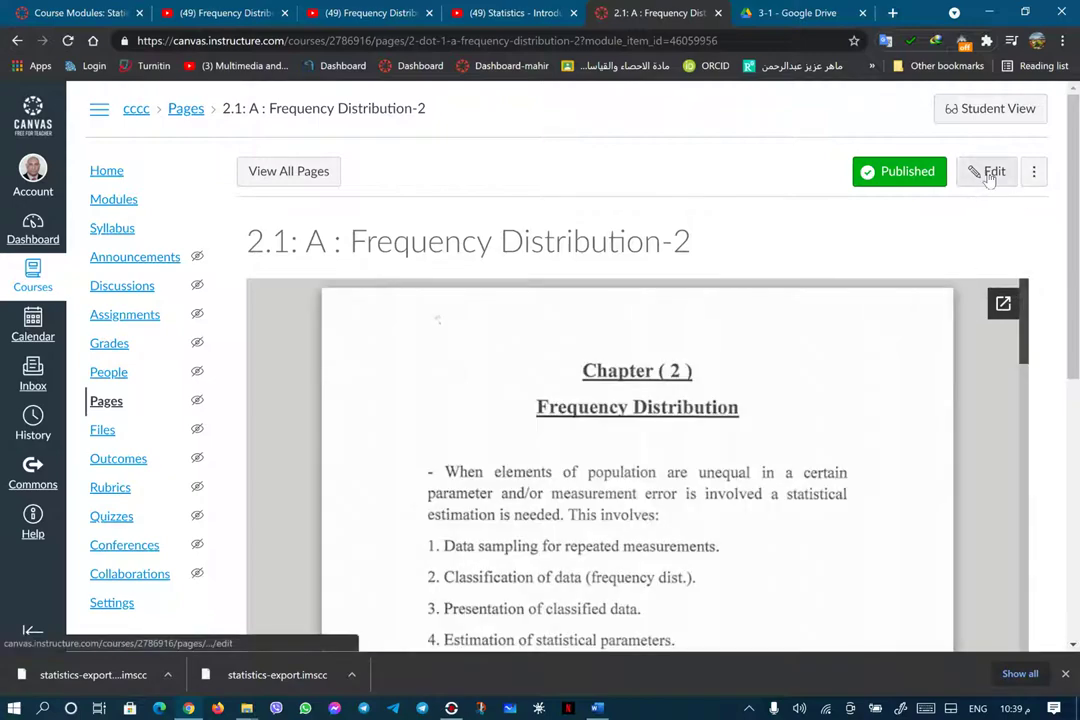
Delete all of the page's existing HTML code, including the embedded document, and save the empty page
click(988, 172)
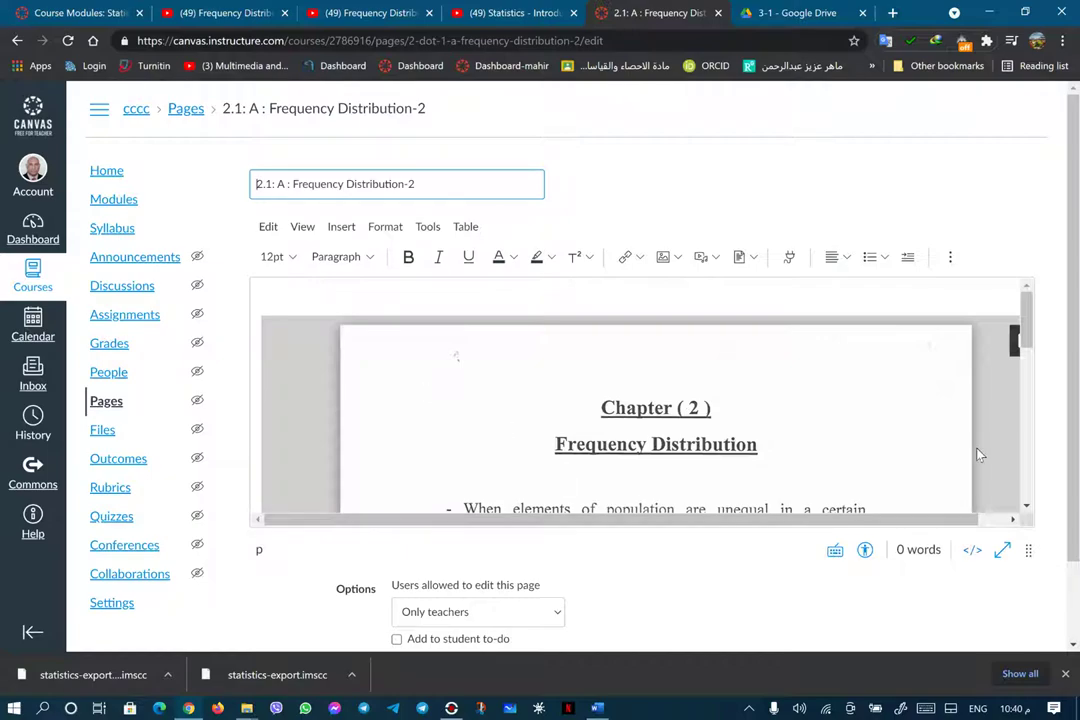
click(972, 552)
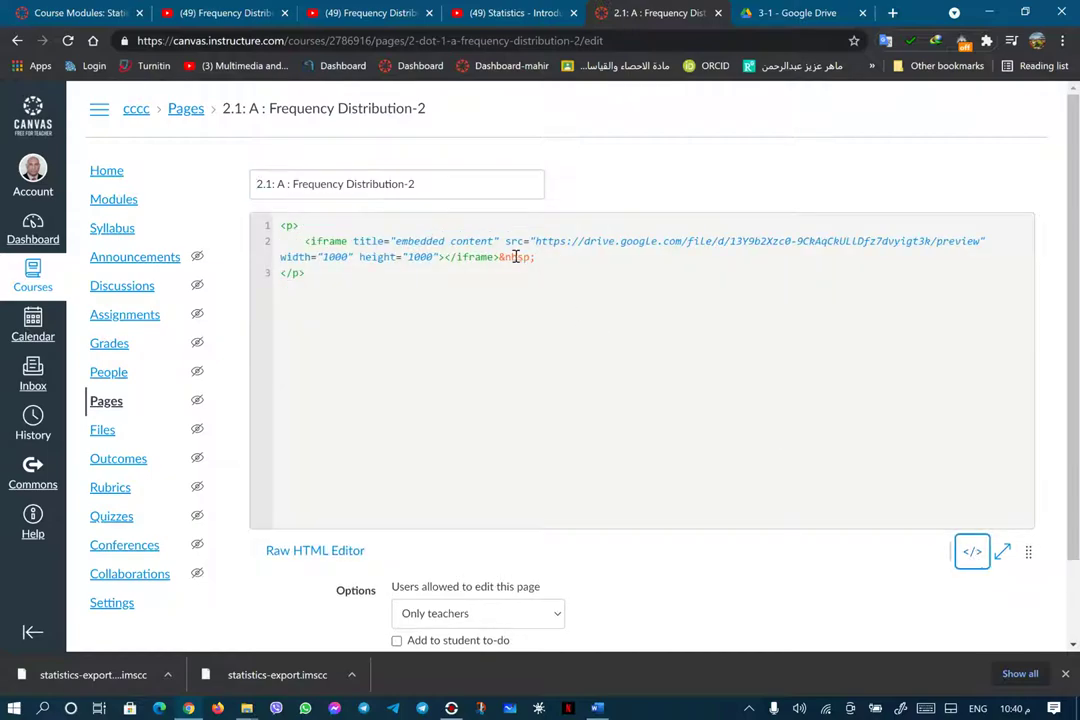
key(ctrl+a)
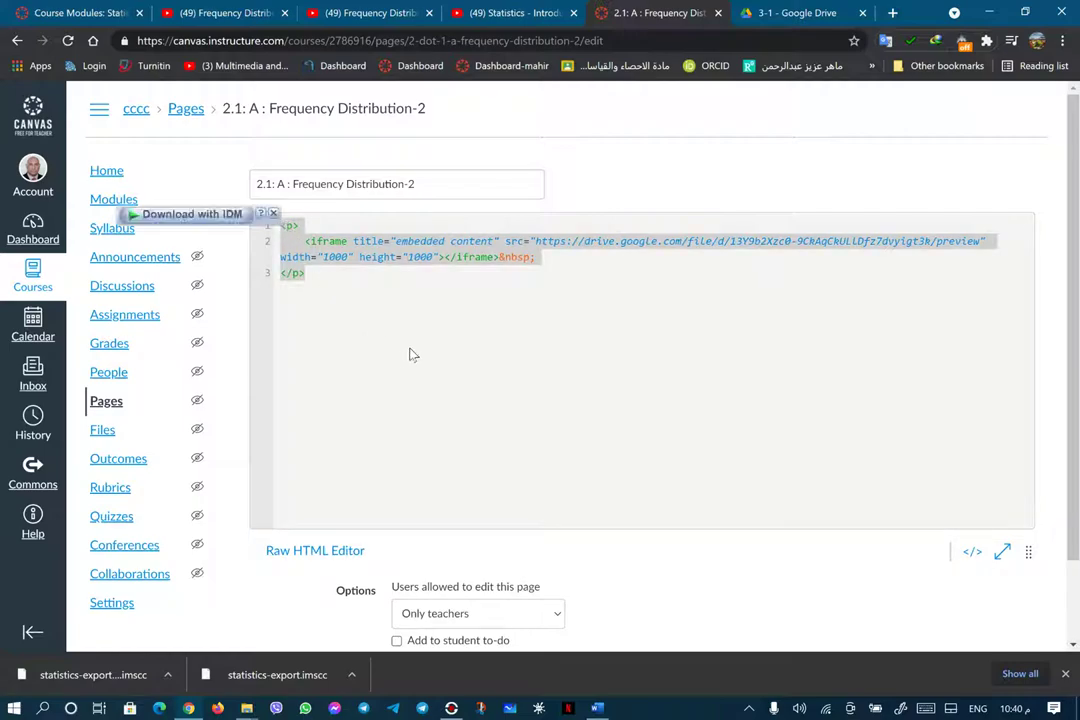
key(BackSpace)
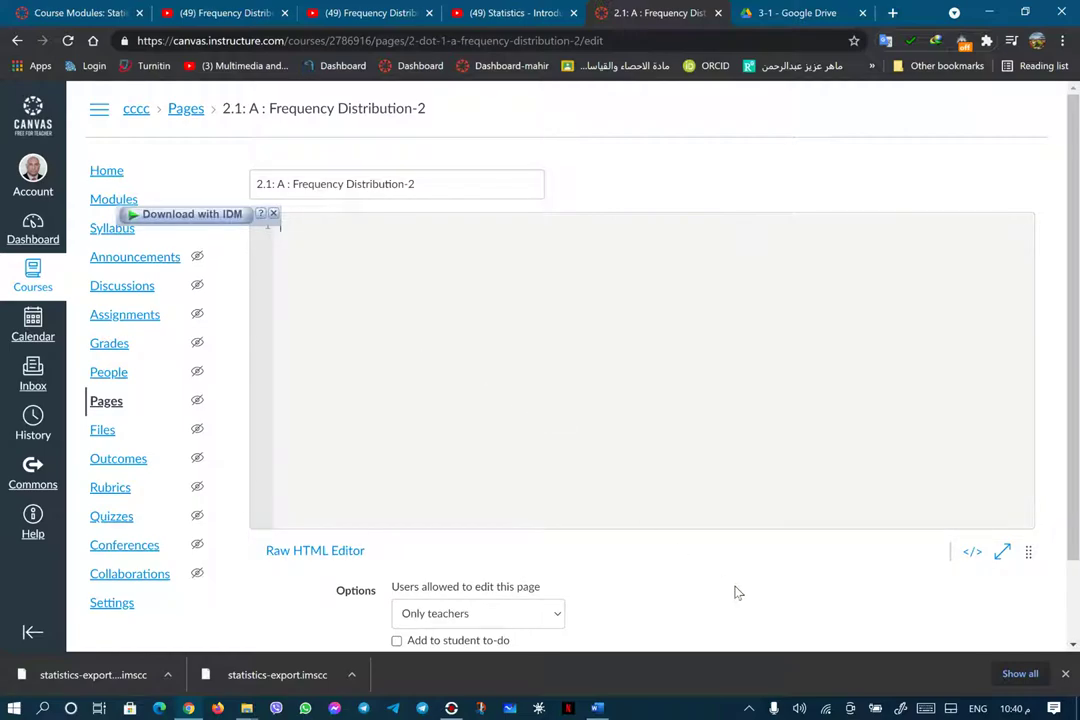
scroll(815, 630, down, 2)
click(1015, 610)
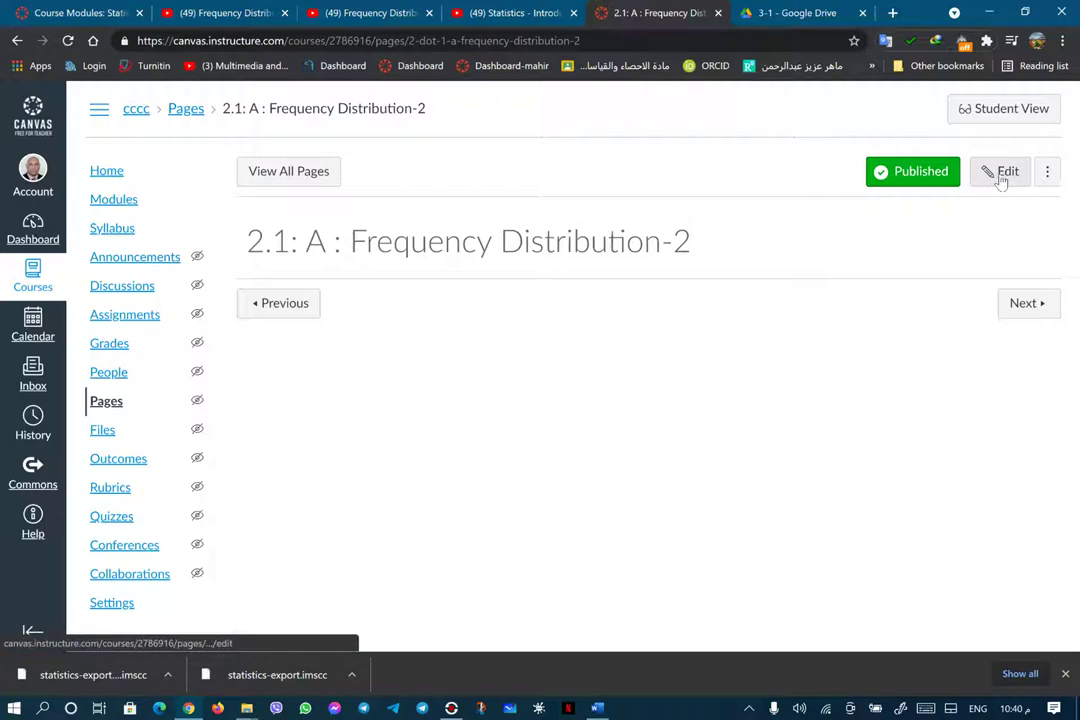
Switch to Google Drive and close the Faculty account.mp4 preview to return to the 3-1 folder
click(797, 13)
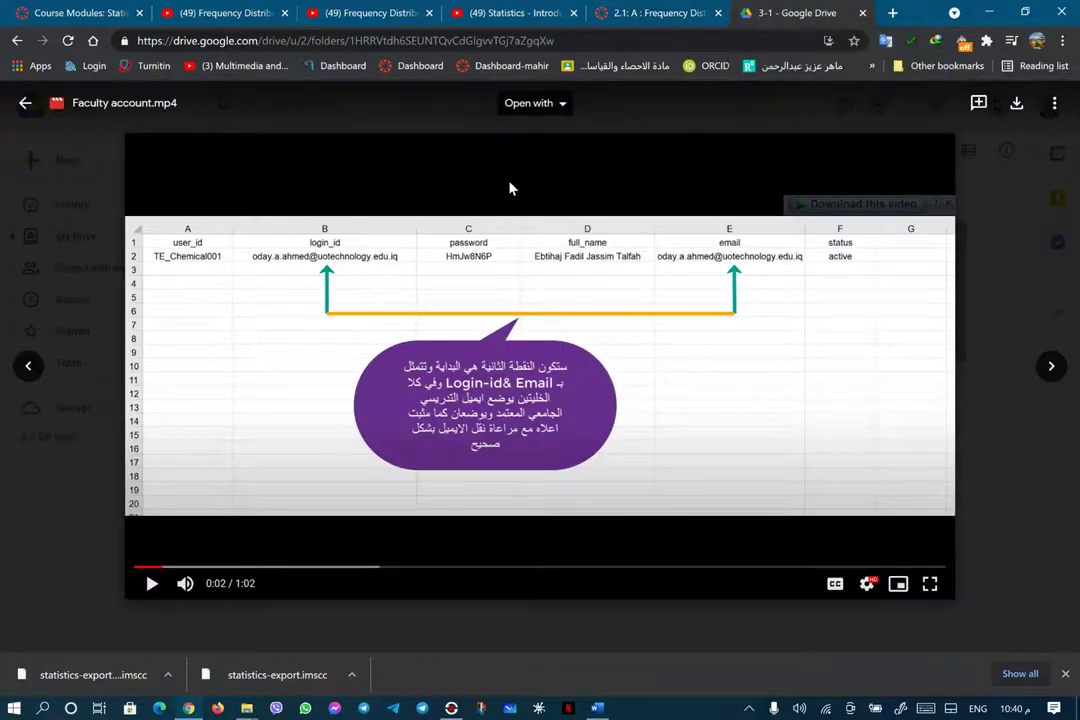
click(60, 300)
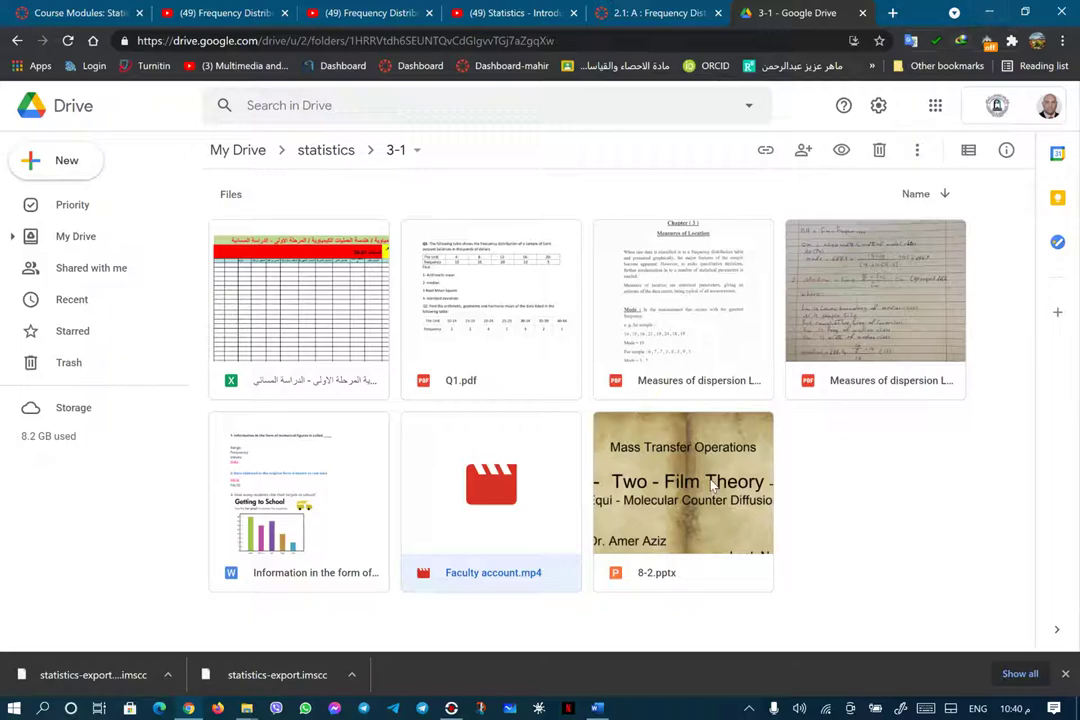
click(1025, 12)
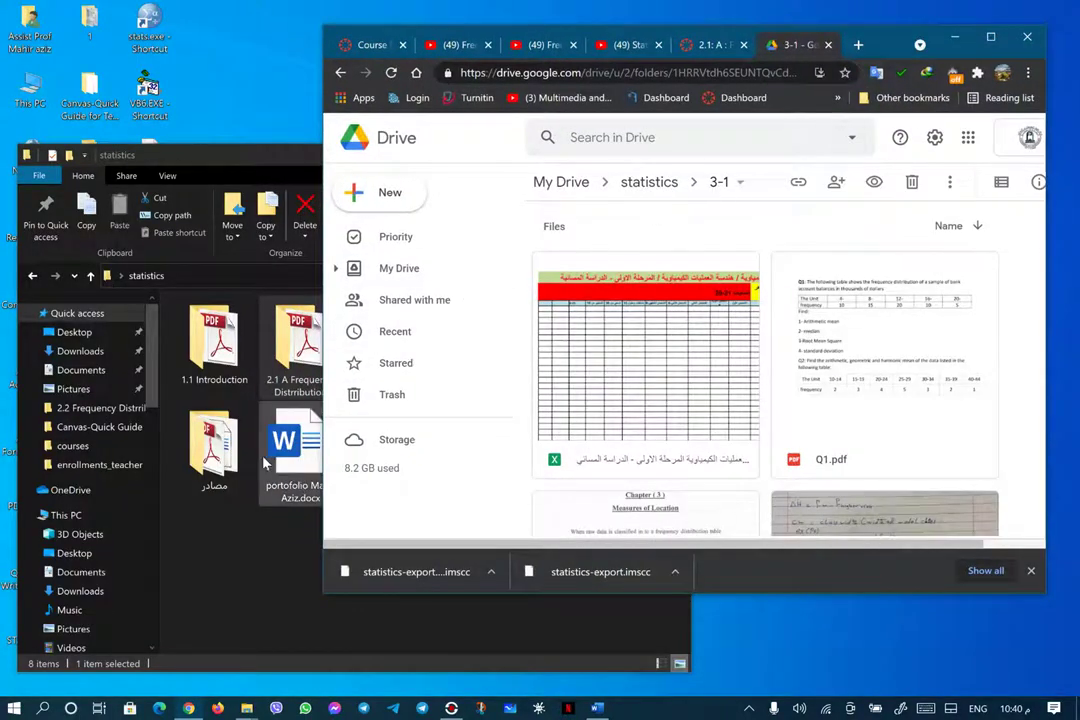
click(990, 36)
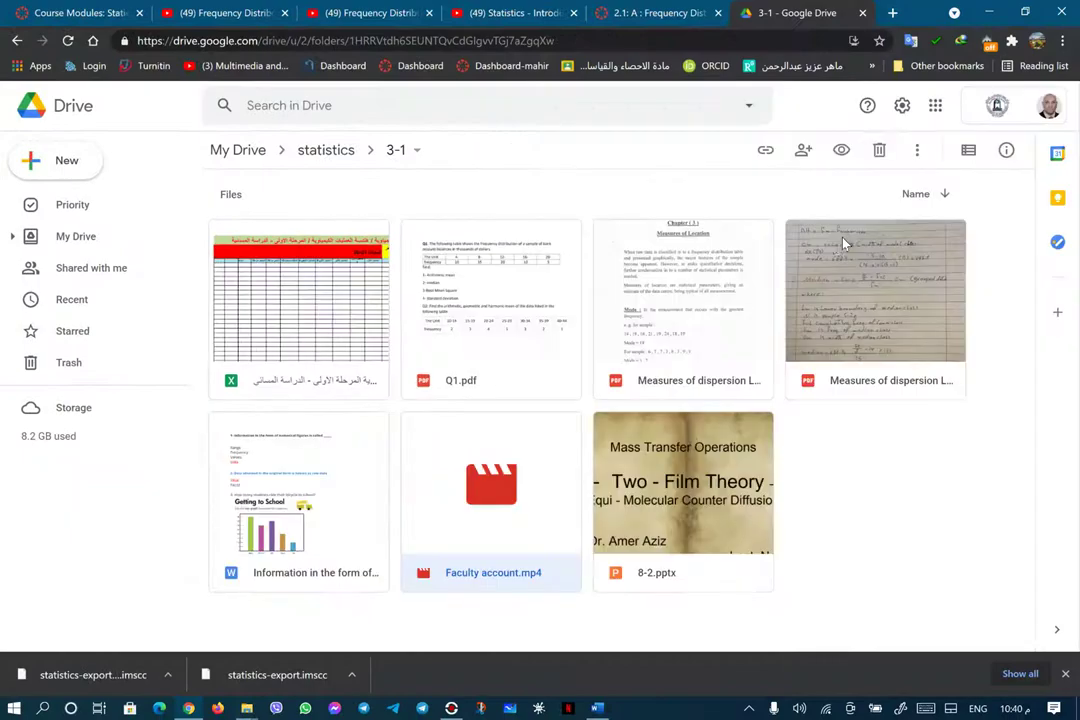
Set the link sharing of 8-2.pptx to Anyone with the link and finish the sharing settings
right_click(673, 497)
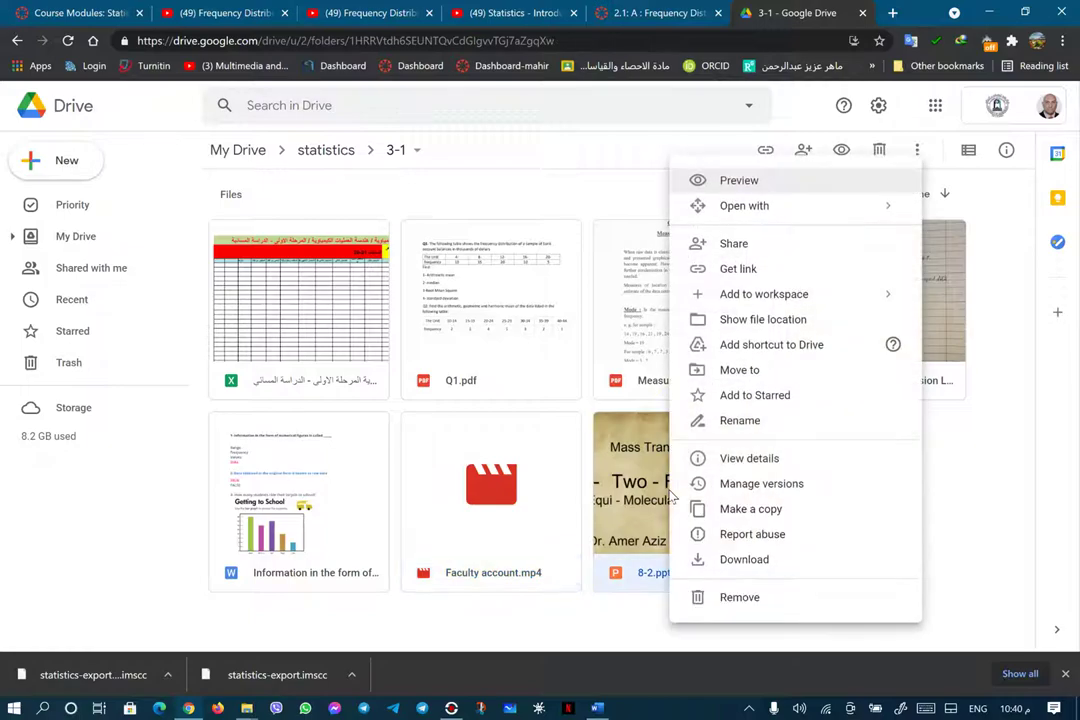
click(755, 270)
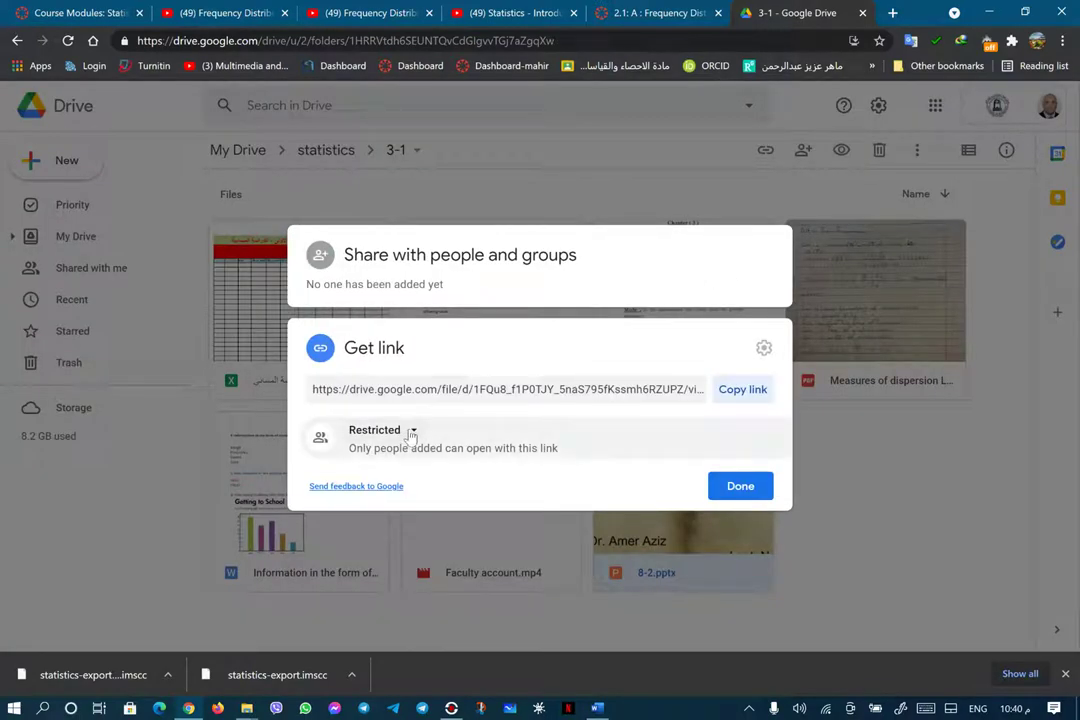
click(413, 433)
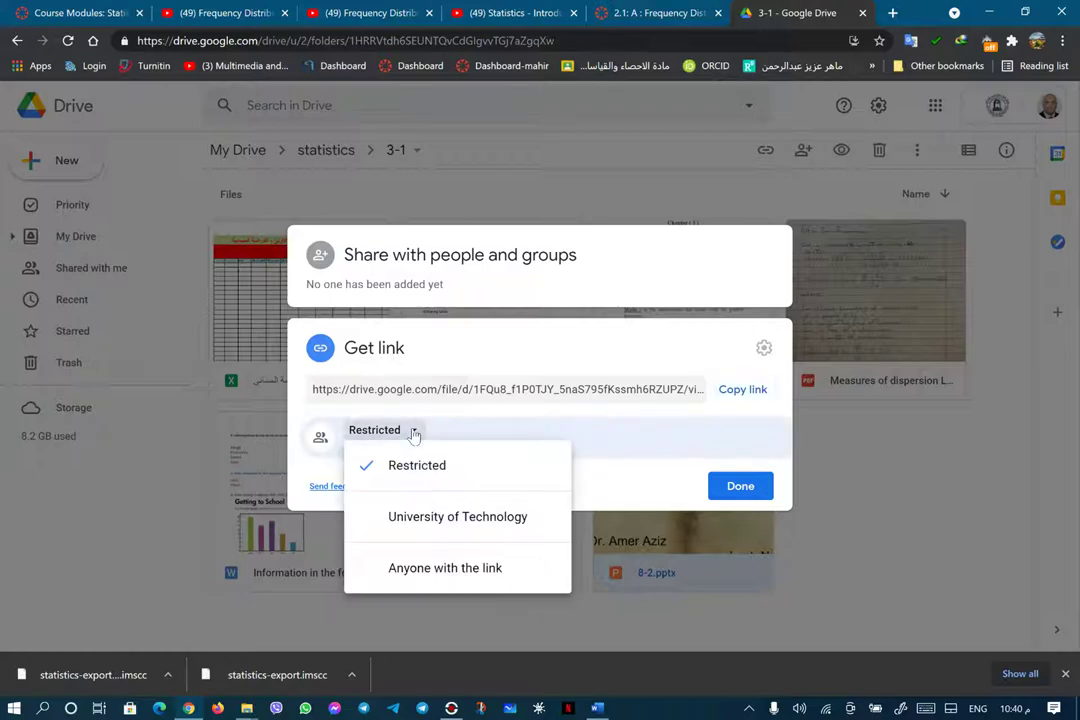
click(418, 574)
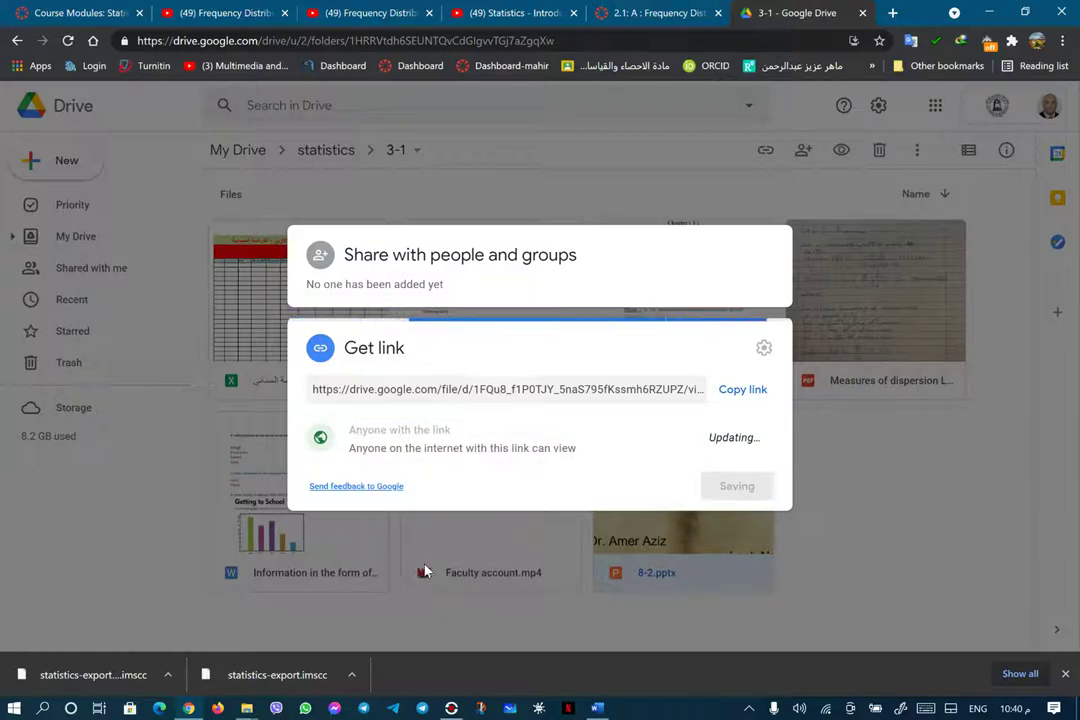
click(740, 513)
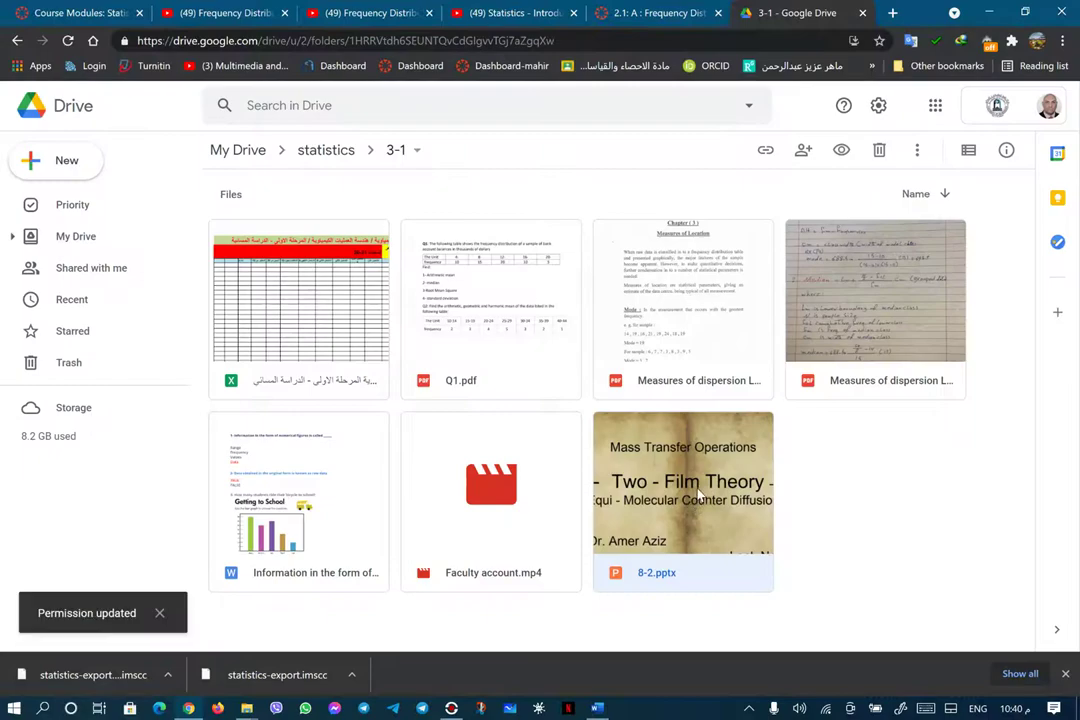
Open the 8-2.pptx presentation in Google Slides and publish it to the web with the default slide timing
double_click(699, 494)
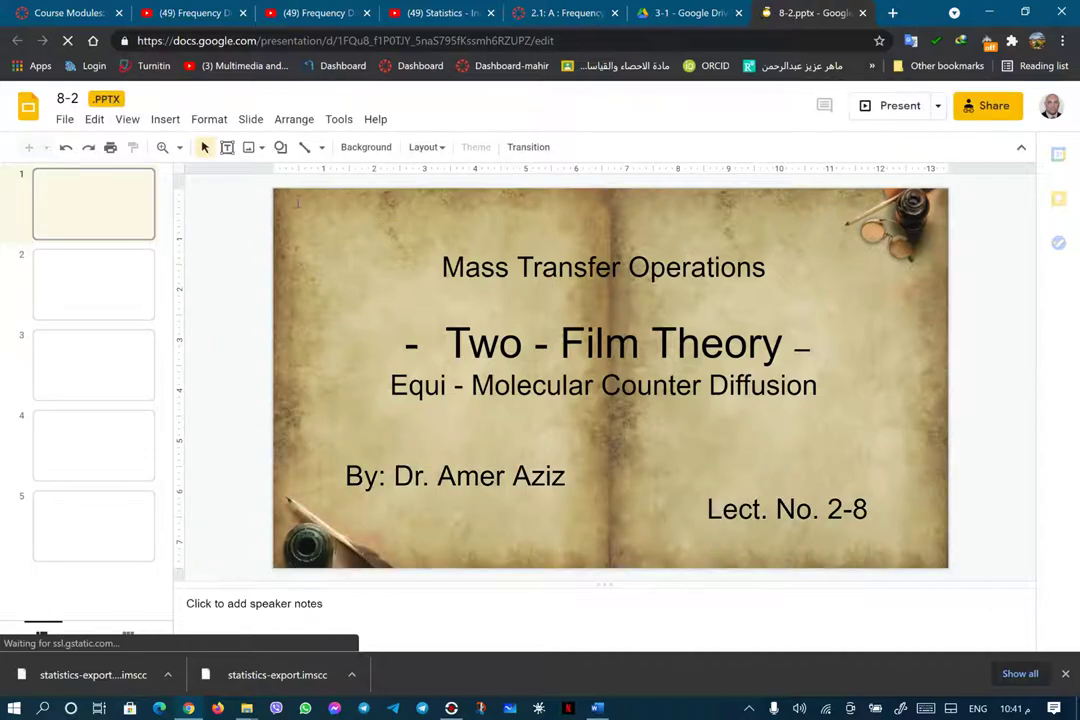
click(65, 120)
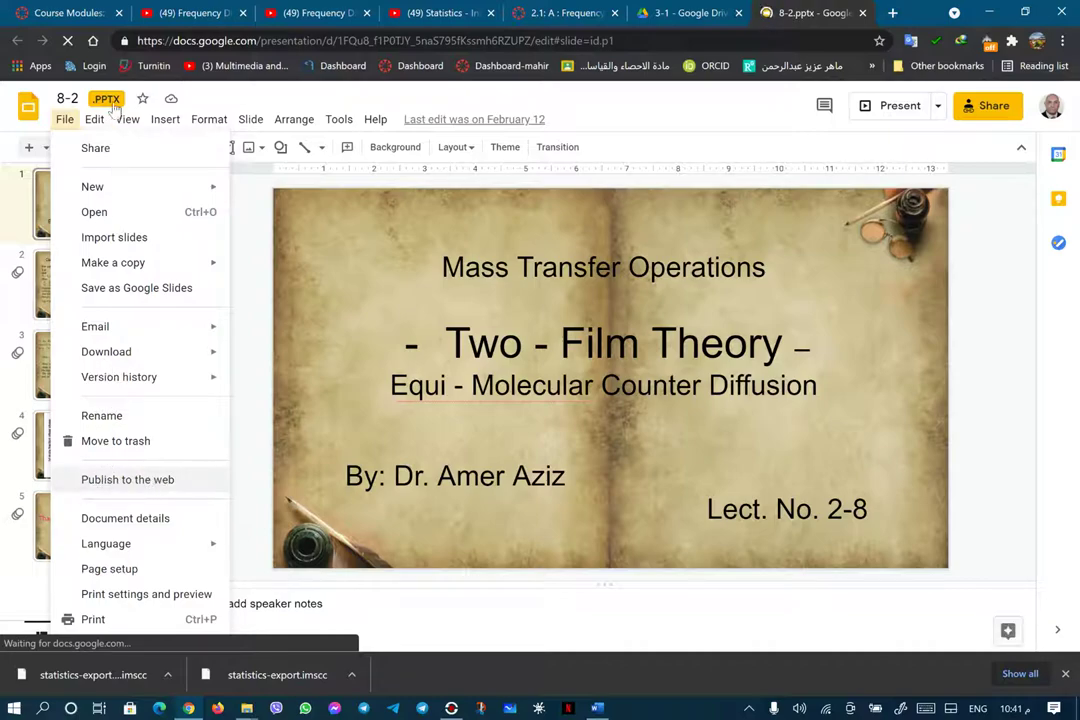
click(66, 120)
click(67, 120)
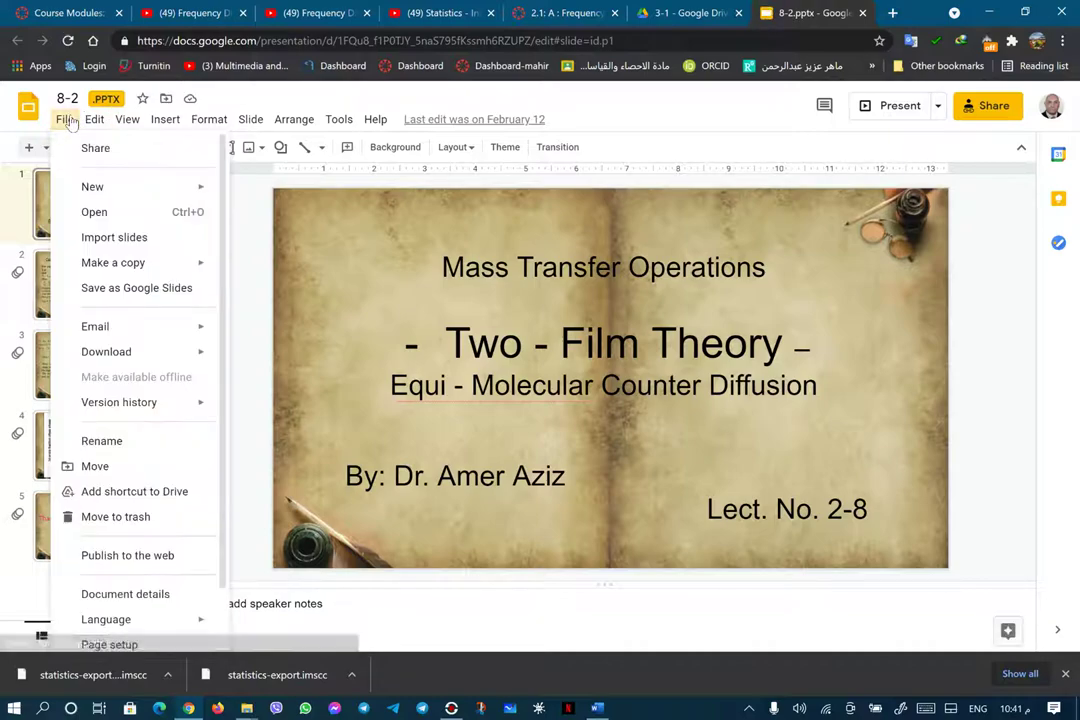
click(110, 556)
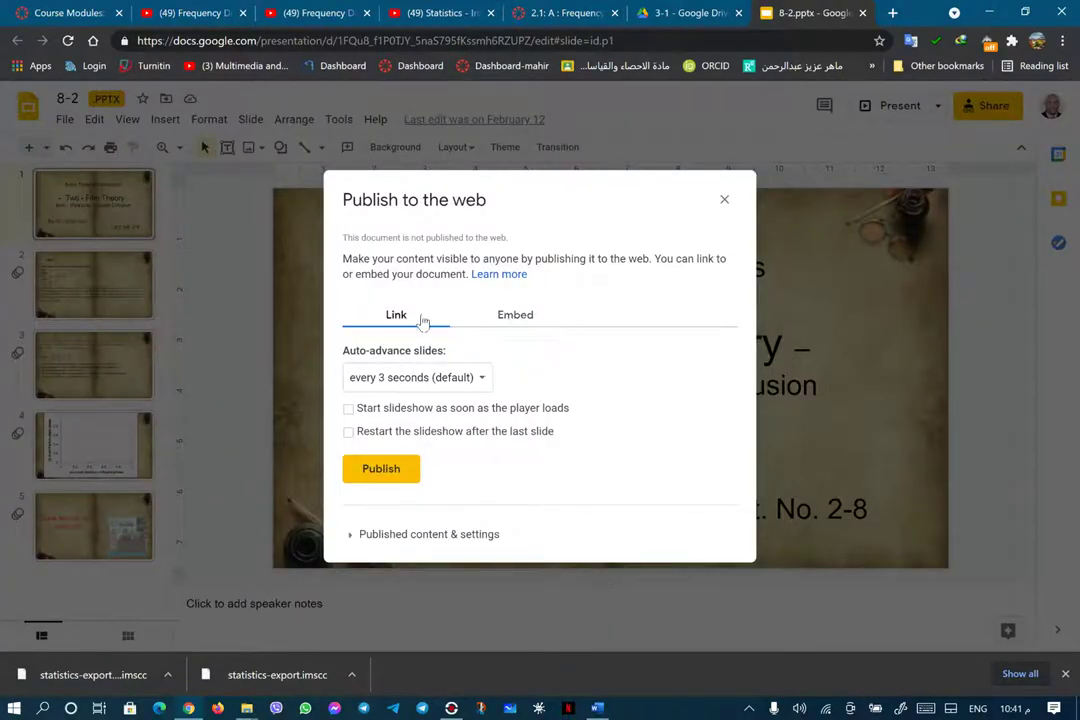
click(396, 472)
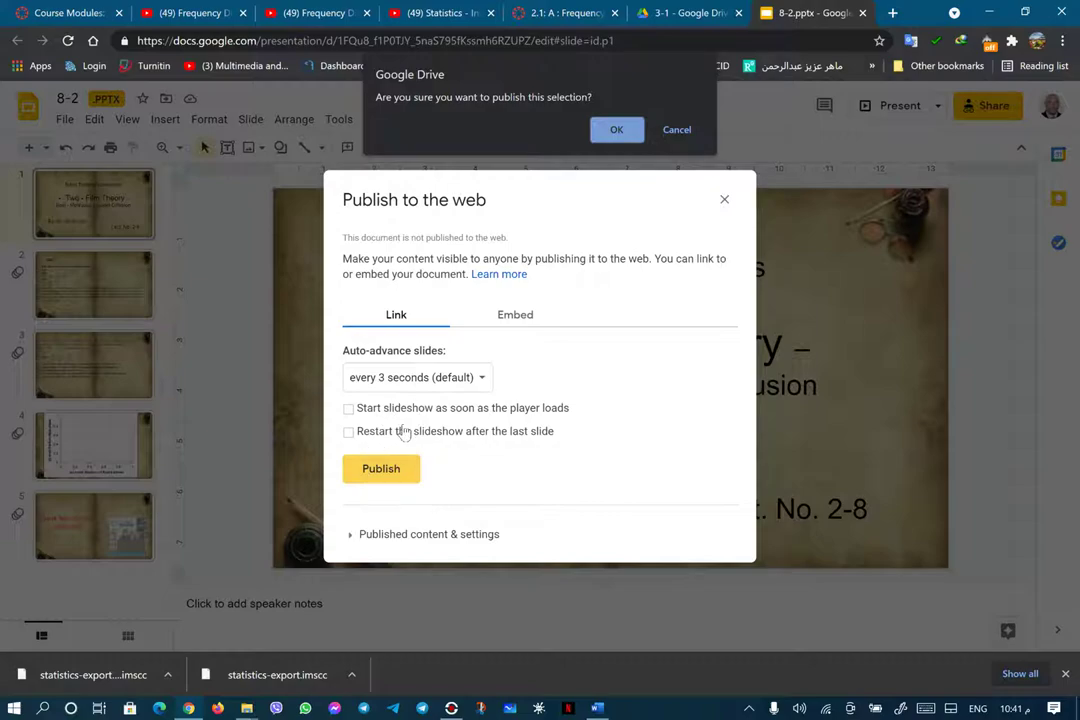
click(615, 131)
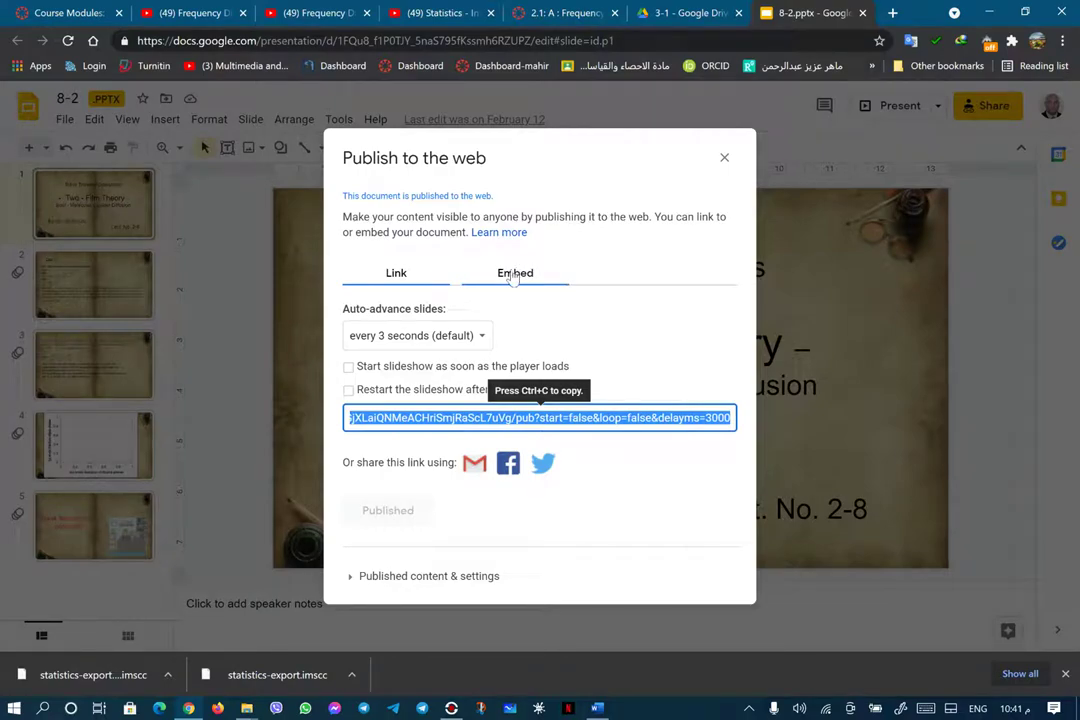
Copy the published presentation's iframe embed code and check the available slide sizes without changing the selection
click(513, 276)
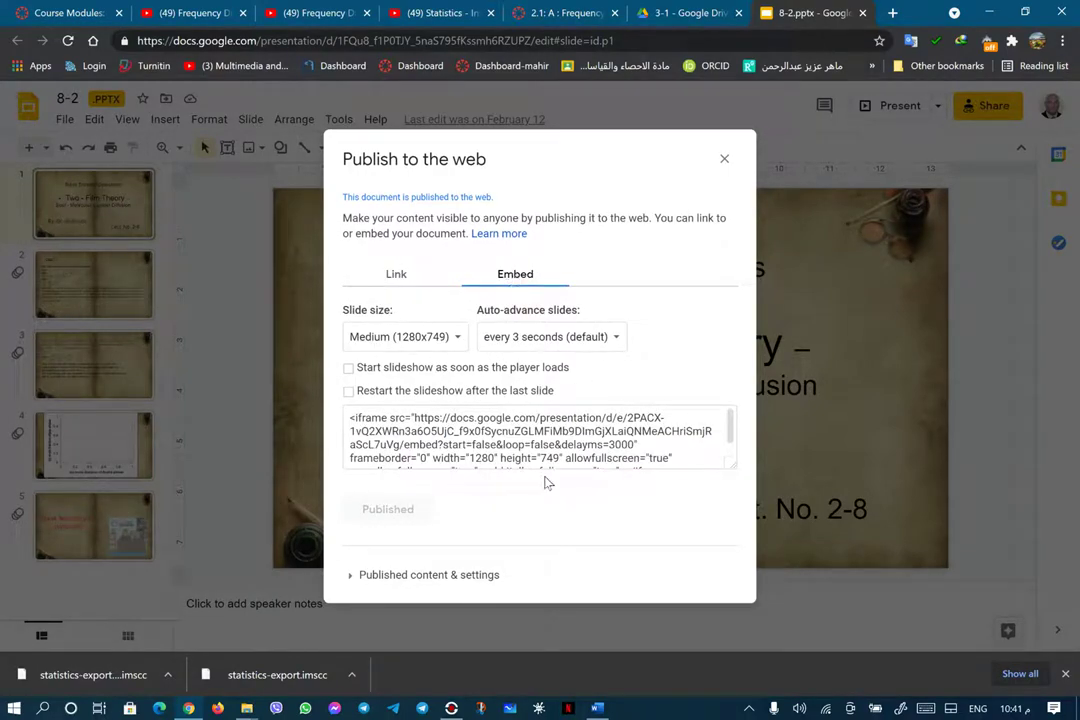
click(680, 453)
click(680, 453)
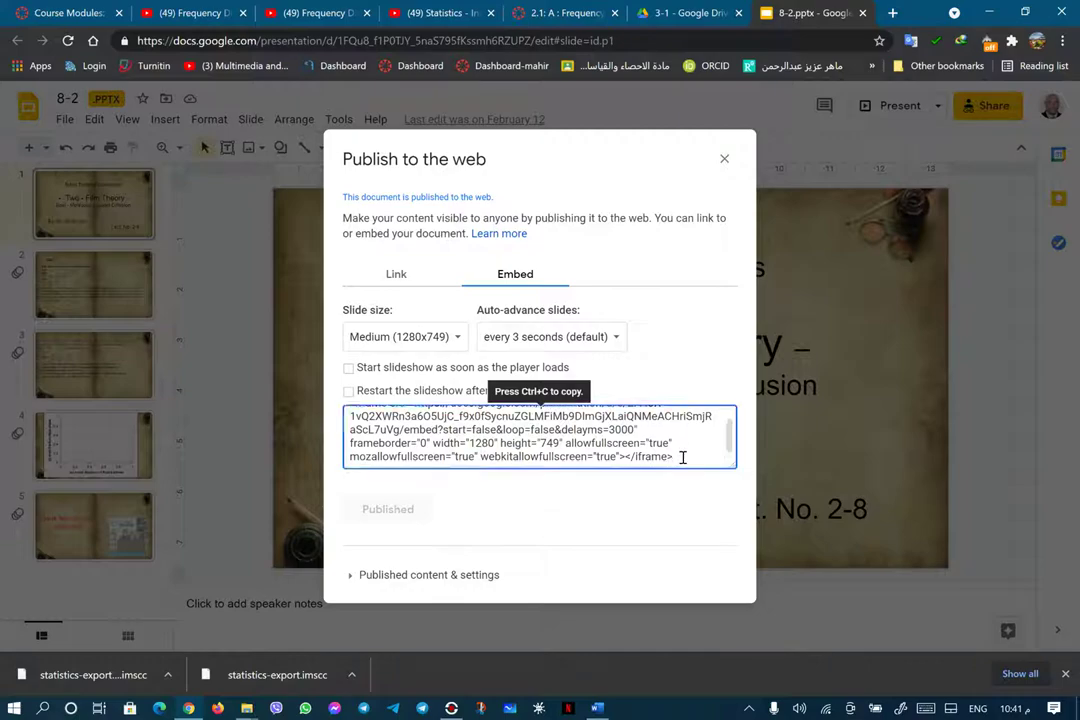
scroll(527, 441, up, 2)
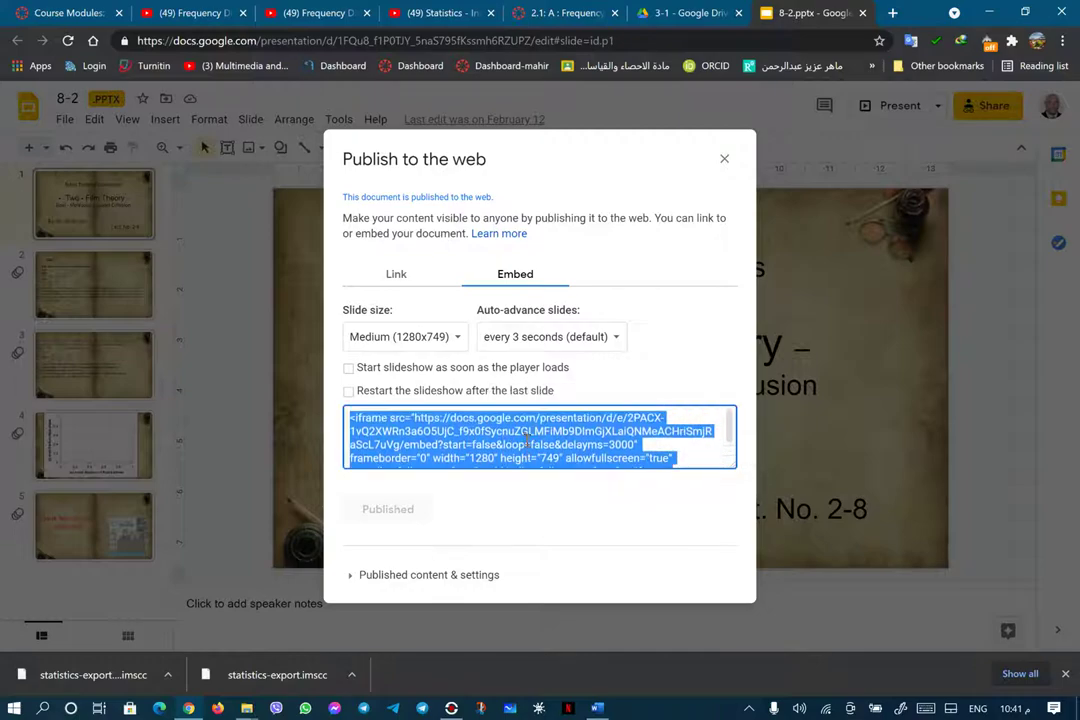
right_click(527, 441)
click(545, 452)
click(460, 338)
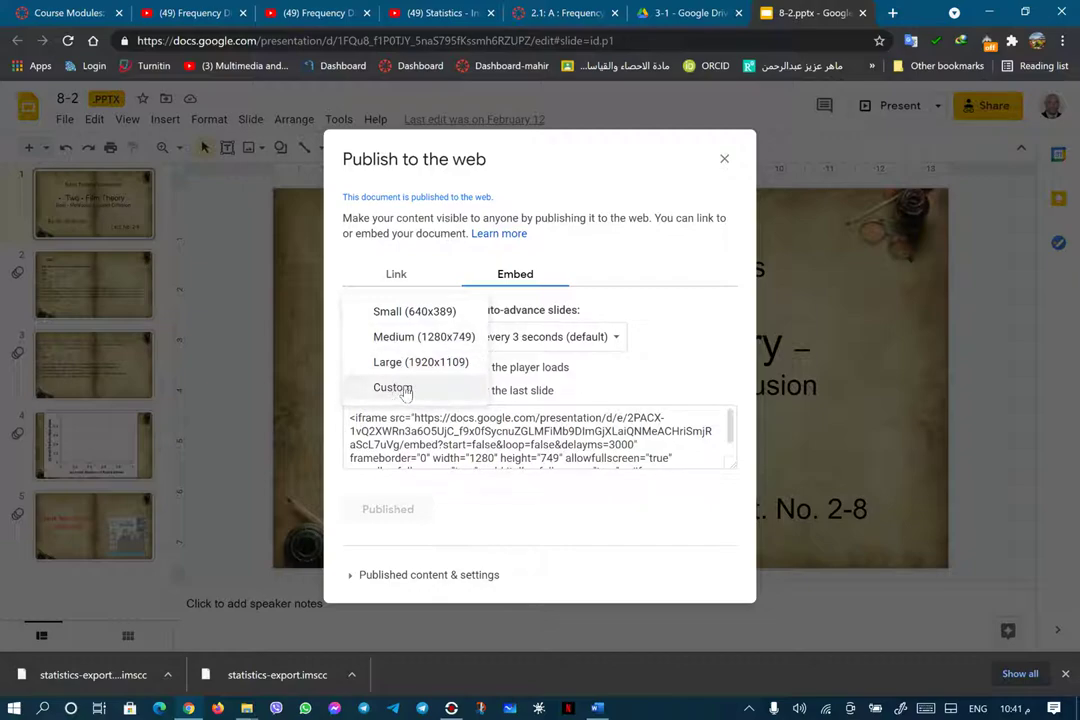
click(692, 306)
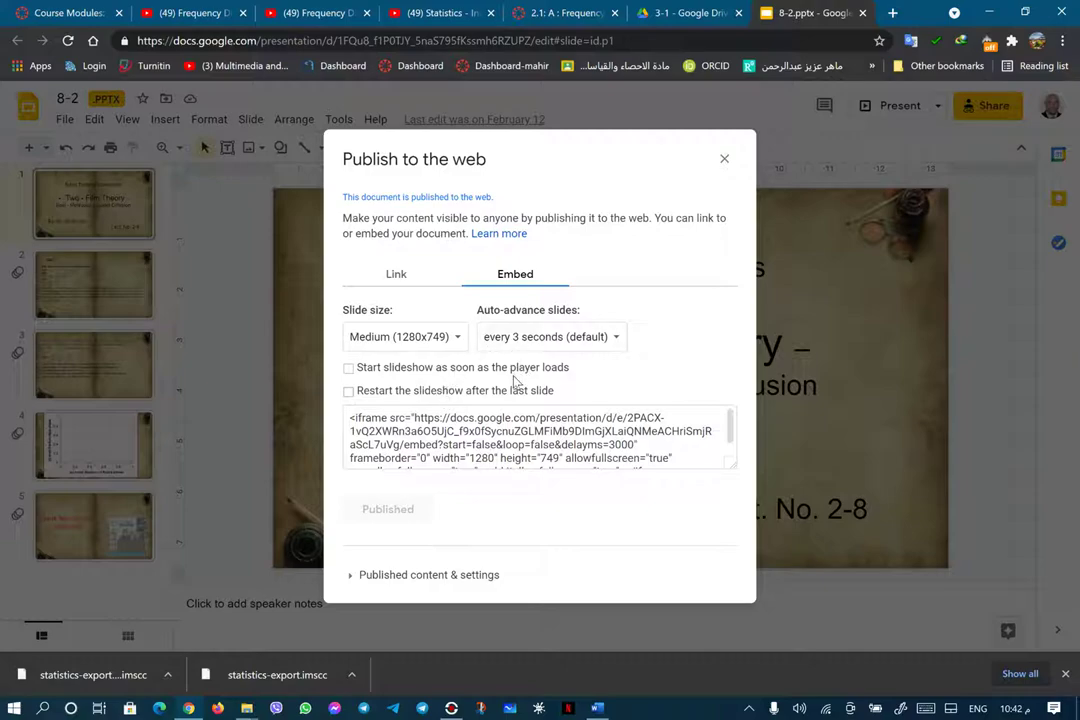
Return to the Canvas page 2.1: A, open it for editing and embed the presentation with the copied embed code
click(552, 13)
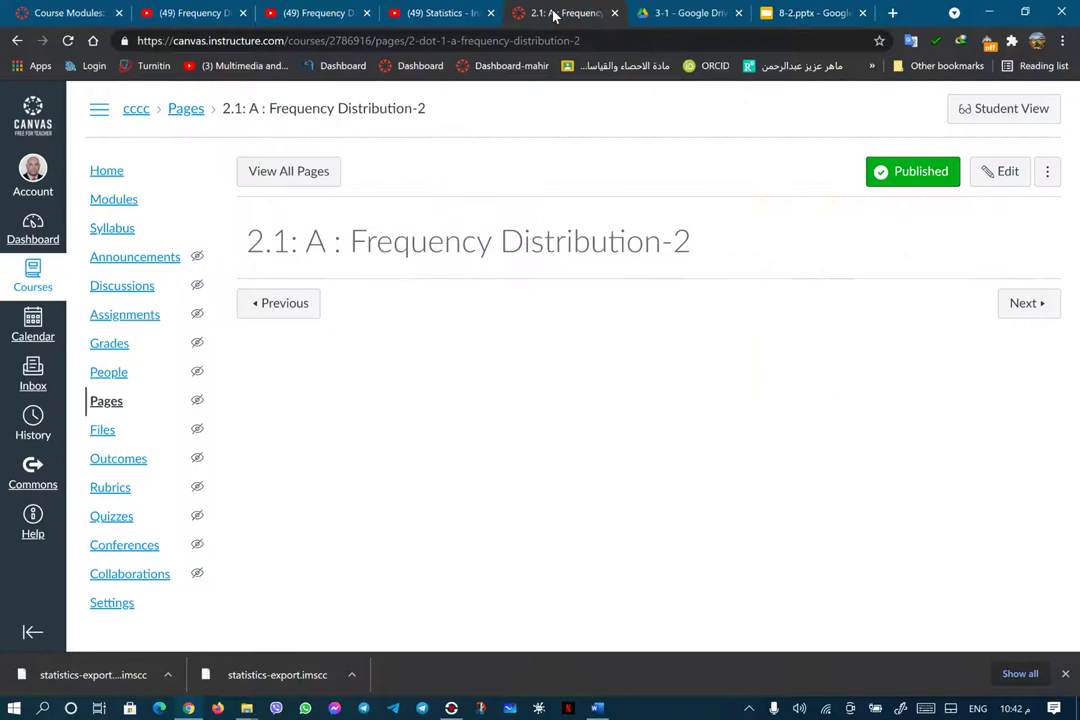
click(1008, 172)
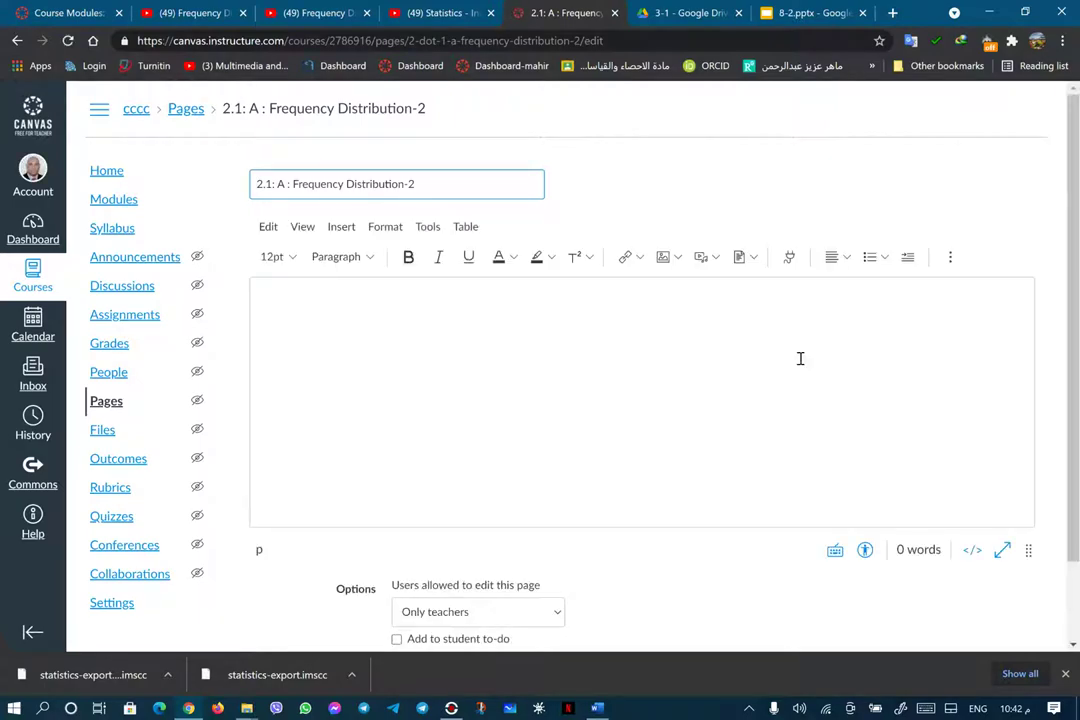
click(951, 257)
click(947, 286)
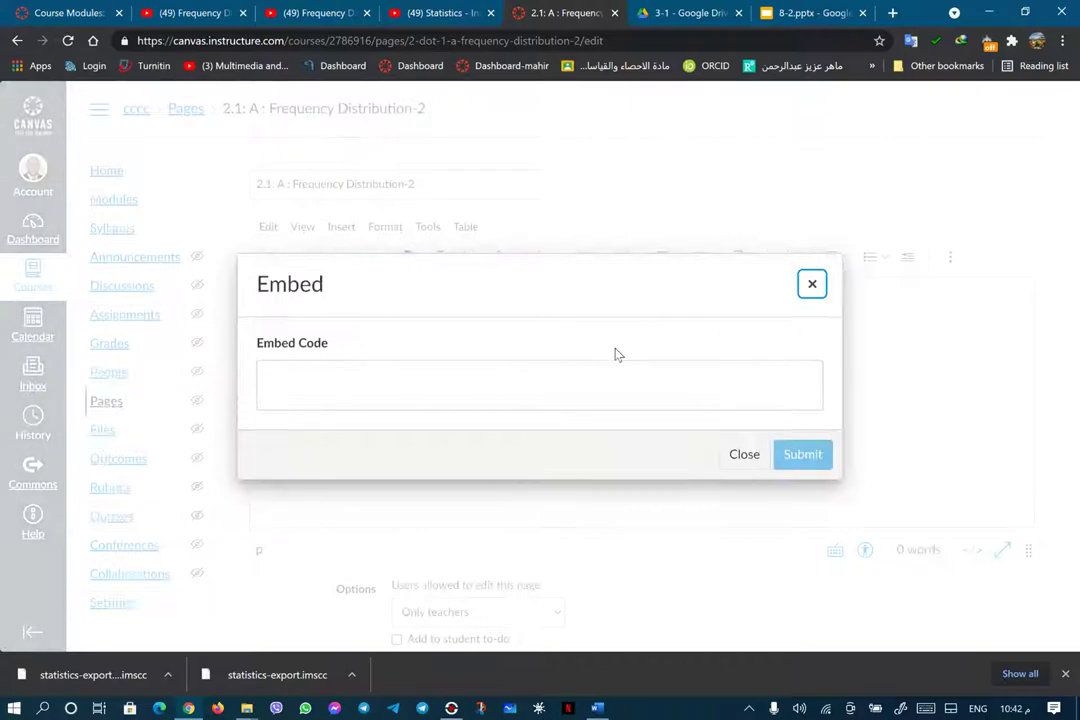
right_click(398, 391)
click(420, 214)
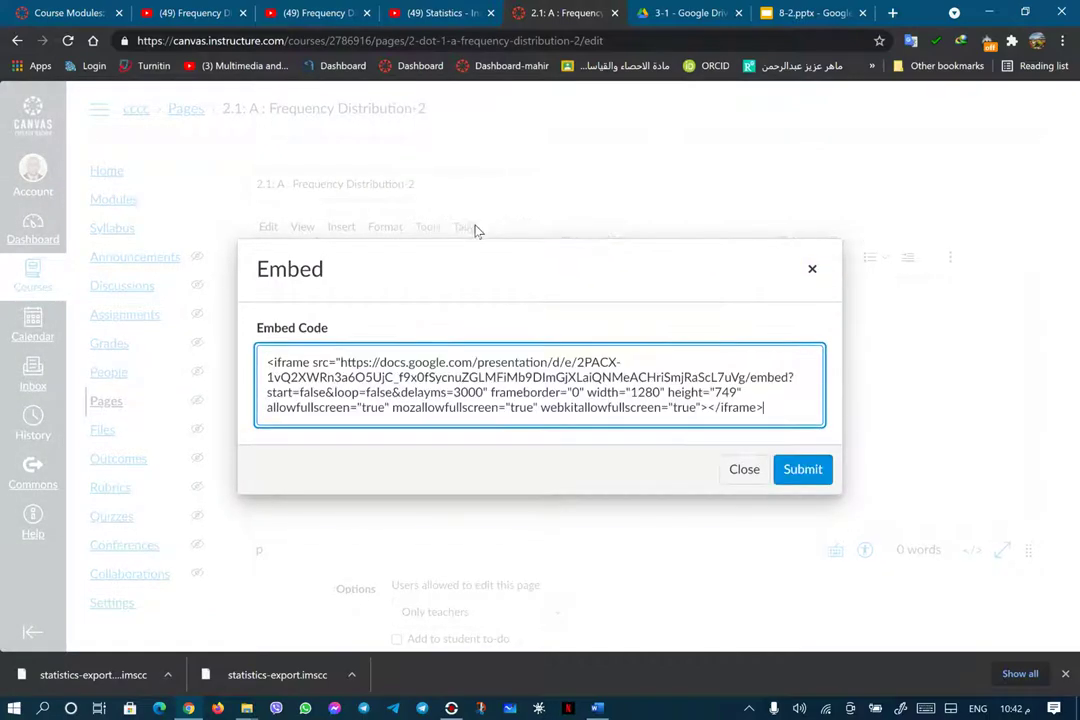
click(812, 470)
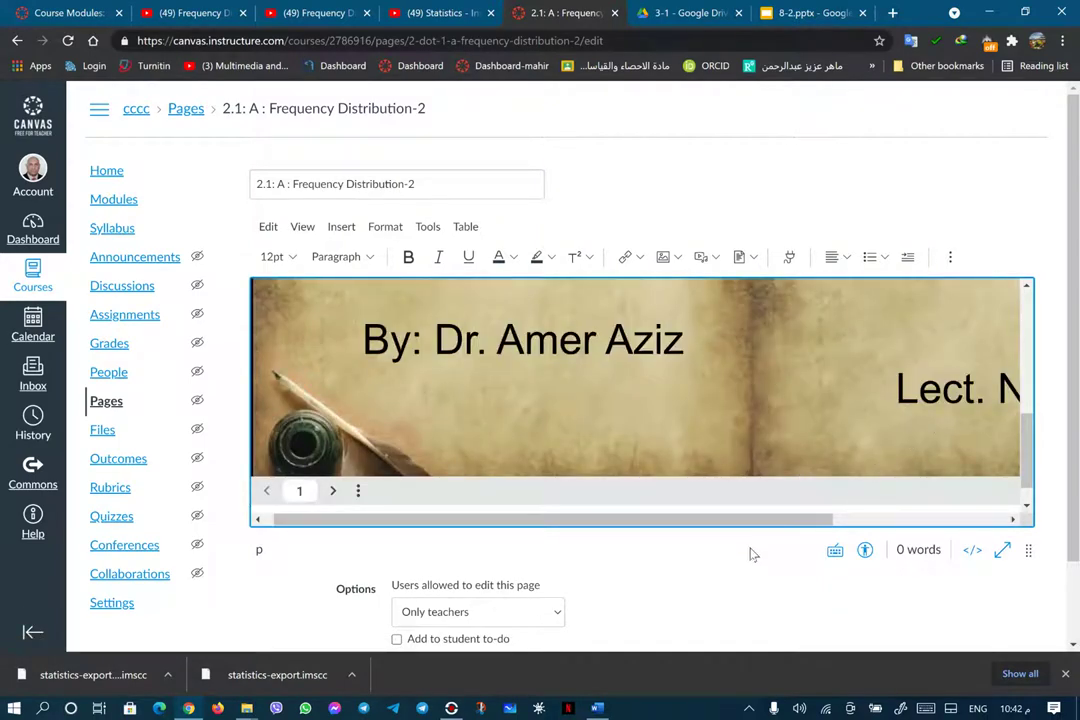
Save the Canvas page with the embedded presentation and advance the slideshow to its second slide
scroll(750, 555, down, 1)
click(1013, 609)
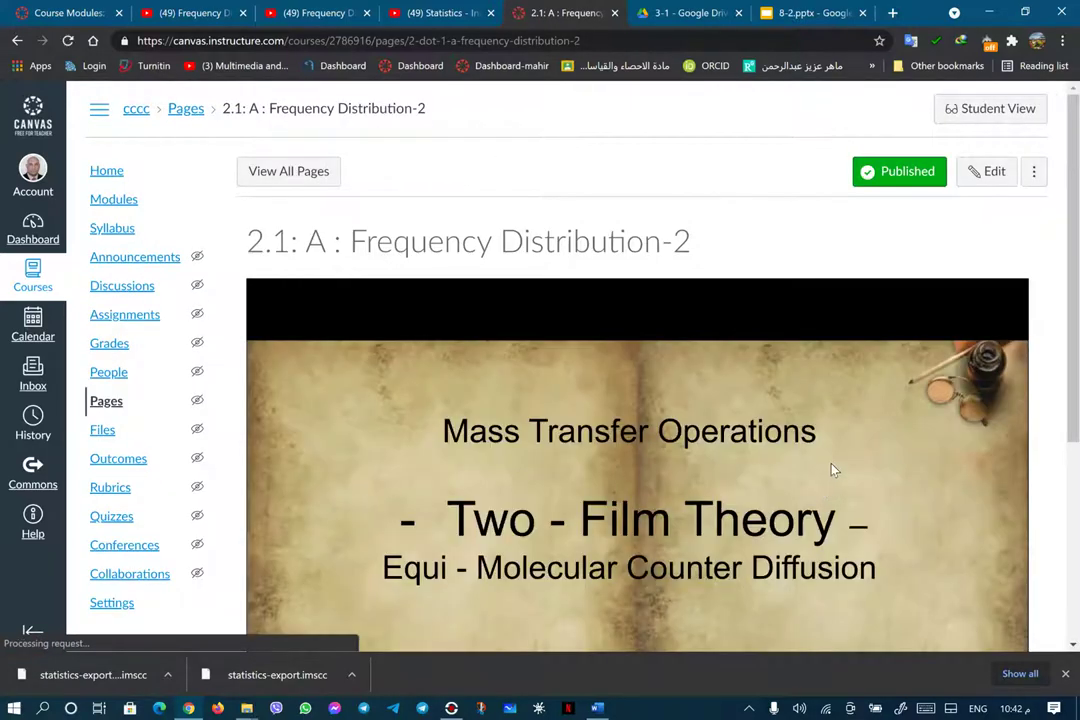
scroll(834, 471, down, 3)
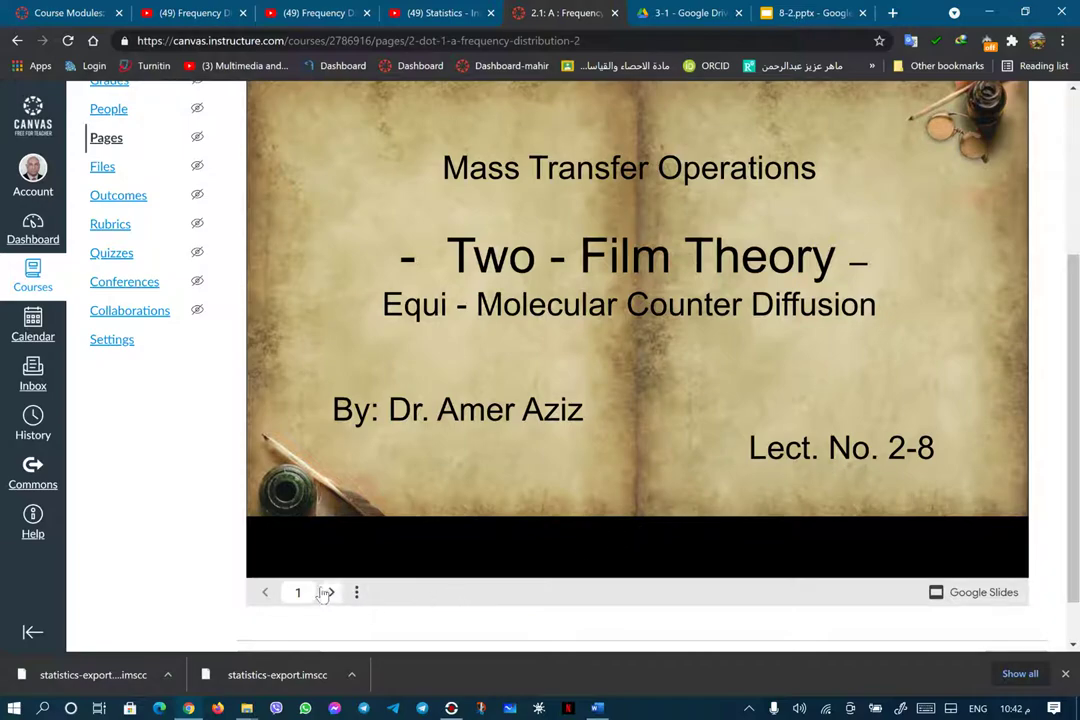
scroll(685, 362, up, 3)
scroll(684, 361, down, 3)
click(331, 592)
scroll(335, 595, up, 3)
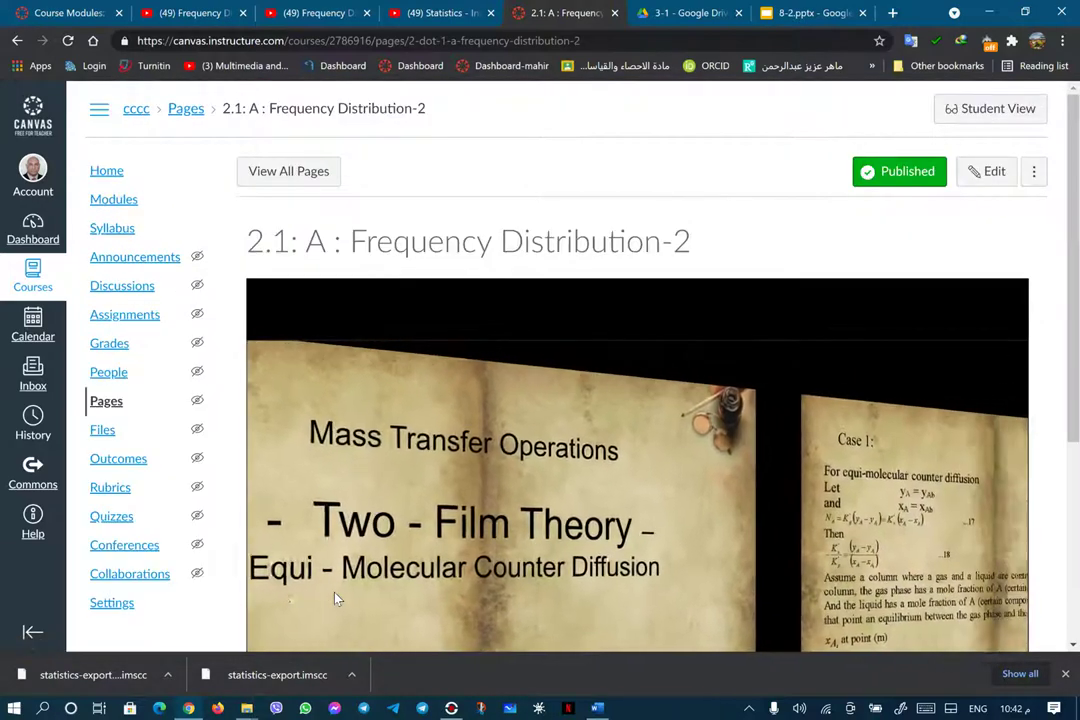
scroll(462, 520, down, 3)
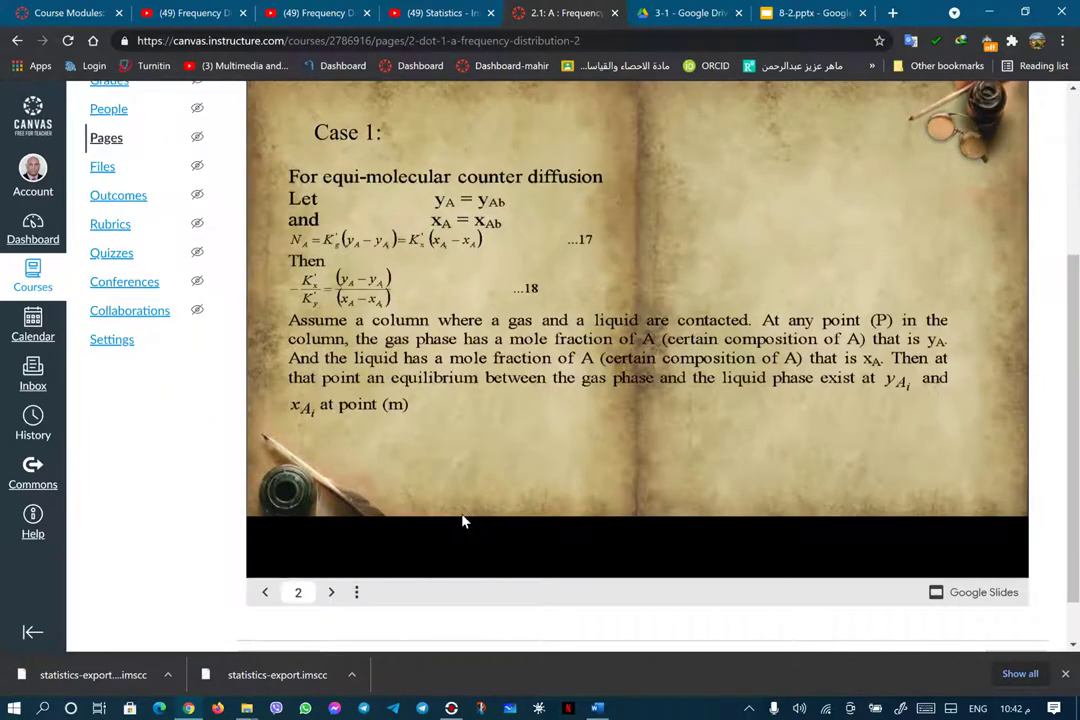
Step through the embedded presentation to its fourth slide and review how it displays on the page
click(332, 595)
scroll(335, 598, up, 3)
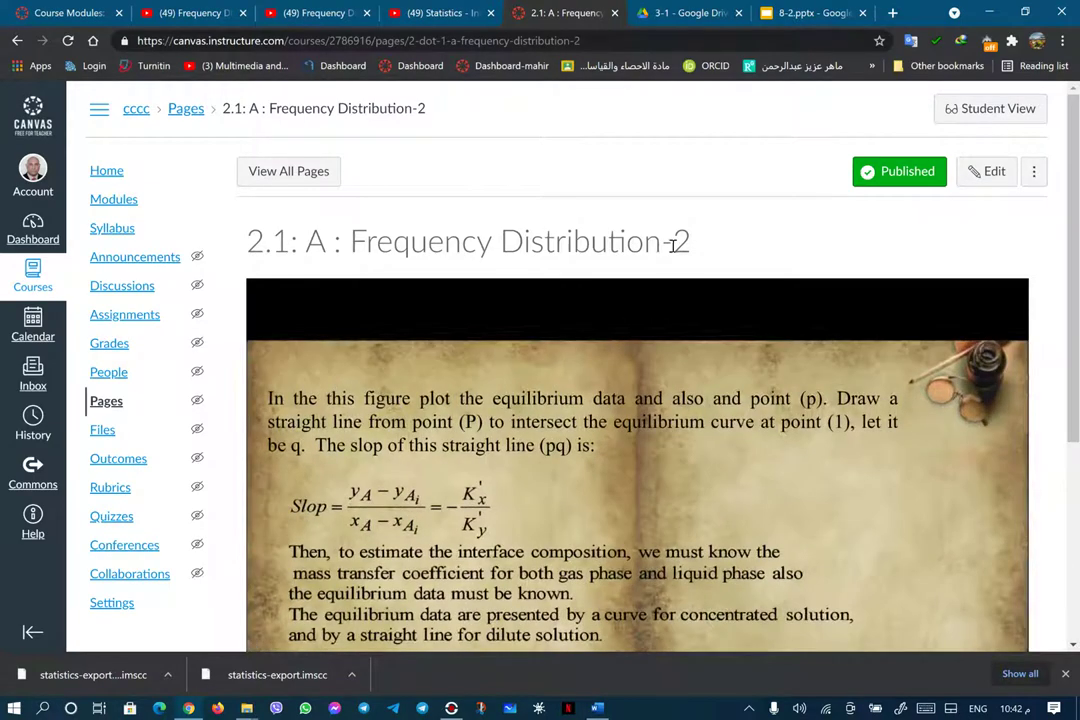
scroll(680, 243, down, 2)
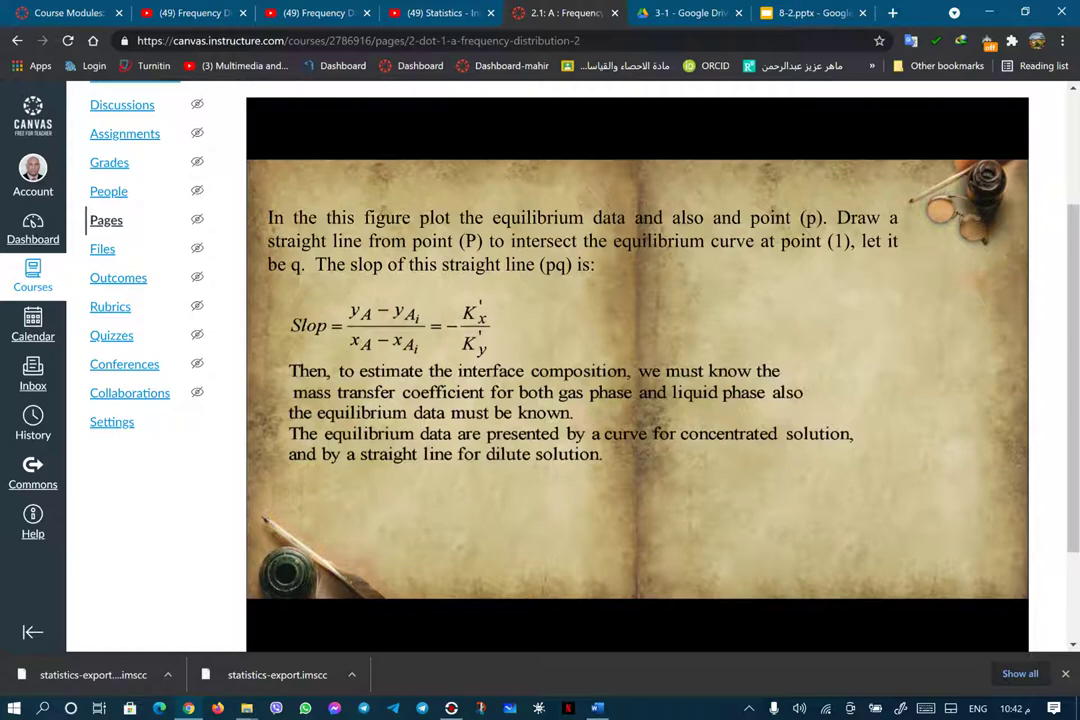
drag(1072, 240, 1072, 274)
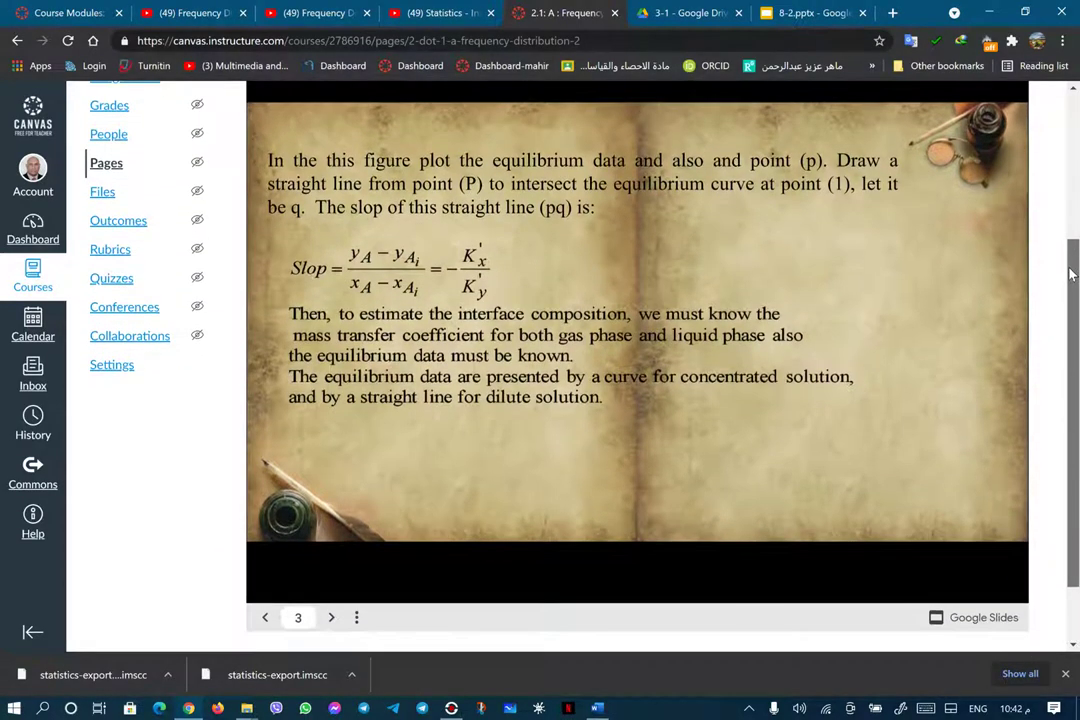
click(331, 617)
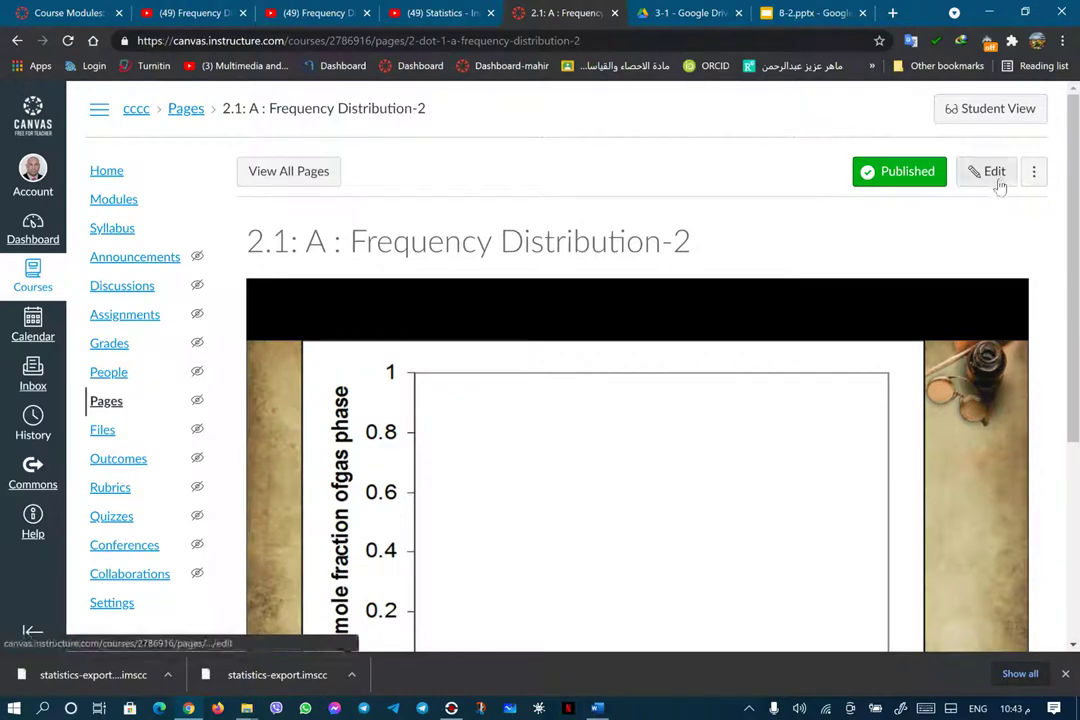
scroll(986, 219, down, 3)
scroll(986, 219, up, 3)
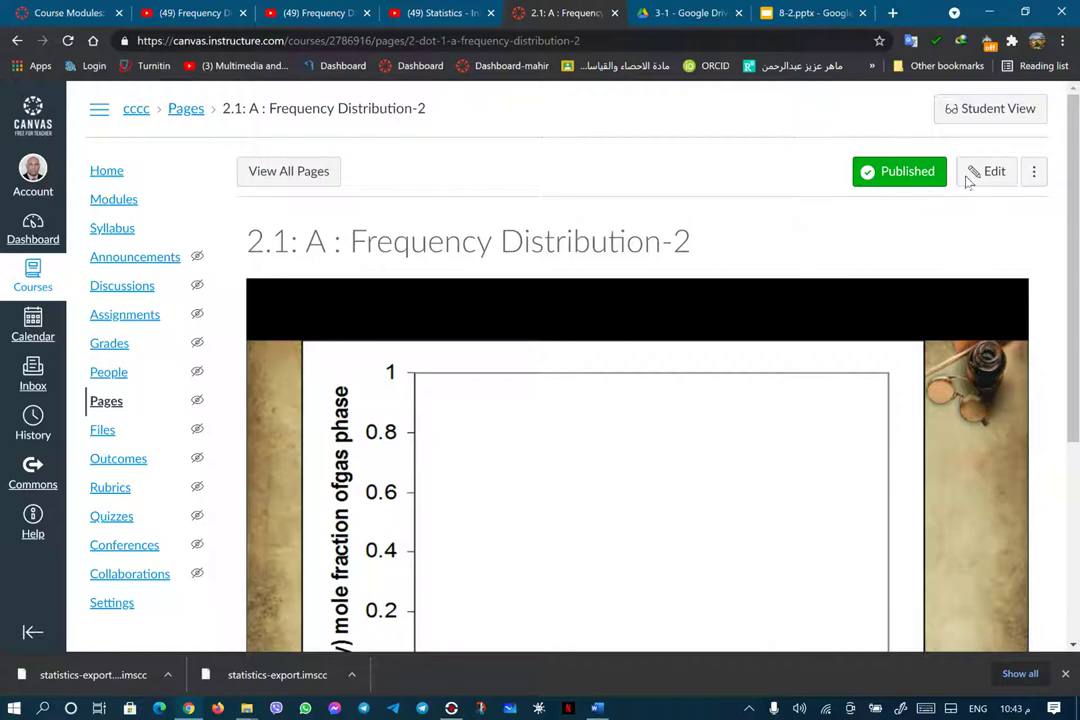
Edit the page's HTML source, delete all of its embed code and save the page
click(995, 172)
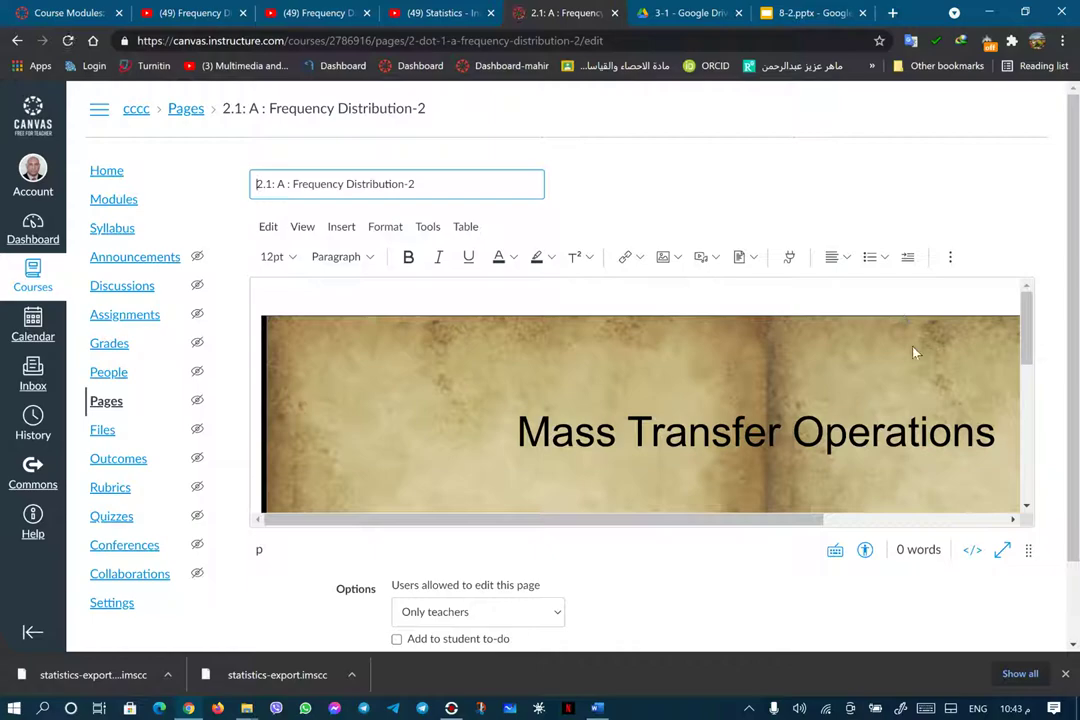
click(968, 551)
drag(317, 312, 288, 230)
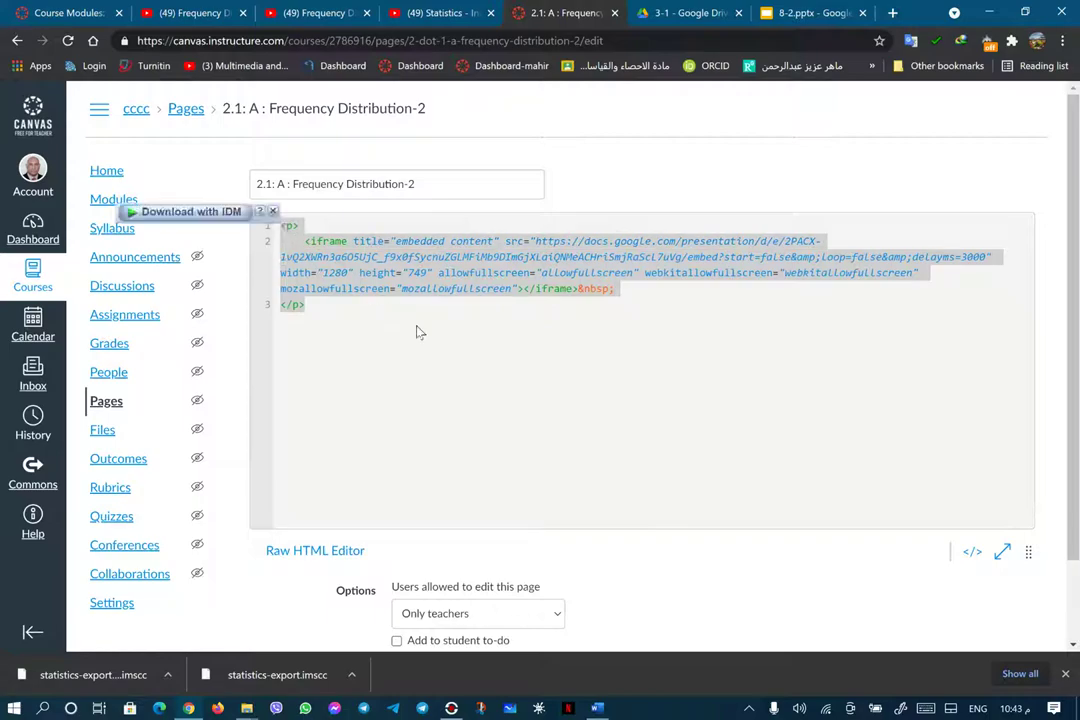
key(Delete)
scroll(738, 441, down, 1)
scroll(738, 441, down, 1)
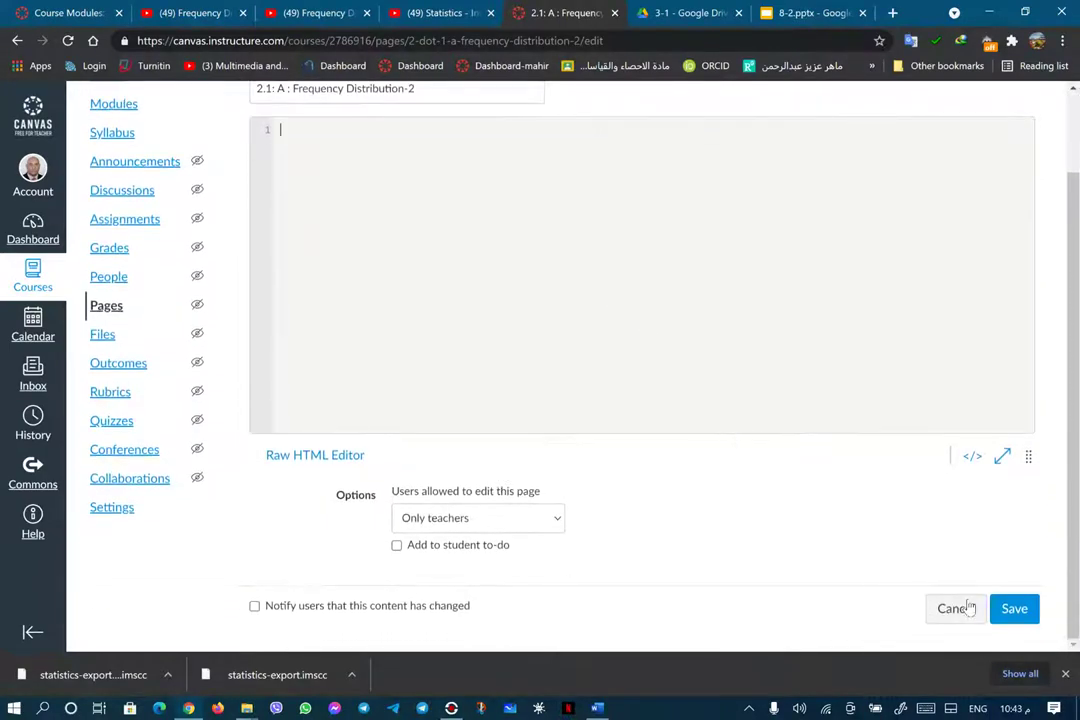
click(1013, 609)
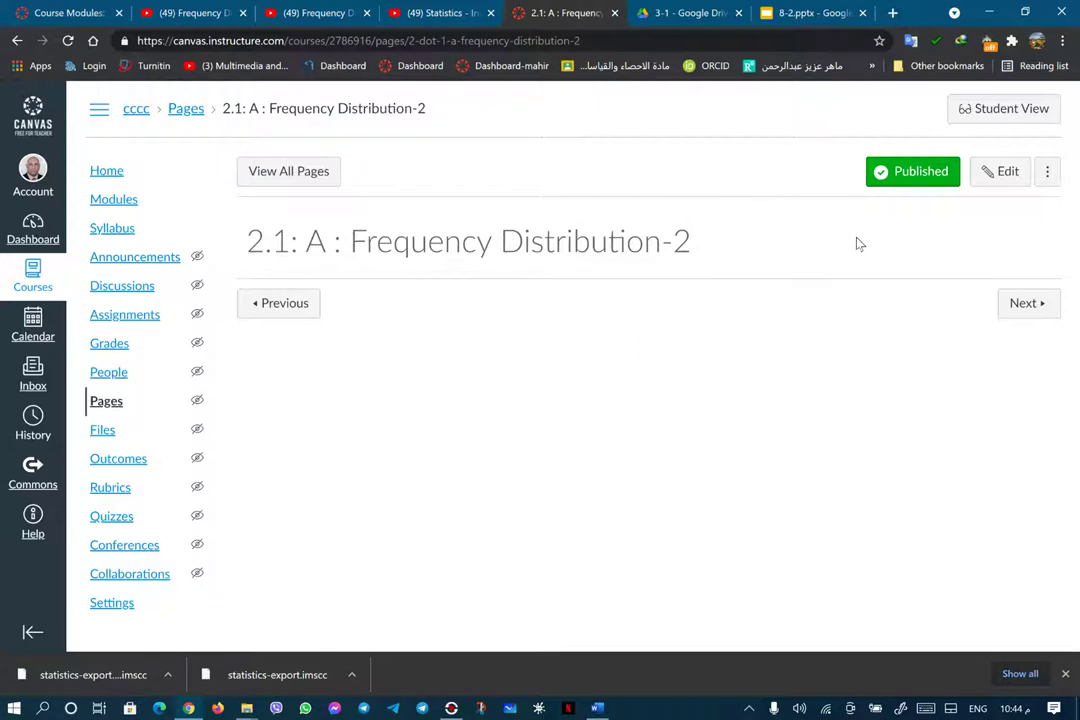
Go back to the 8-2.pptx presentation, dismiss its web publishing settings and close the presentation
click(801, 13)
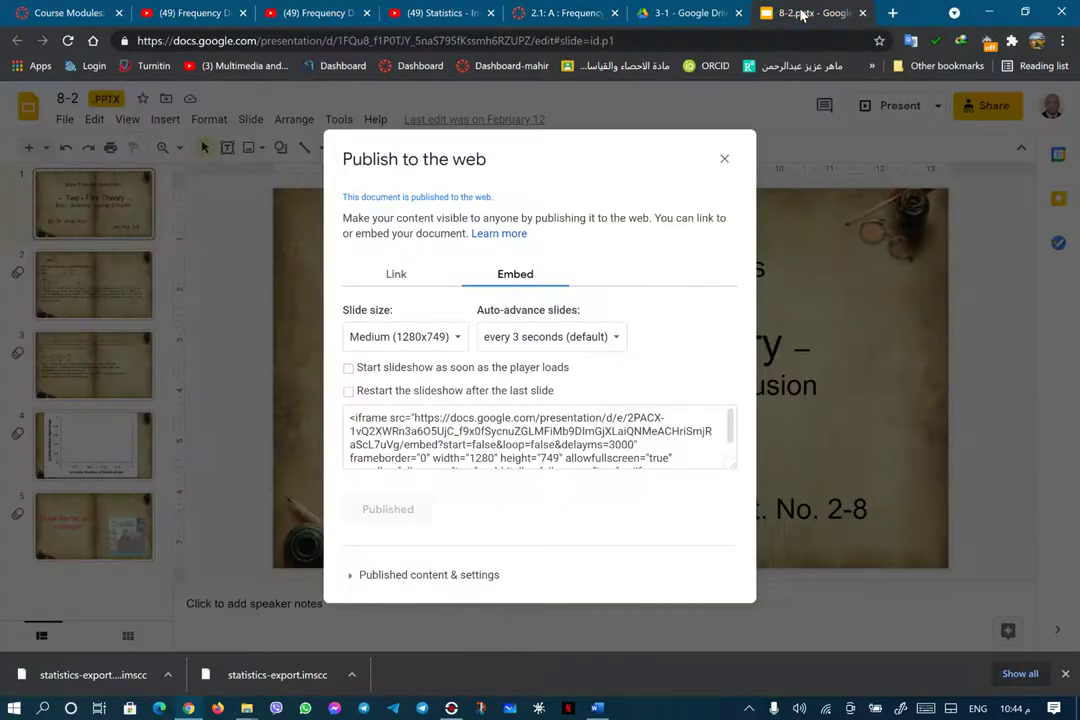
click(724, 158)
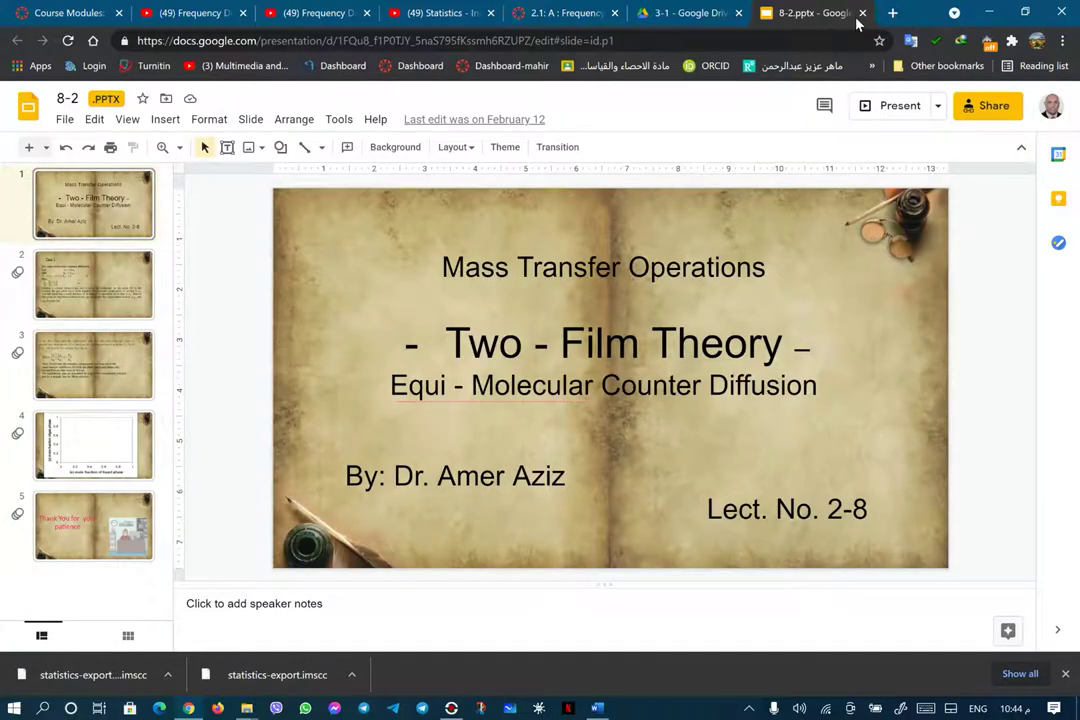
click(862, 13)
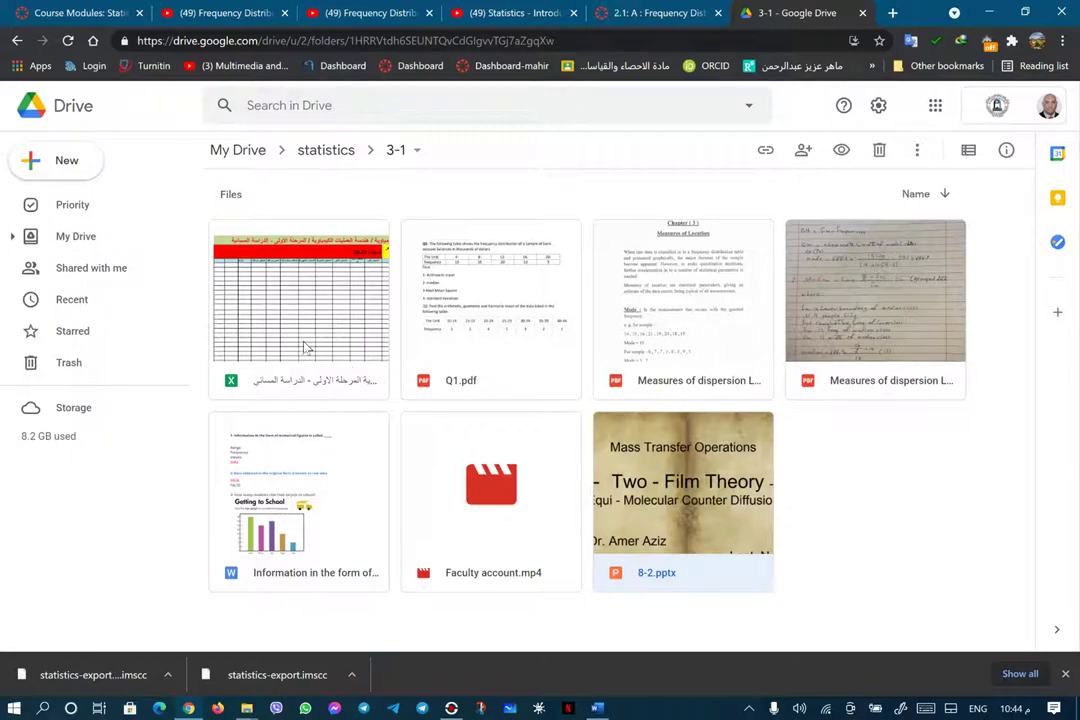
Upload the portfolio Word document from the computer's statistics folder to the 3-1 folder in Google Drive
double_click(915, 12)
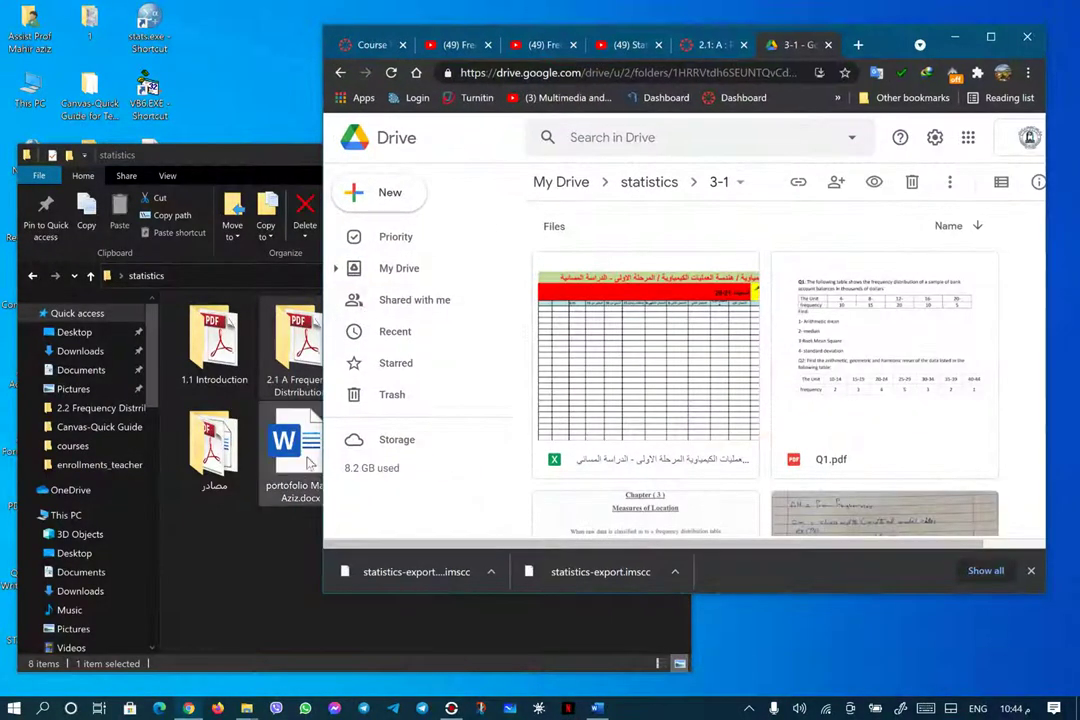
drag(310, 447, 848, 385)
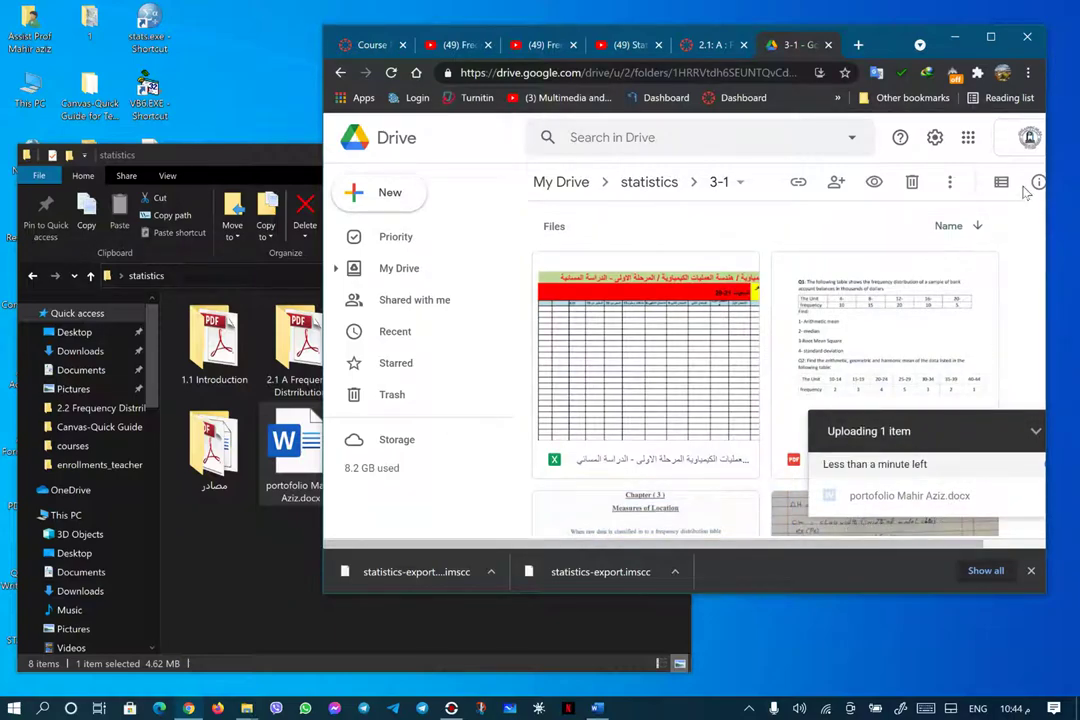
click(990, 37)
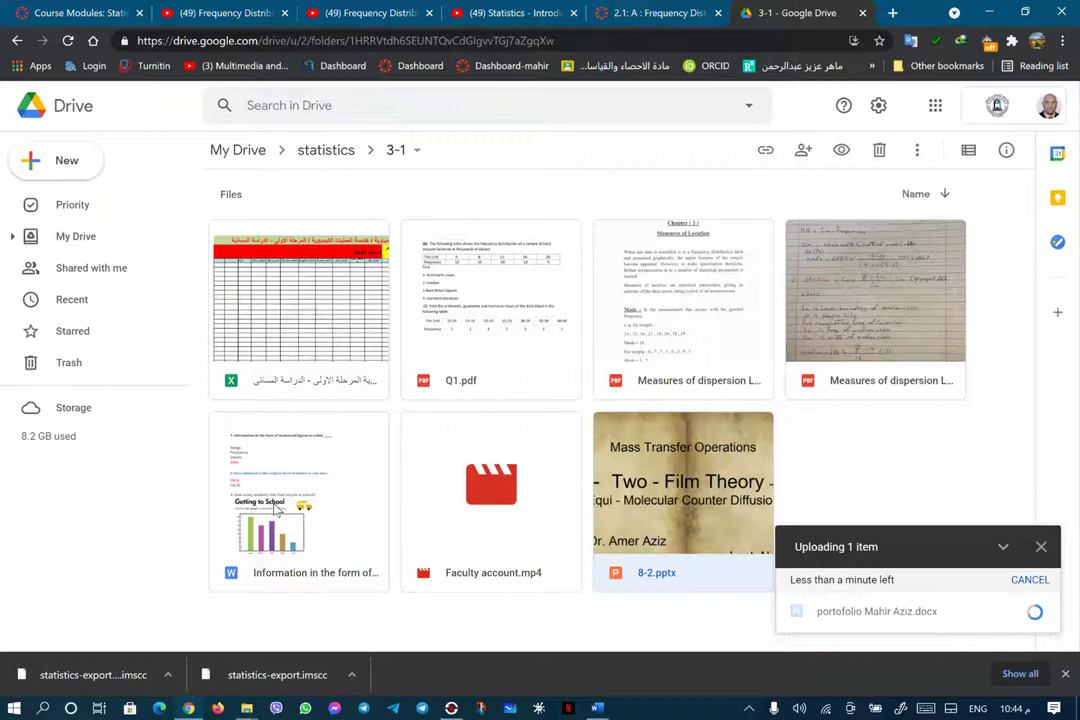
Set the link sharing of the Excel file in the 3-1 folder to Anyone with the link
right_click(284, 320)
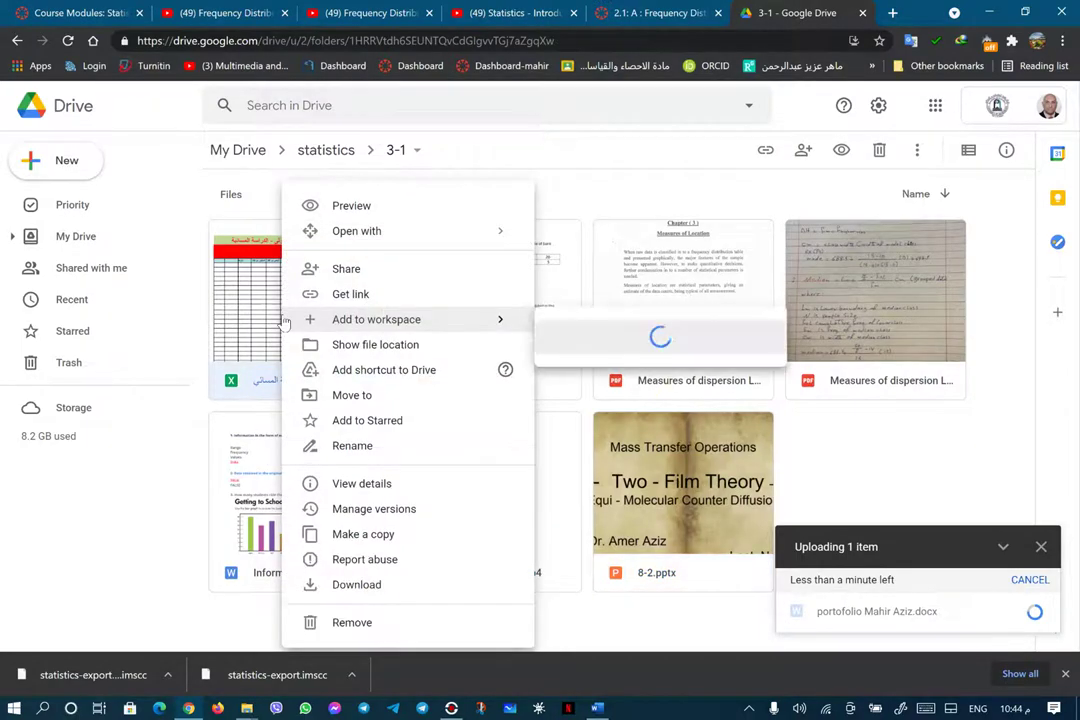
click(349, 296)
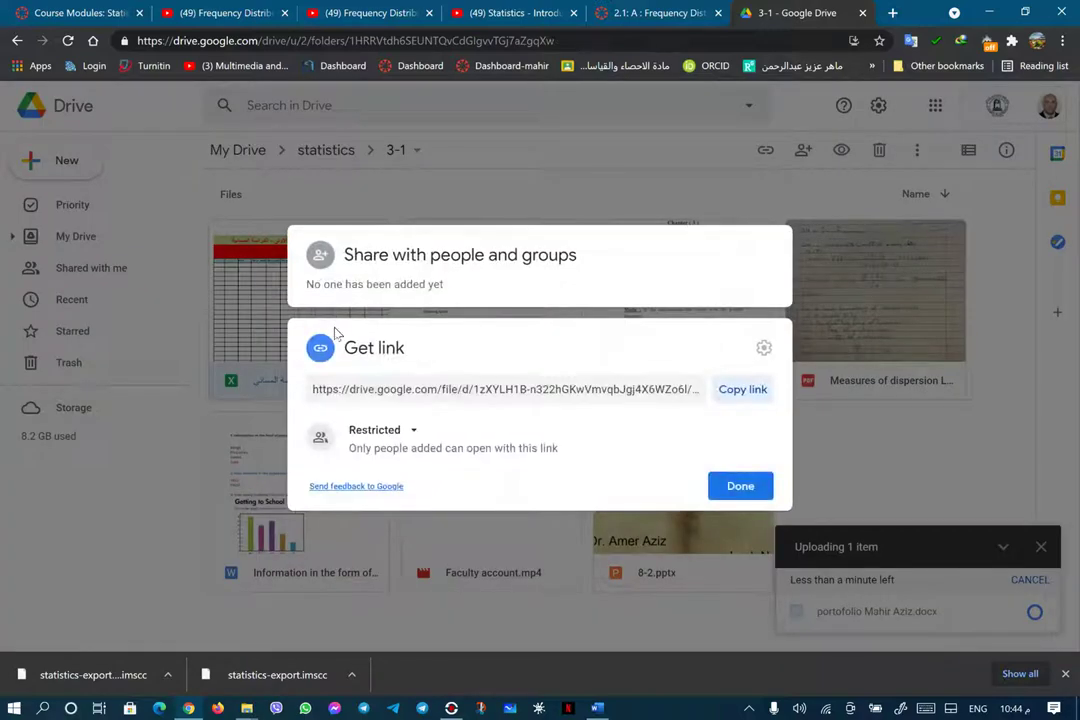
click(417, 436)
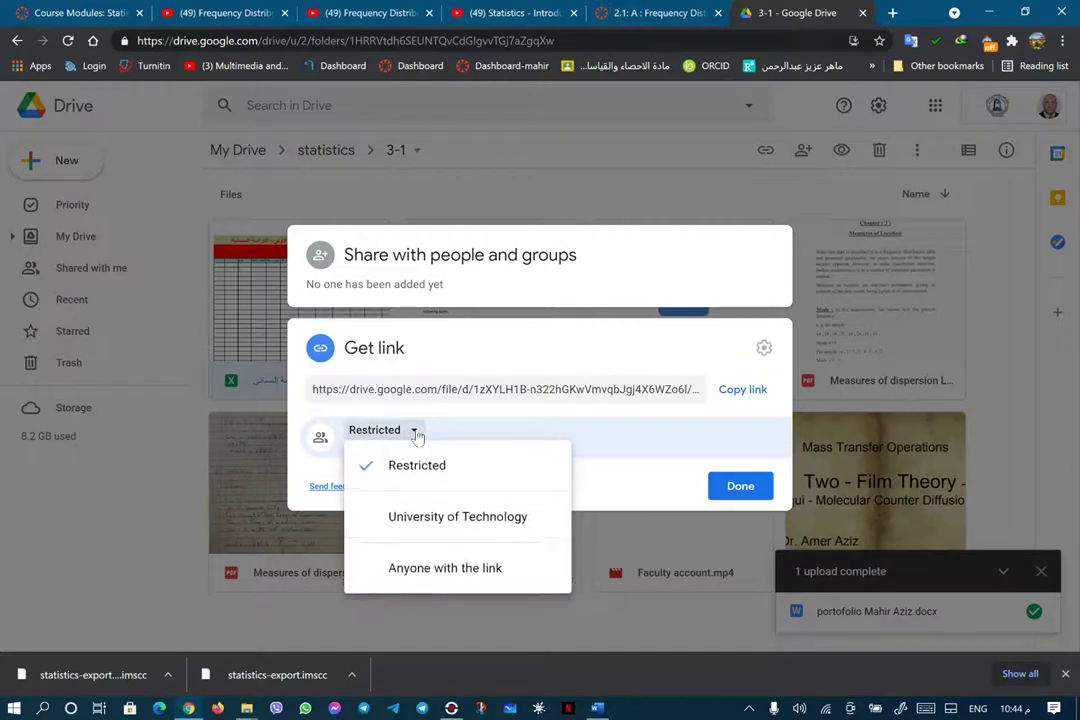
click(421, 569)
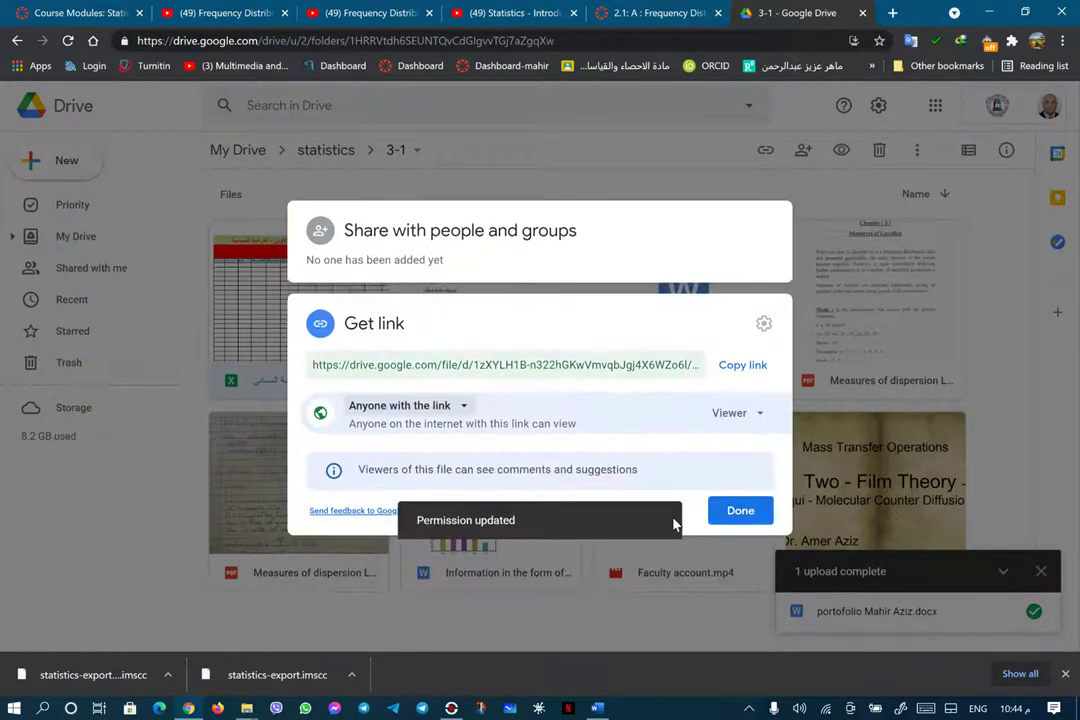
click(737, 513)
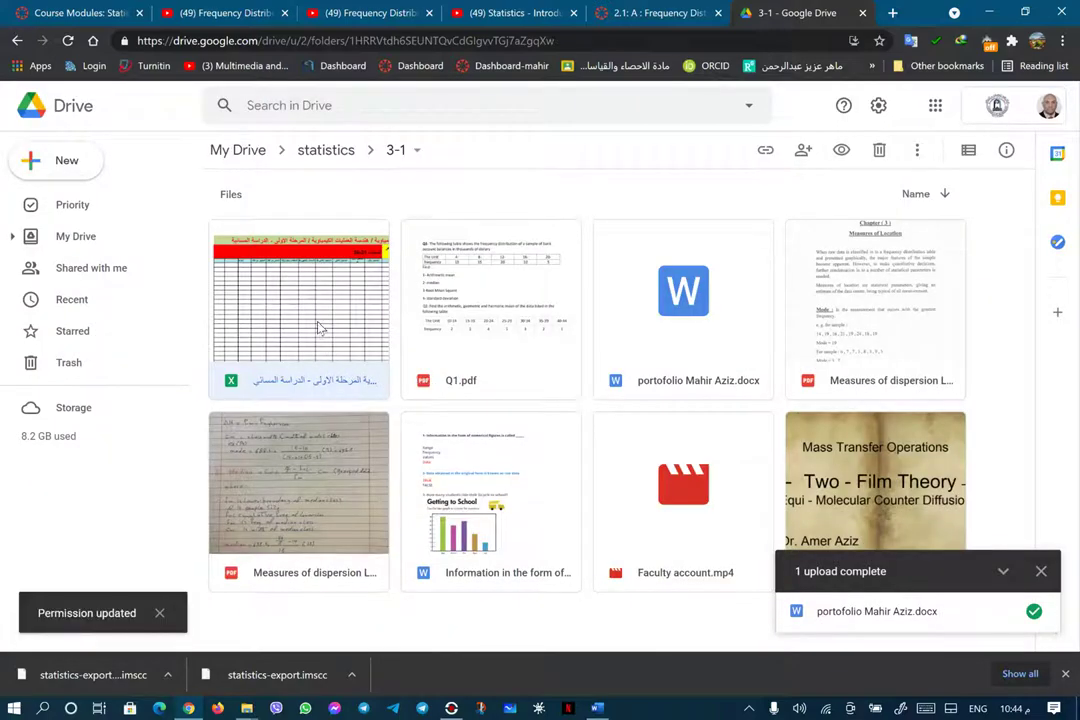
Open the Excel file in Google Sheets and publish the entire document to the web as a web page
double_click(319, 328)
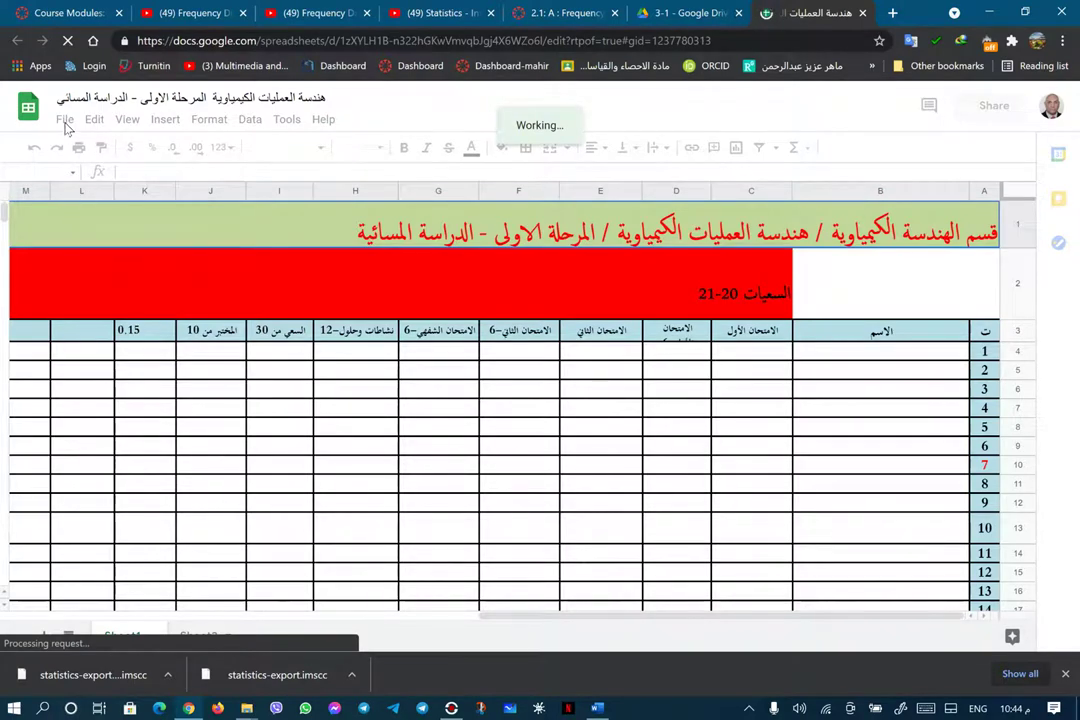
click(65, 122)
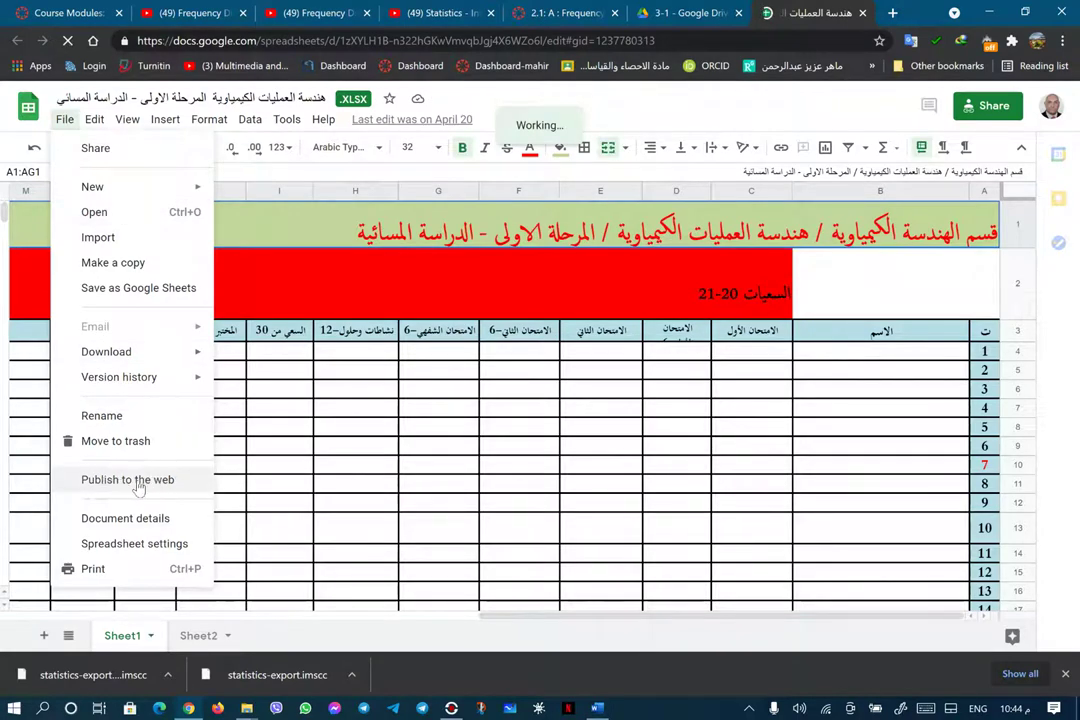
click(141, 481)
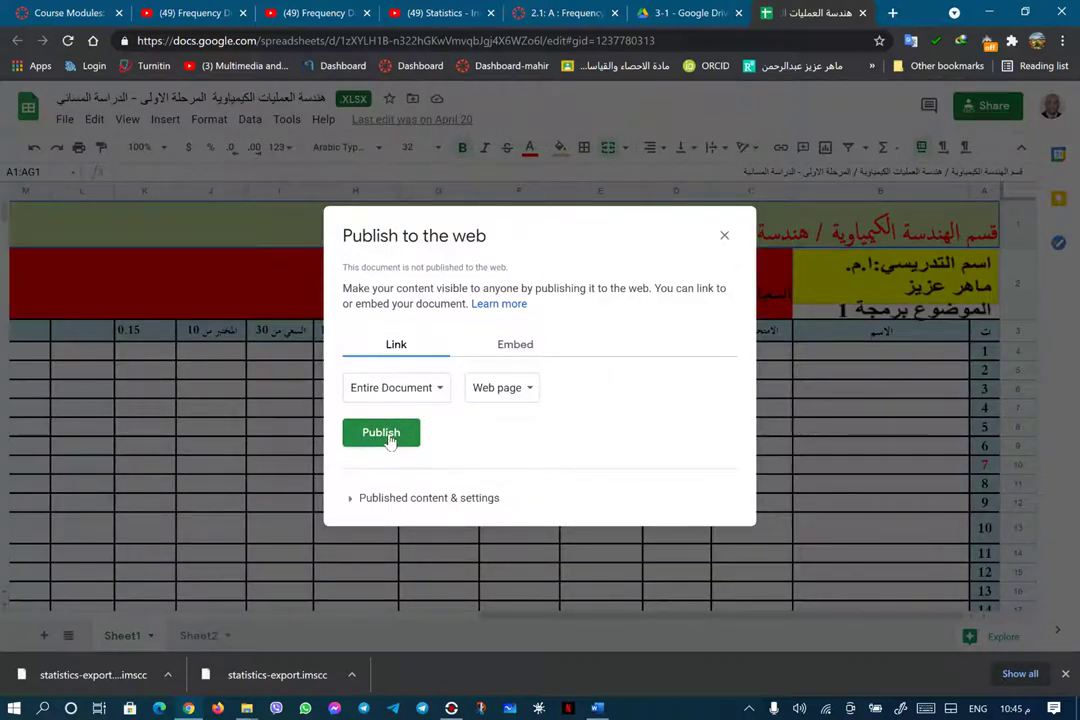
click(384, 434)
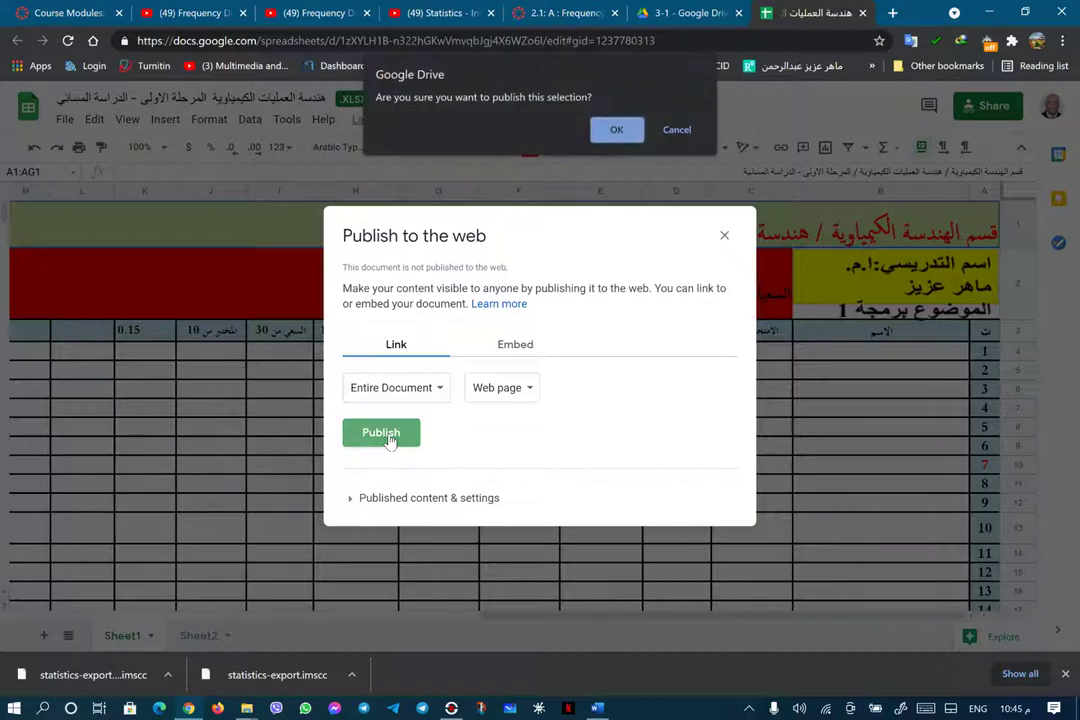
click(617, 131)
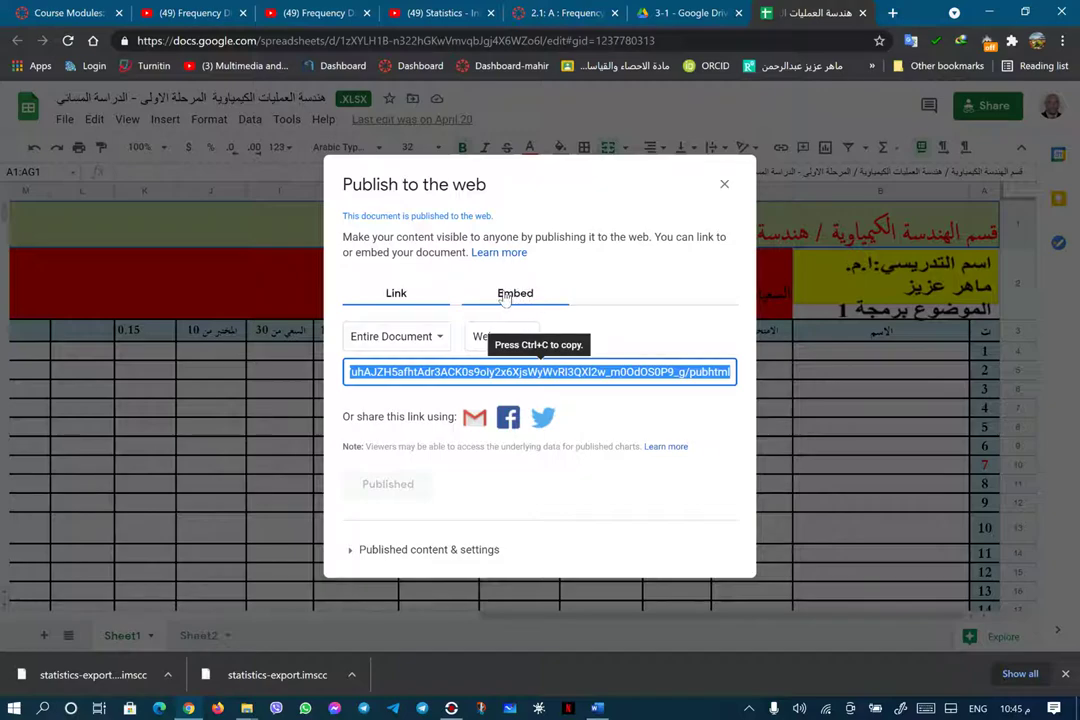
Copy the iframe embed code for the entire published spreadsheet
click(513, 295)
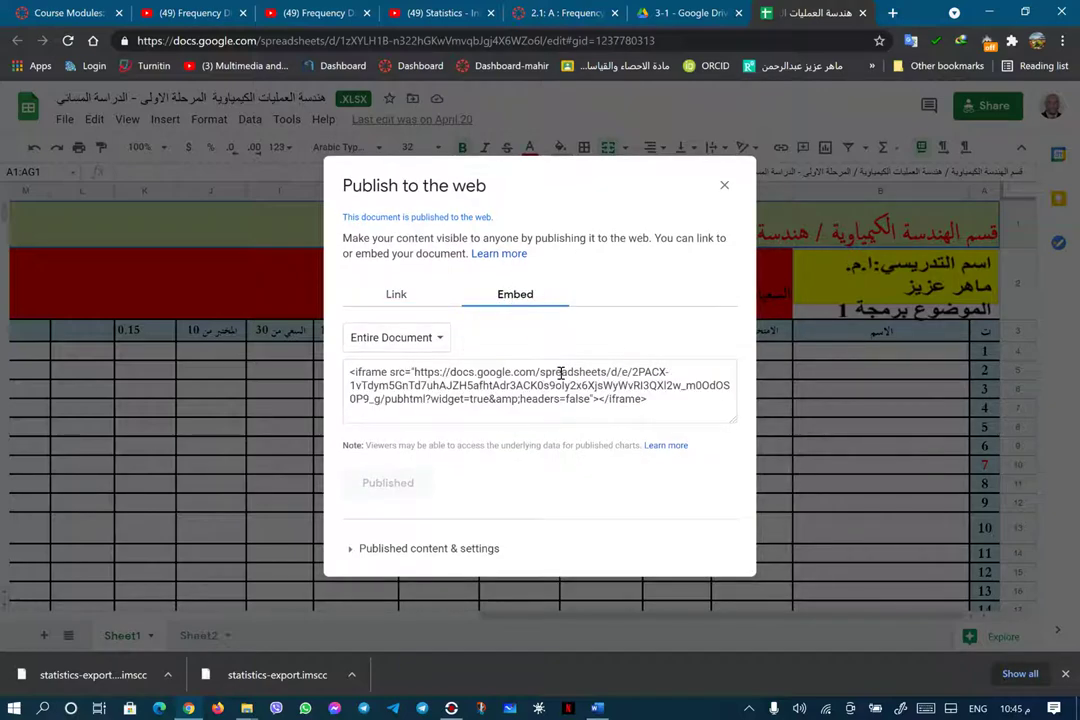
click(648, 402)
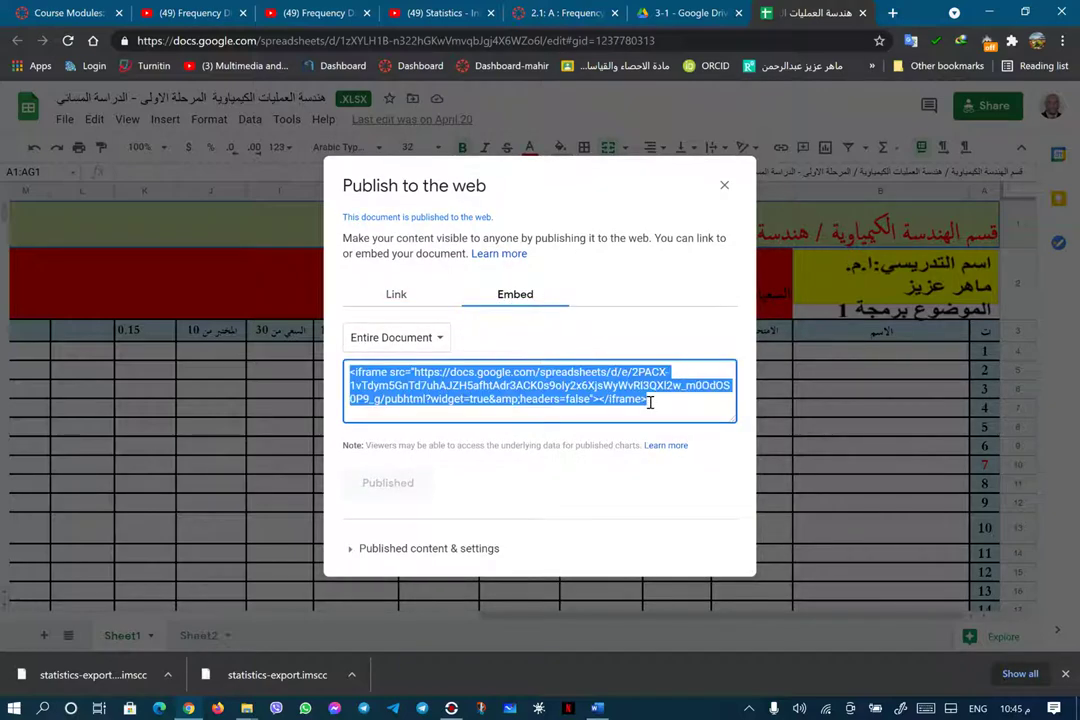
right_click(590, 387)
click(633, 400)
Return to the Canvas page 2.1: A, open it for editing and paste the spreadsheet's iframe code into the page body
click(566, 13)
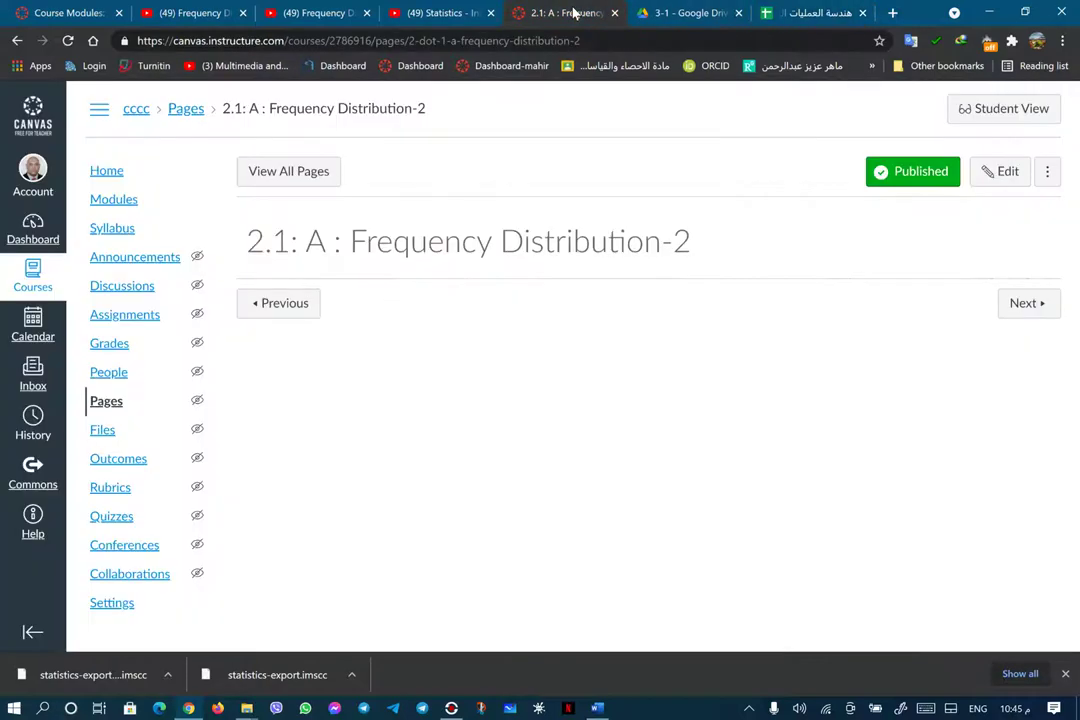
click(1000, 171)
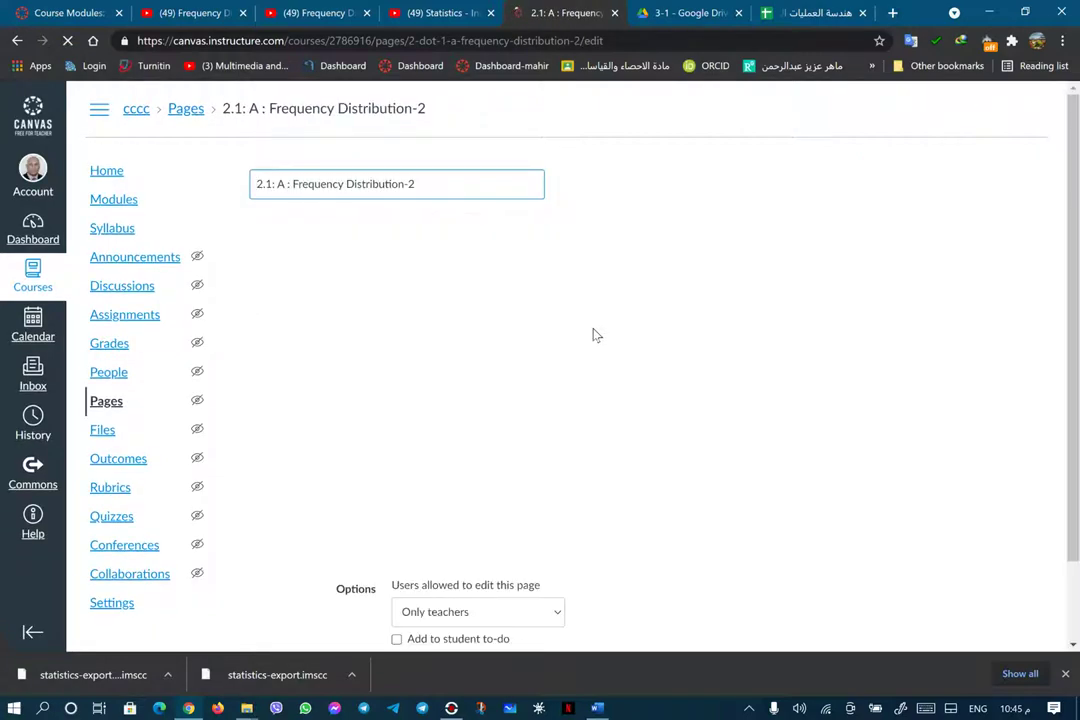
right_click(310, 325)
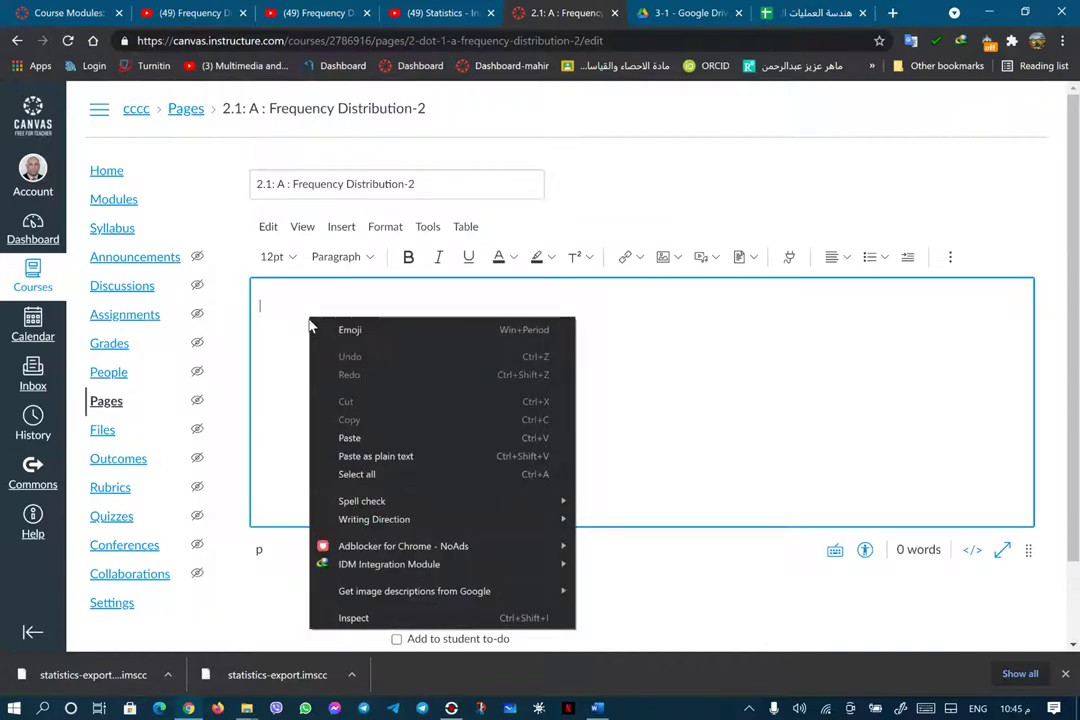
click(352, 438)
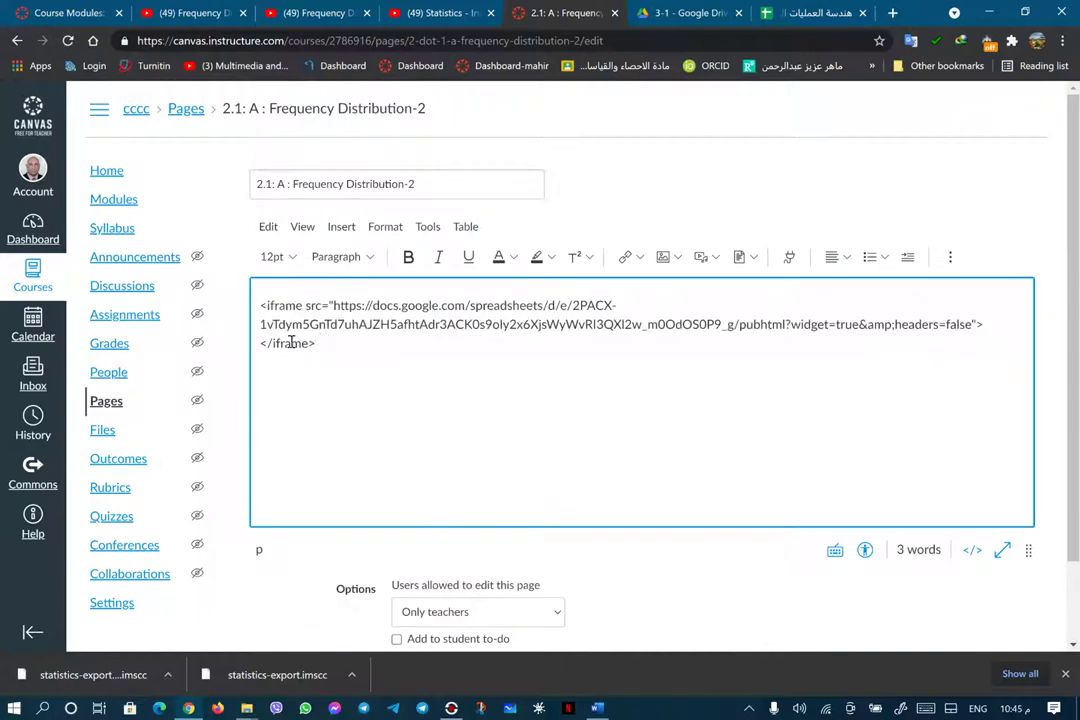
Delete the pasted iframe code text from the page body
key(ctrl+a)
right_click(328, 322)
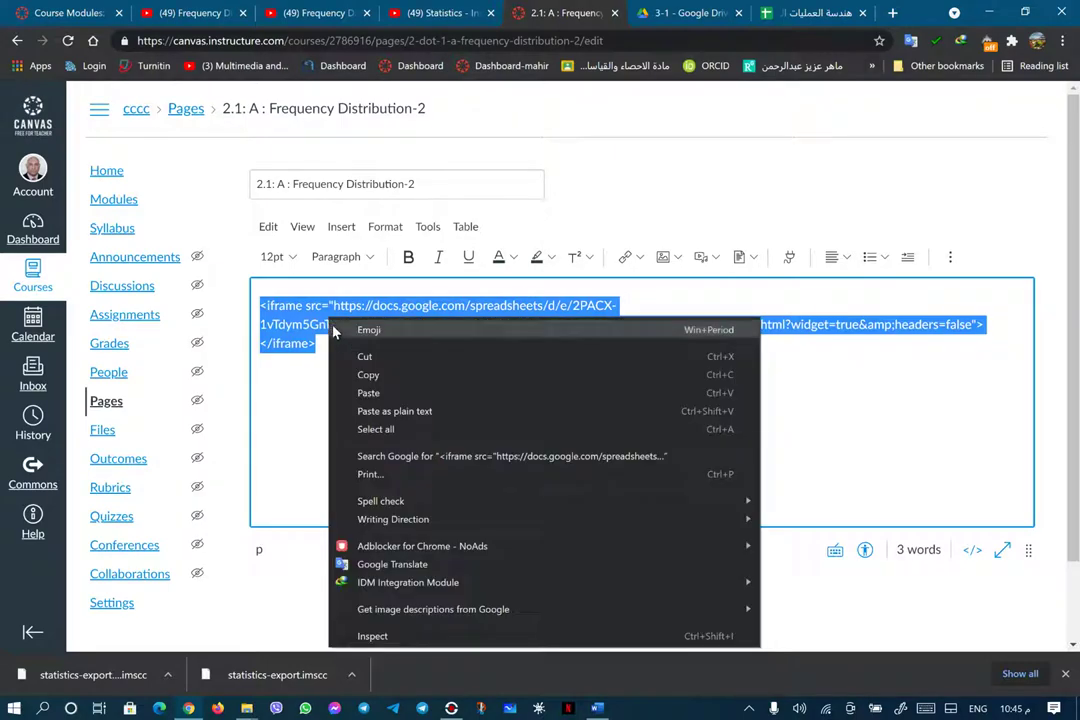
click(305, 430)
key(Delete)
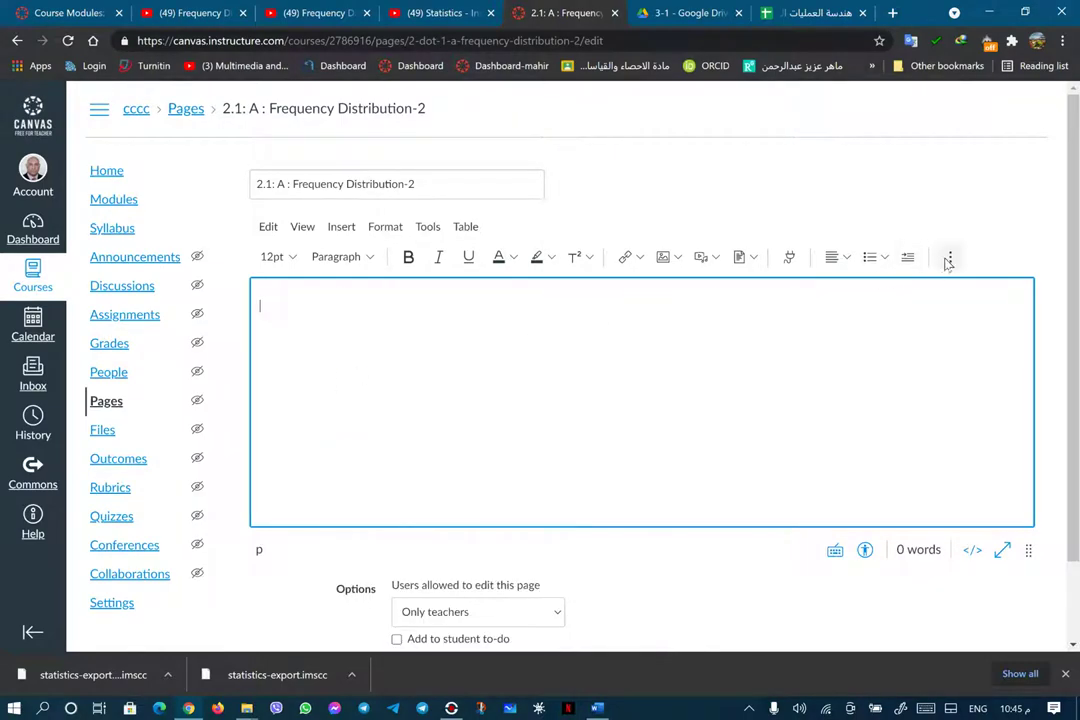
Insert the spreadsheet into the page as embedded content using its copied iframe code, save the page and check the result
click(949, 258)
click(947, 286)
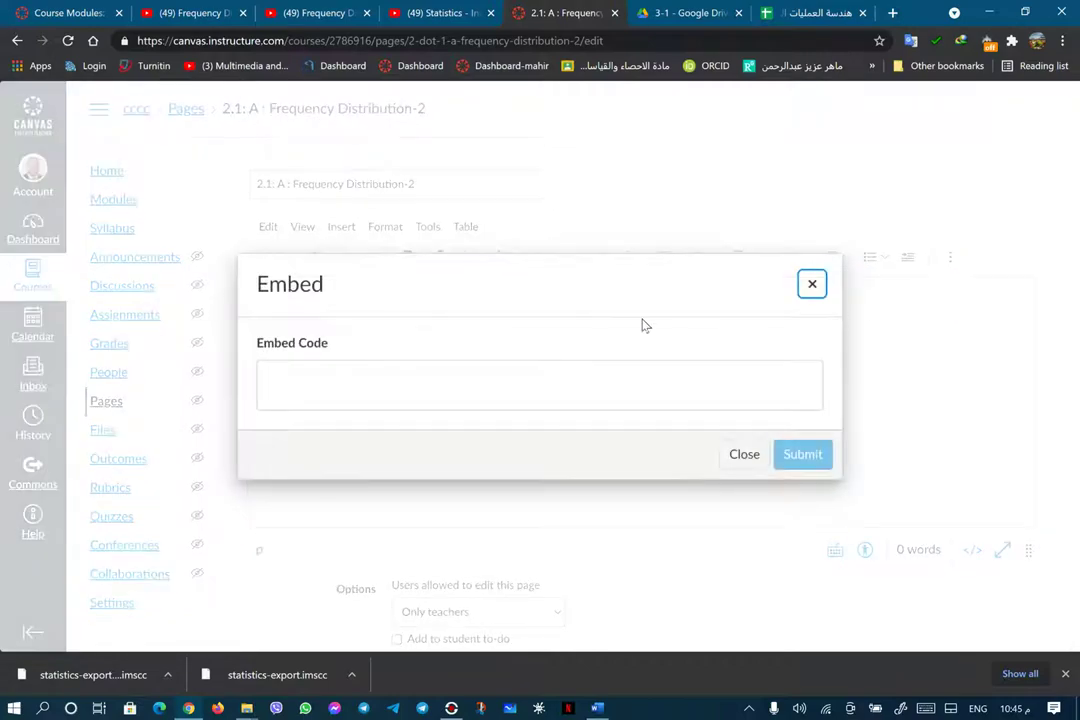
right_click(347, 398)
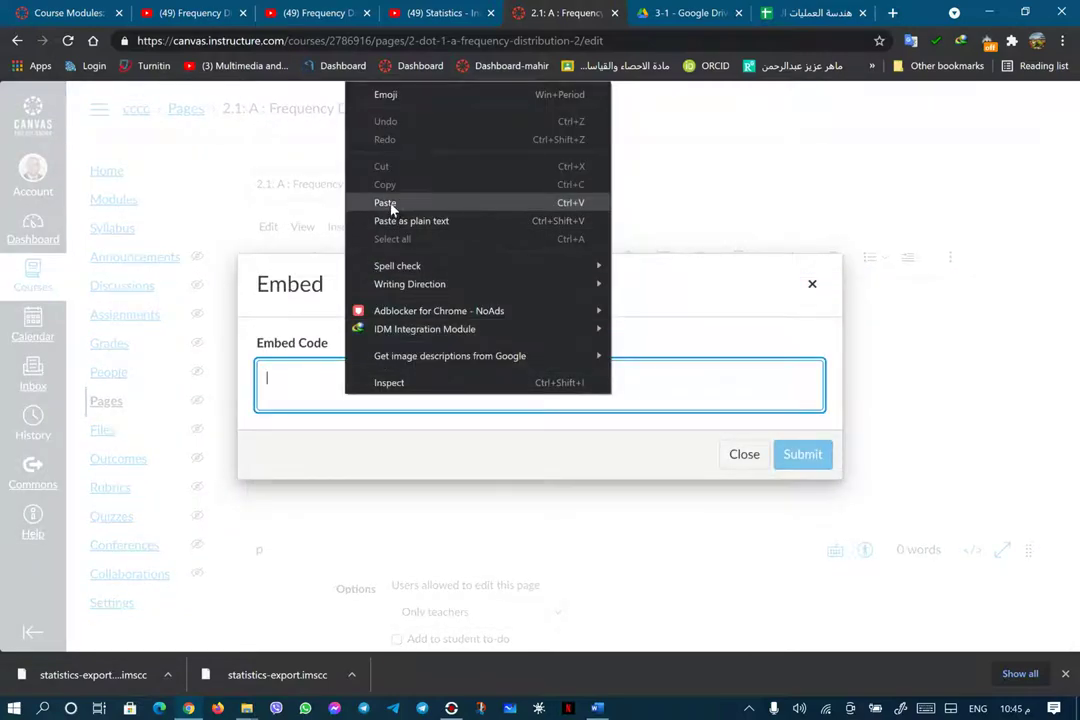
click(385, 203)
click(803, 455)
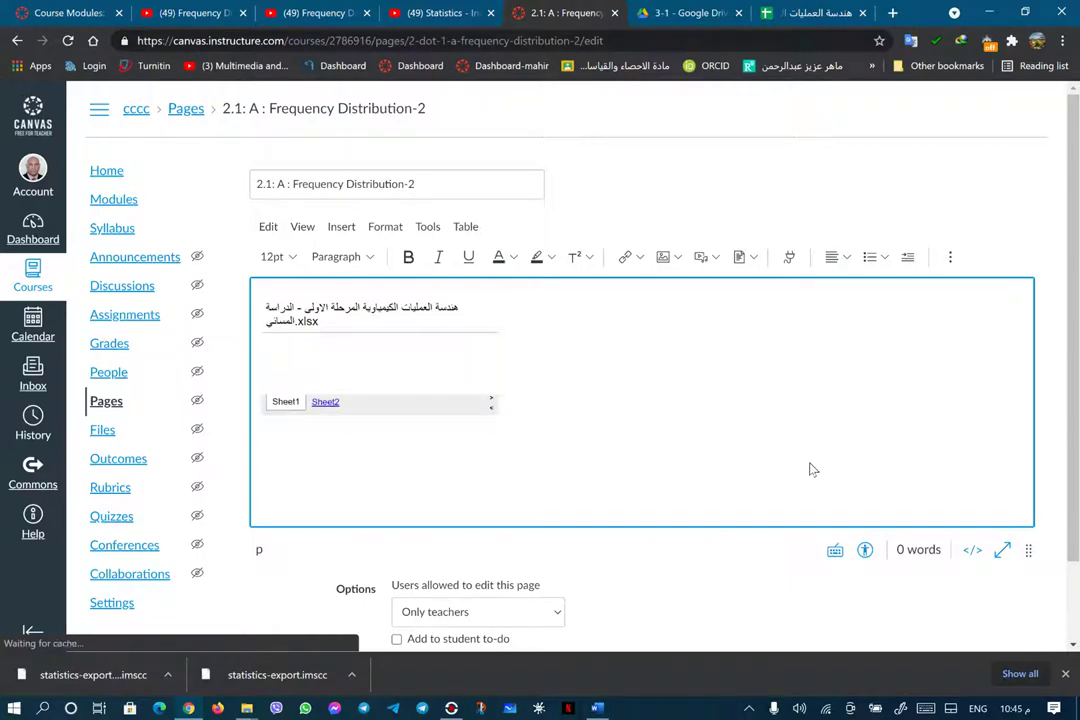
scroll(918, 501, down, 2)
click(1018, 610)
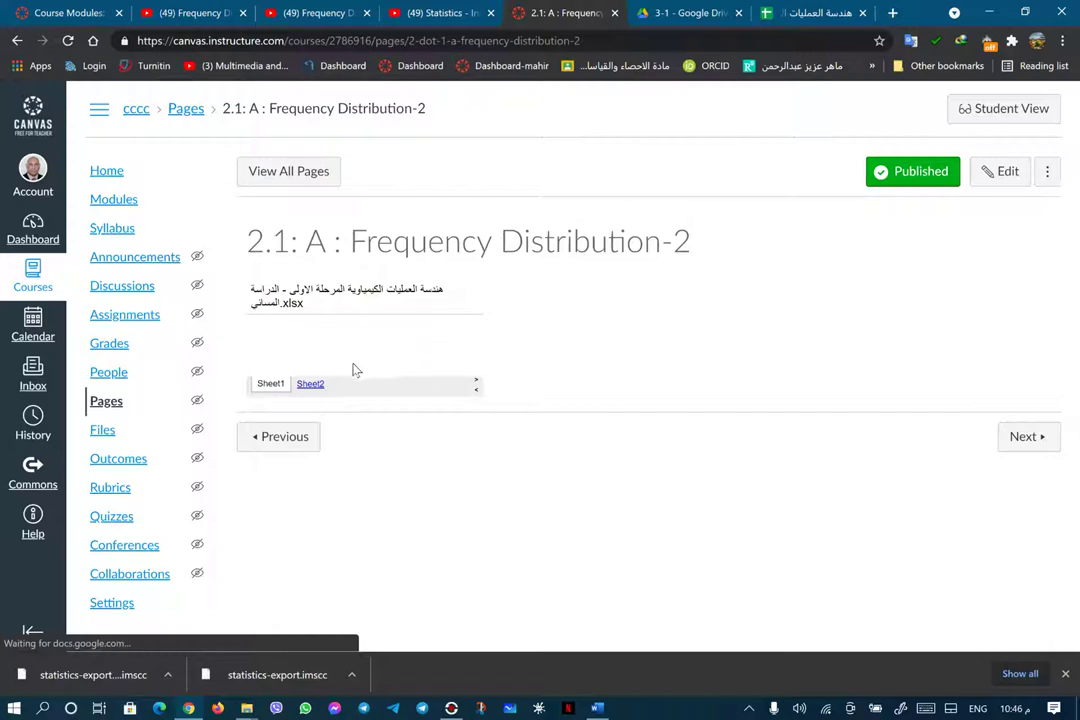
scroll(350, 358, down, 10)
scroll(350, 358, up, 10)
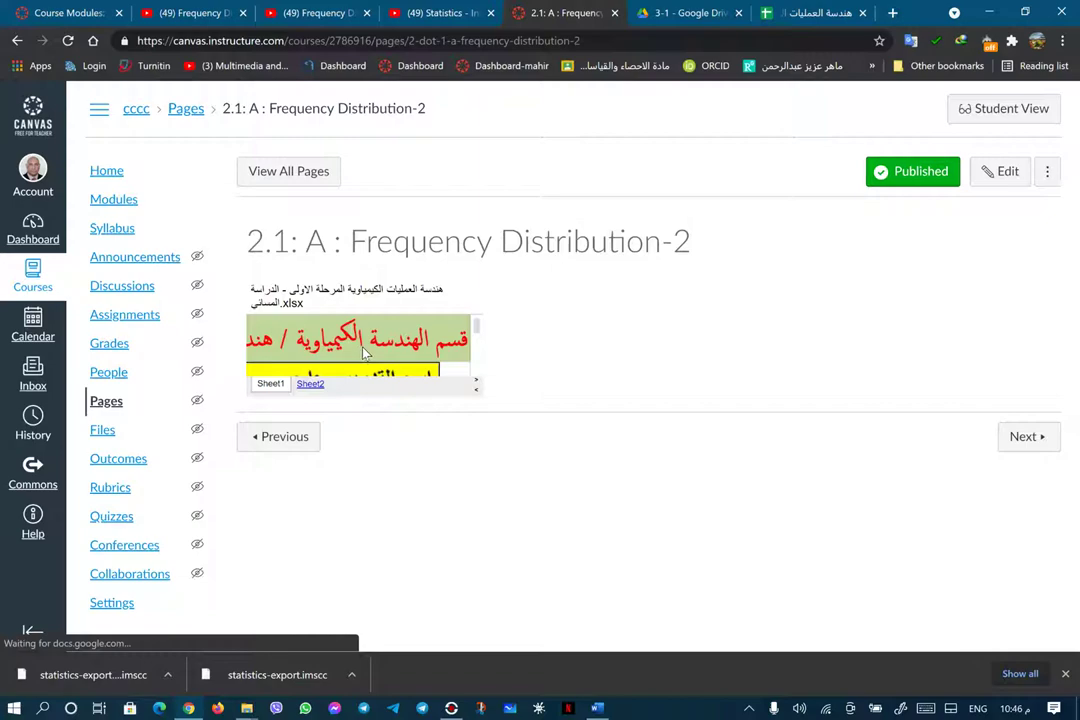
Open the page's raw HTML for editing, then close the spreadsheet's publishing dialog and its Google Sheets tab
click(1004, 173)
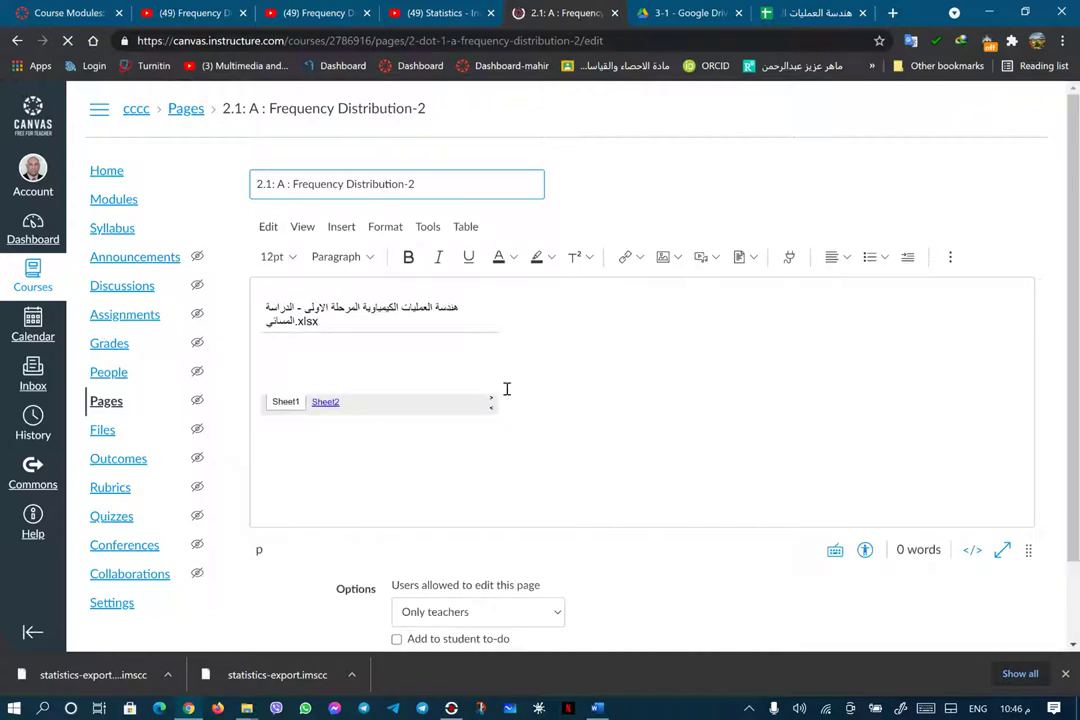
click(972, 551)
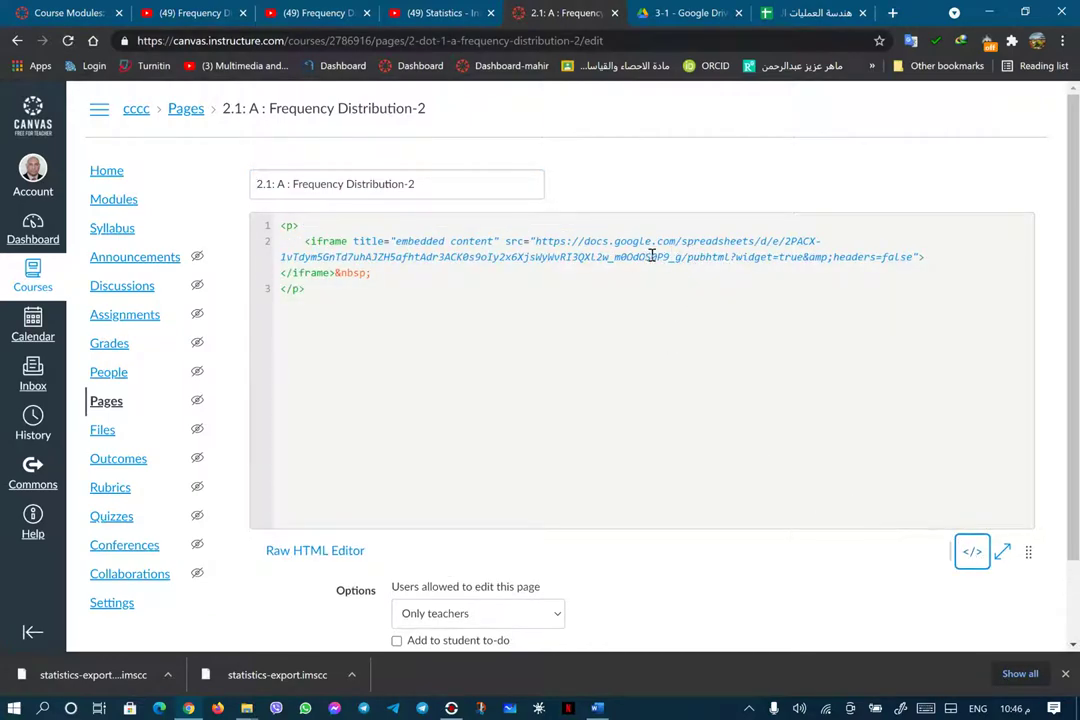
click(793, 14)
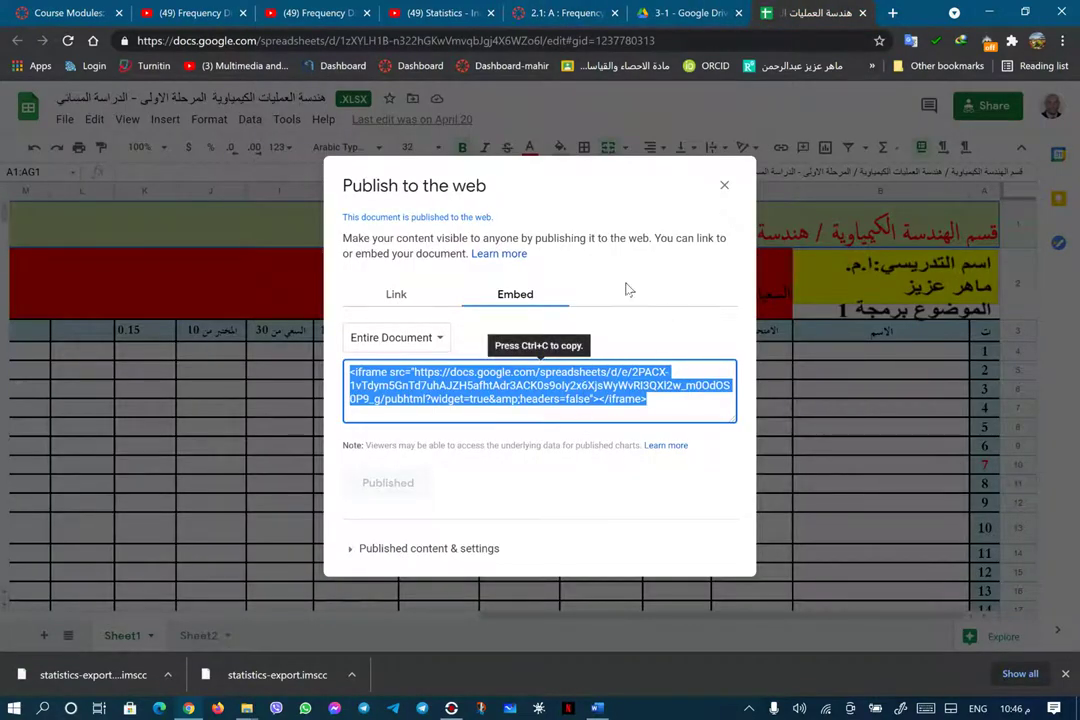
click(724, 185)
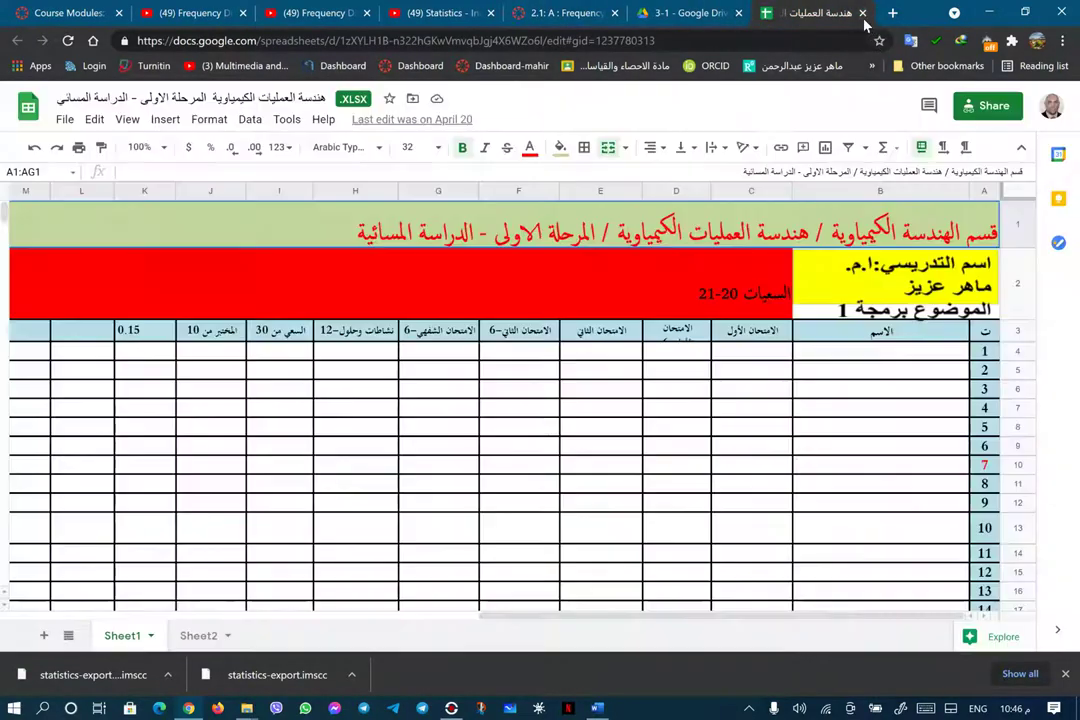
click(862, 13)
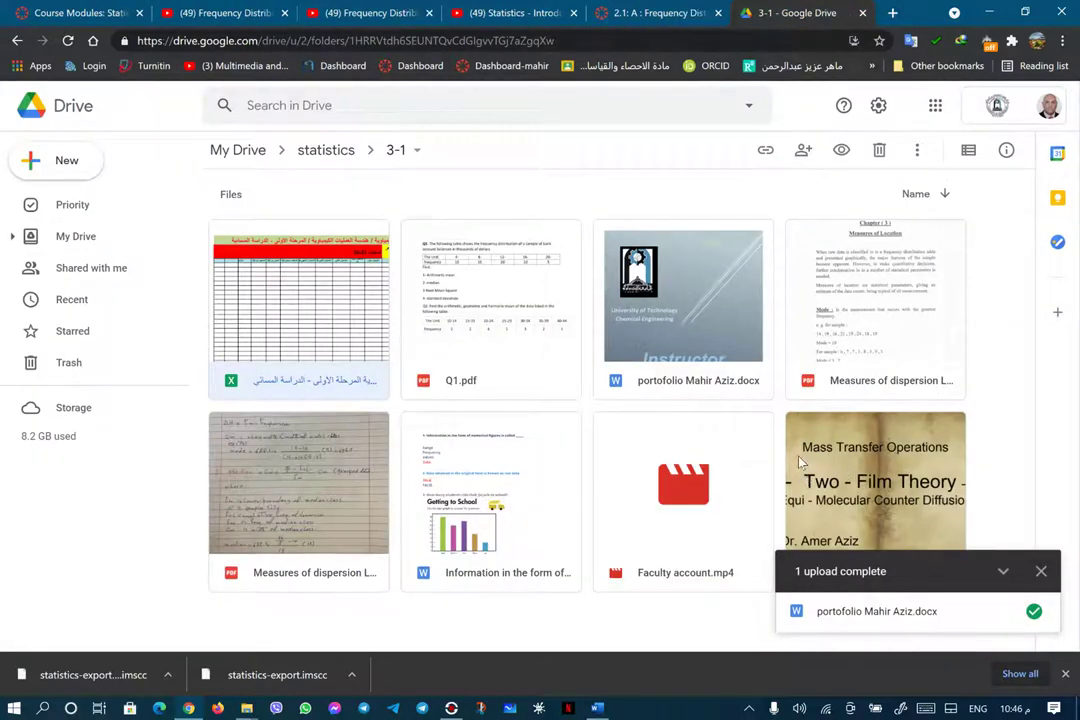
Open the handwritten Measures of dispersion Lec 3-1 summary PDF from the 3-1 folder in a new window and display its embed code
double_click(305, 570)
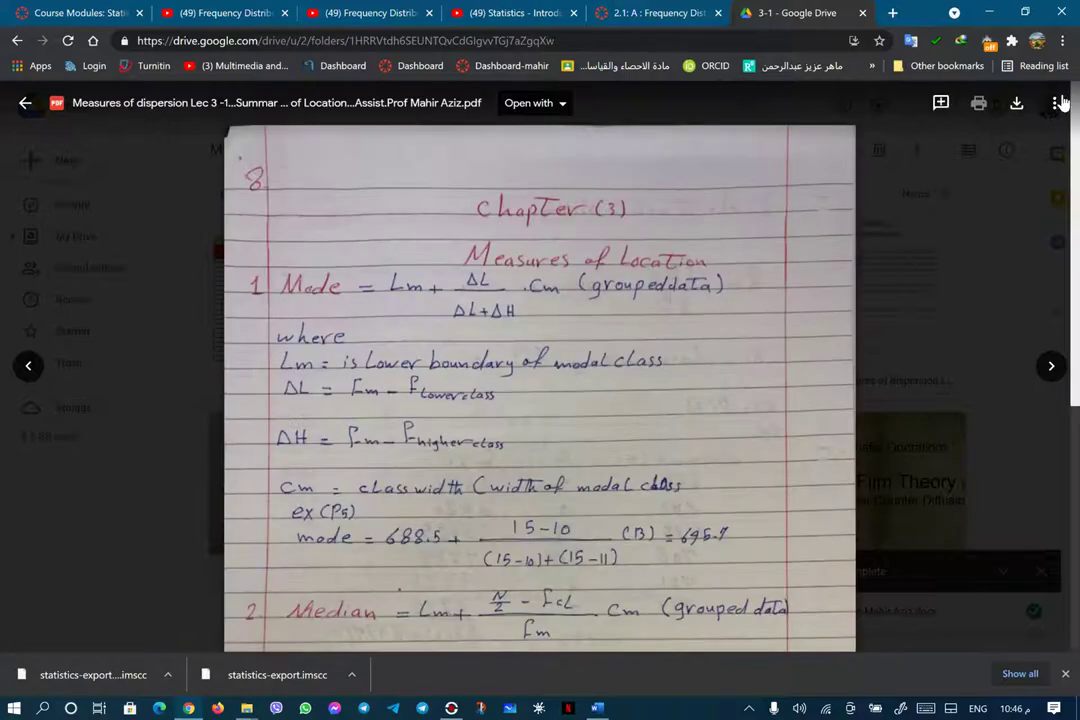
click(1056, 104)
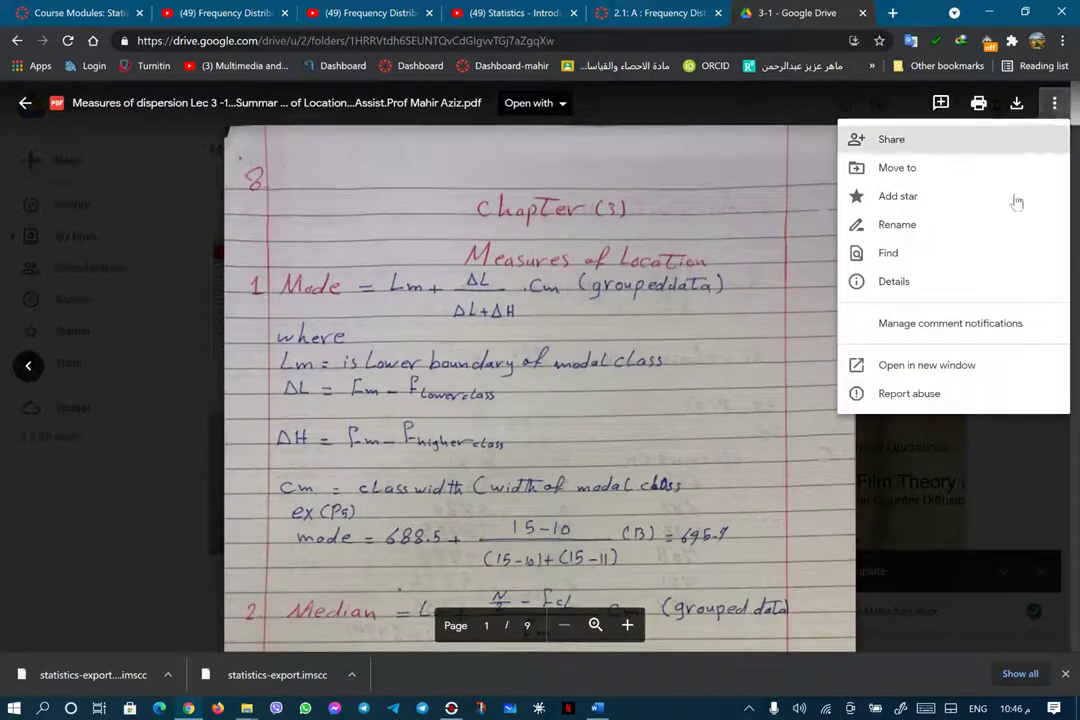
click(921, 366)
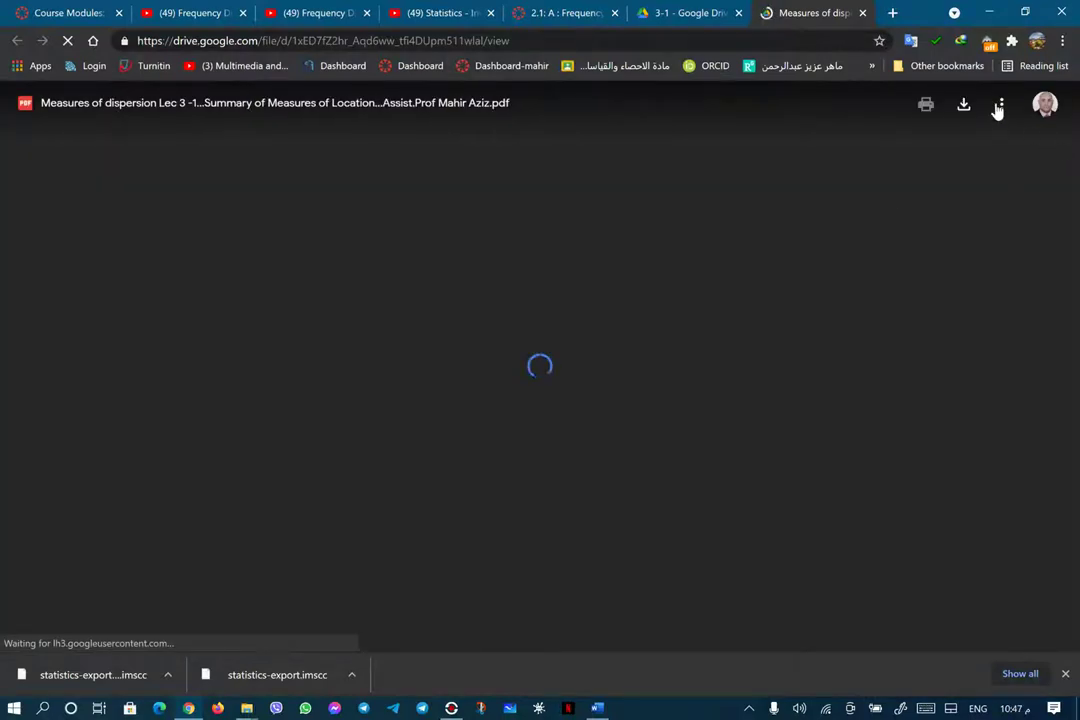
click(1002, 108)
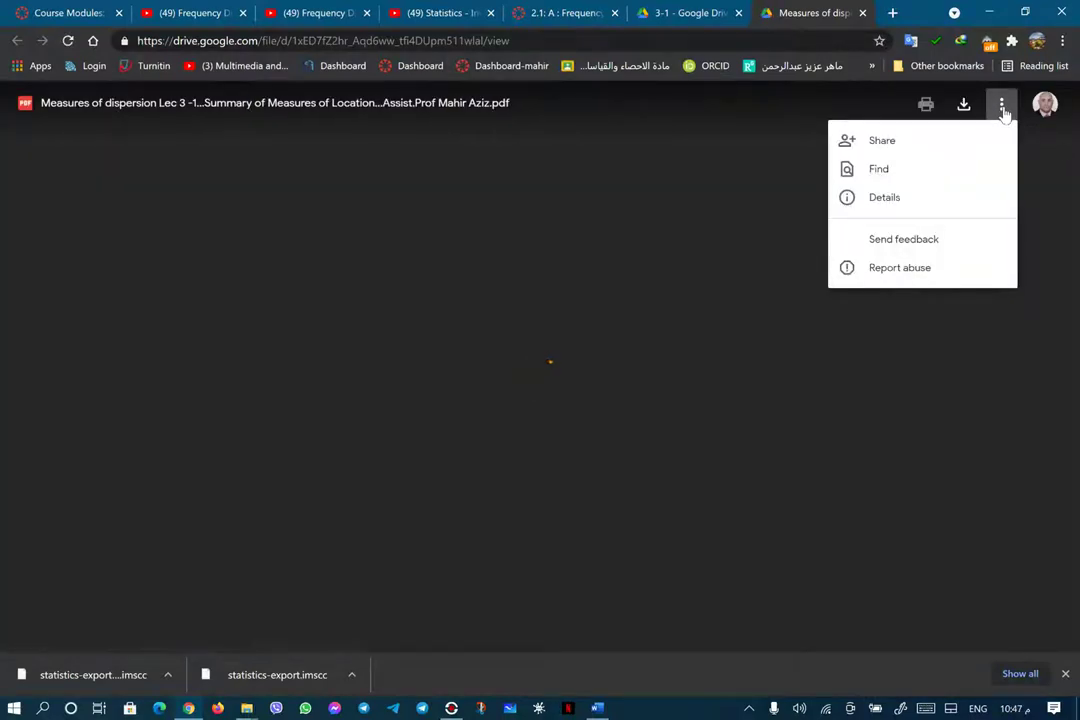
click(1002, 108)
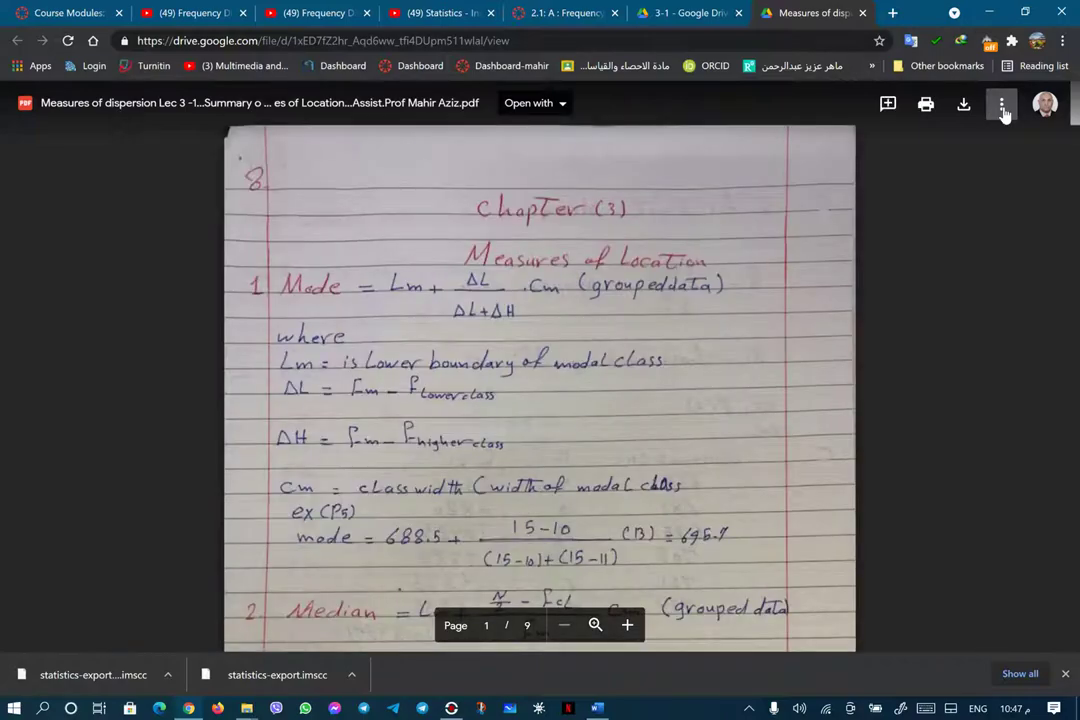
click(1003, 109)
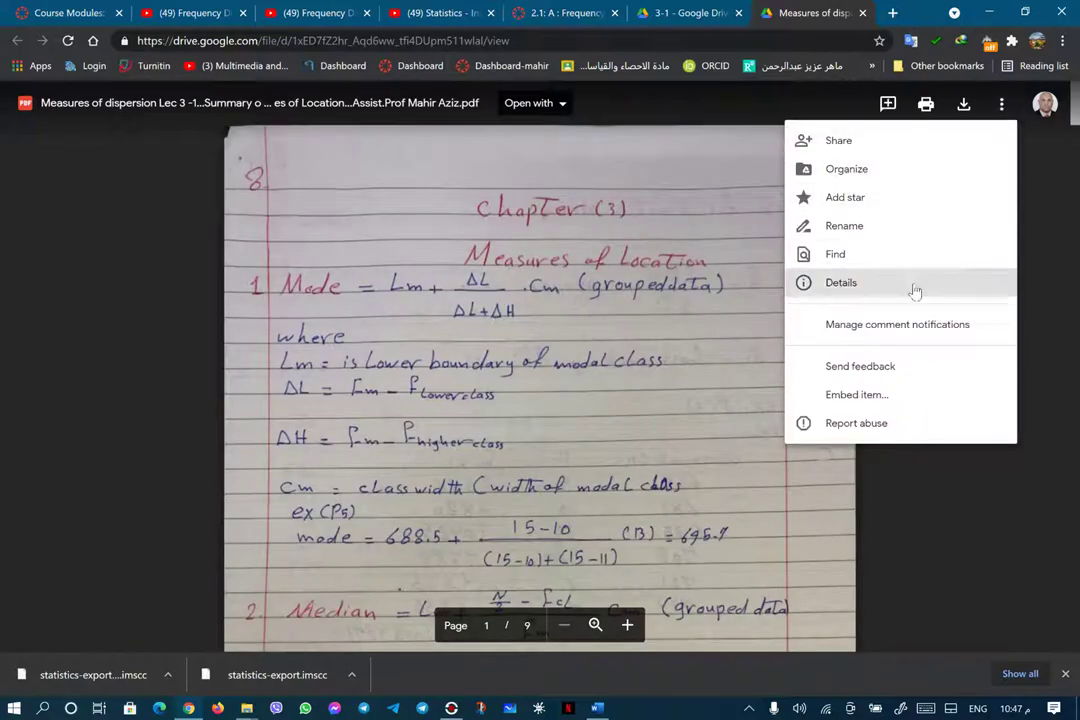
click(878, 397)
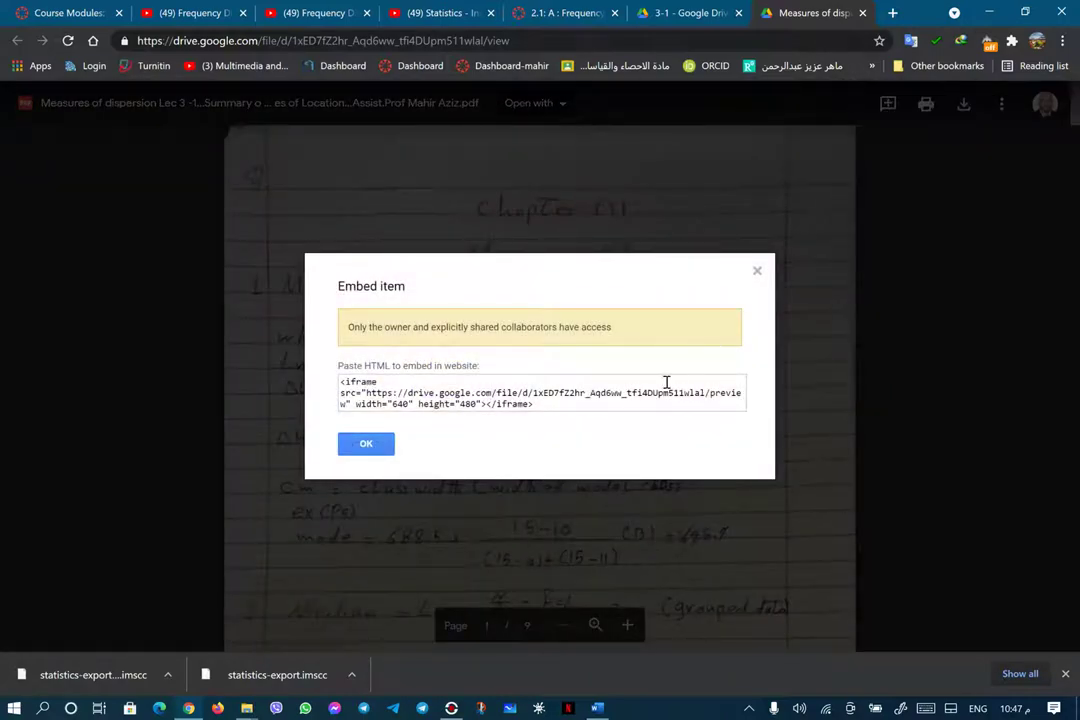
Copy the width="640" height="480" attributes from the PDF's embed code
click(353, 404)
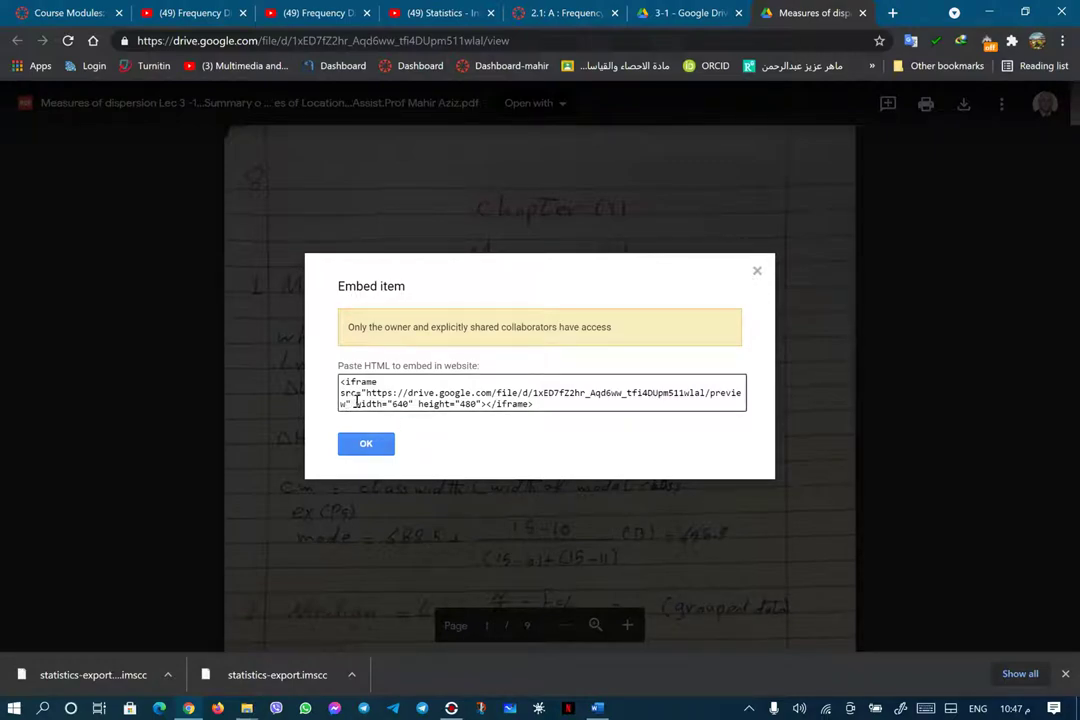
drag(355, 404, 481, 403)
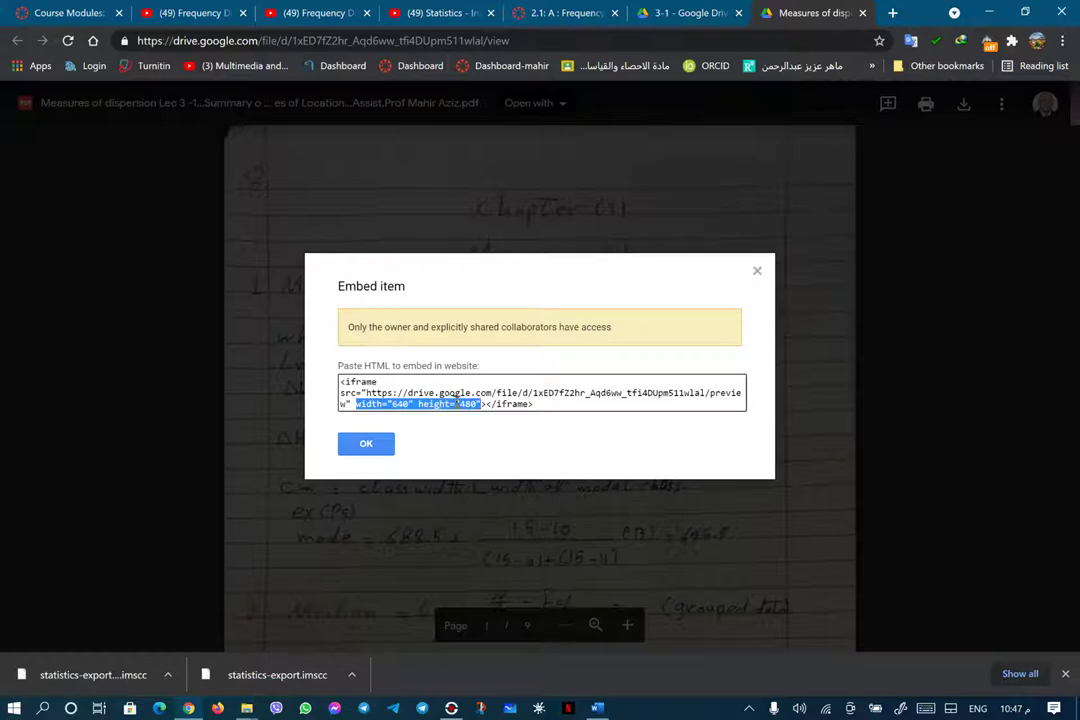
right_click(457, 403)
click(493, 414)
Return to the Canvas page's HTML and paste the width and height attributes at the end of the spreadsheet's opening iframe tag
click(570, 13)
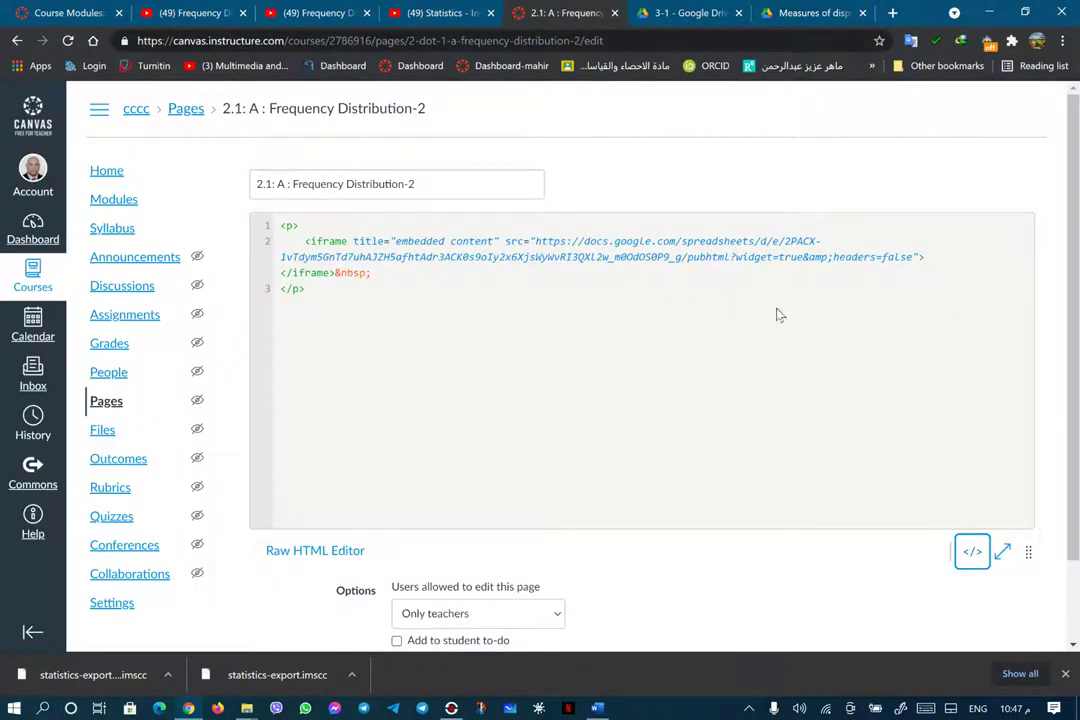
click(918, 256)
right_click(918, 257)
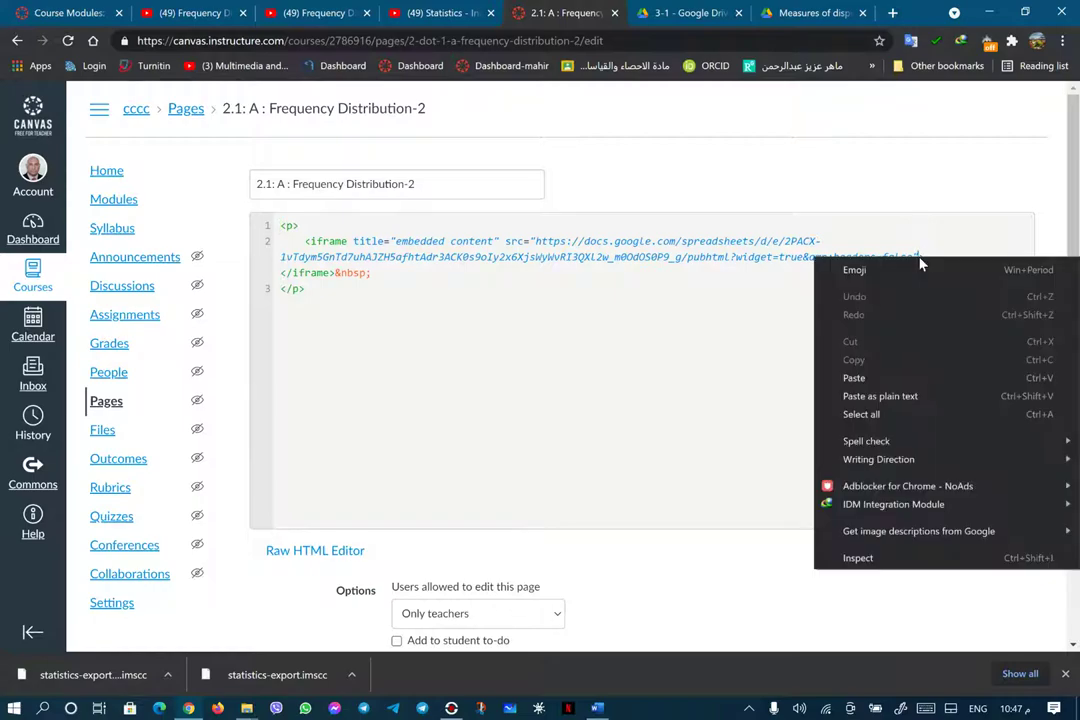
click(860, 378)
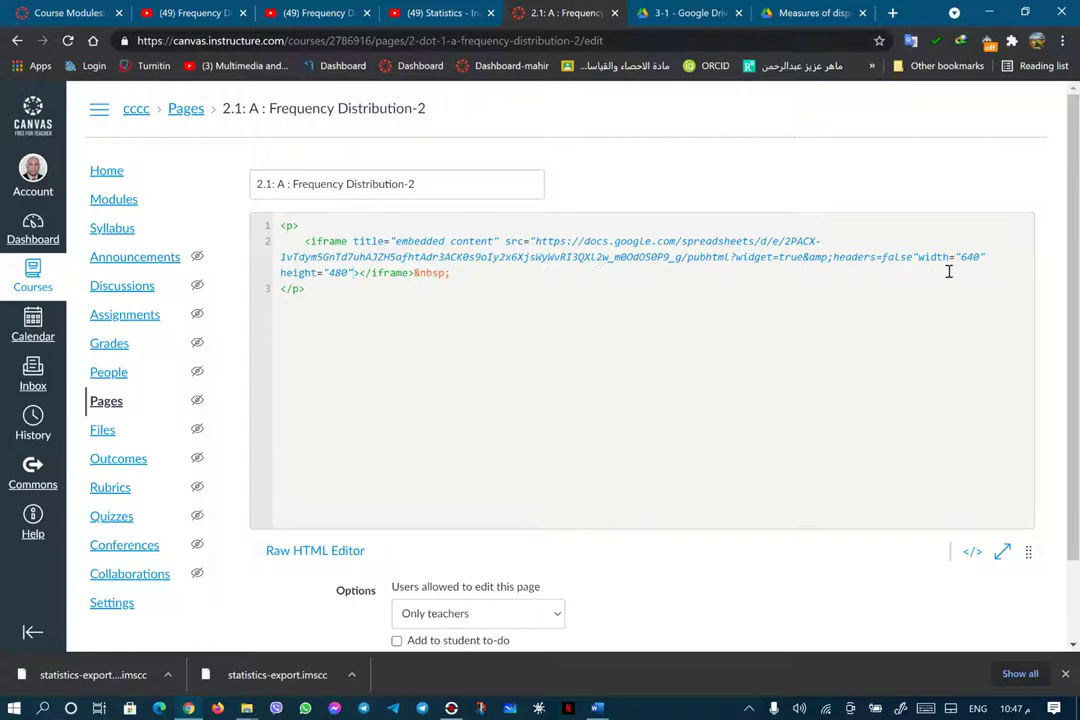
Set the spreadsheet iframe's width and height to 900 each, save the page and look over the enlarged spreadsheet
drag(962, 257, 977, 256)
text(900)
drag(329, 271, 345, 273)
text(900)
scroll(850, 530, down, 2)
click(1027, 612)
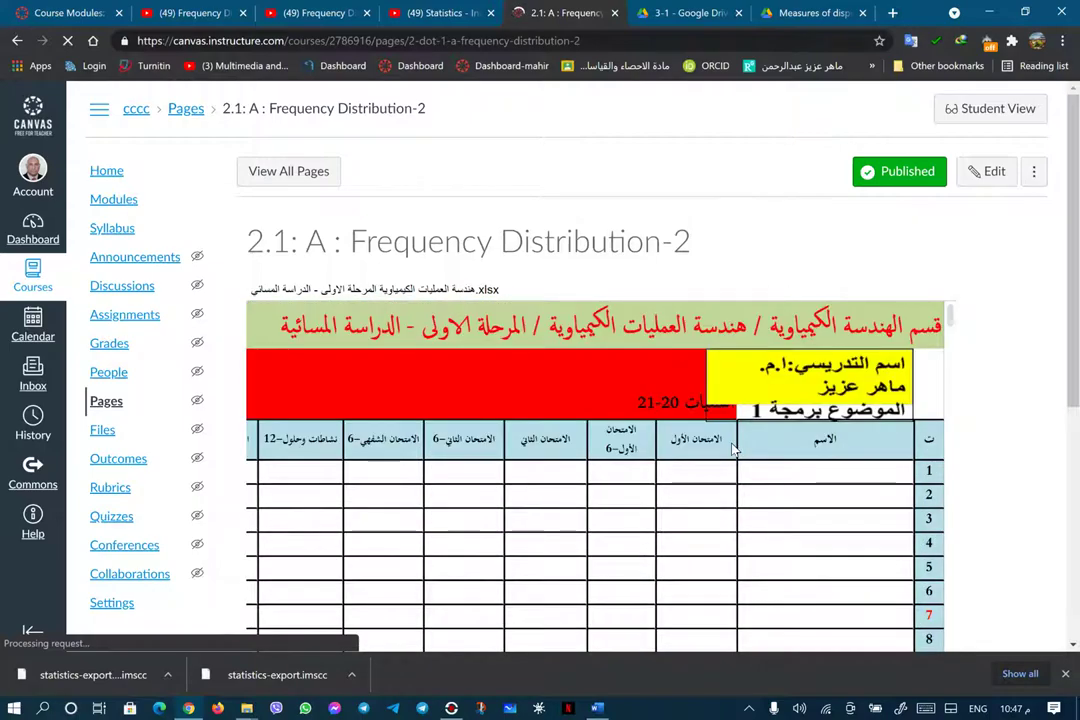
scroll(729, 452, down, 10)
scroll(729, 460, up, 10)
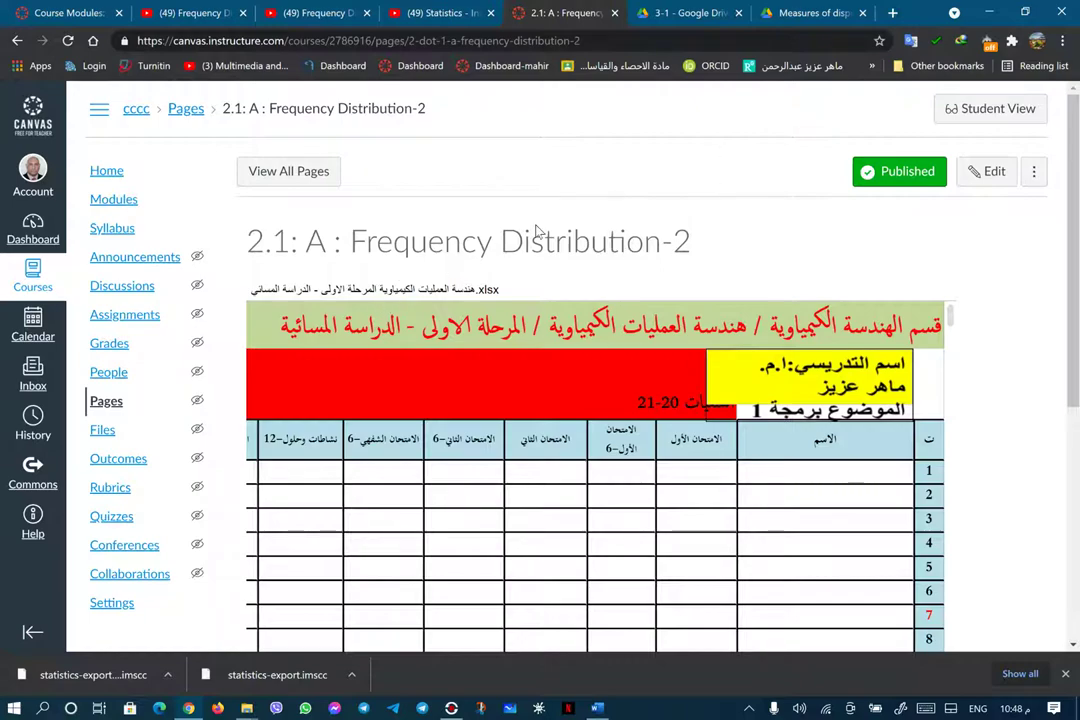
Open the Unit - 1&2 | Discussion from the course modules to view its content
click(114, 199)
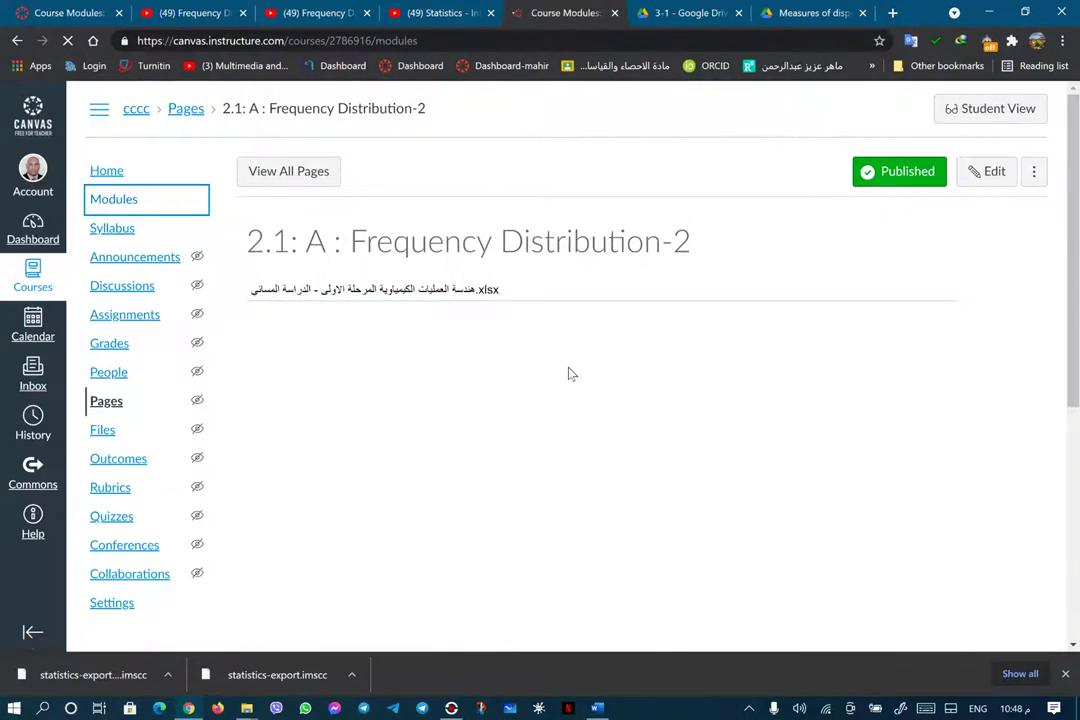
scroll(578, 402, down, 3)
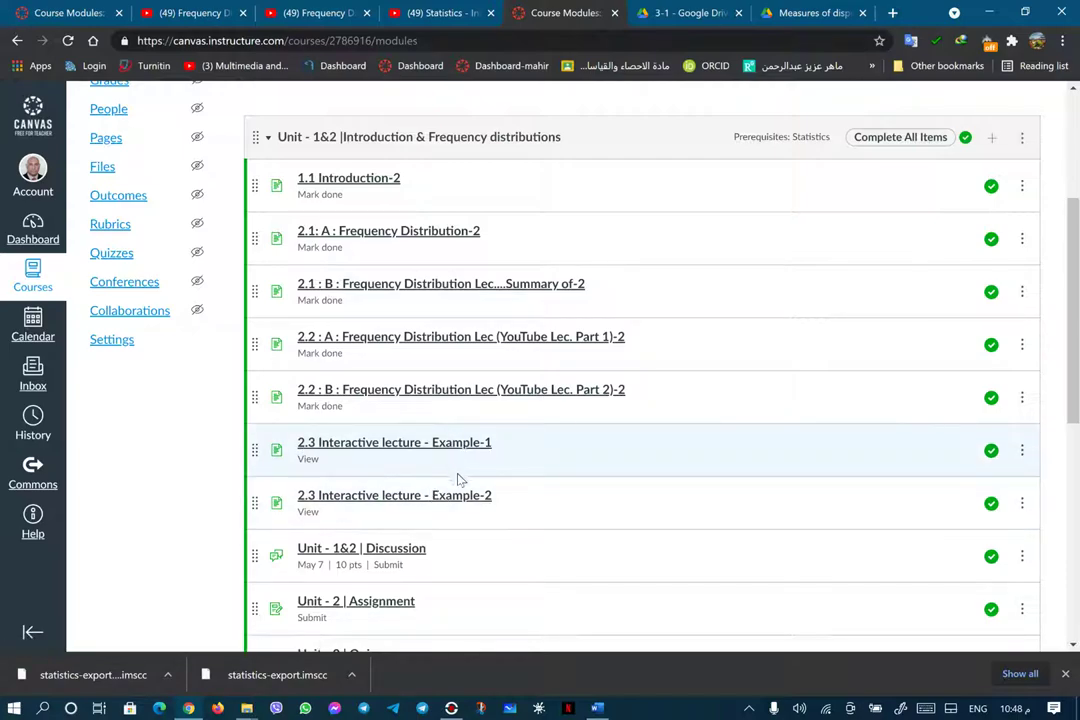
click(398, 553)
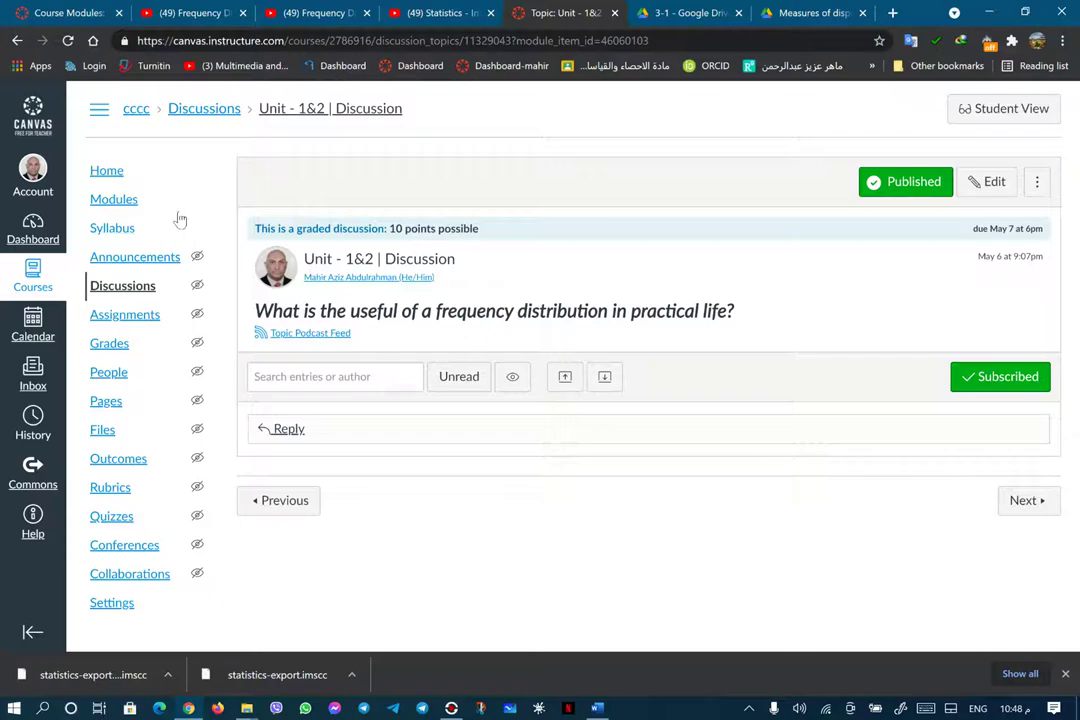
Go back to the course modules and open the Unit - 2 | Assignment for editing
click(125, 202)
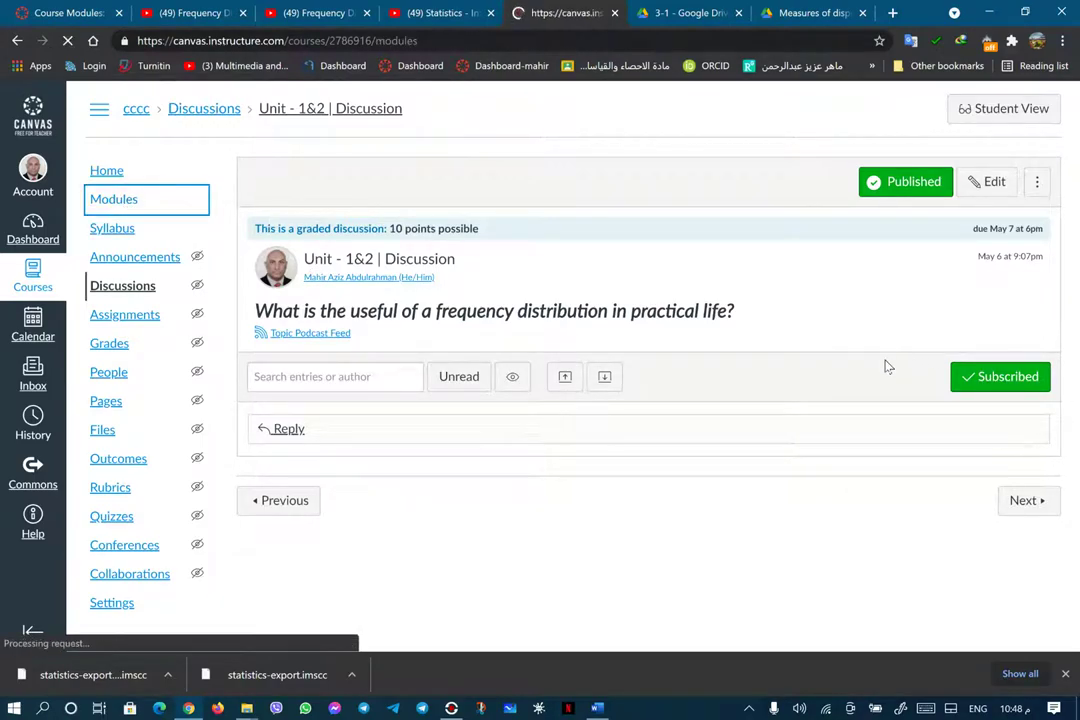
scroll(730, 512, down, 5)
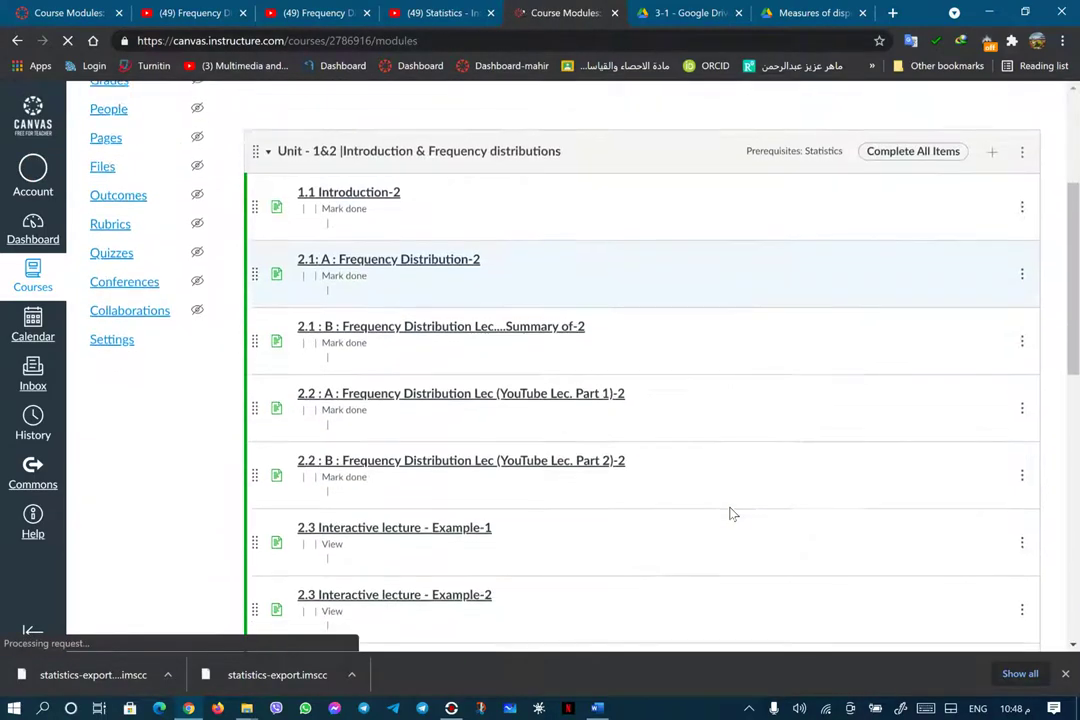
scroll(384, 472, down, 2)
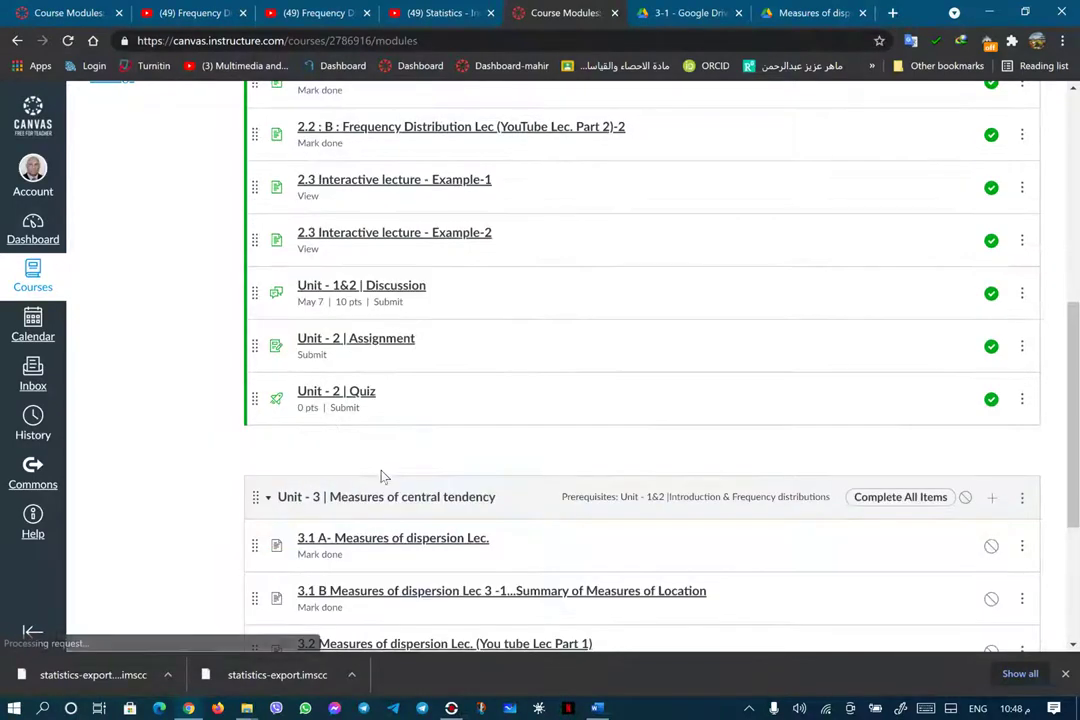
click(385, 340)
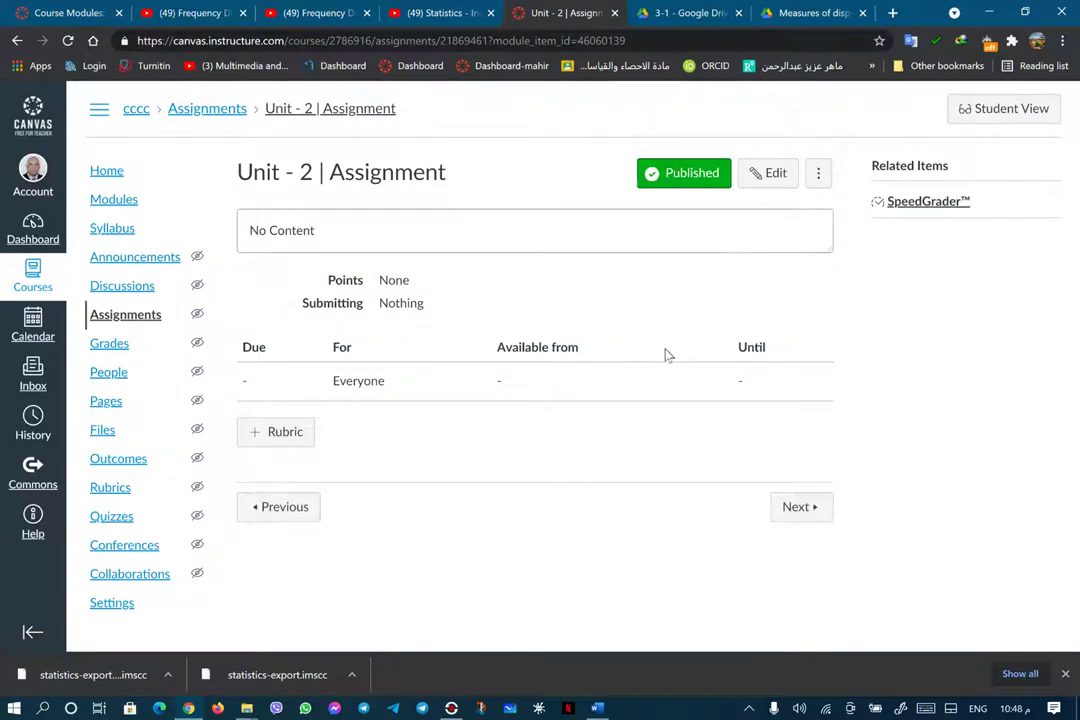
click(777, 175)
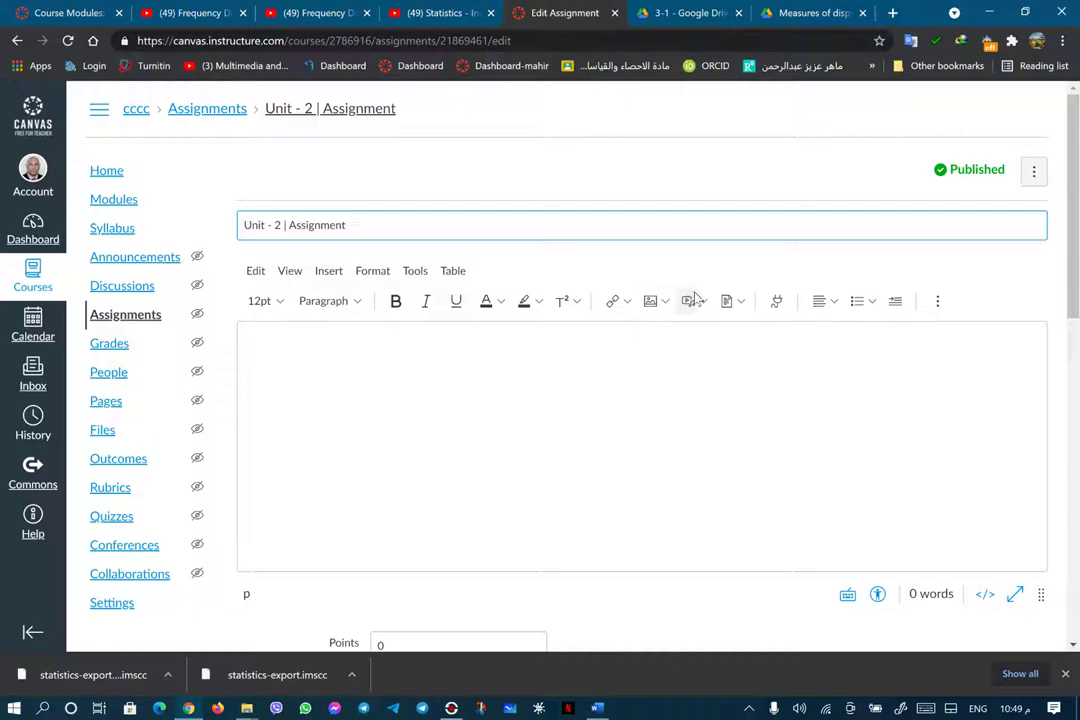
Switch to Google Drive, close the Measures of dispersion PDF's embed dialog, window and preview, and return to the 3-1 folder's files
click(790, 16)
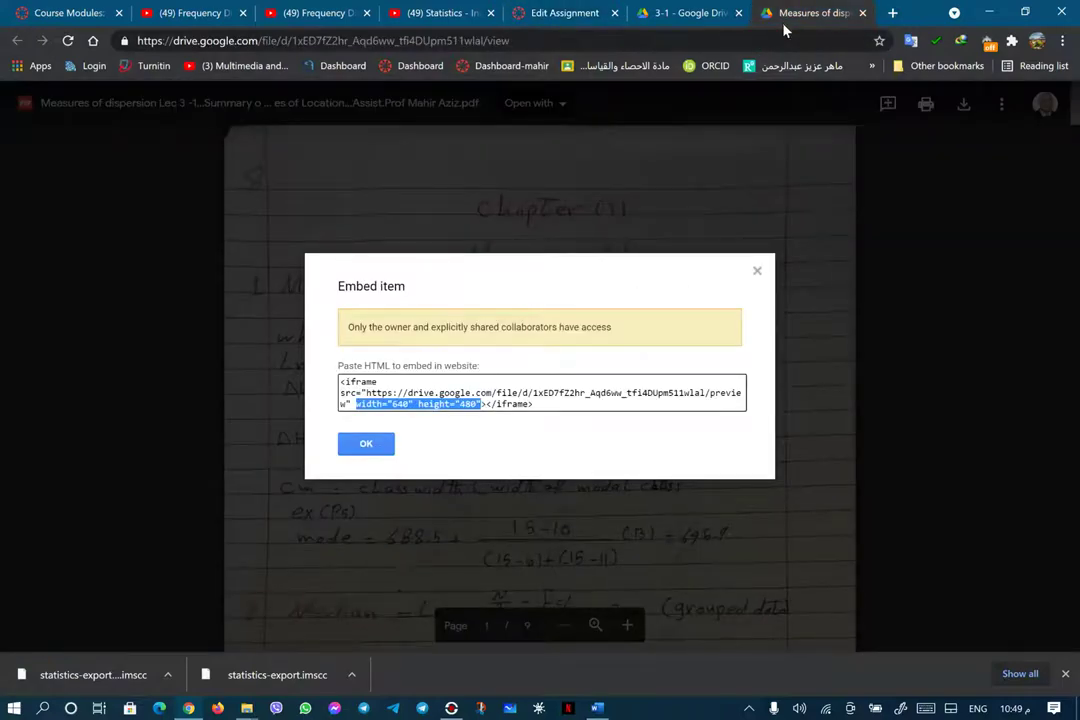
click(758, 273)
key(ctrl+w)
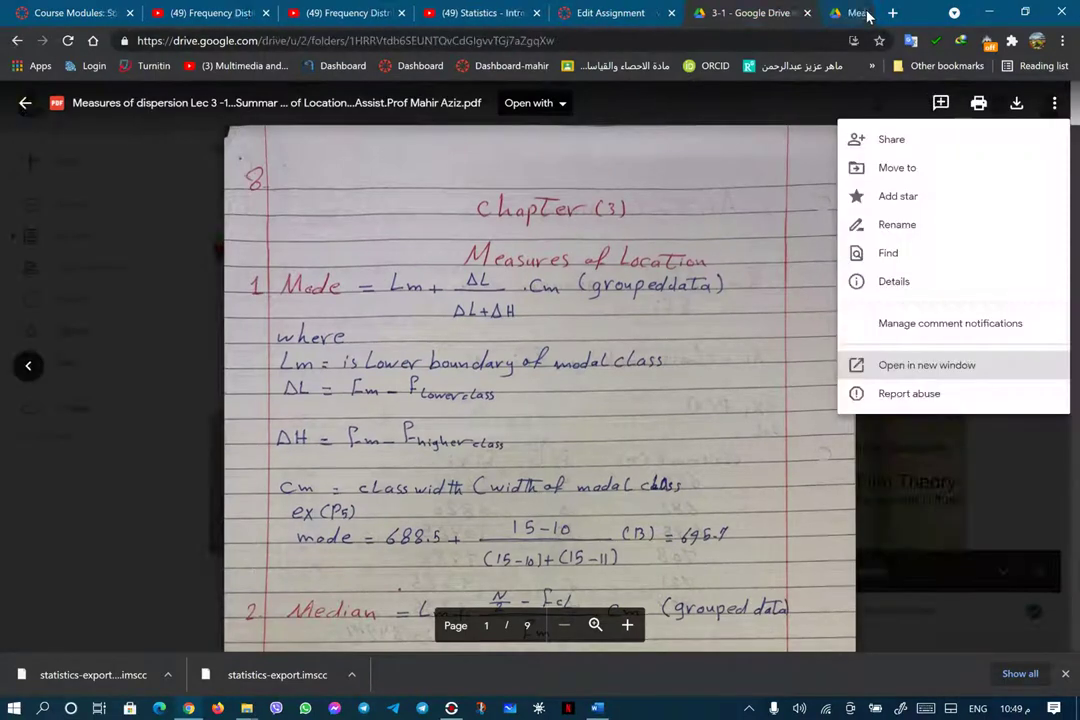
click(159, 181)
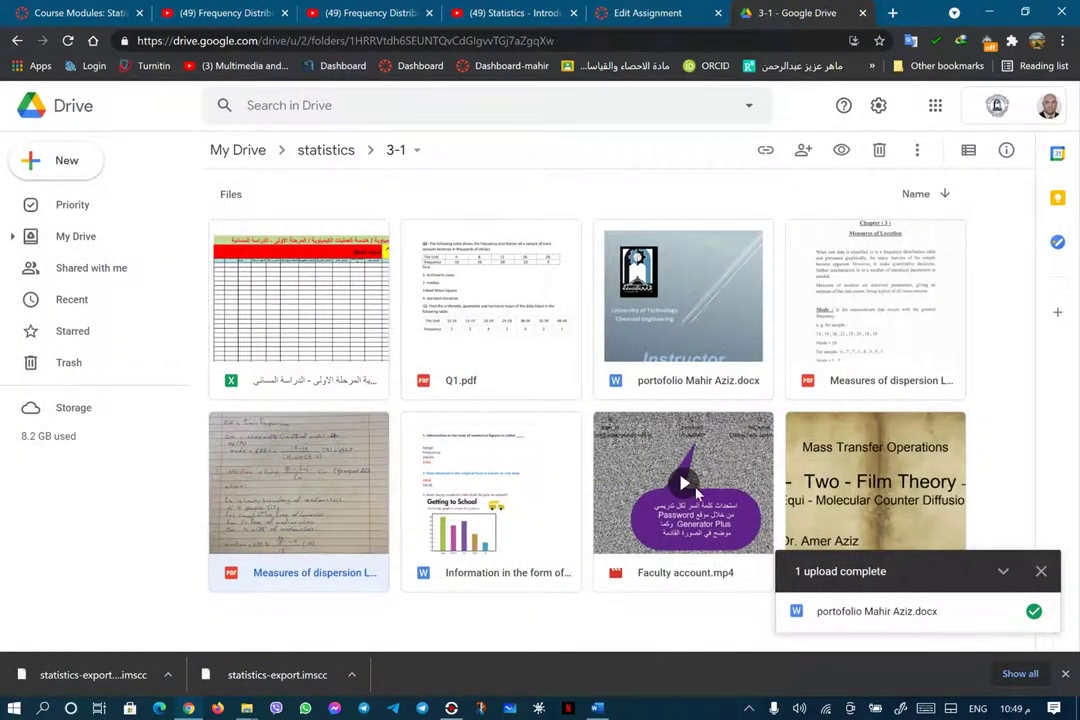
right_click(872, 293)
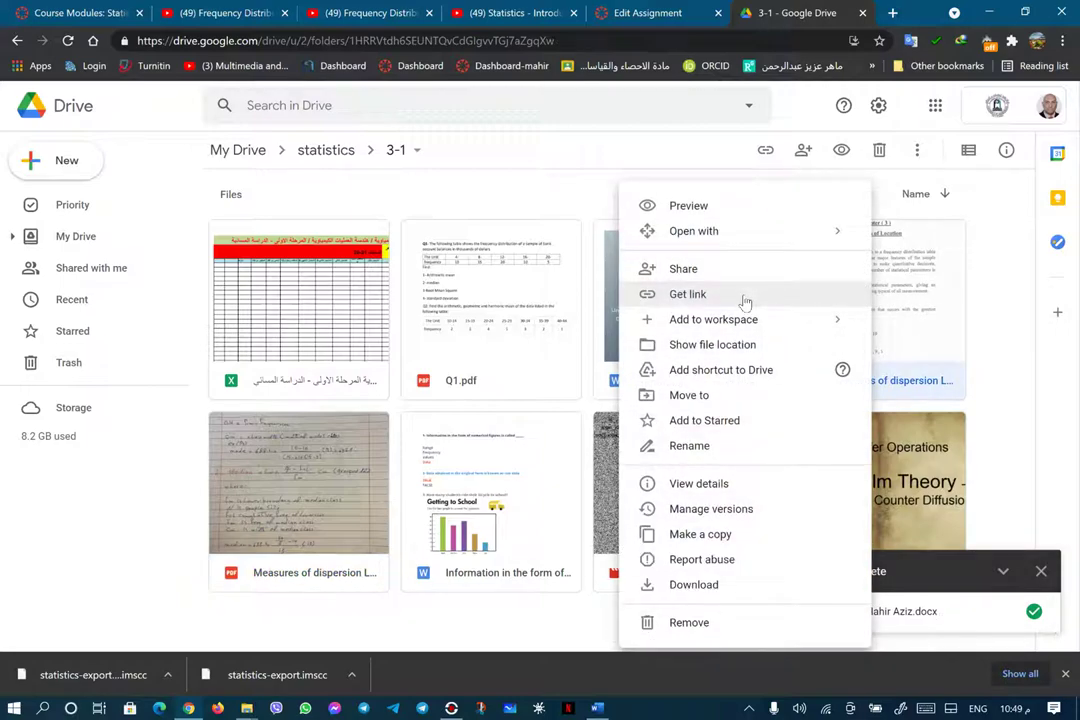
click(550, 623)
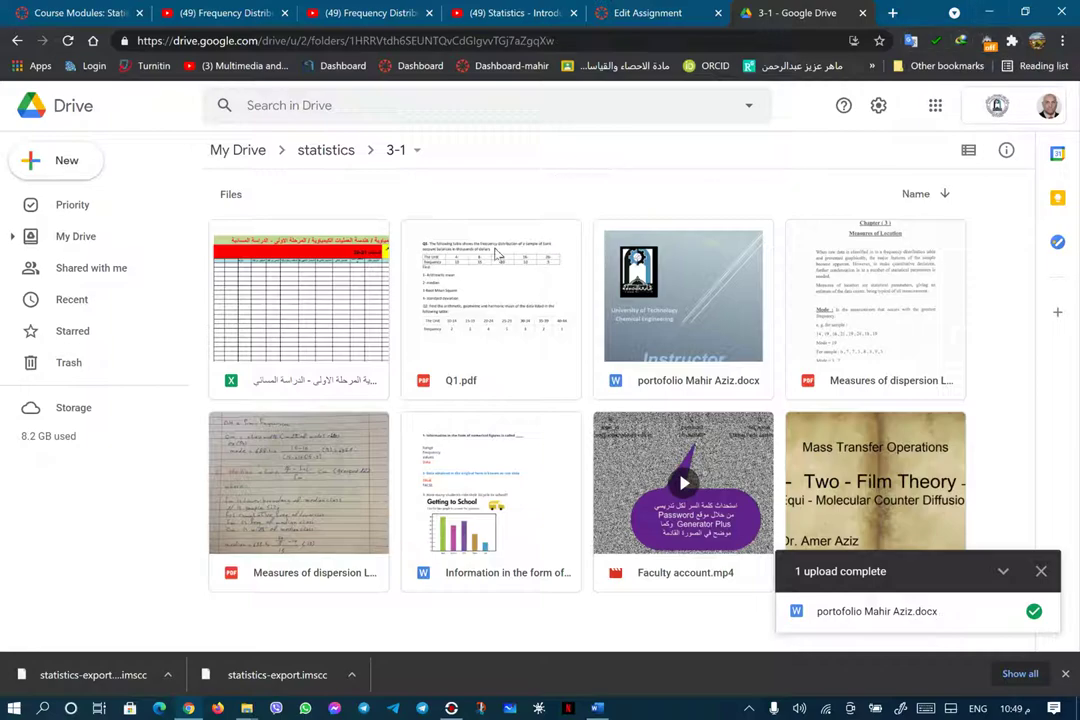
Go up to the statistics folder in Drive and open the 1.4 Tutorial Sheet No.1 folder
click(17, 41)
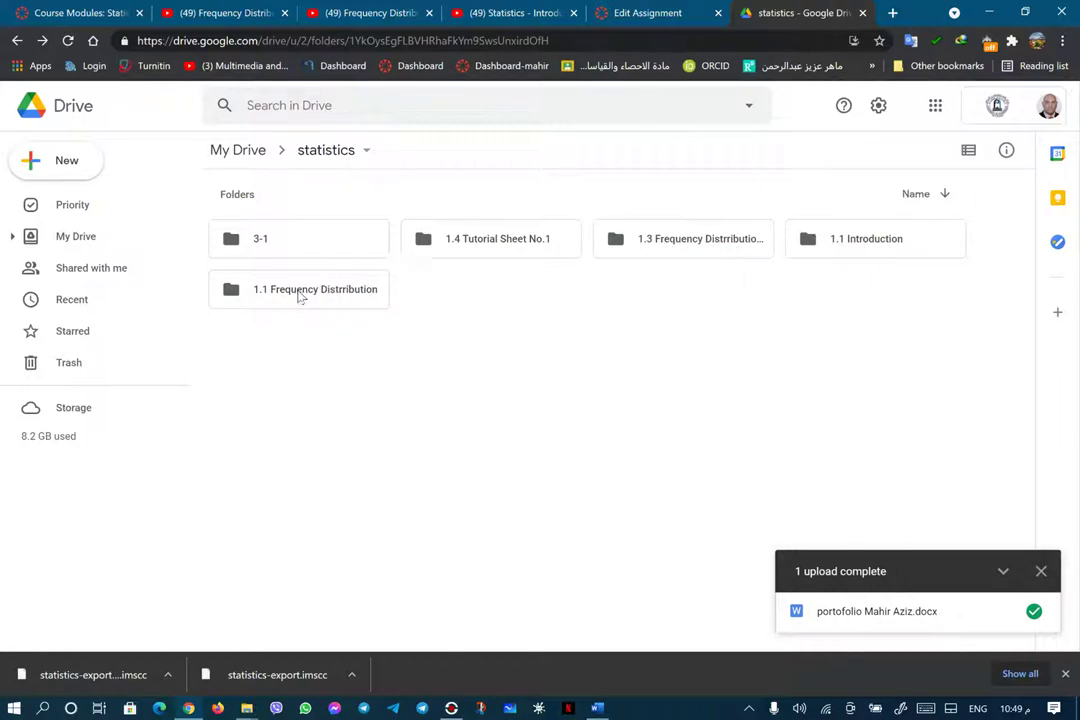
click(300, 293)
double_click(262, 244)
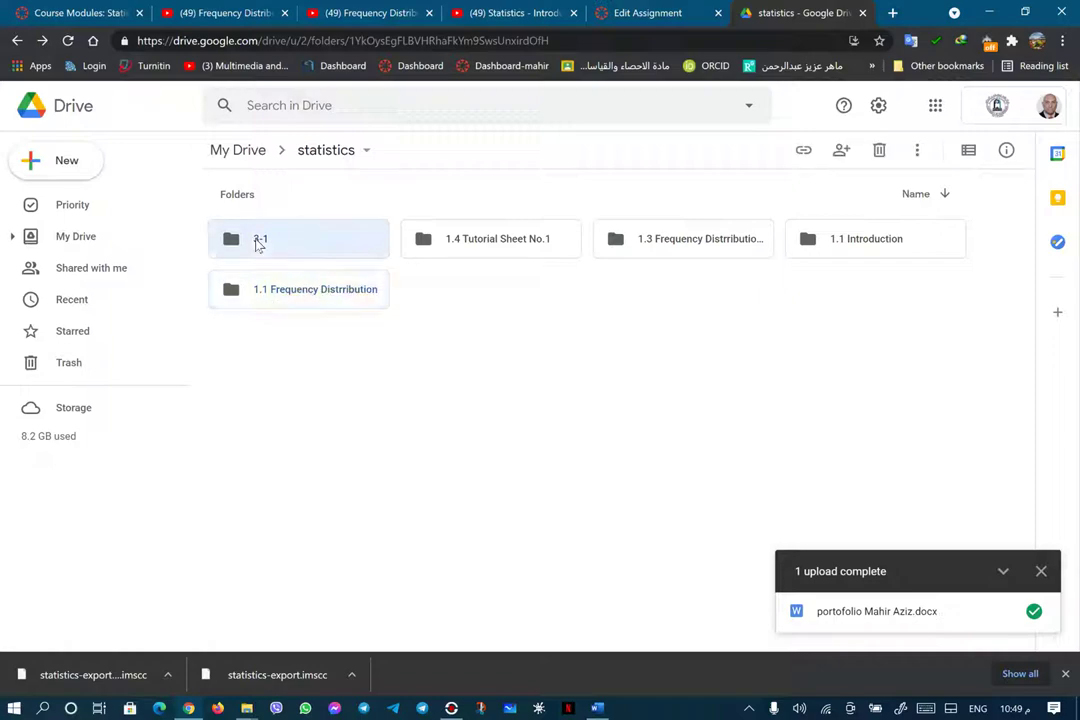
click(17, 41)
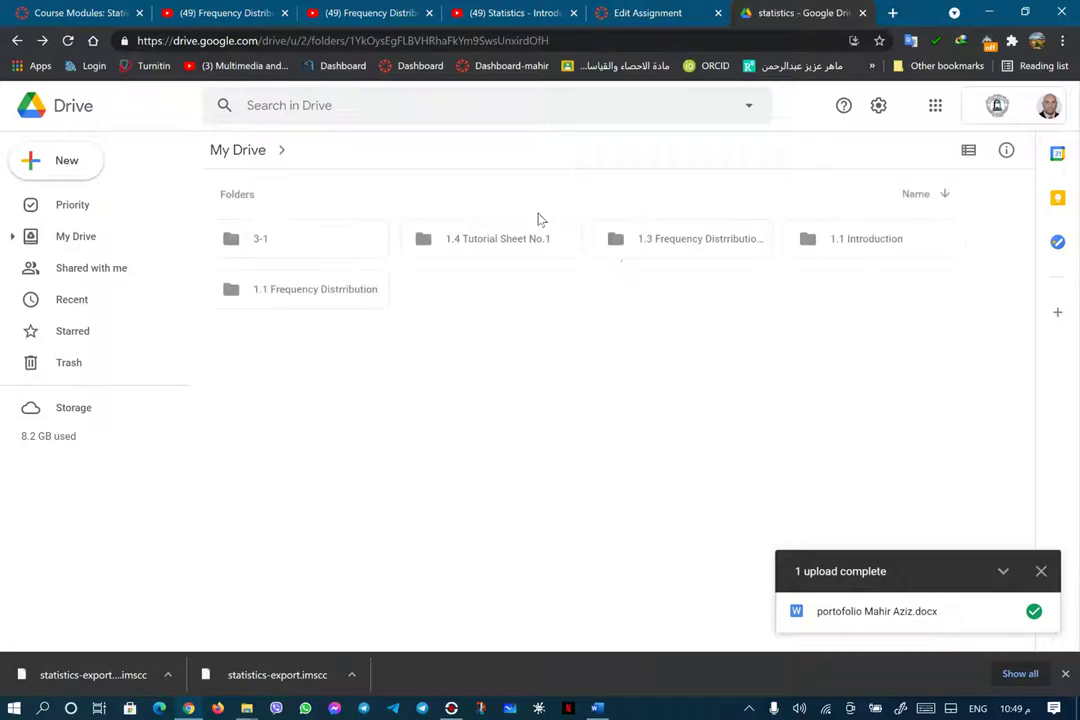
click(513, 240)
double_click(513, 240)
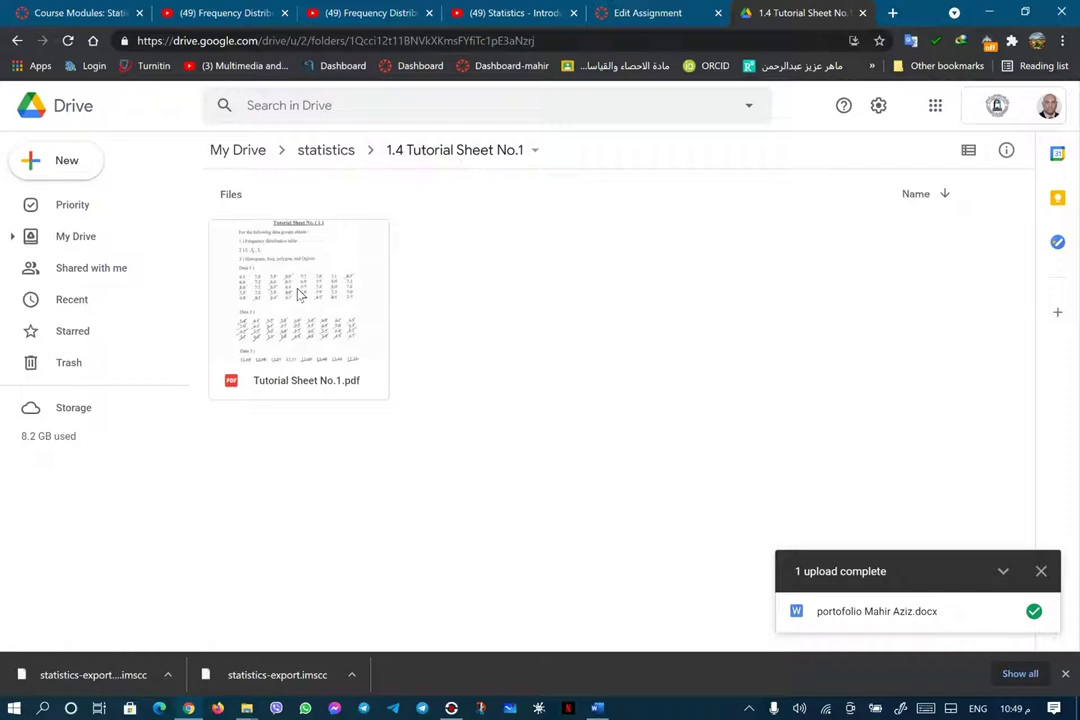
Share Tutorial Sheet No.1.pdf so that anyone with the link can view it
right_click(298, 295)
click(342, 297)
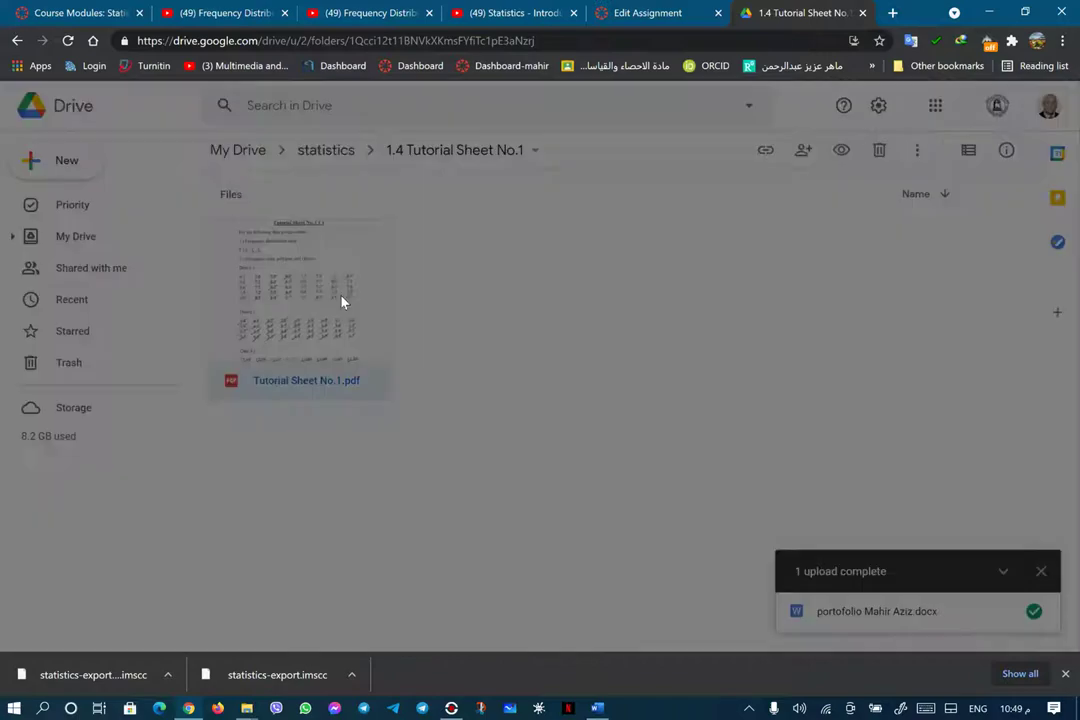
click(413, 432)
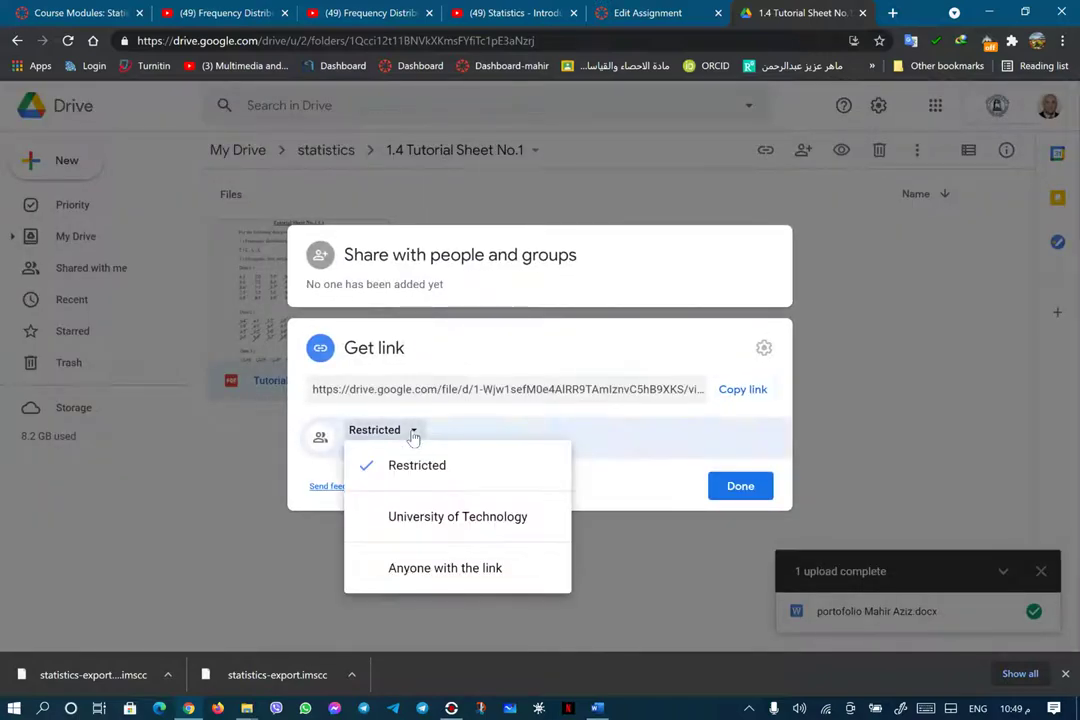
click(405, 578)
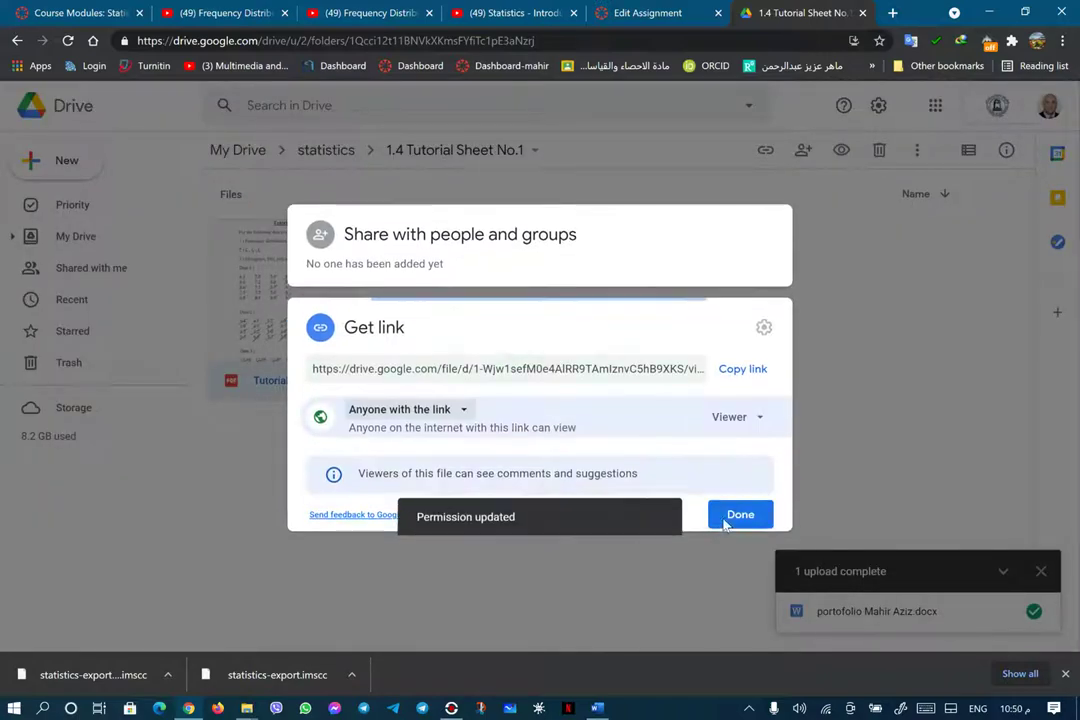
click(730, 518)
Preview Tutorial Sheet No.1.pdf and open it in a new window
right_click(306, 303)
double_click(284, 304)
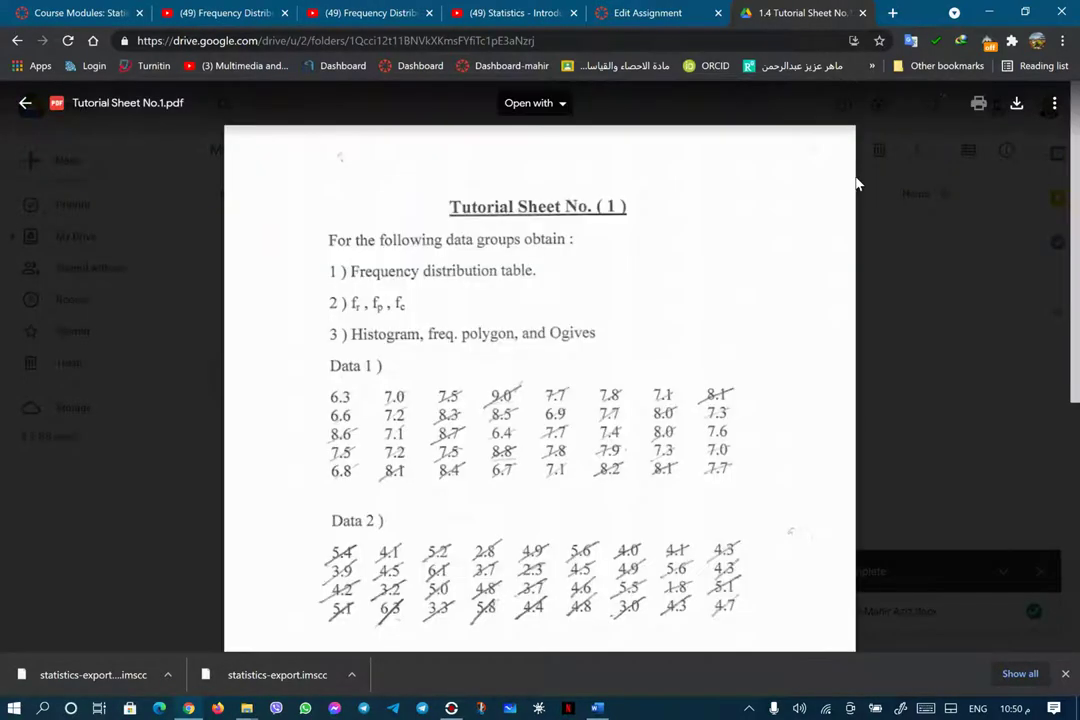
click(1054, 103)
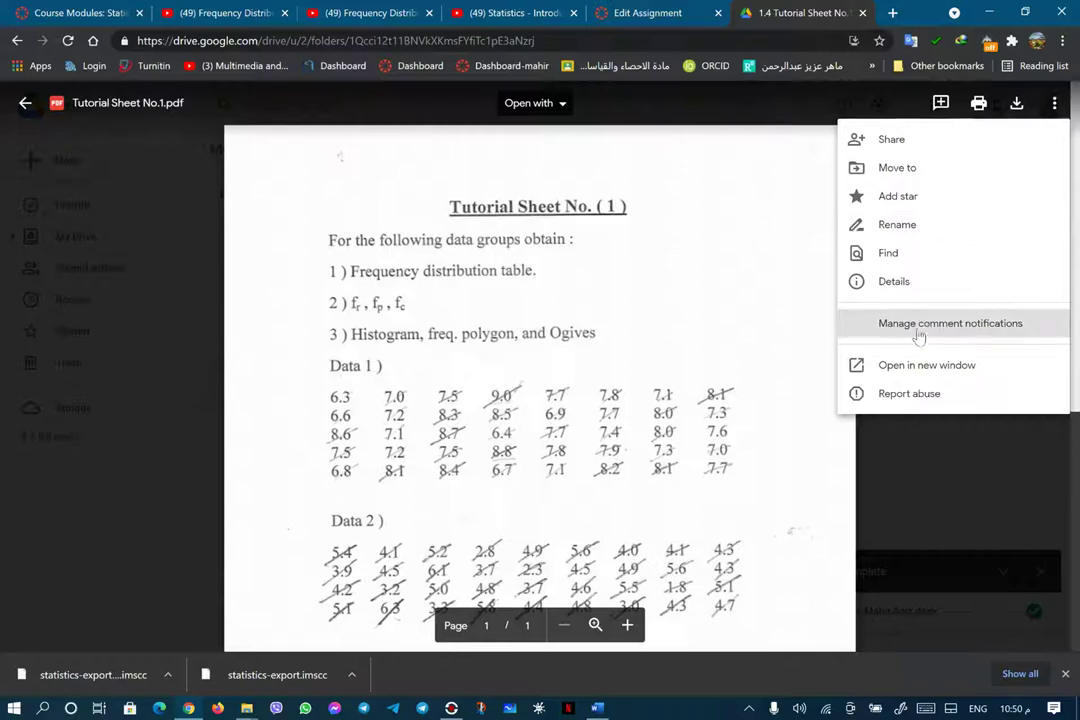
click(911, 368)
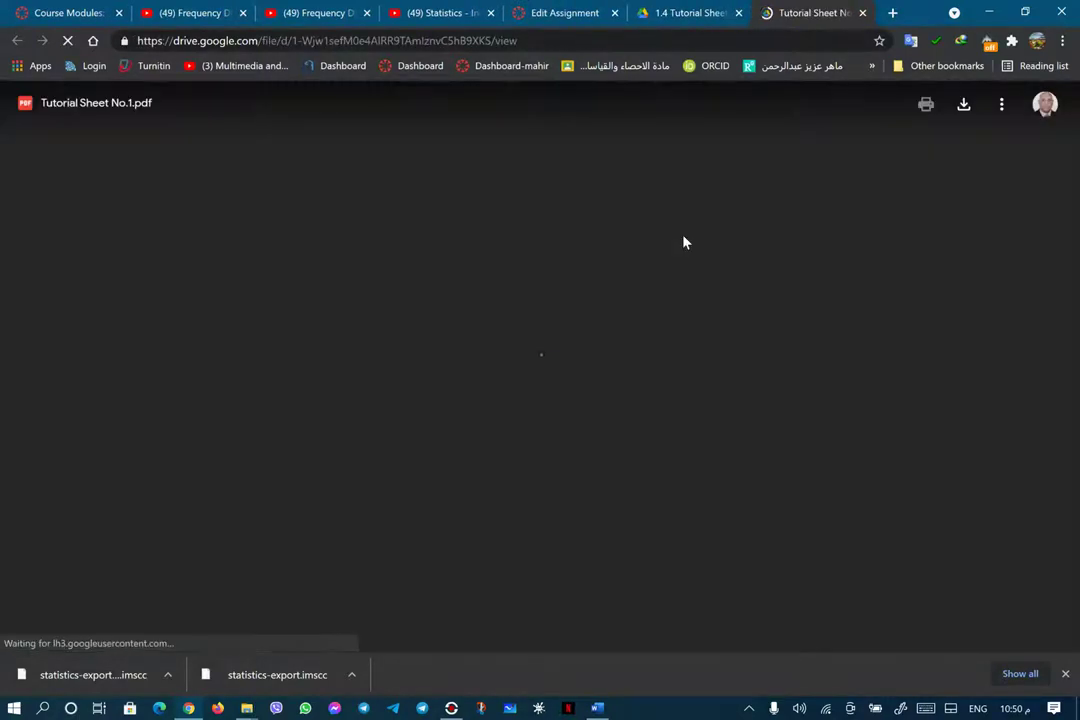
Get the Embed item code for Tutorial Sheet No.1.pdf and copy the whole iframe HTML
click(1000, 110)
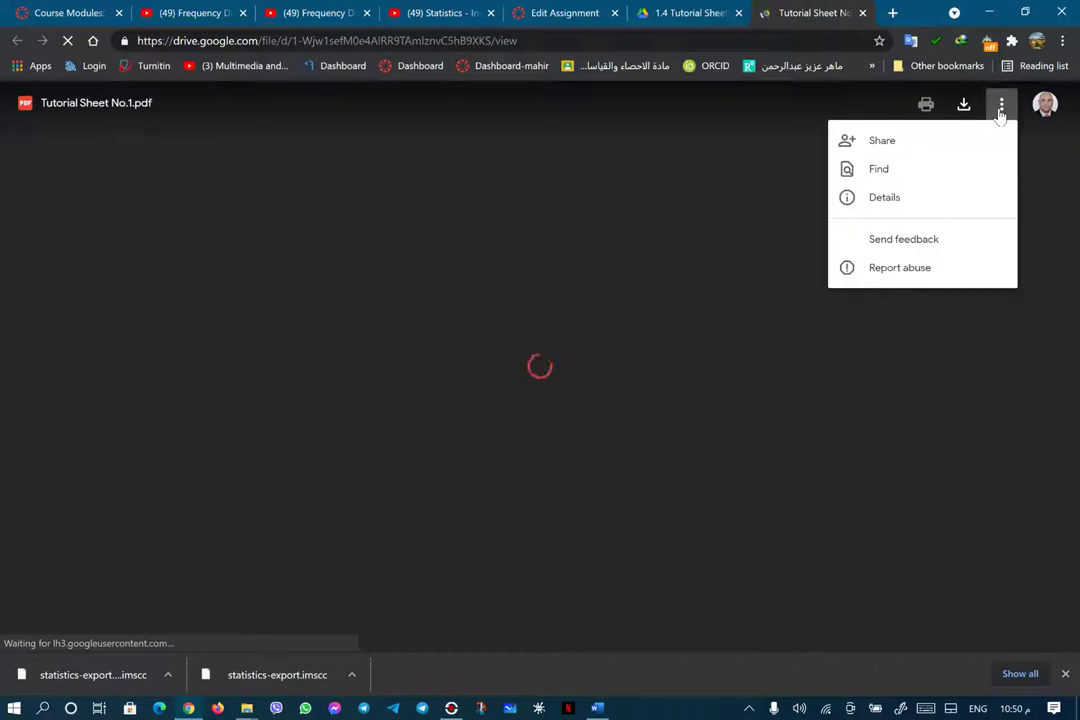
click(1000, 110)
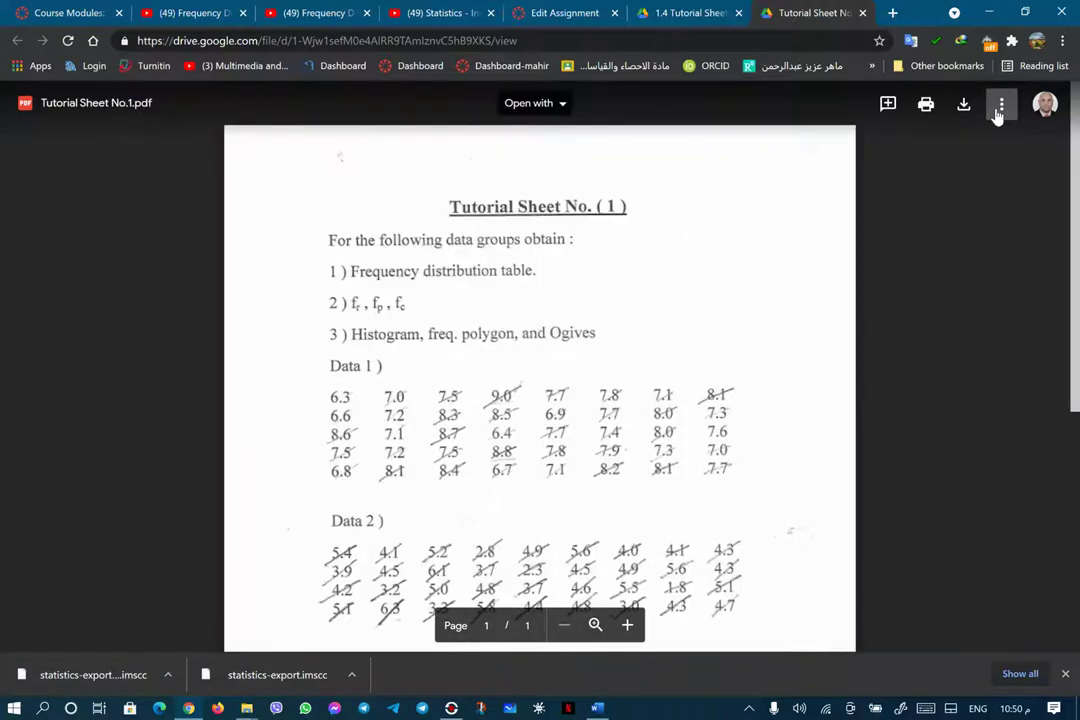
click(999, 108)
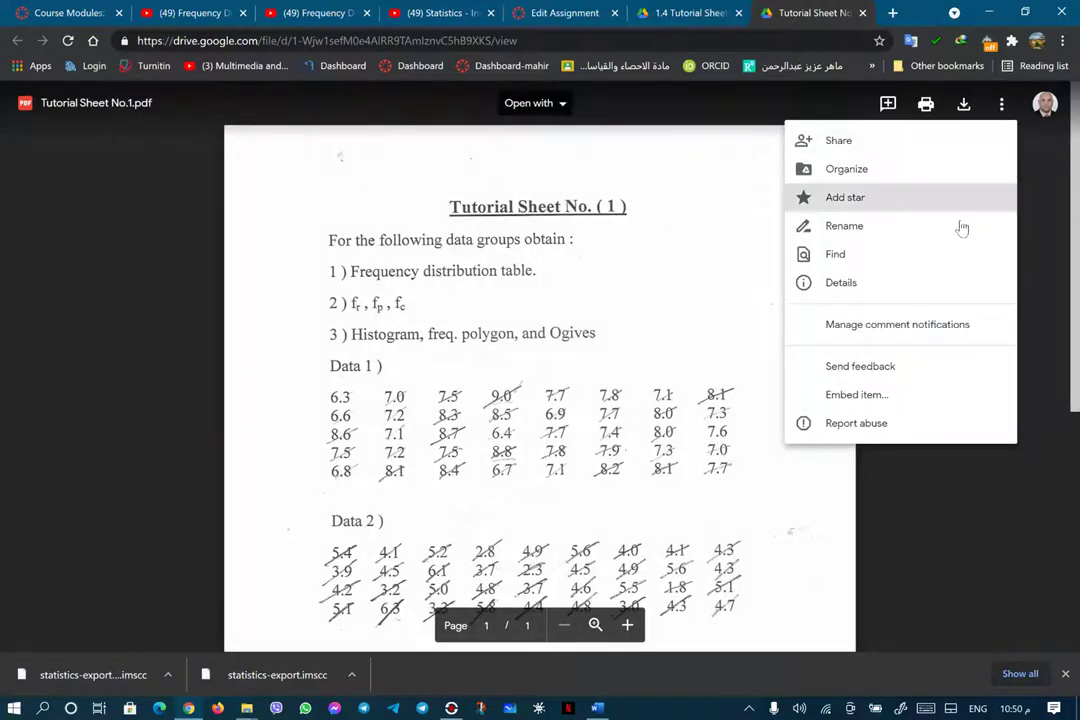
click(897, 394)
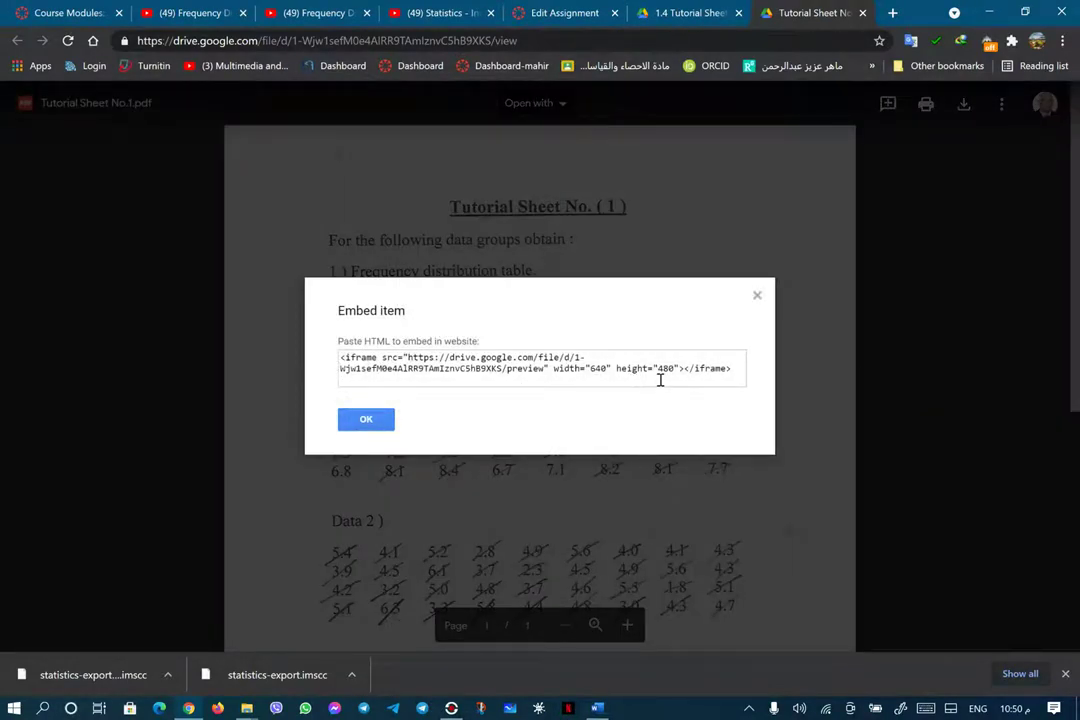
drag(741, 372, 342, 358)
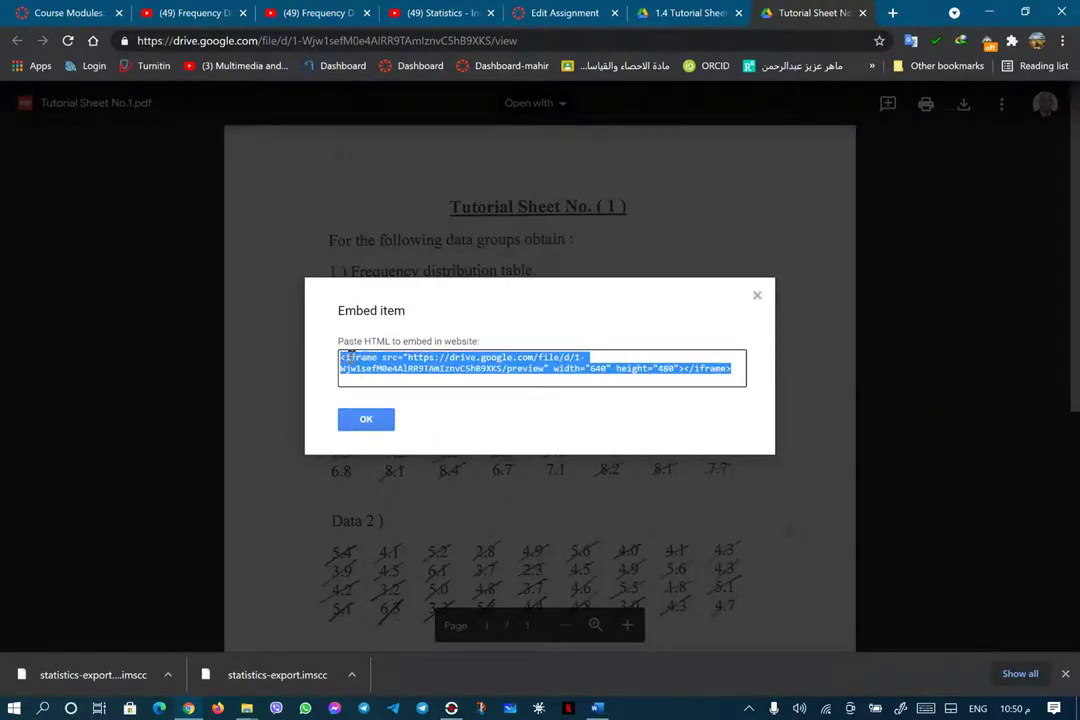
right_click(363, 366)
click(392, 372)
Return to the Unit - 2 | Assignment editor in Canvas and embed the copied tutorial sheet iframe code in the description
click(547, 15)
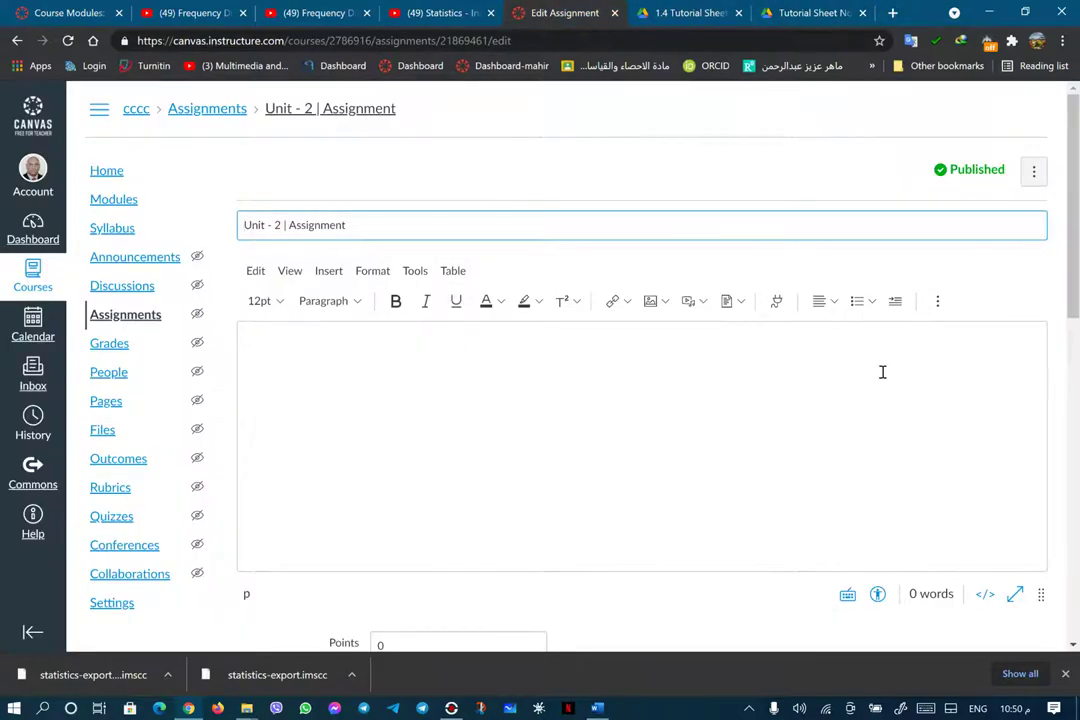
click(937, 301)
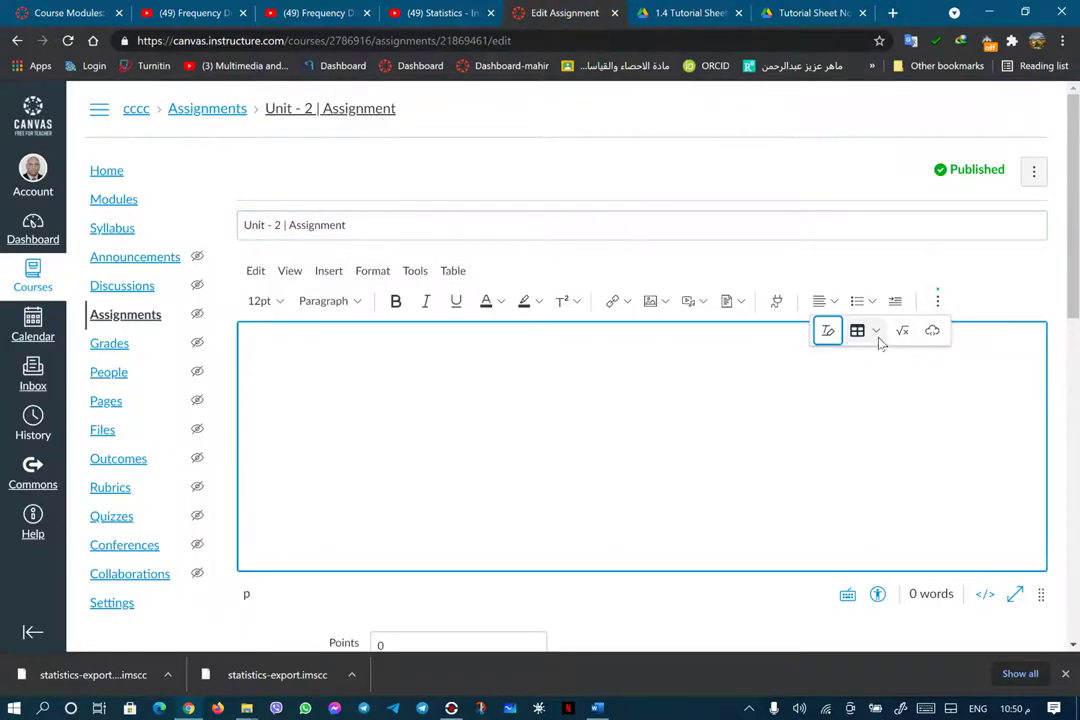
click(933, 330)
click(702, 398)
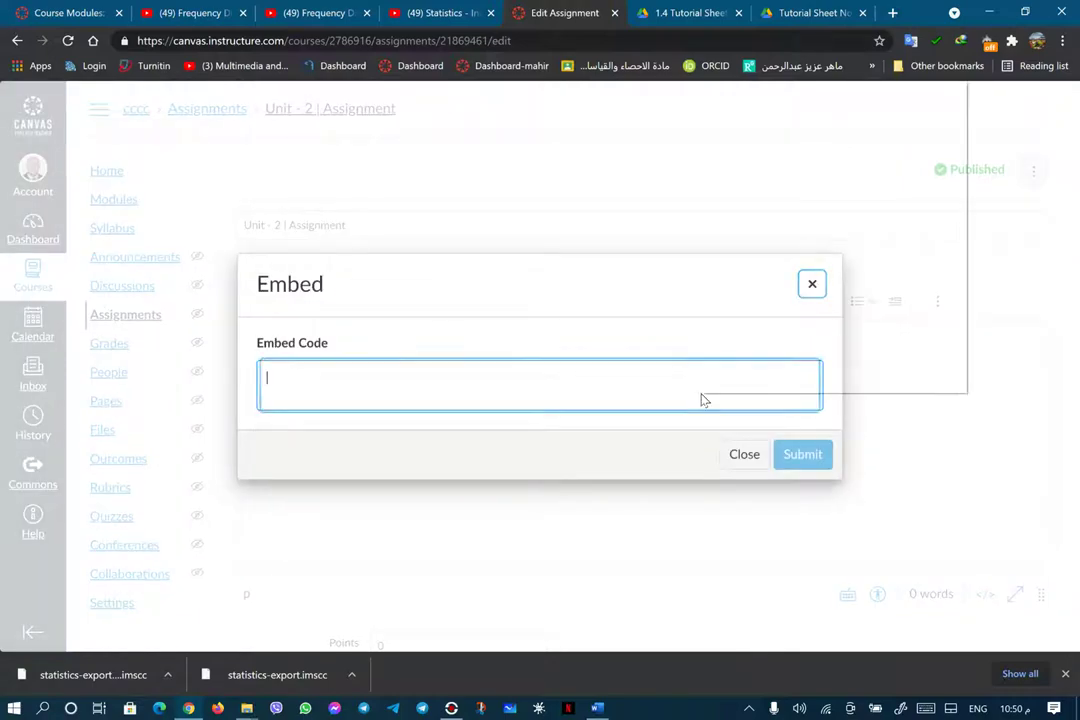
right_click(702, 396)
click(741, 201)
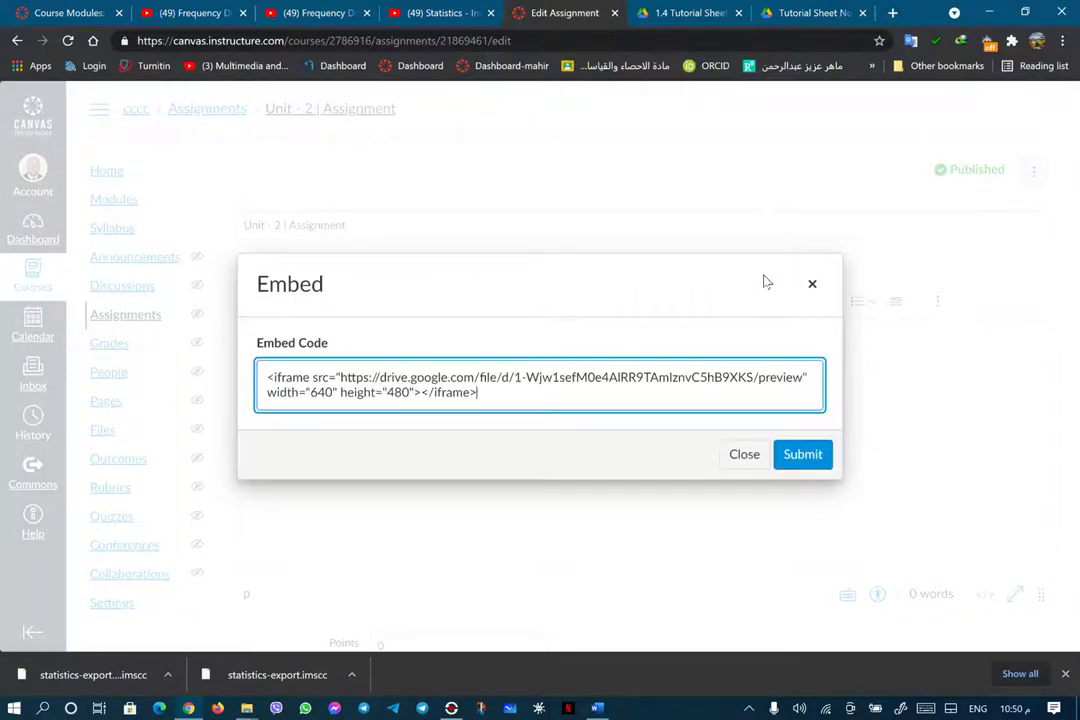
click(800, 456)
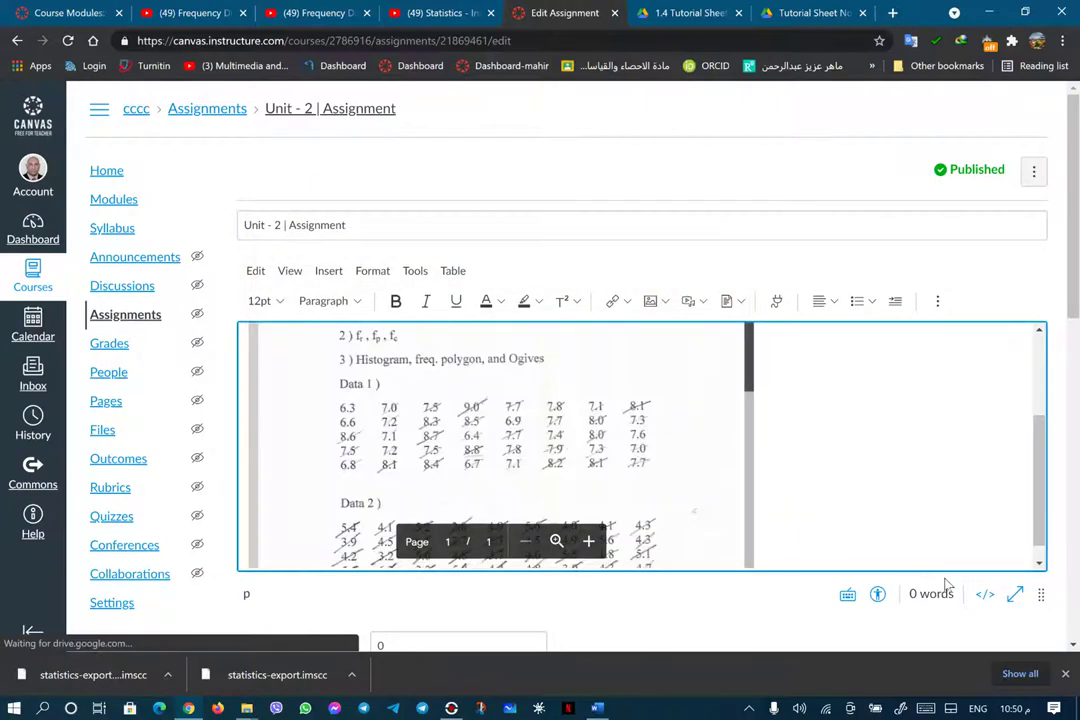
In the assignment's HTML, set the embedded PDF iframe's height to 900 and width to 1000
click(986, 596)
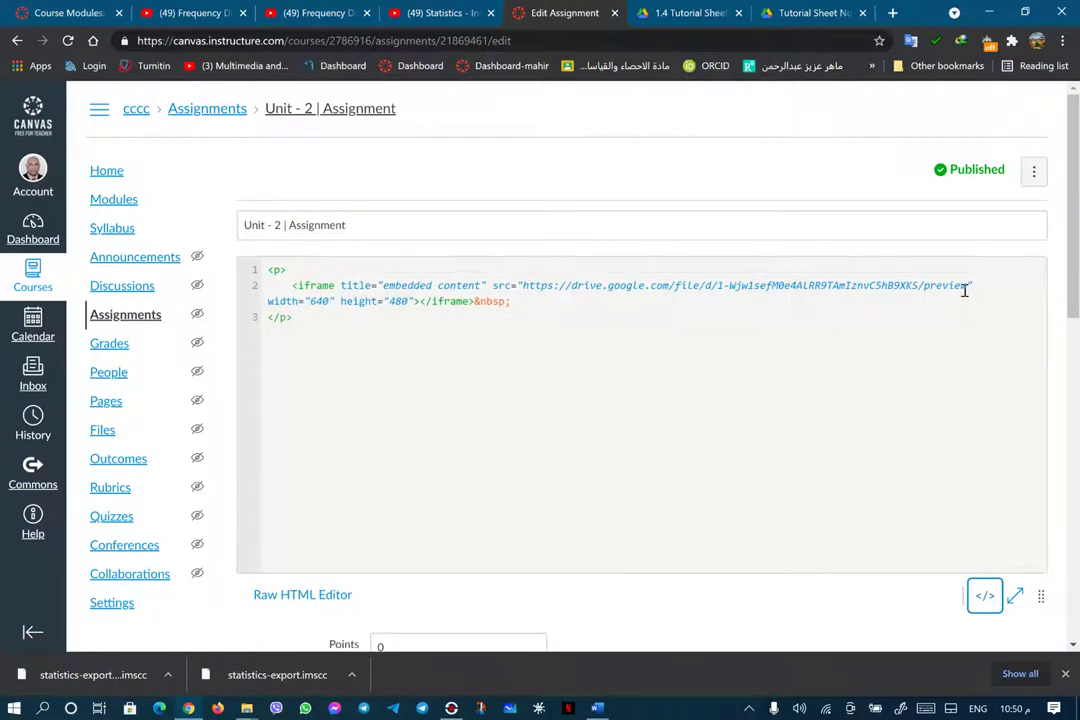
double_click(398, 301)
text(900)
double_click(320, 301)
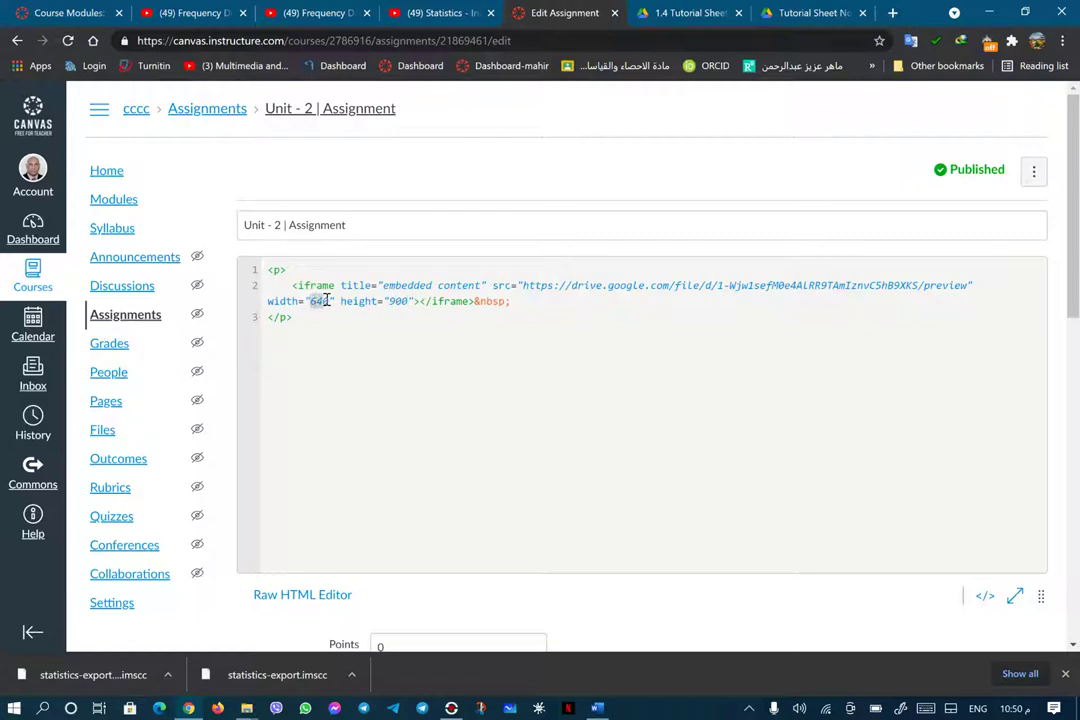
text(10)
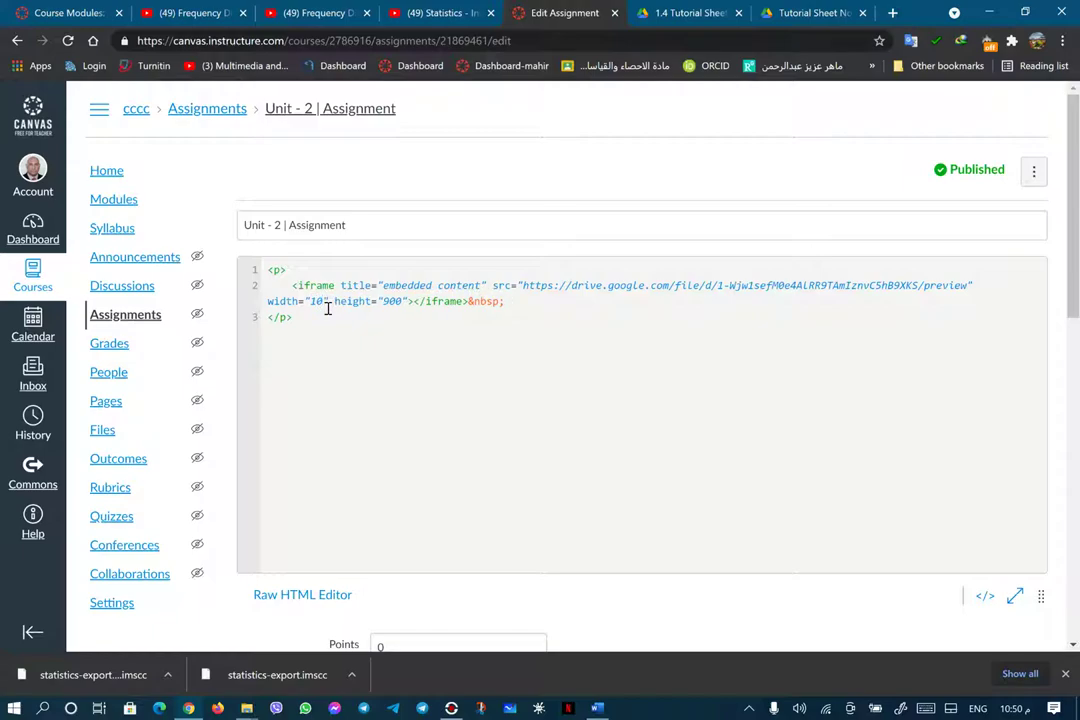
text(00)
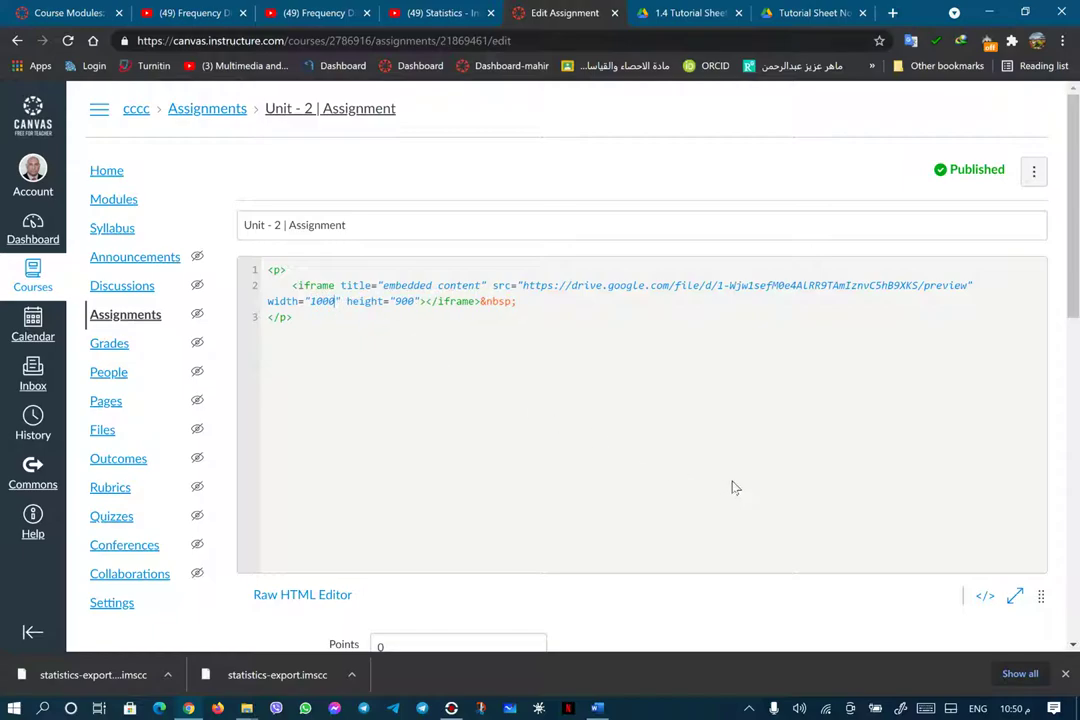
Set the assignment's points to 10 and choose Assignments as its assignment group
scroll(875, 455, down, 3)
scroll(856, 460, down, 3)
scroll(834, 451, up, 6)
scroll(834, 454, down, 5)
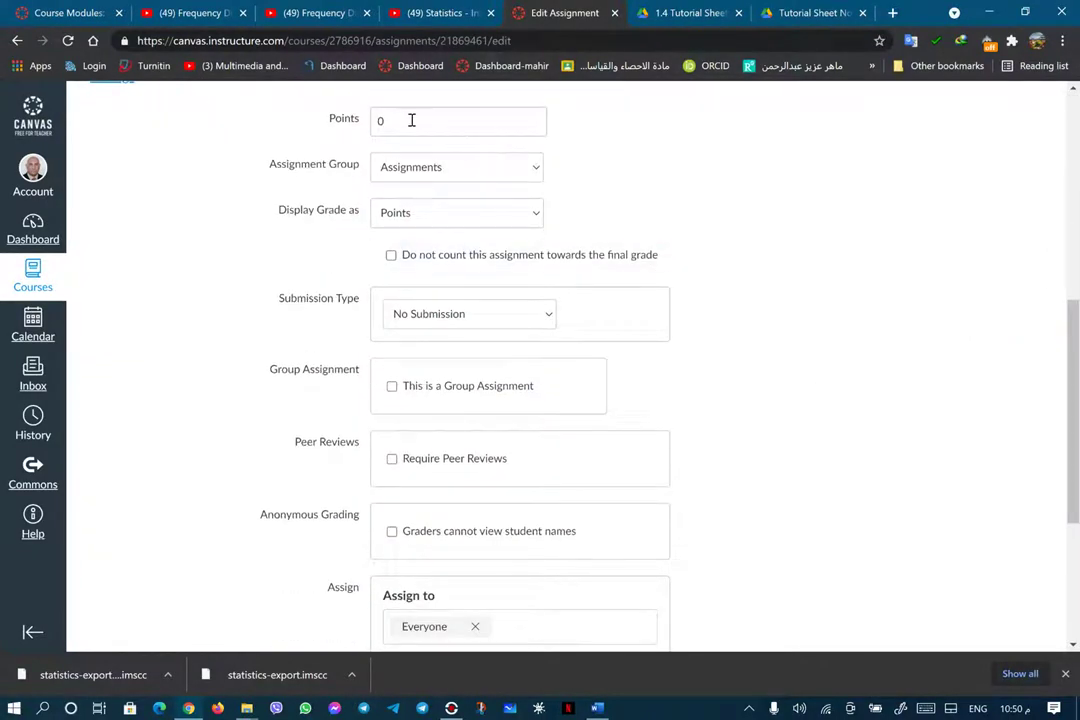
double_click(380, 122)
text(10)
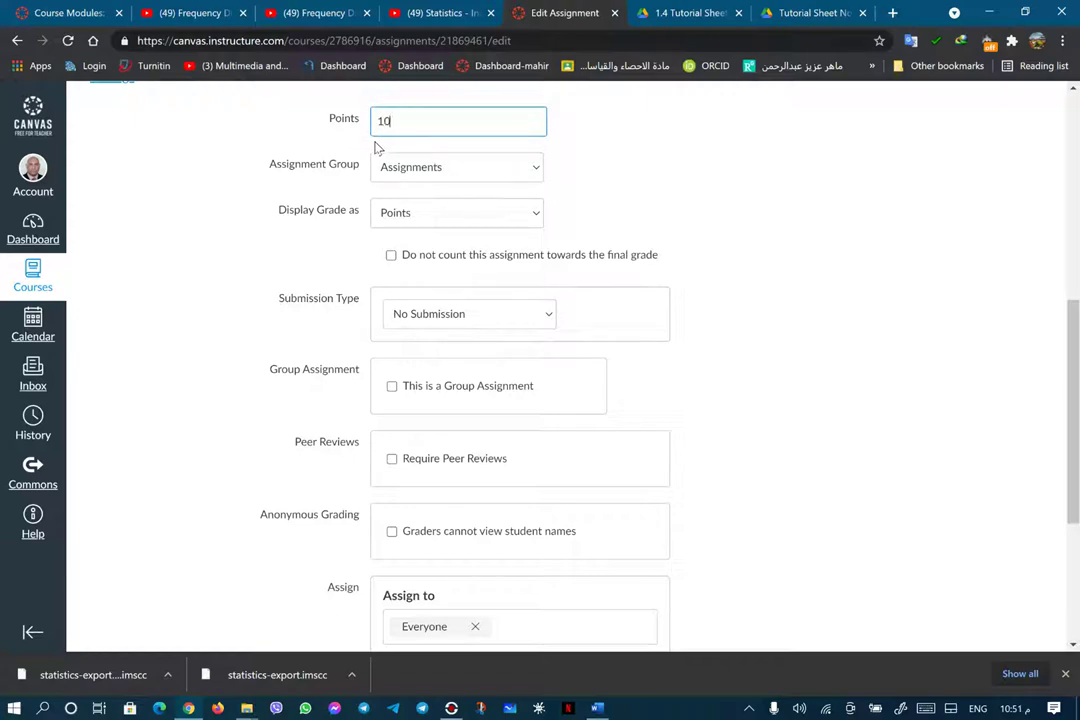
click(534, 170)
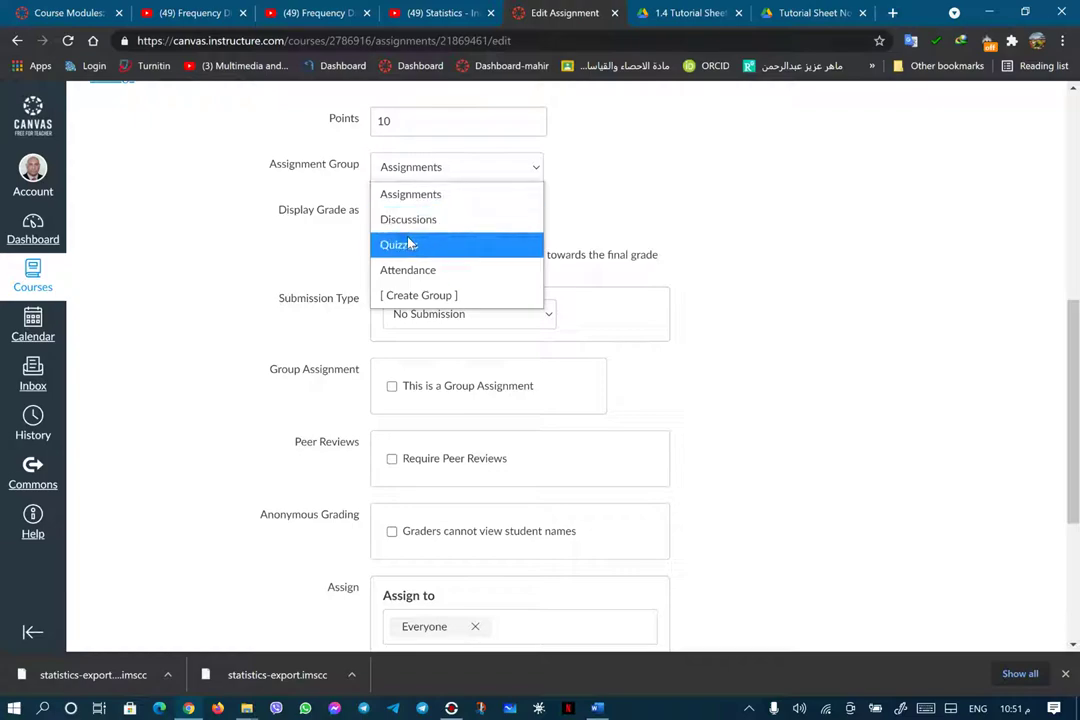
click(420, 195)
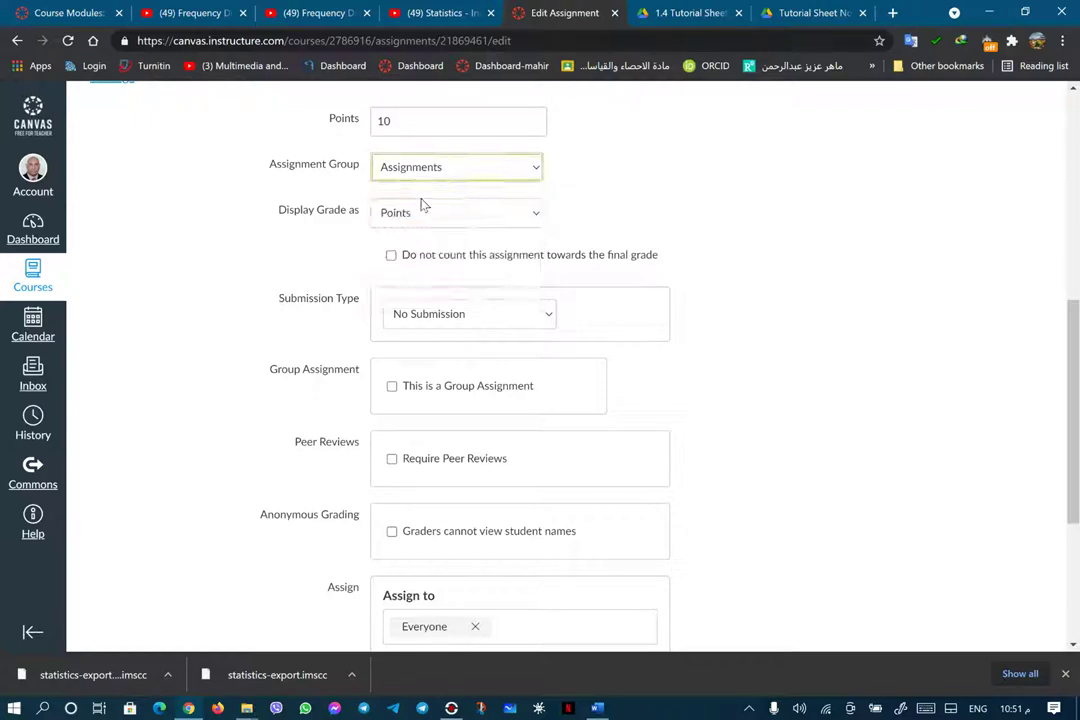
click(515, 176)
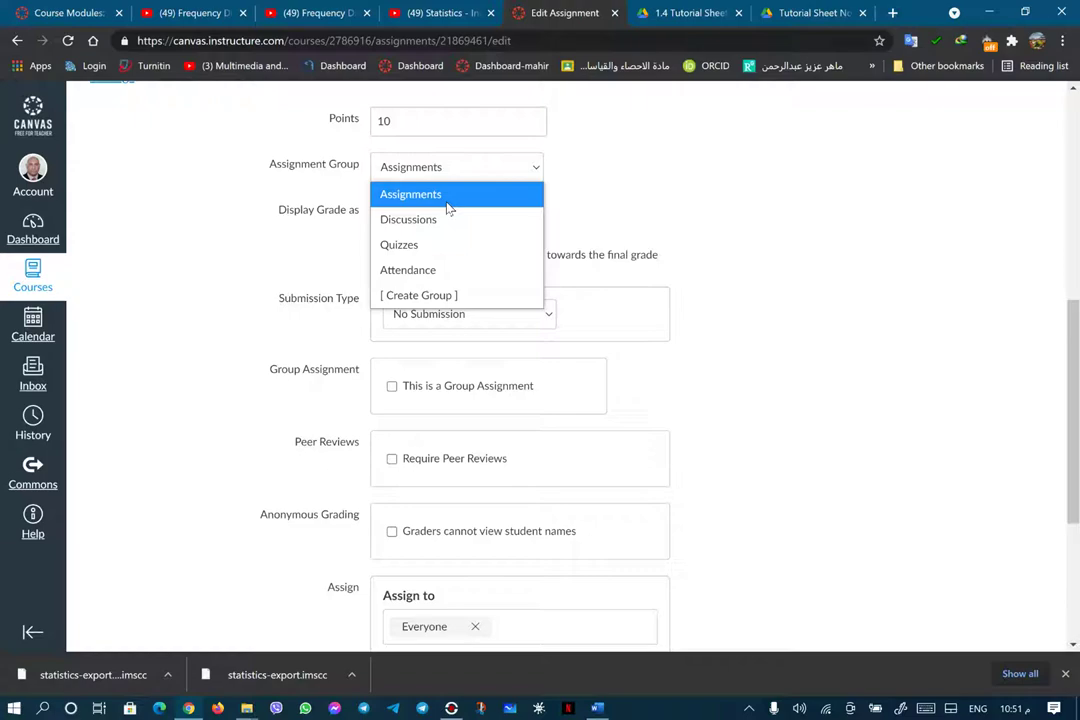
click(603, 198)
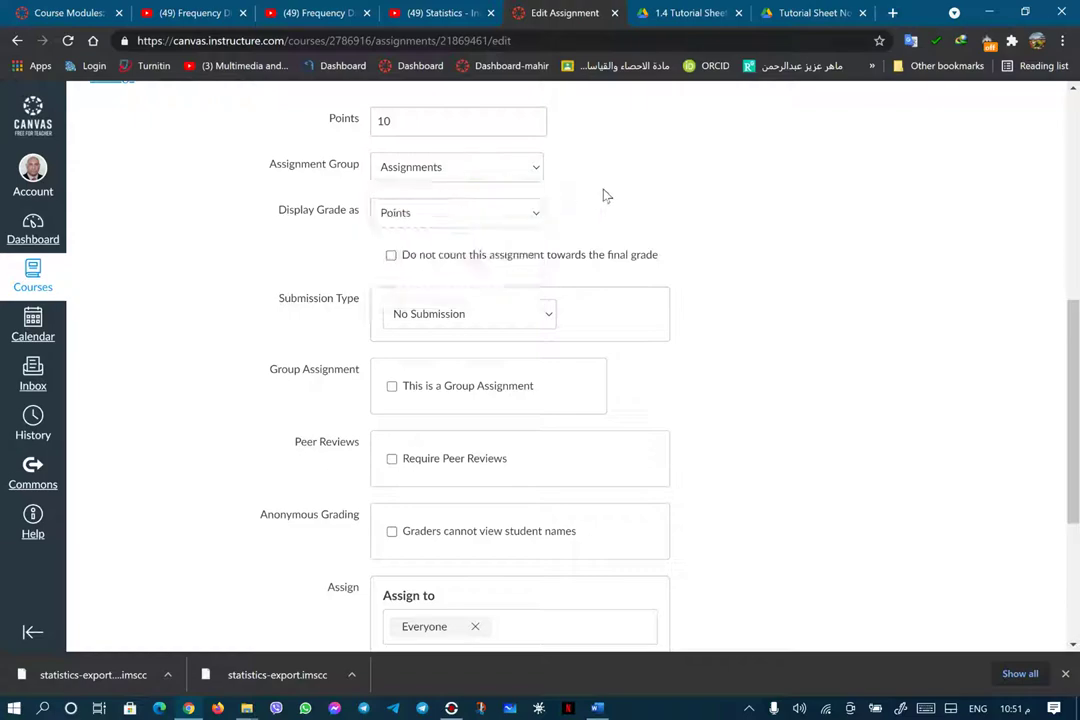
Set the submission type to Online and allow text entry, website URLs and file uploads without restricting upload file types
click(533, 222)
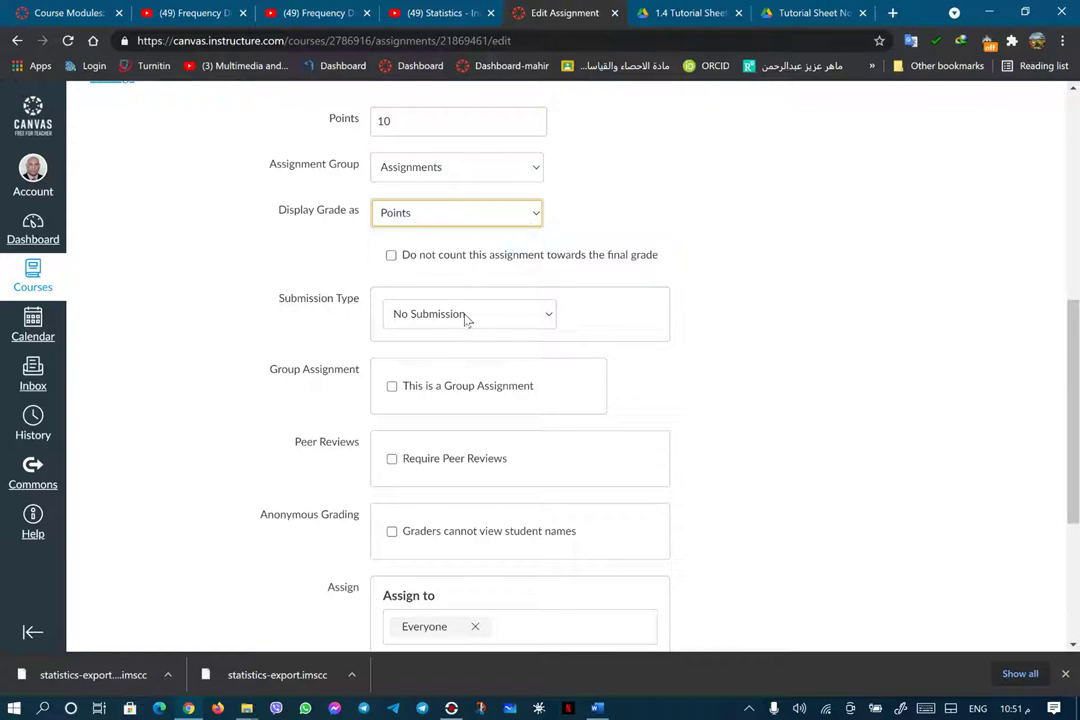
click(546, 316)
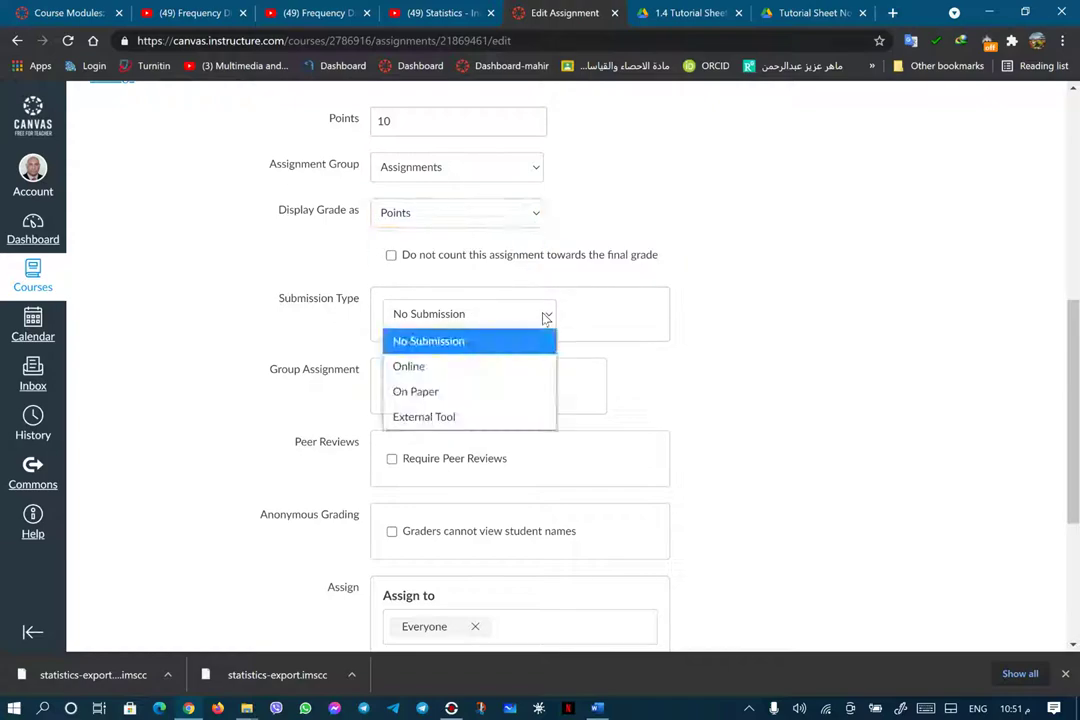
click(506, 367)
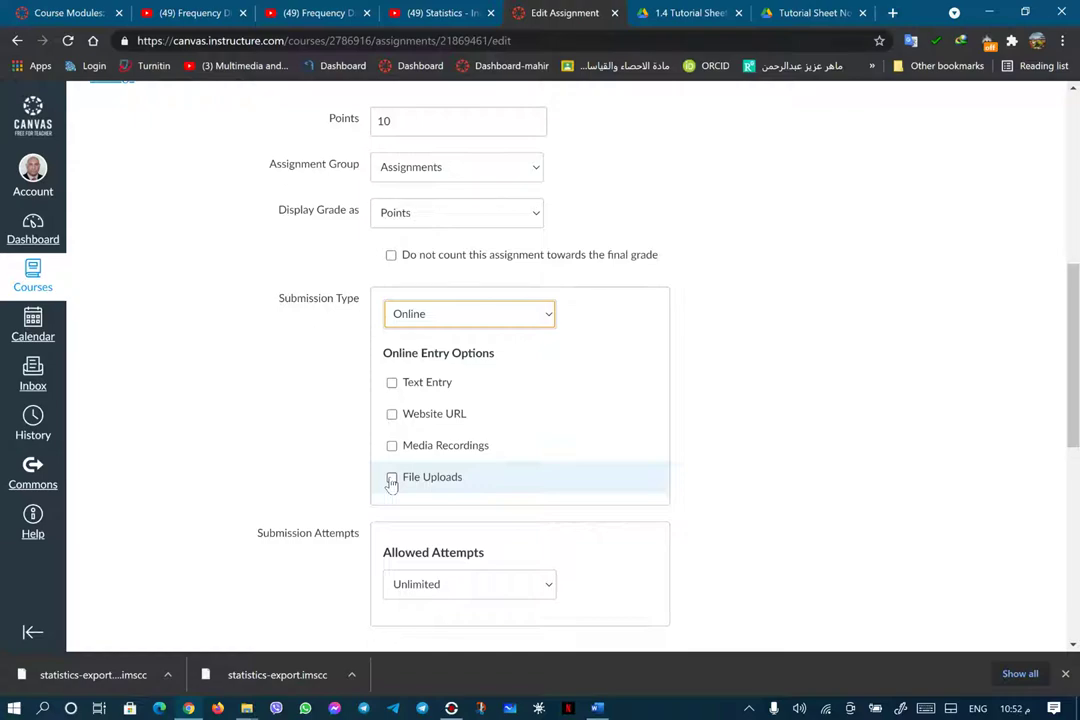
click(392, 382)
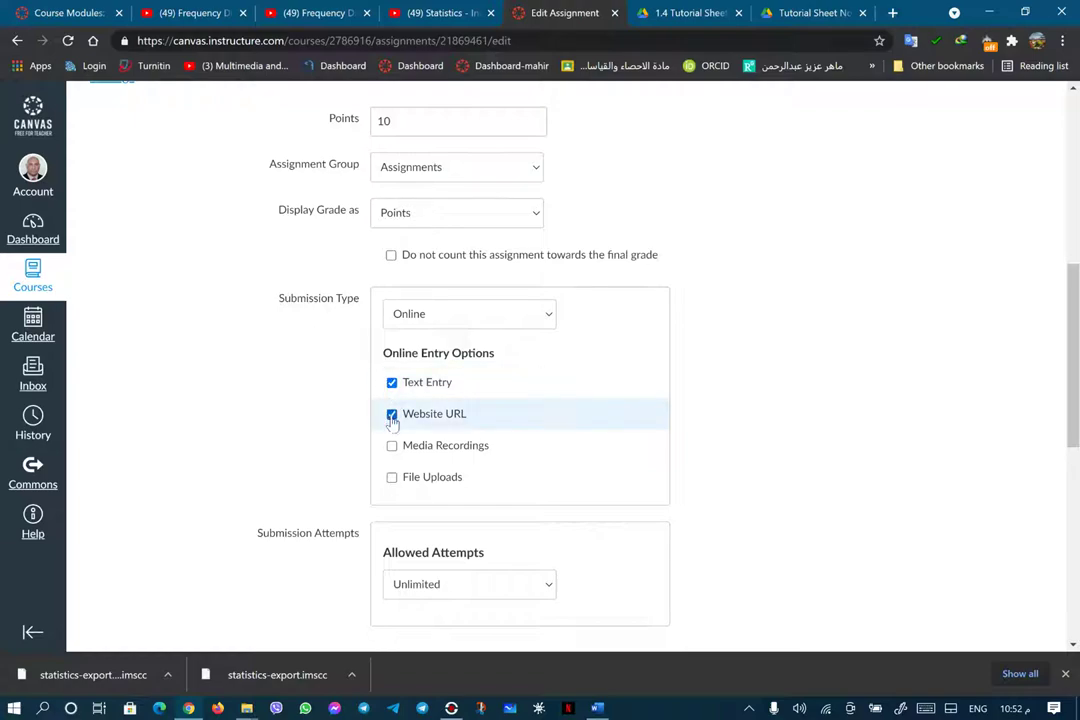
click(392, 478)
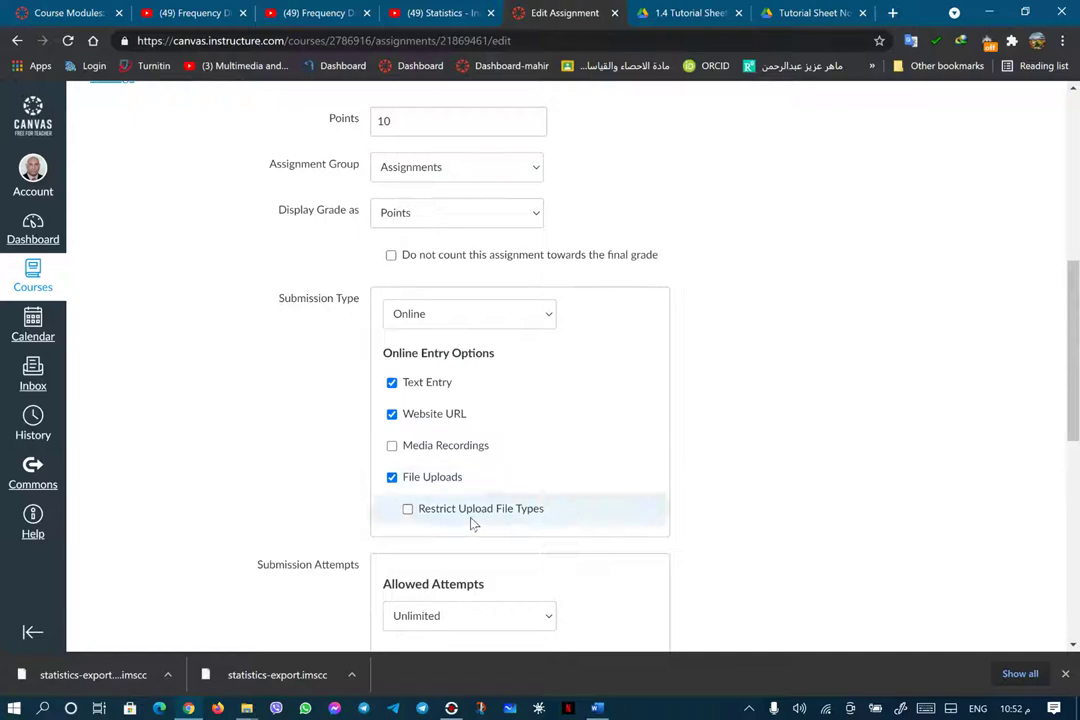
click(408, 510)
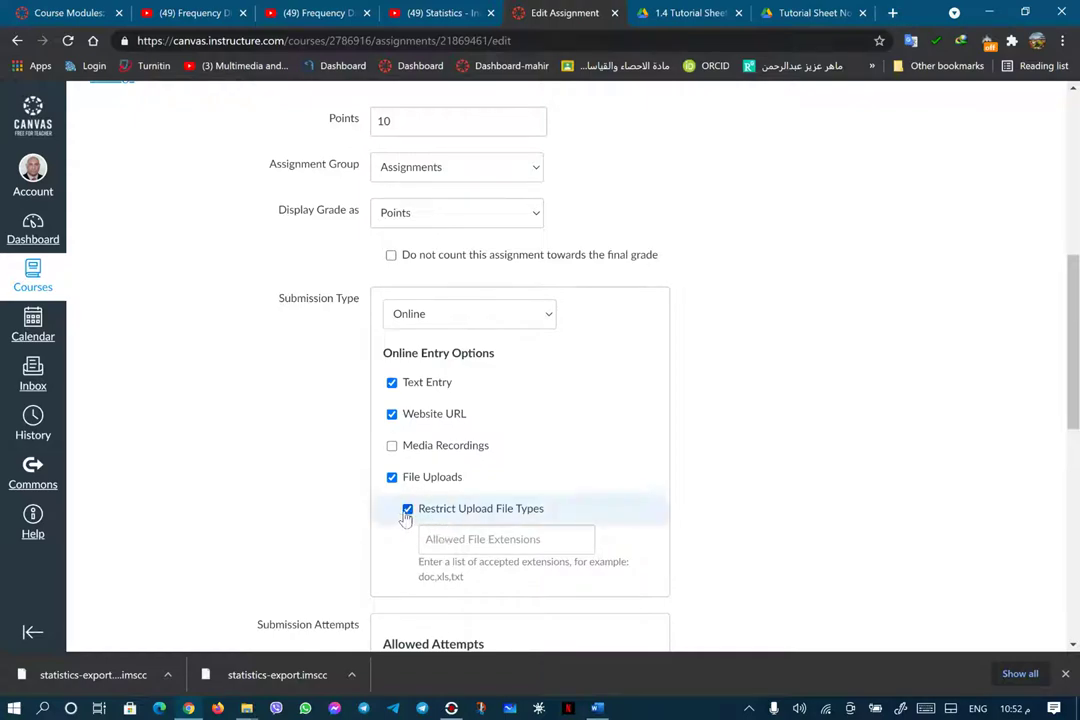
click(407, 510)
Change the assignment's allowed submission attempts to Limited
scroll(802, 441, down, 3)
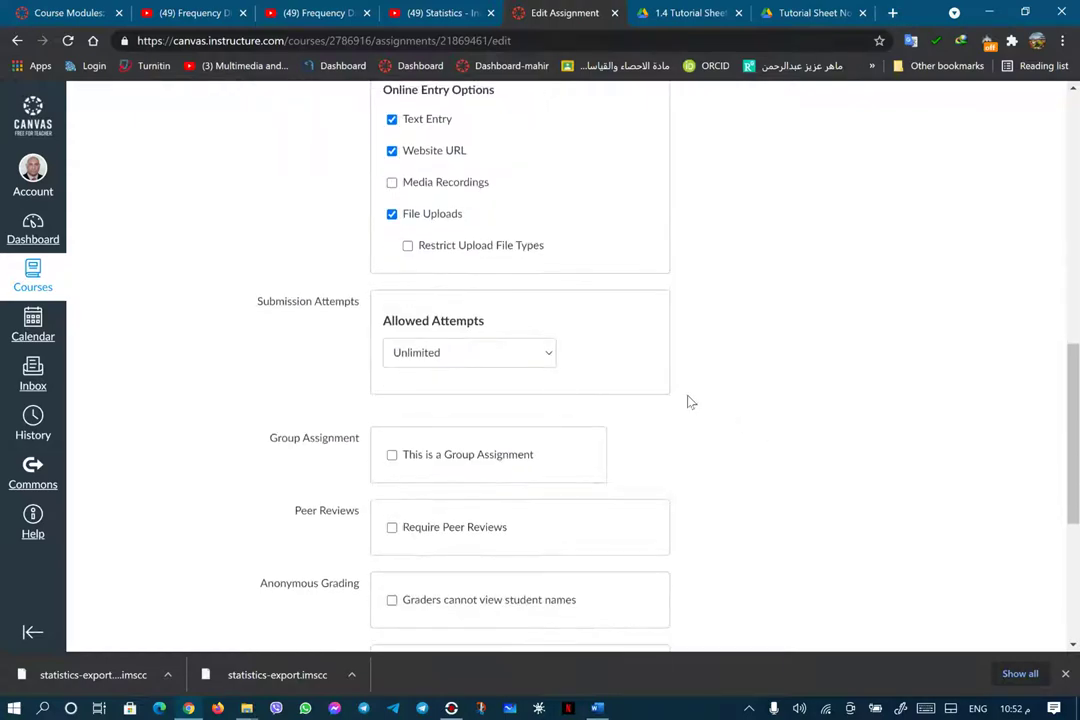
click(550, 358)
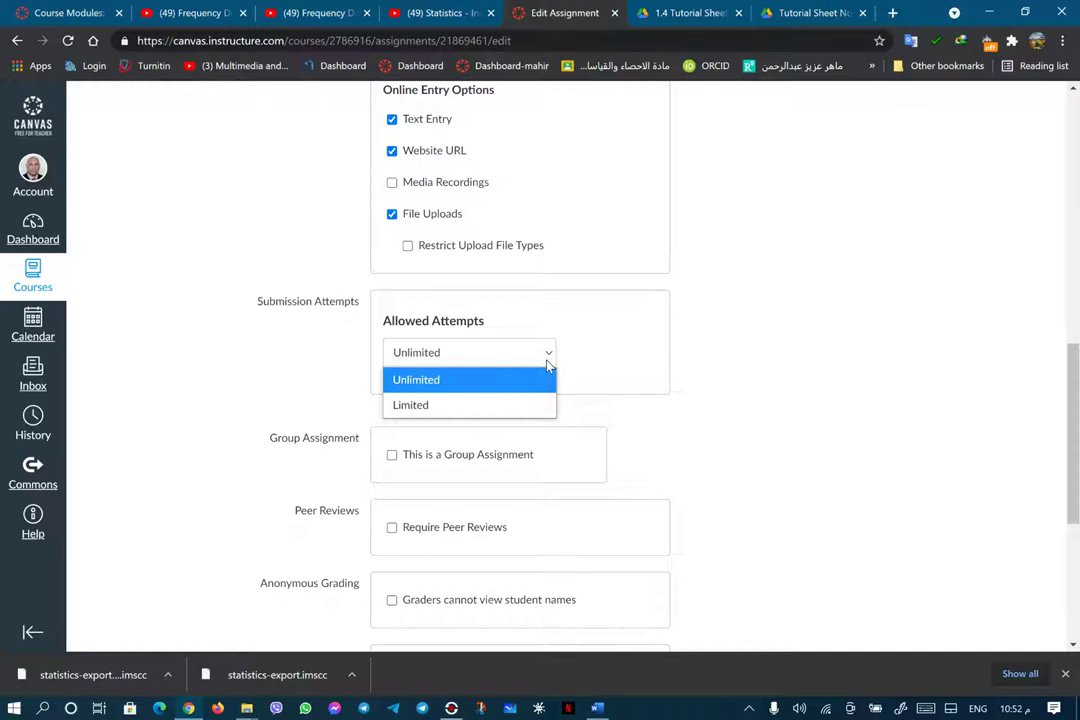
click(530, 405)
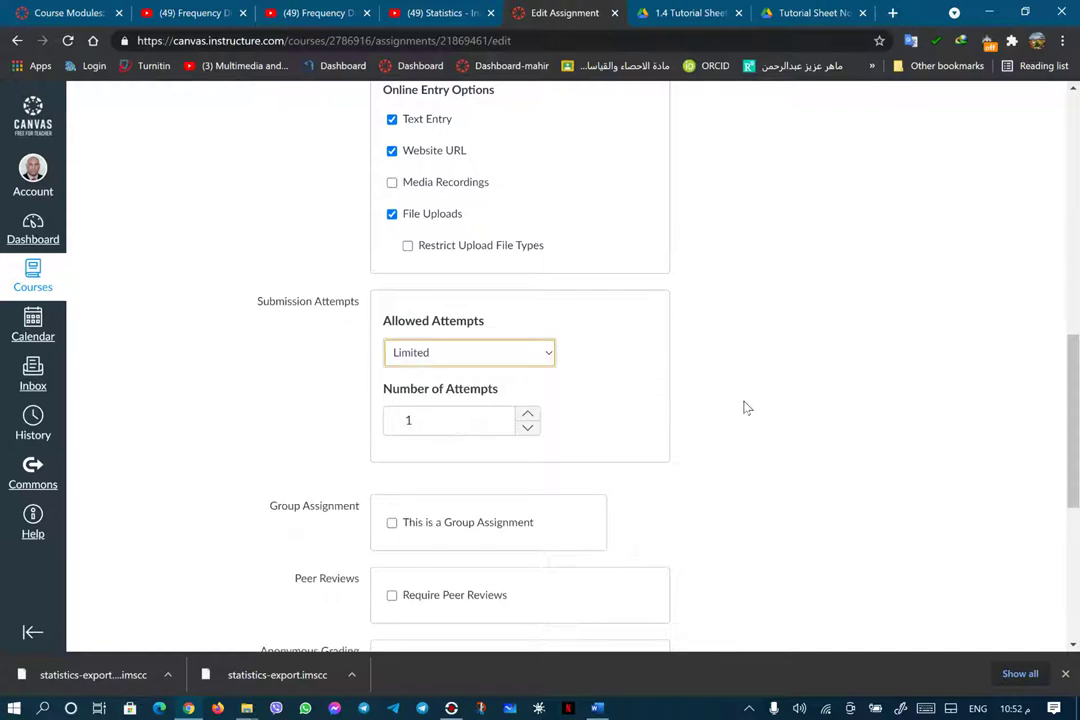
Mark the assignment as a group assignment without creating a group set, keeping Everyone as the assignee
scroll(700, 400, down, 3)
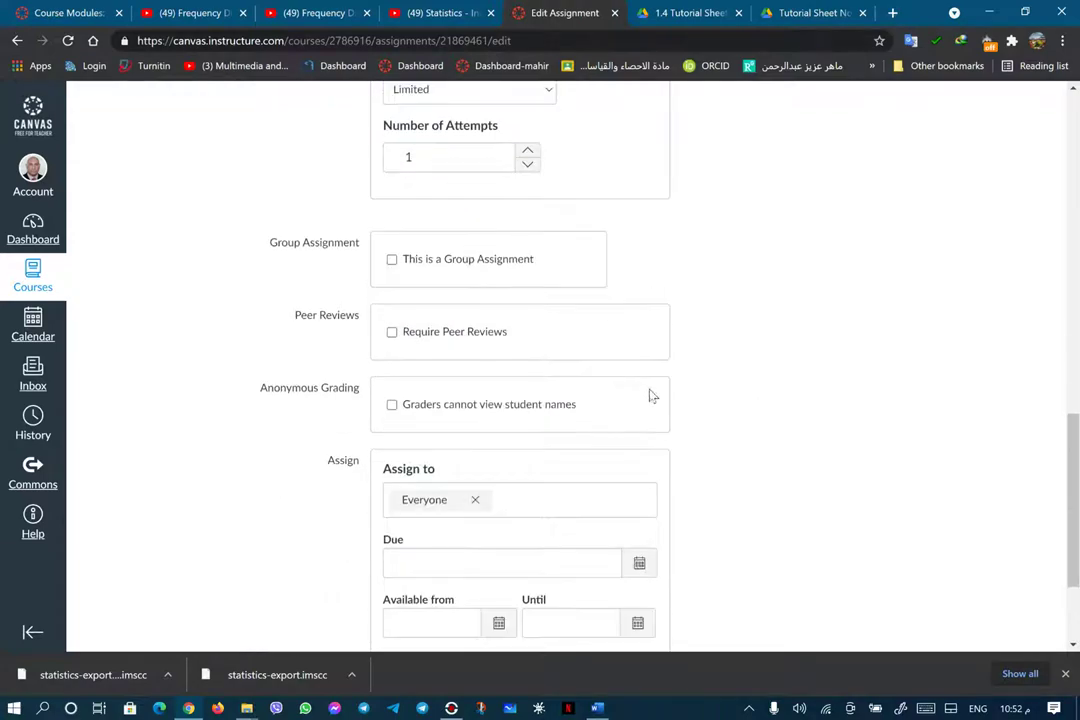
click(391, 261)
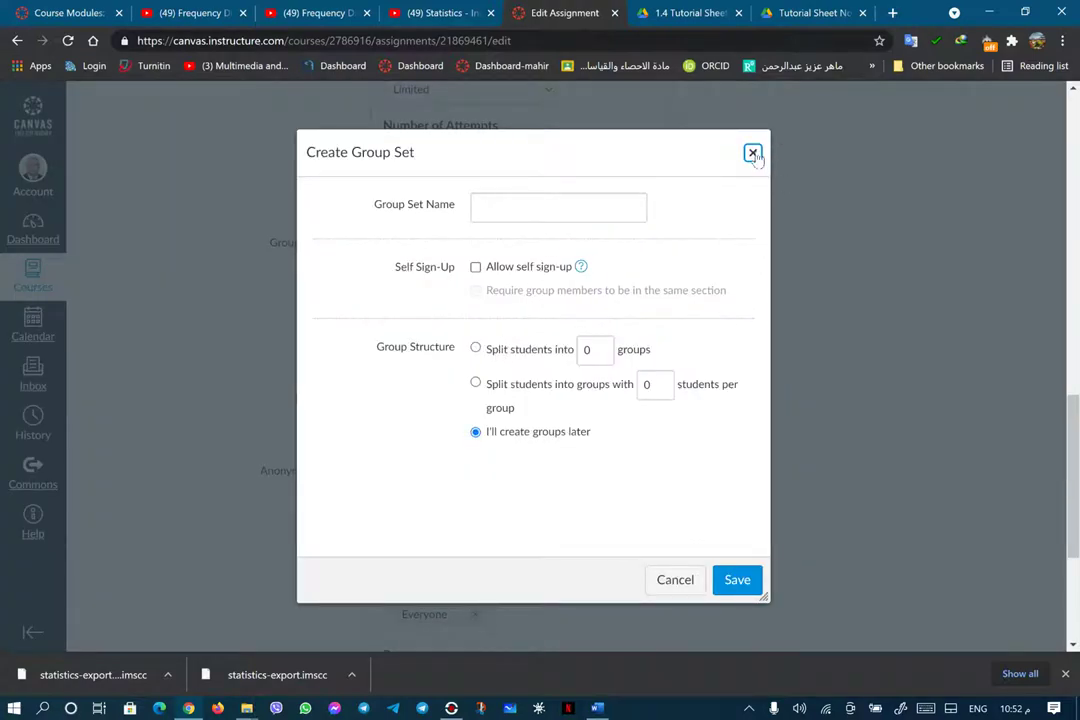
click(753, 153)
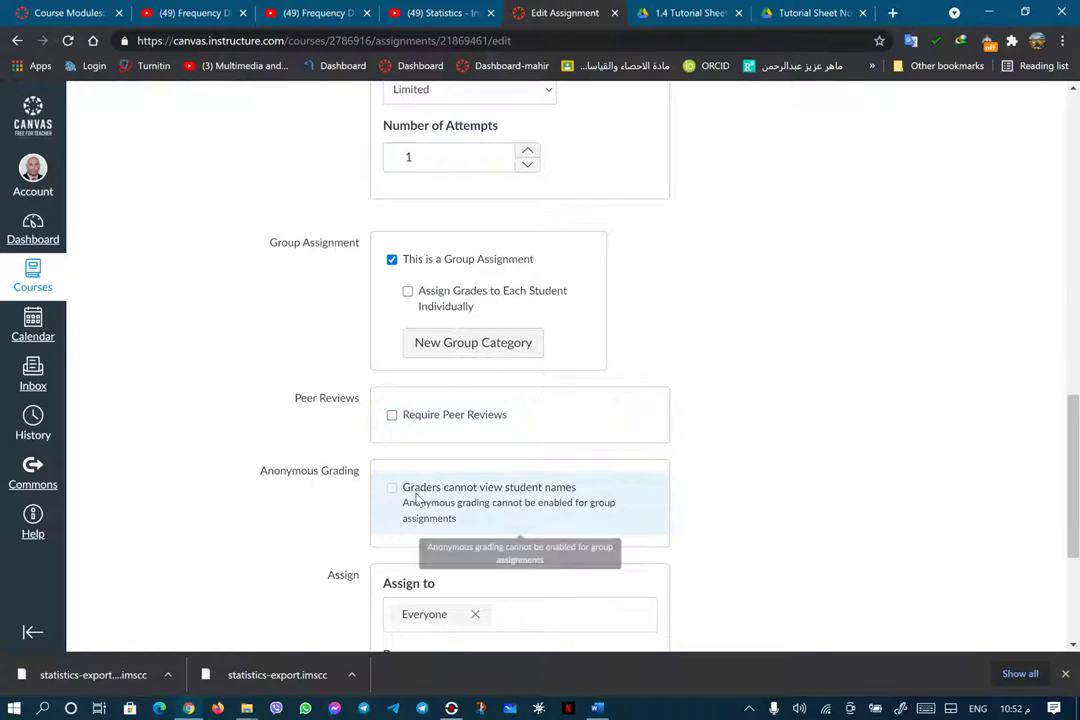
scroll(390, 490, down, 3)
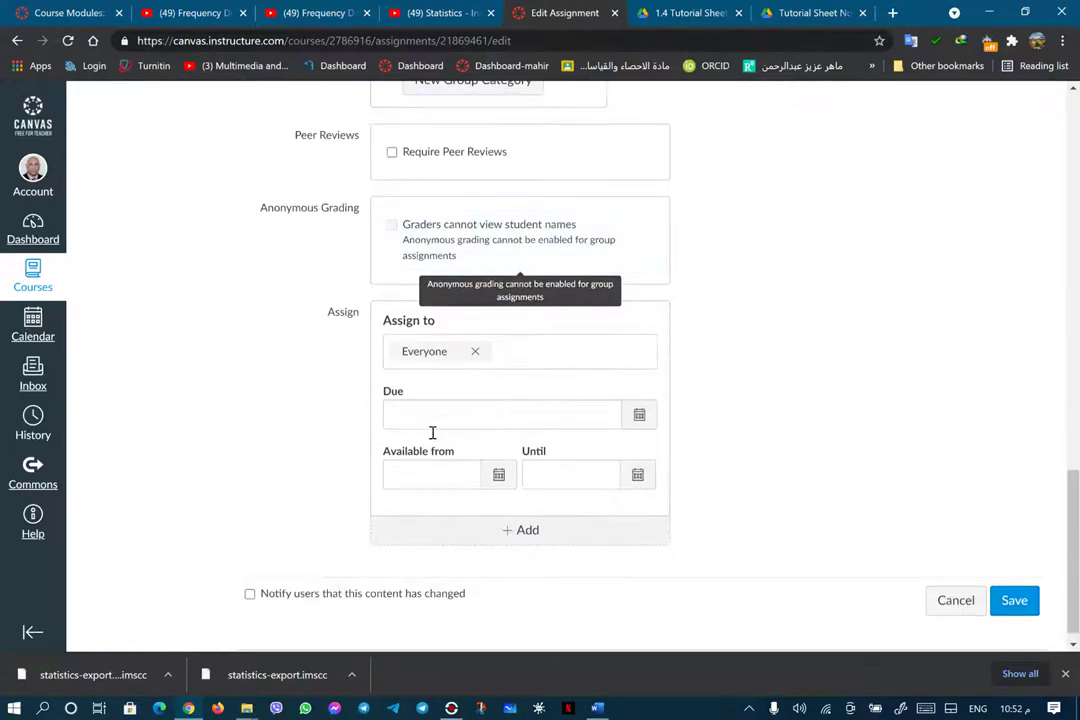
click(458, 352)
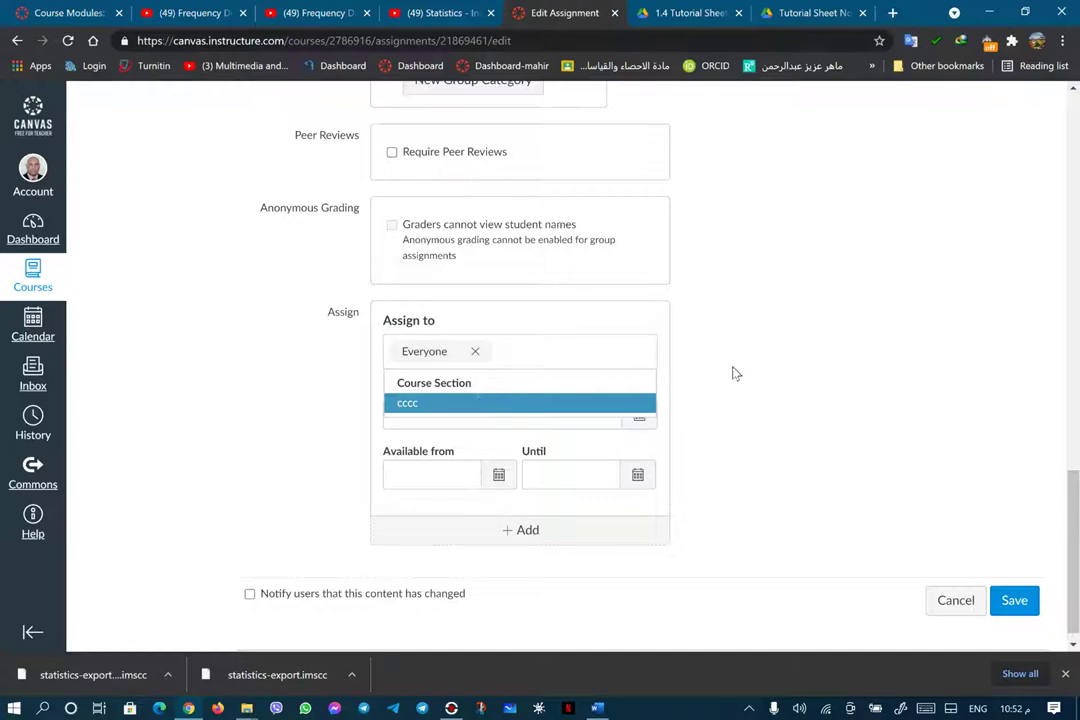
click(689, 376)
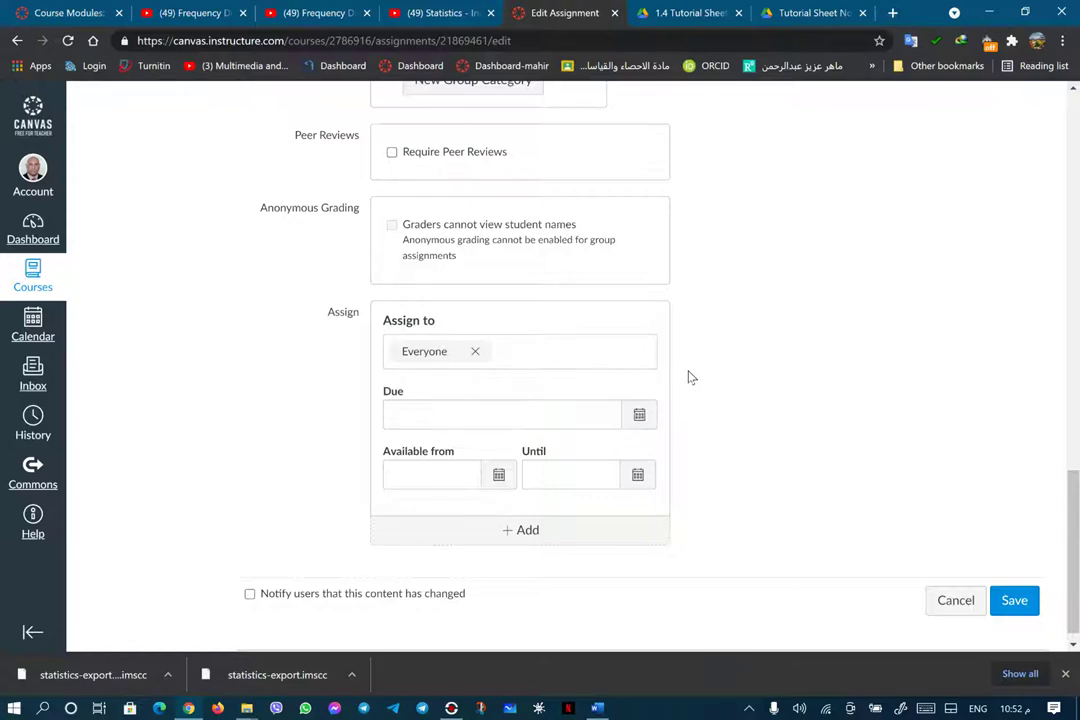
Set the assignment's due date to May 8, 2021 at 9:00 pm
click(639, 416)
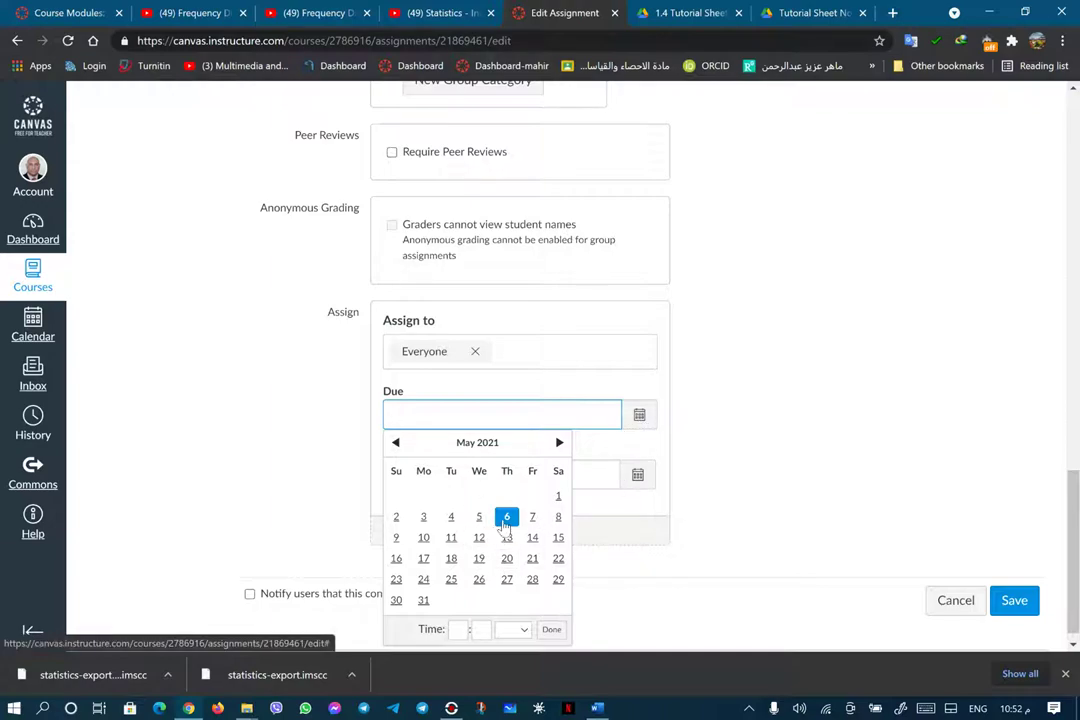
click(506, 518)
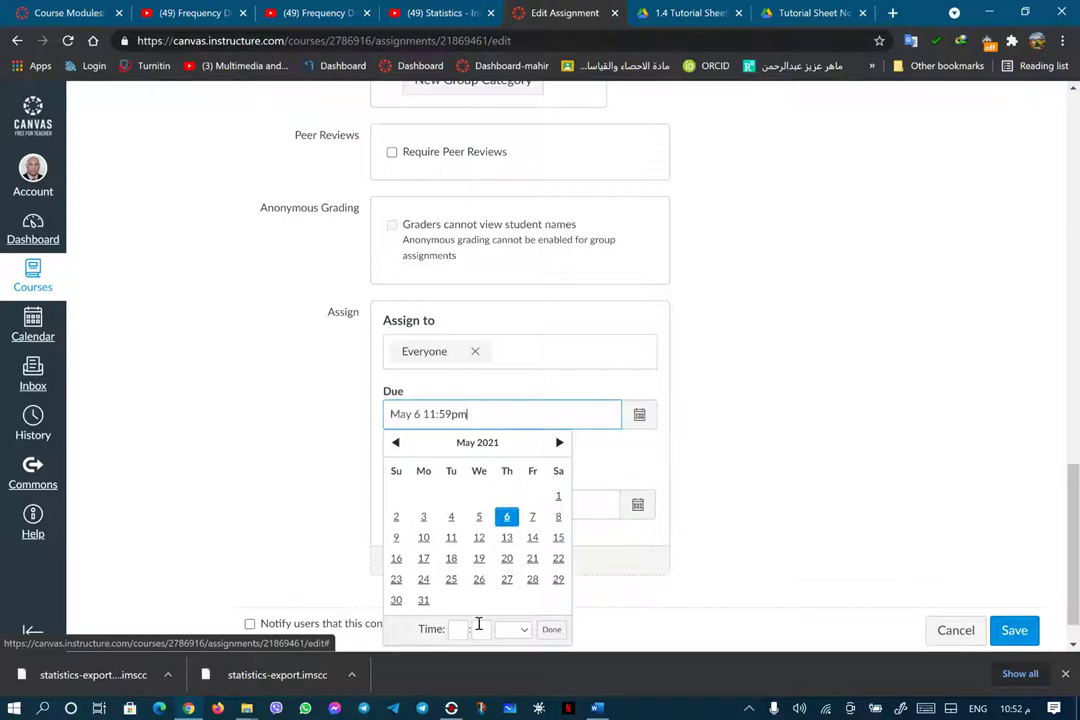
text(9)
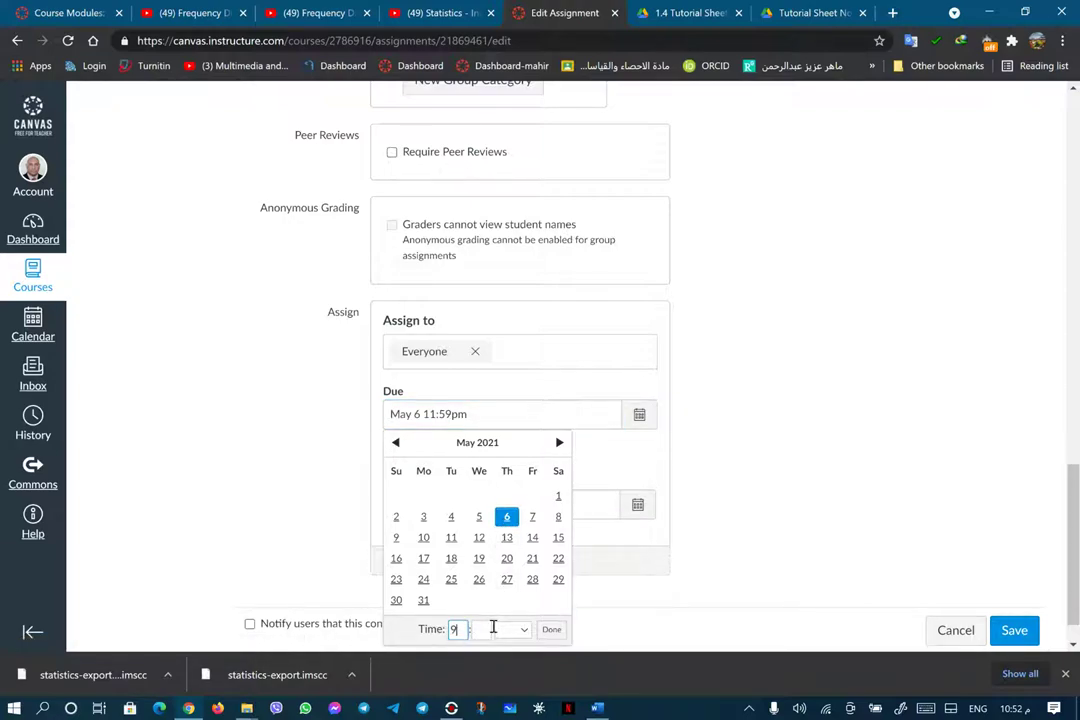
click(475, 631)
text(00)
click(551, 630)
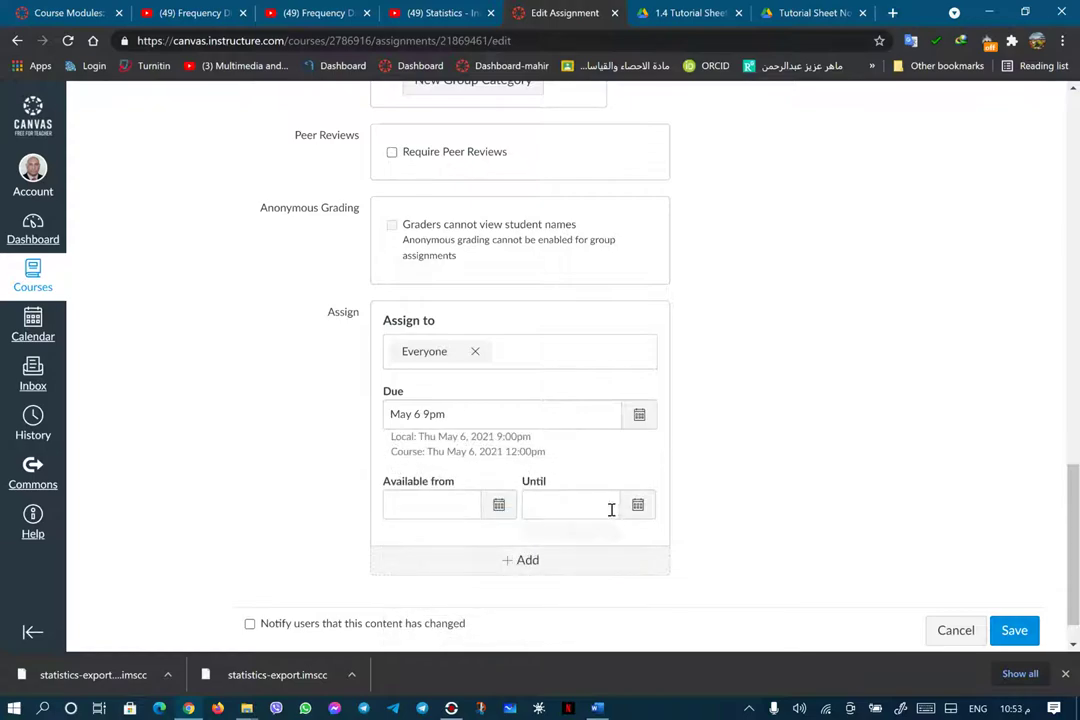
click(639, 414)
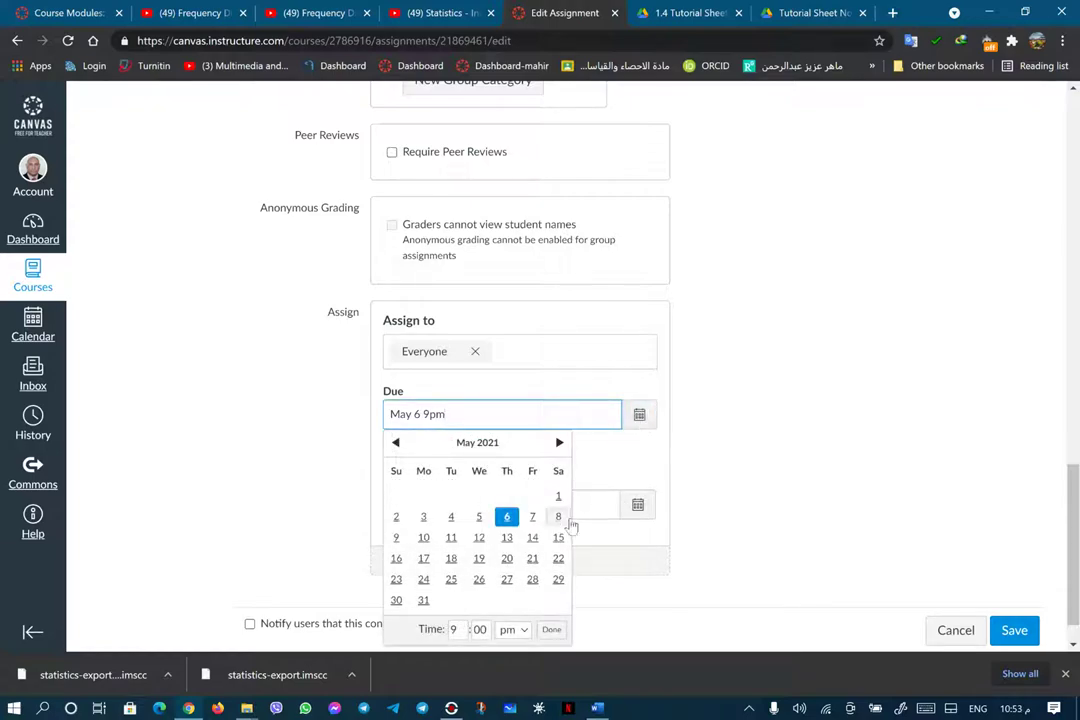
click(558, 516)
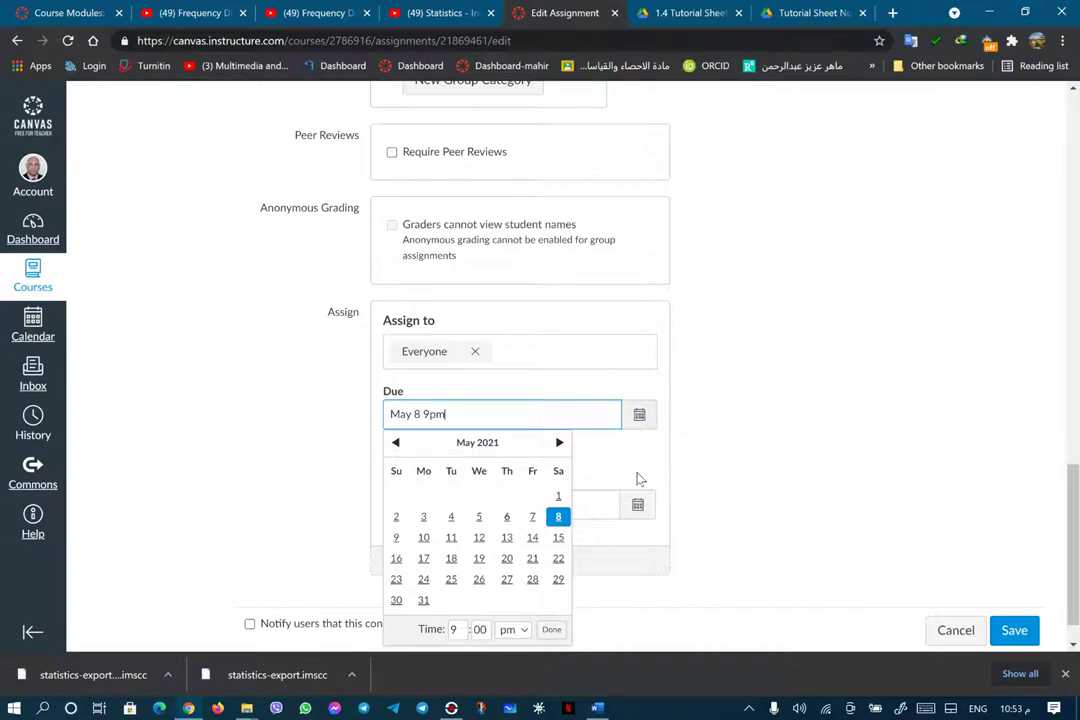
click(551, 630)
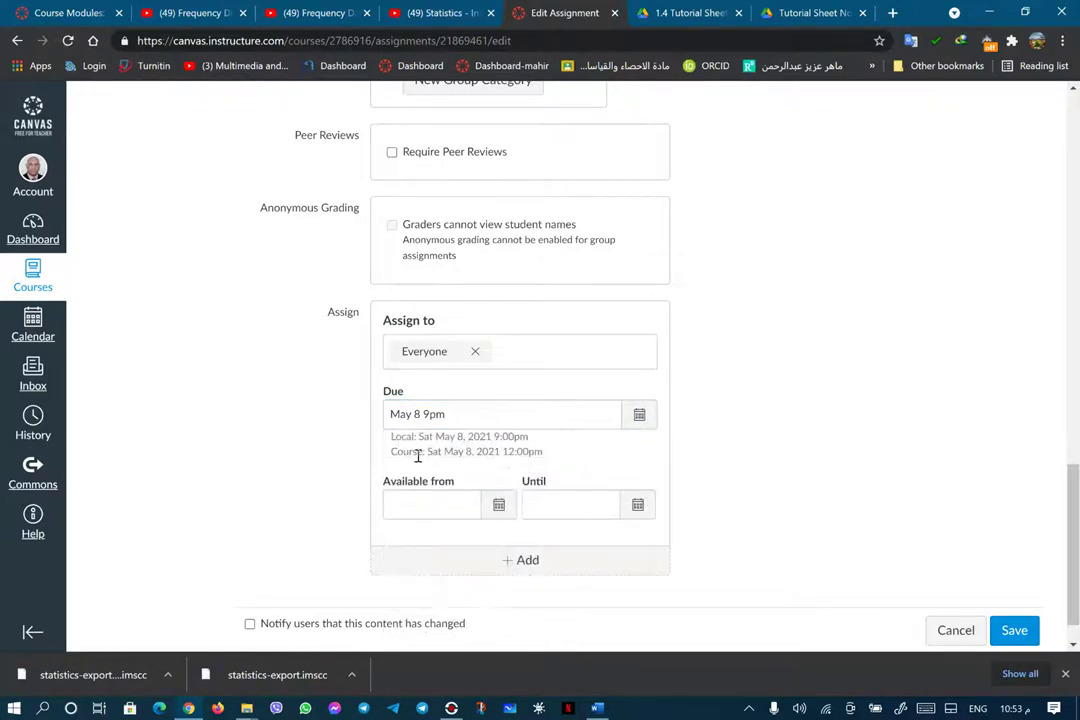
Set the assignment's availability end date to May 8, 2021 at 9:00 pm
click(637, 506)
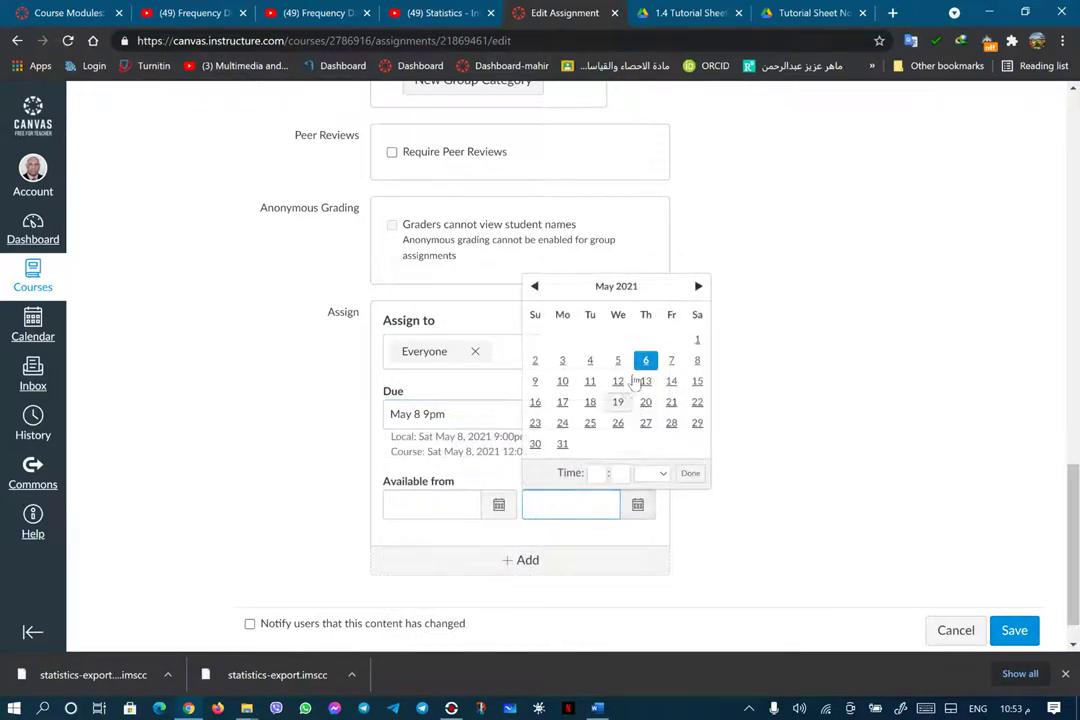
click(697, 360)
click(598, 473)
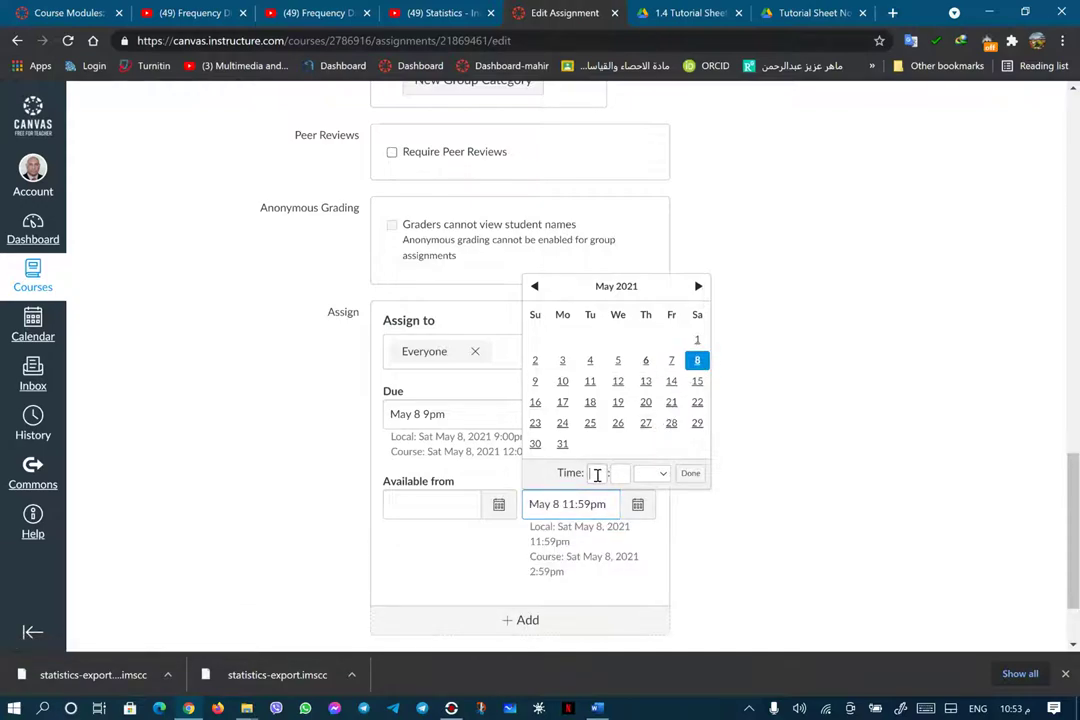
text(9)
click(618, 476)
text(00)
click(690, 474)
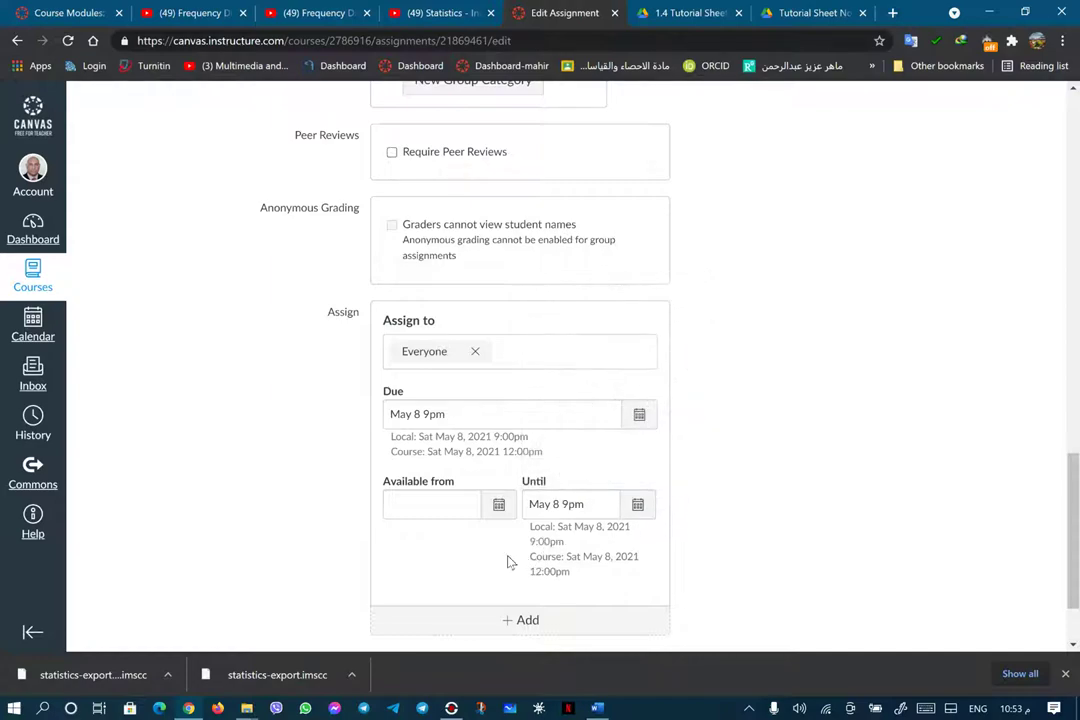
Make the assignment available from May 6, 2021 at 11:00 pm
click(499, 506)
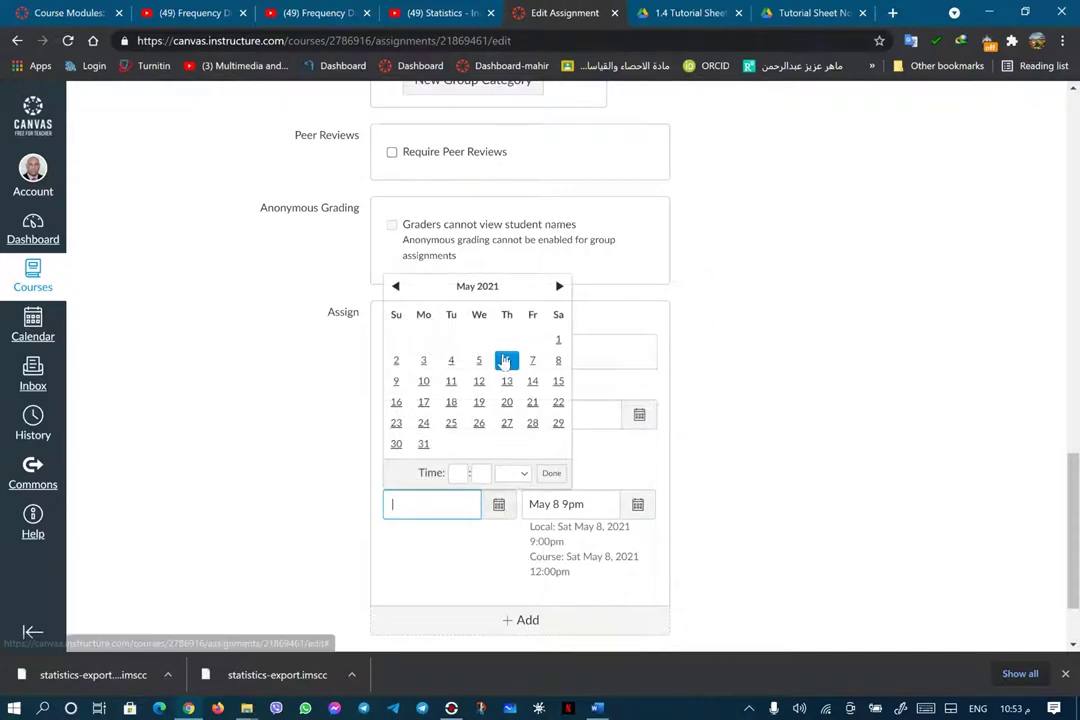
click(459, 474)
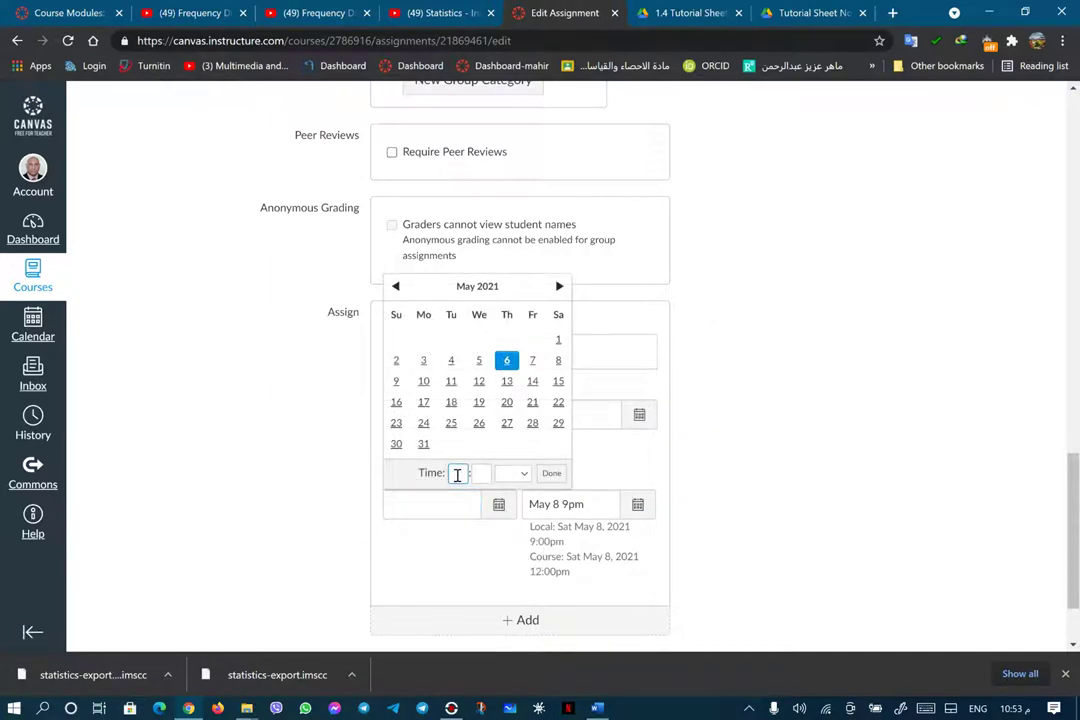
text(11)
click(485, 473)
text(00)
click(551, 474)
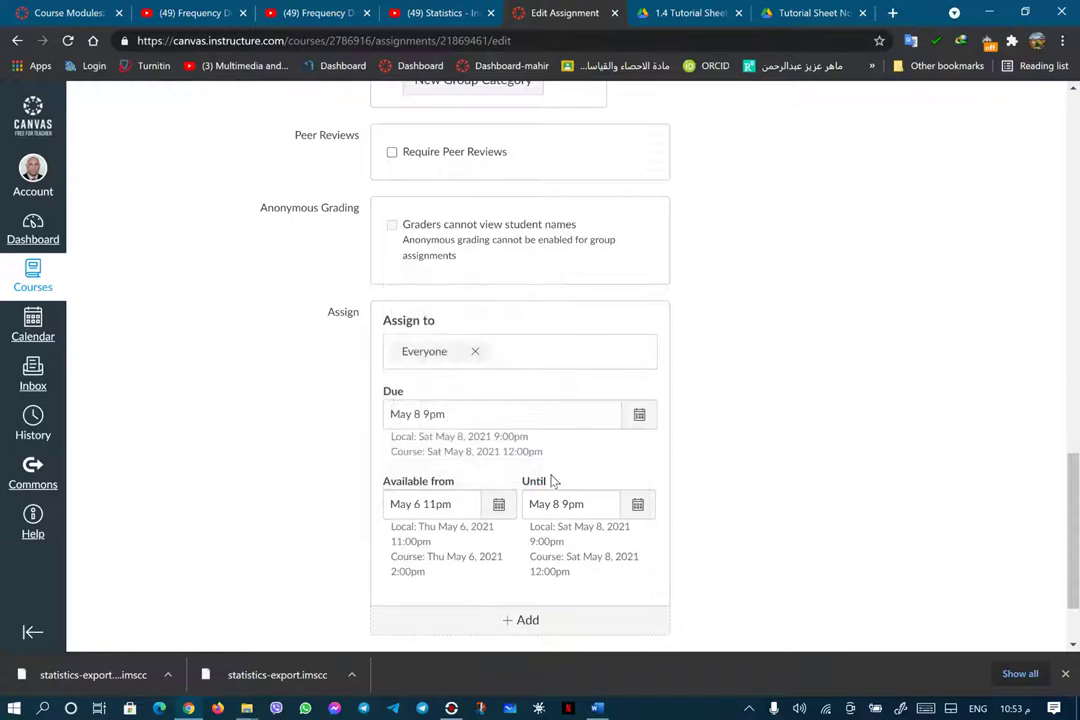
Turn off the group assignment option and save the Unit - 2 assignment
scroll(971, 540, down, 3)
click(1013, 581)
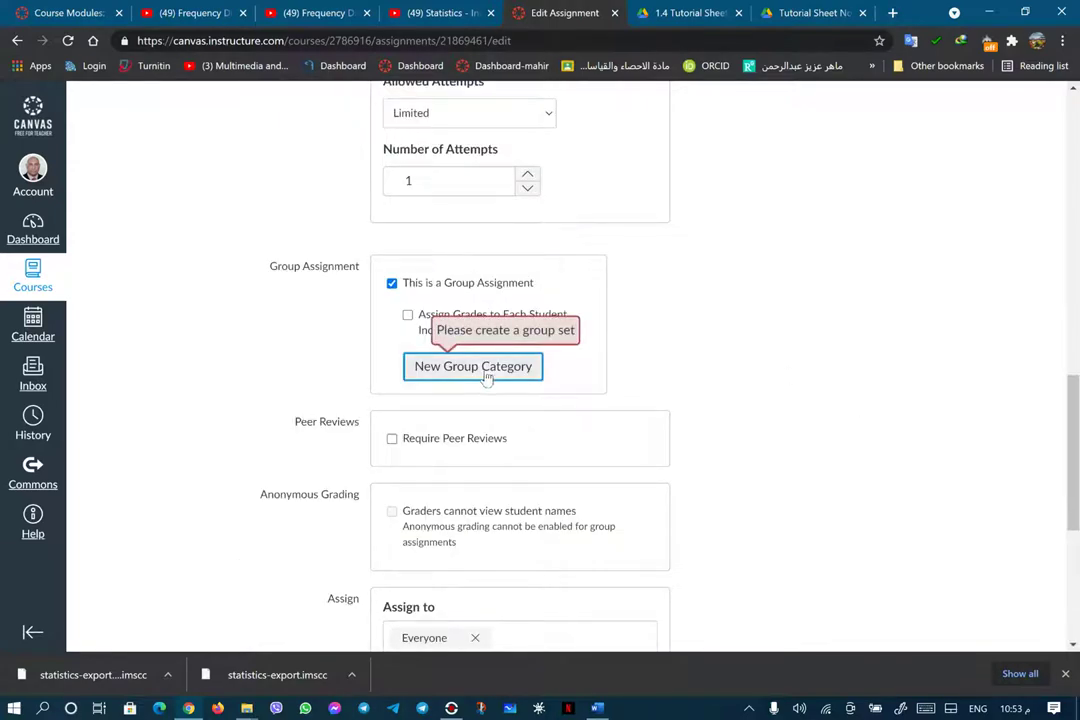
click(392, 284)
scroll(900, 470, down, 3)
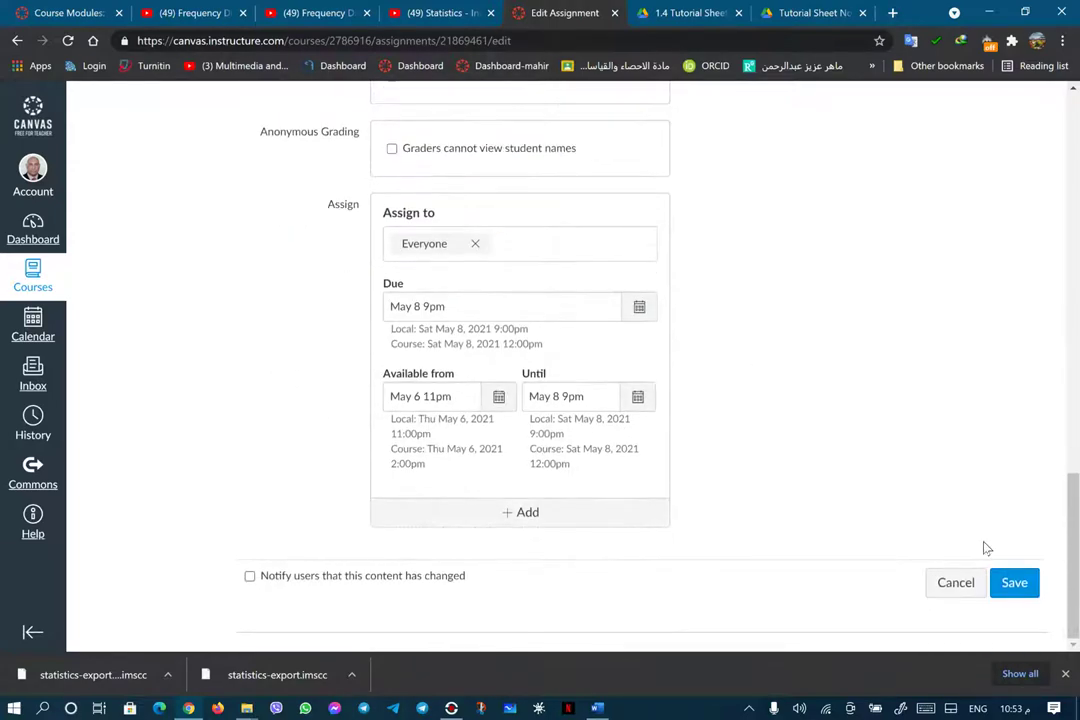
click(1014, 583)
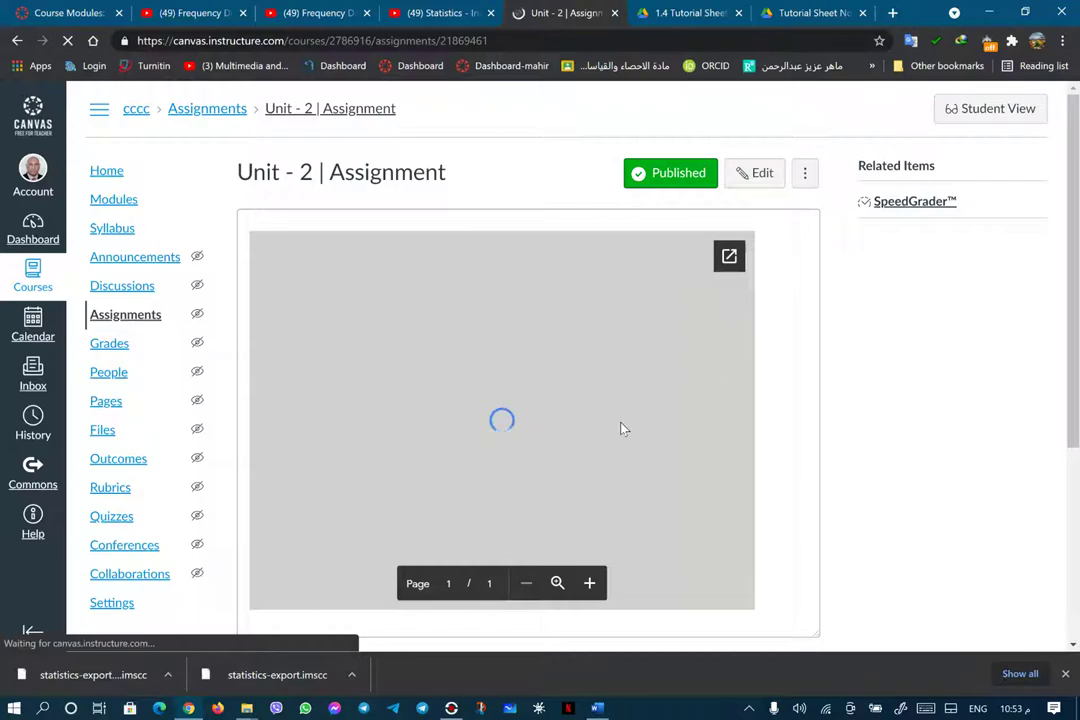
scroll(620, 424, down, 4)
scroll(600, 394, up, 4)
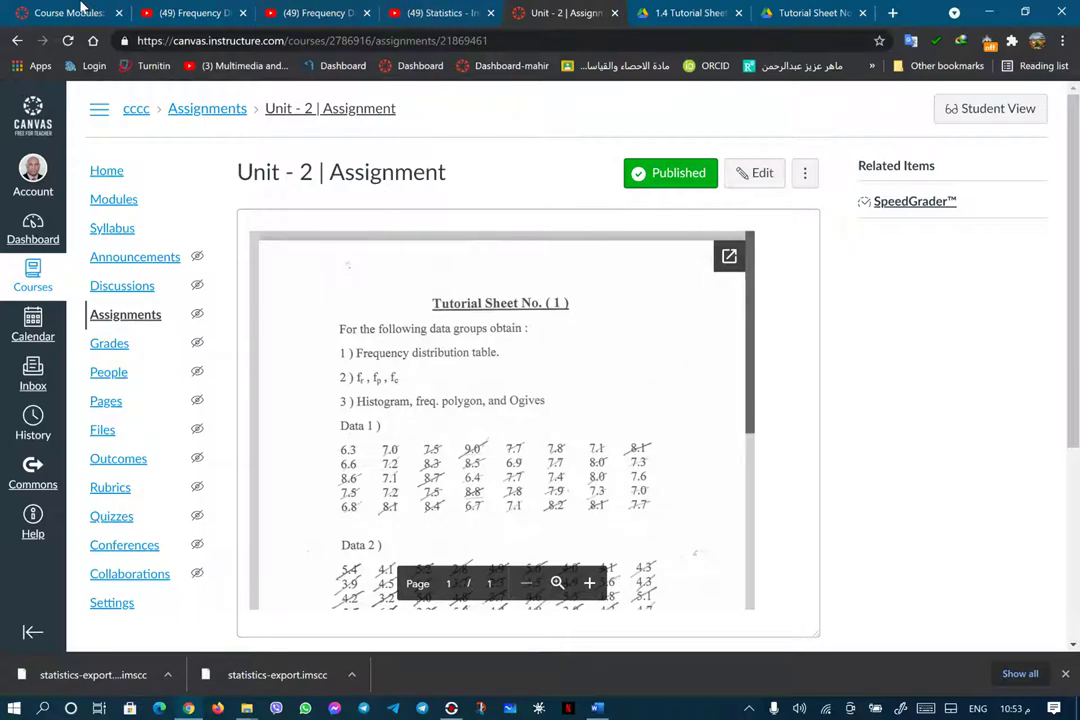
Open Unit - 2 | Quiz from the Statistics CES.R.225 course modules and preview the quiz
click(80, 12)
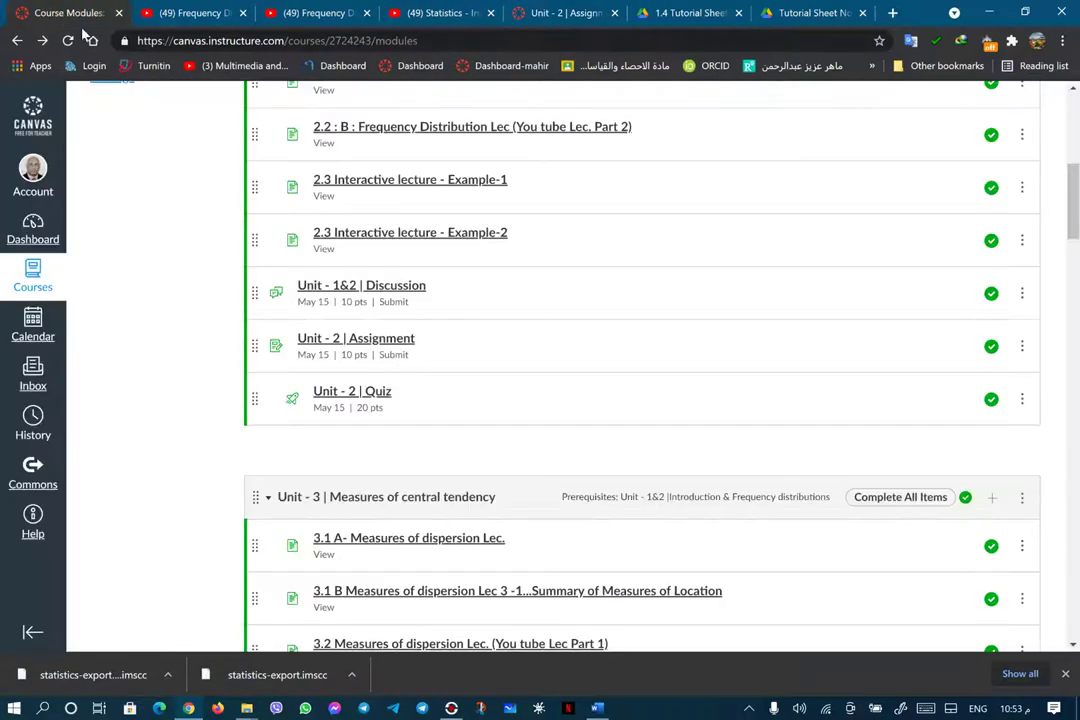
click(352, 396)
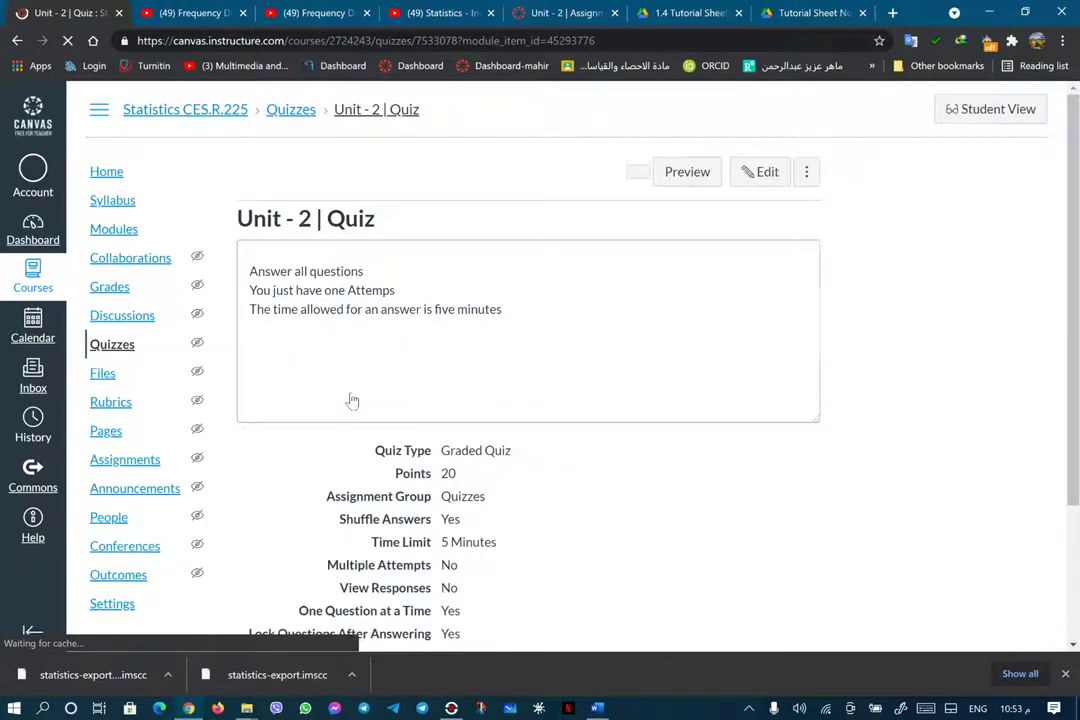
click(690, 173)
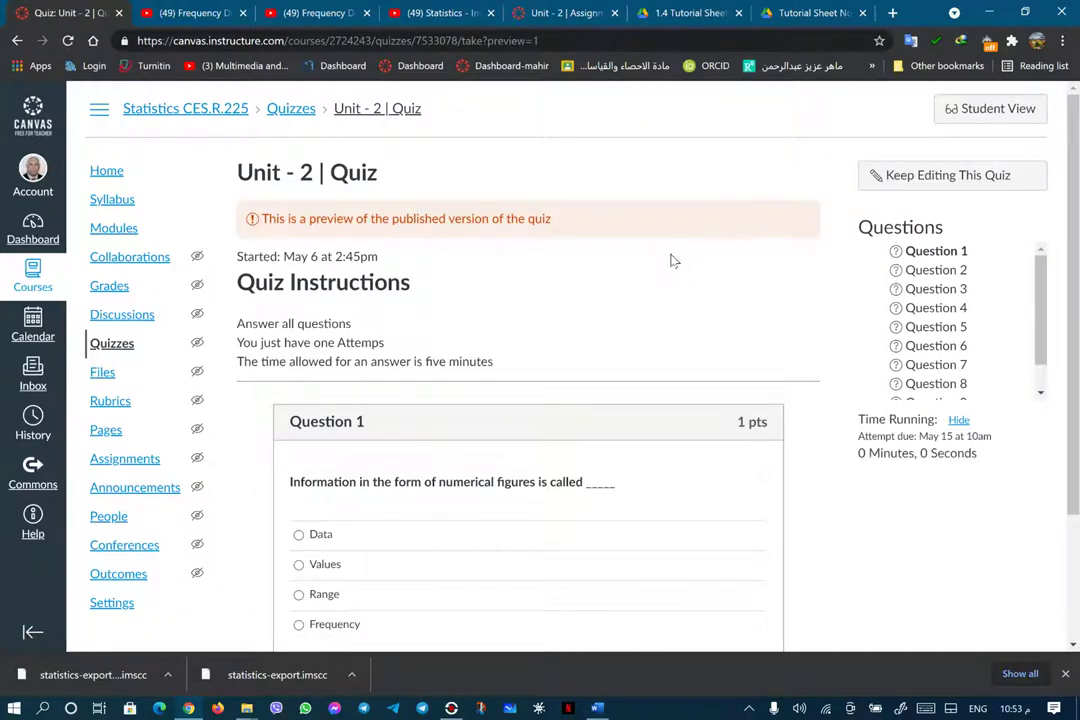
Look over the instructions and first question in the Unit - 2 | Quiz preview
scroll(612, 313, down, 3)
scroll(497, 352, up, 3)
scroll(695, 312, down, 3)
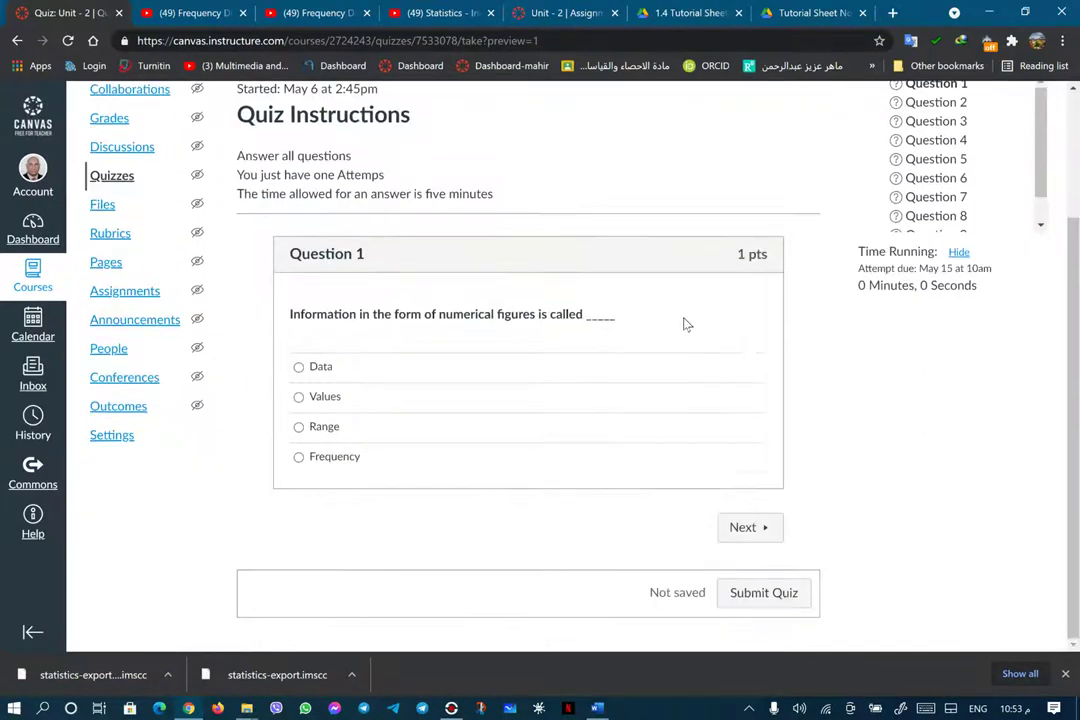
scroll(440, 305, up, 3)
Switch to Unit - 2 | Assignment in the cccc course, enter Student View and open the course modules
click(563, 13)
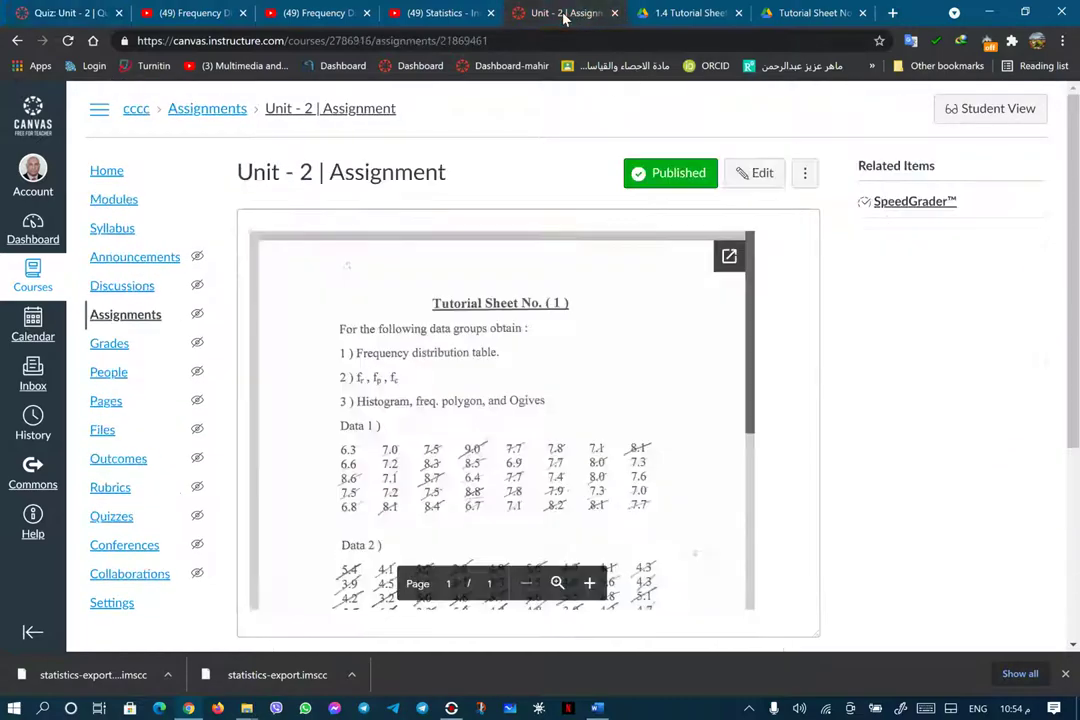
click(995, 109)
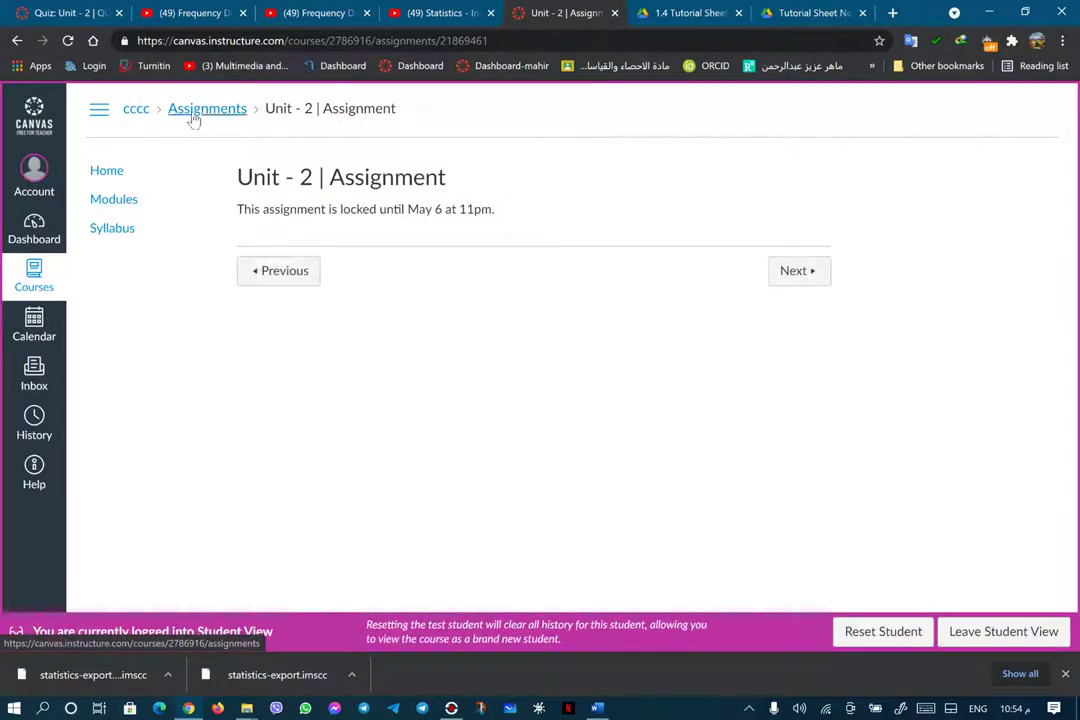
click(100, 199)
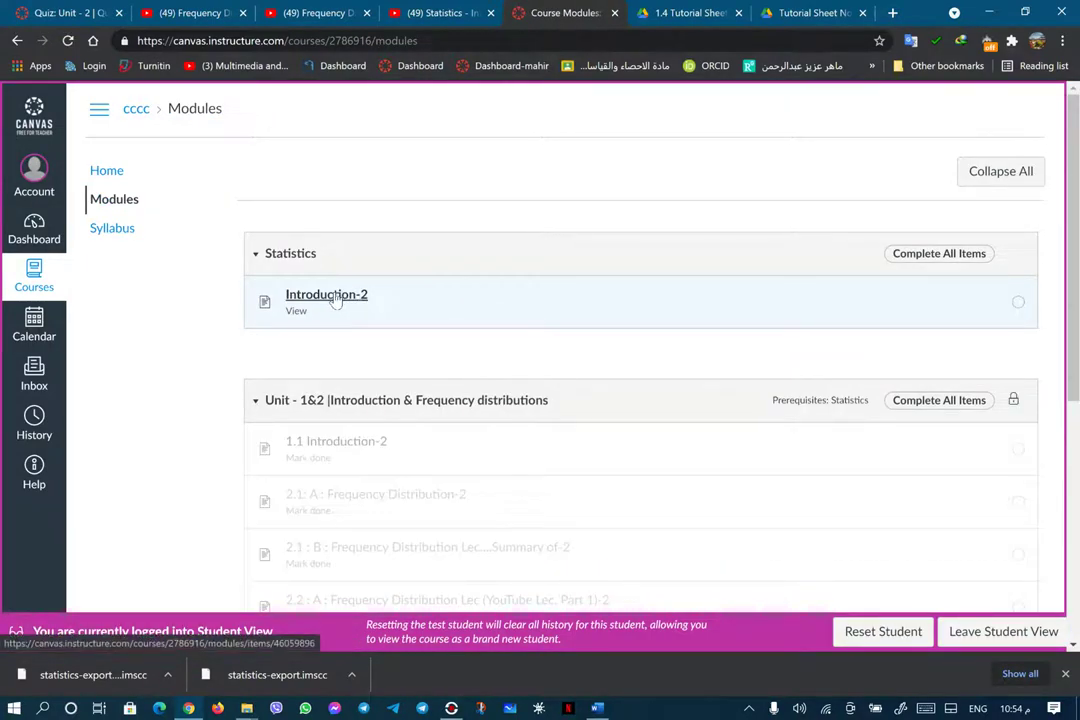
Open the Introduction-2 page from the Statistics module and review its welcome text and embedded video
click(333, 297)
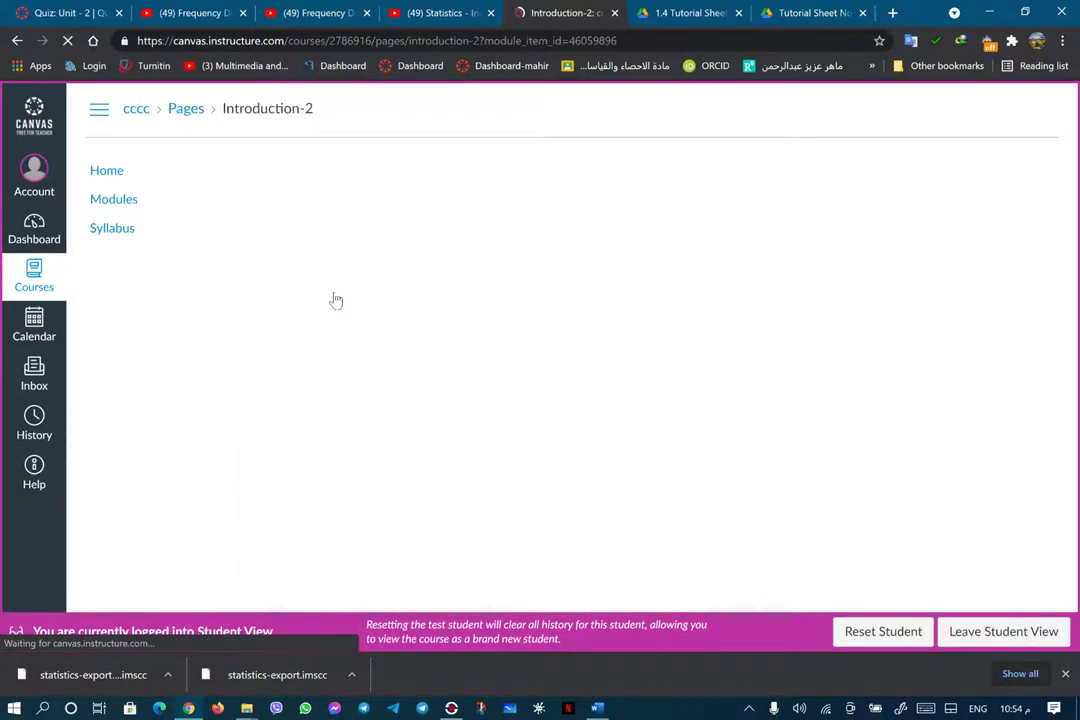
scroll(653, 393, down, 3)
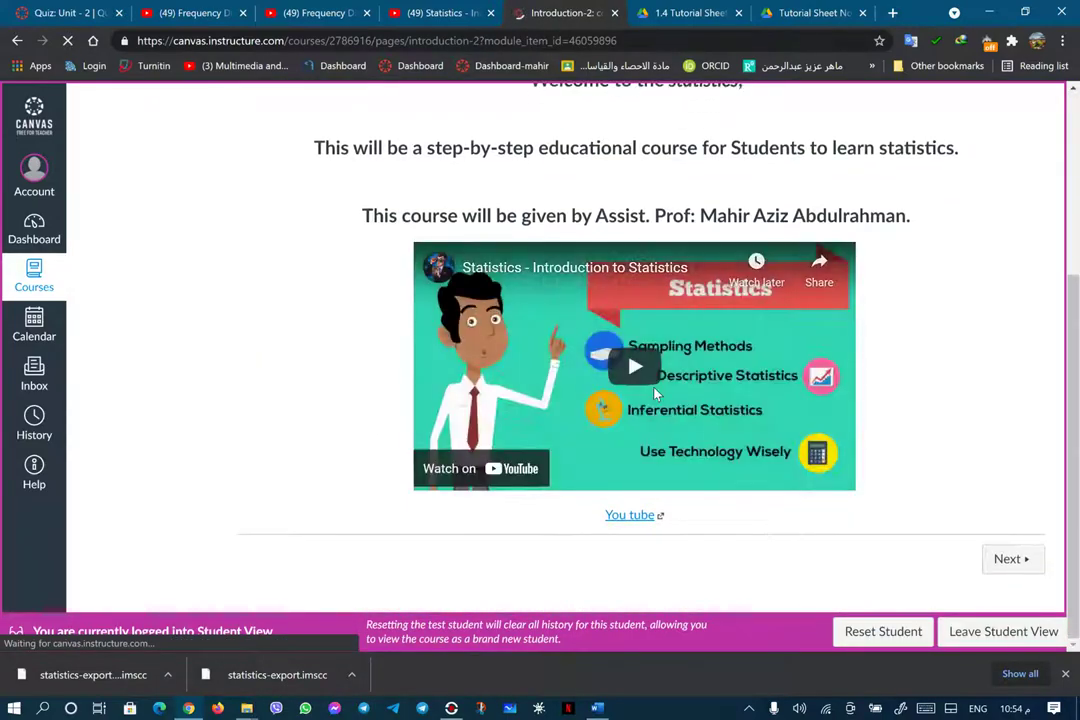
scroll(653, 393, up, 3)
scroll(653, 393, down, 3)
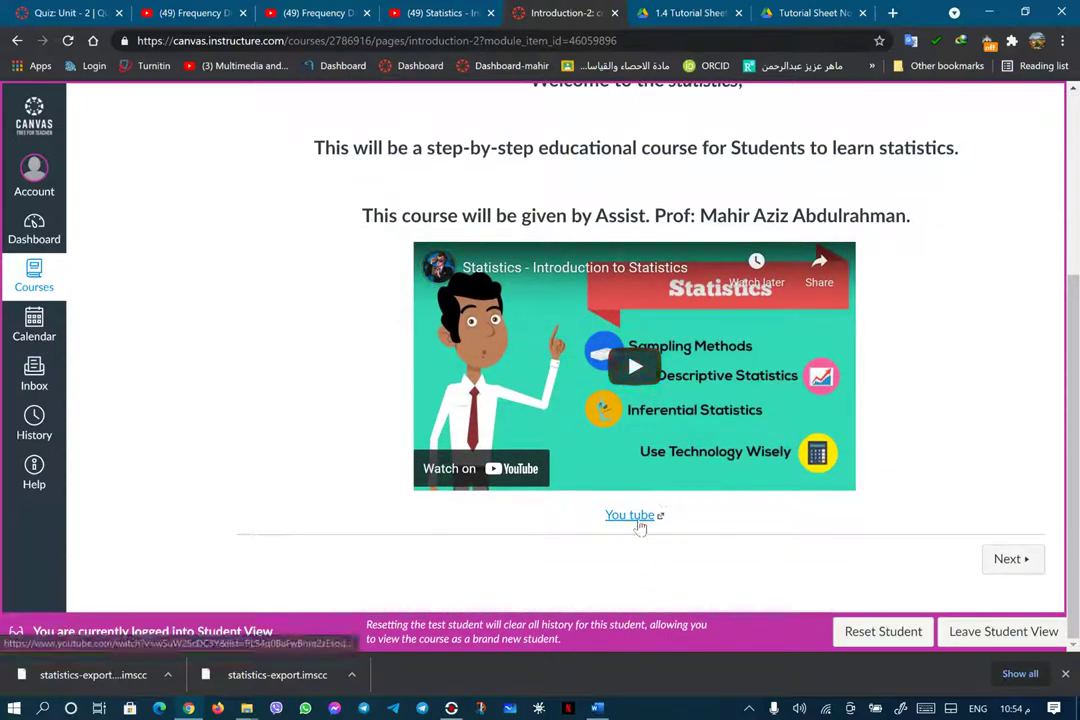
scroll(715, 406, up, 3)
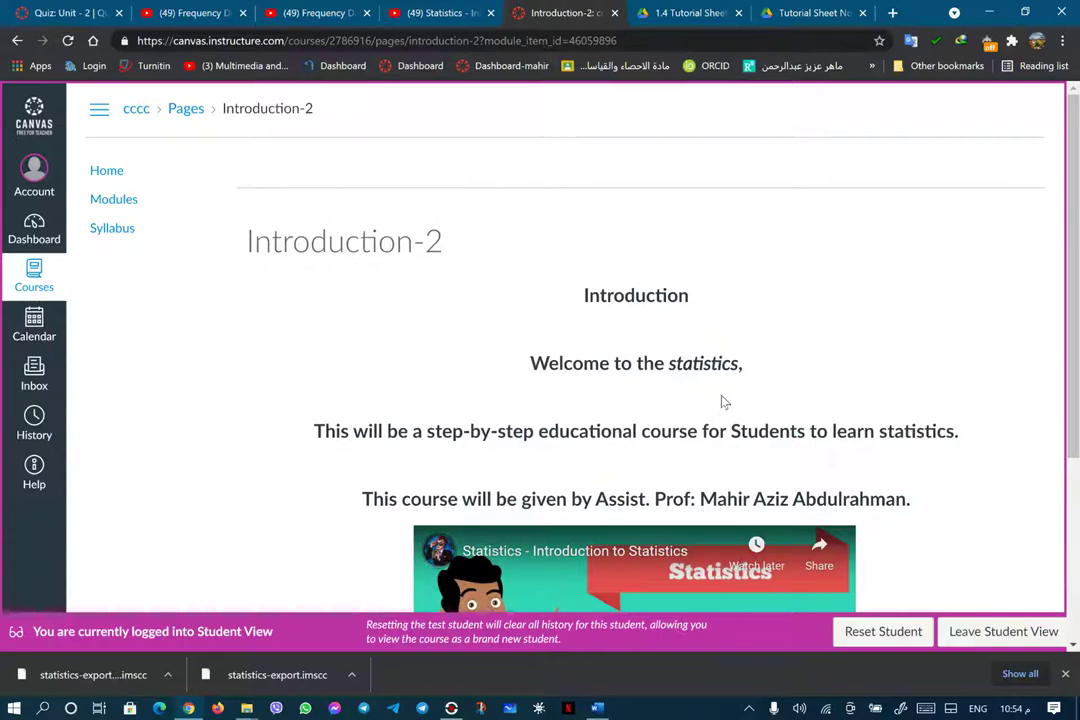
scroll(715, 407, down, 3)
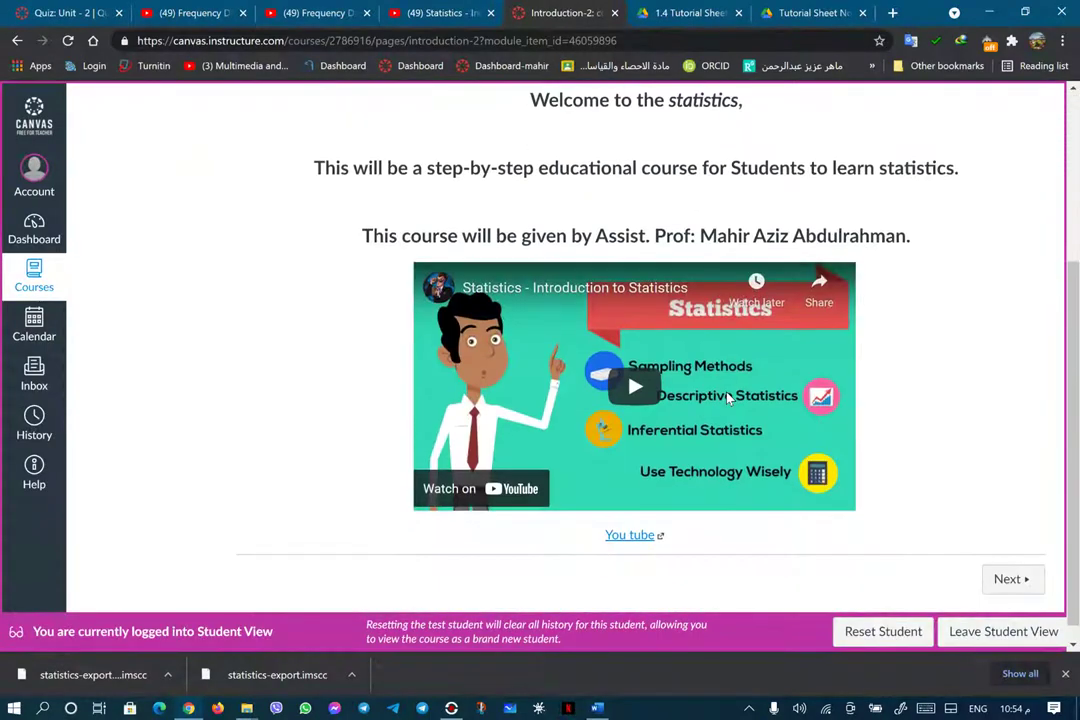
Advance to the 1.1 Introduction-2 page and look through its embedded chapter document to the end
click(1007, 580)
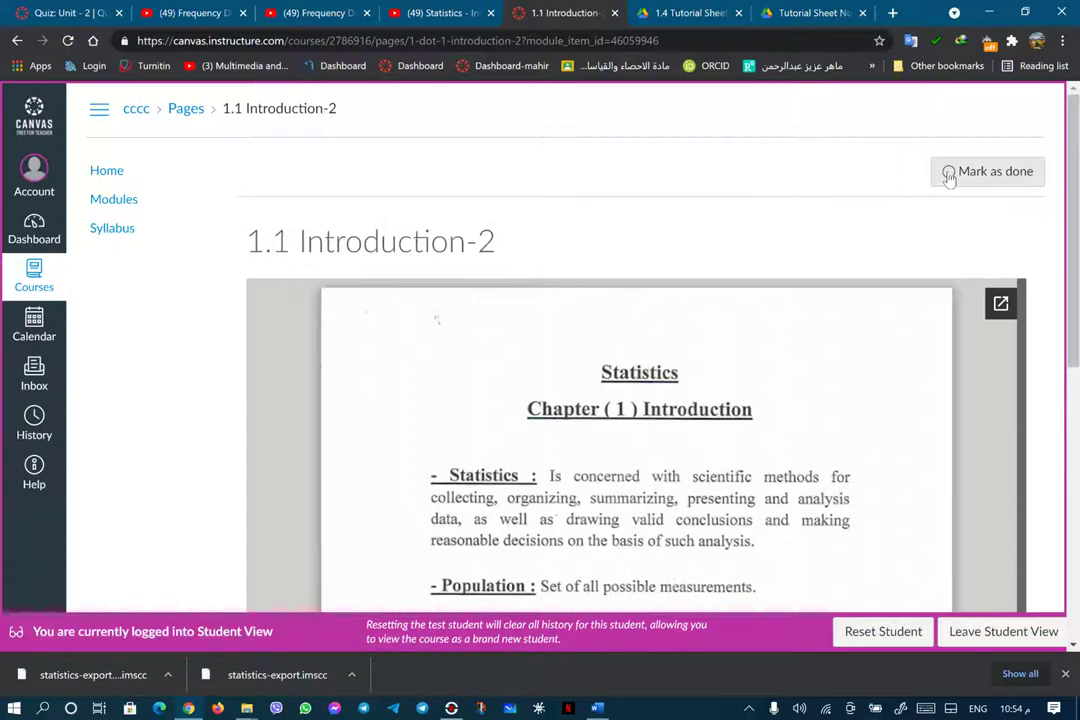
scroll(702, 430, down, 10)
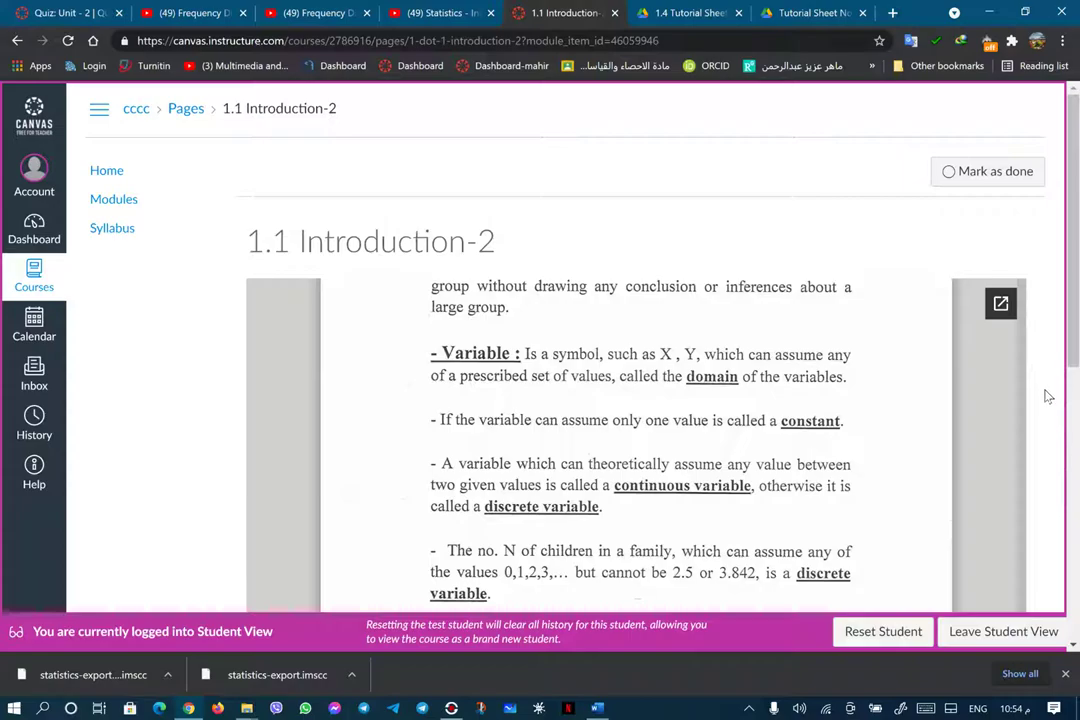
scroll(1046, 390, down, 10)
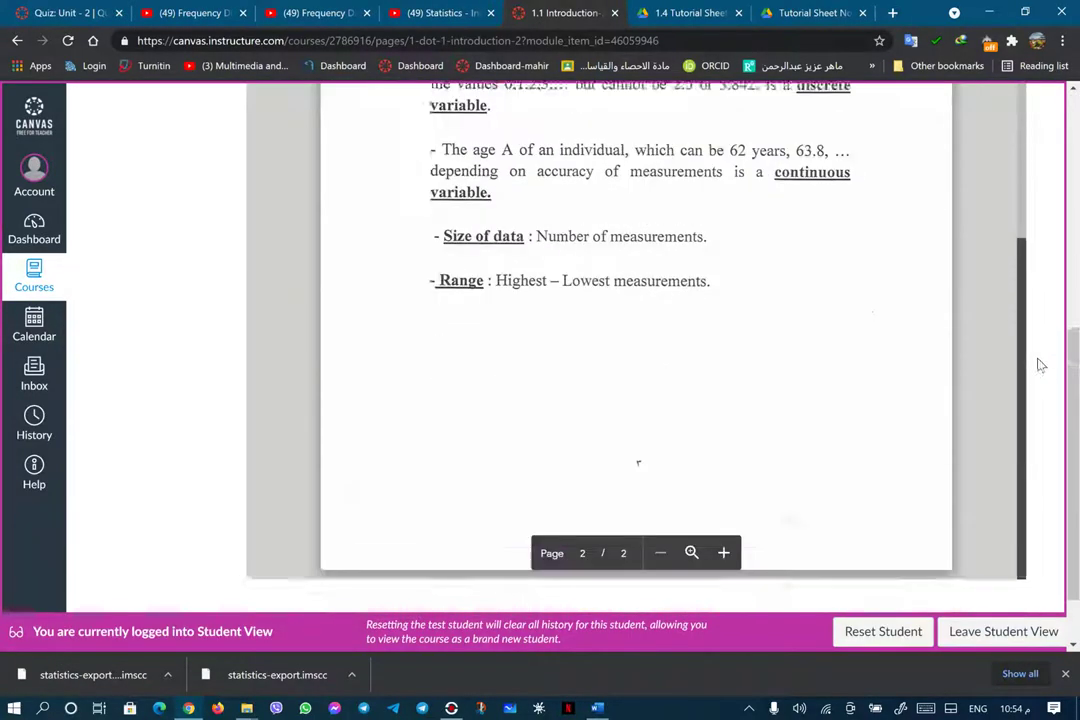
scroll(1040, 400, down, 2)
Try to advance to 2.1: A : Frequency Distribution-2, then return to 1.1 Introduction-2 and mark it as done
click(1006, 558)
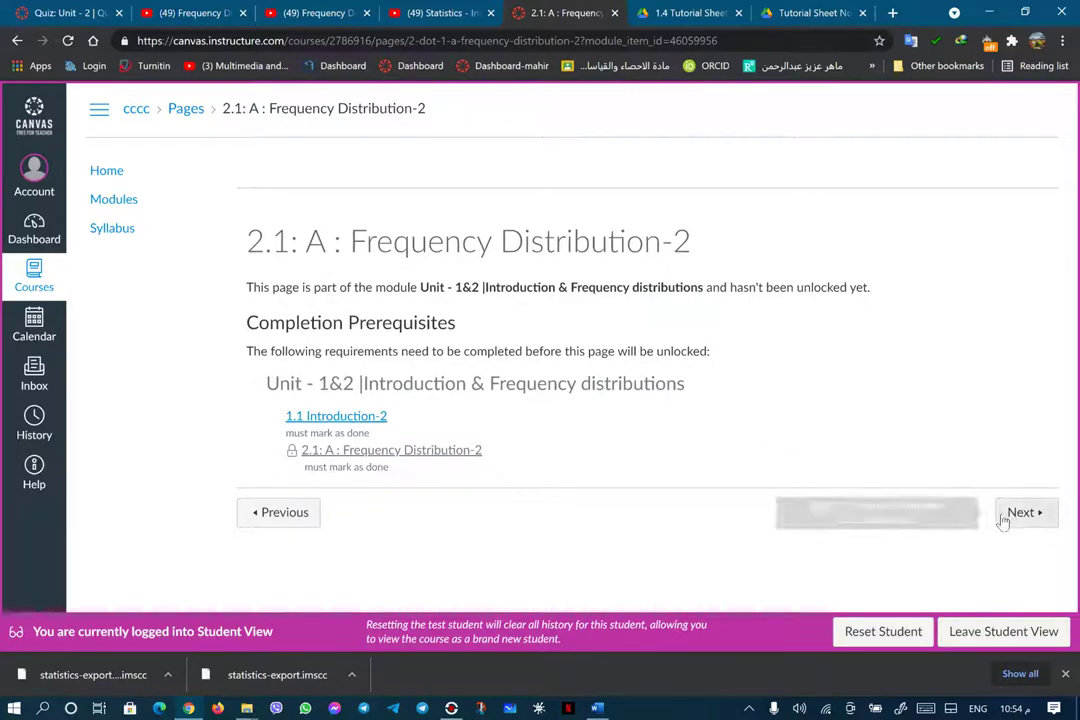
click(274, 524)
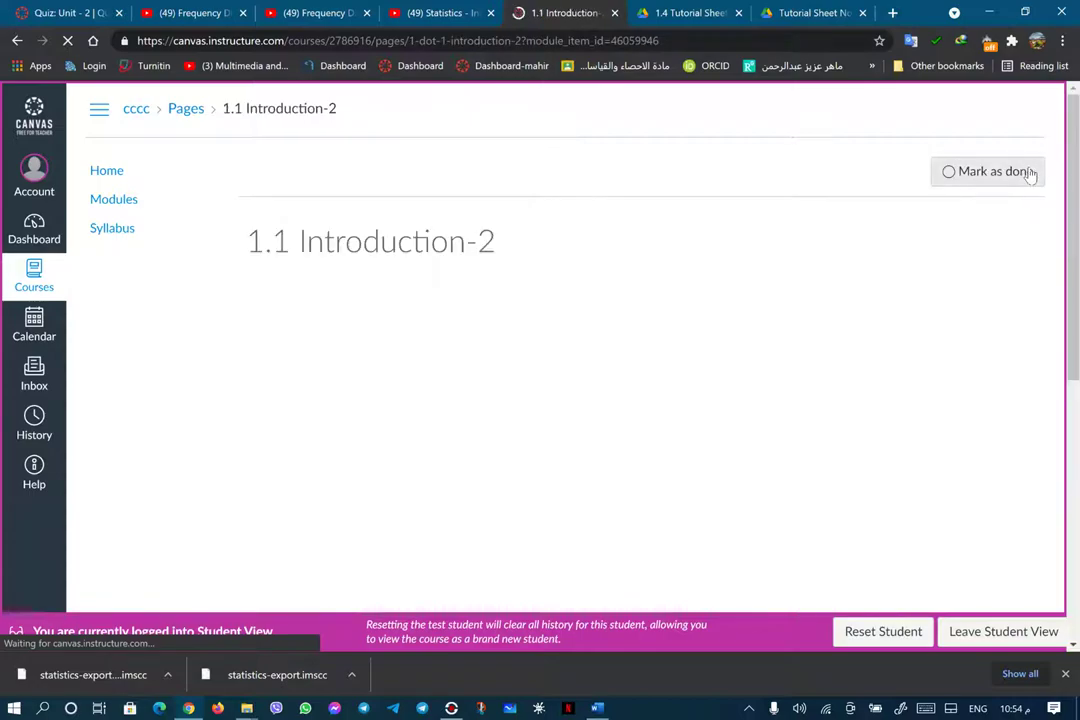
click(965, 172)
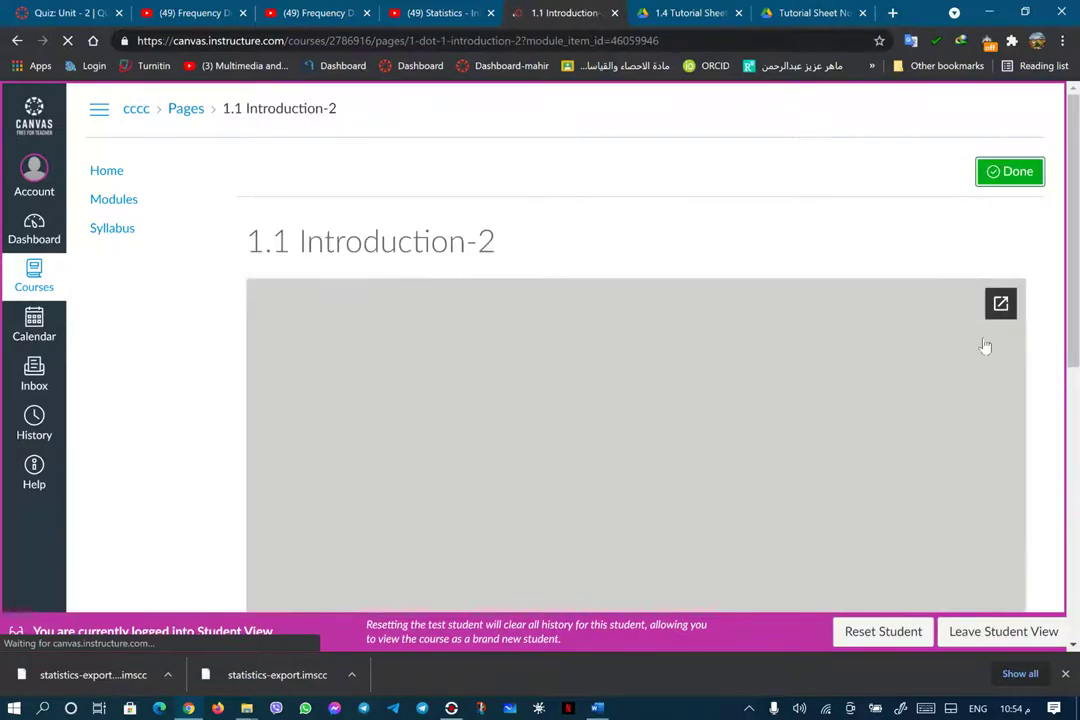
Advance to the 2.1: A : Frequency Distribution-2 page and mark it as done
scroll(1000, 370, down, 6)
click(1009, 561)
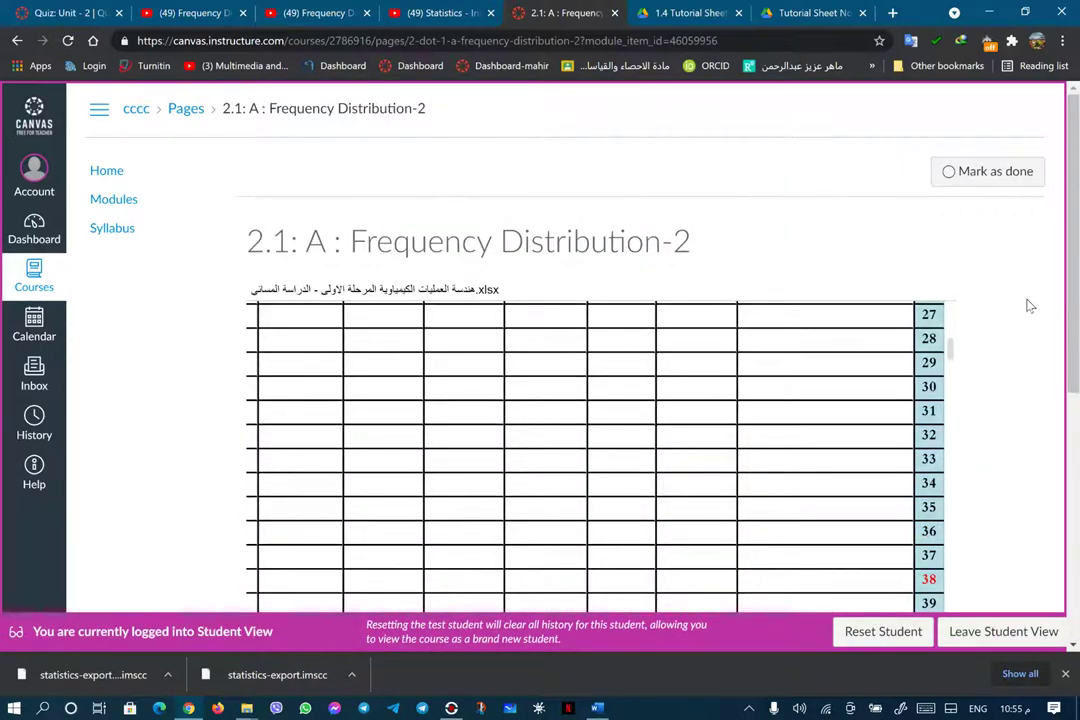
click(950, 175)
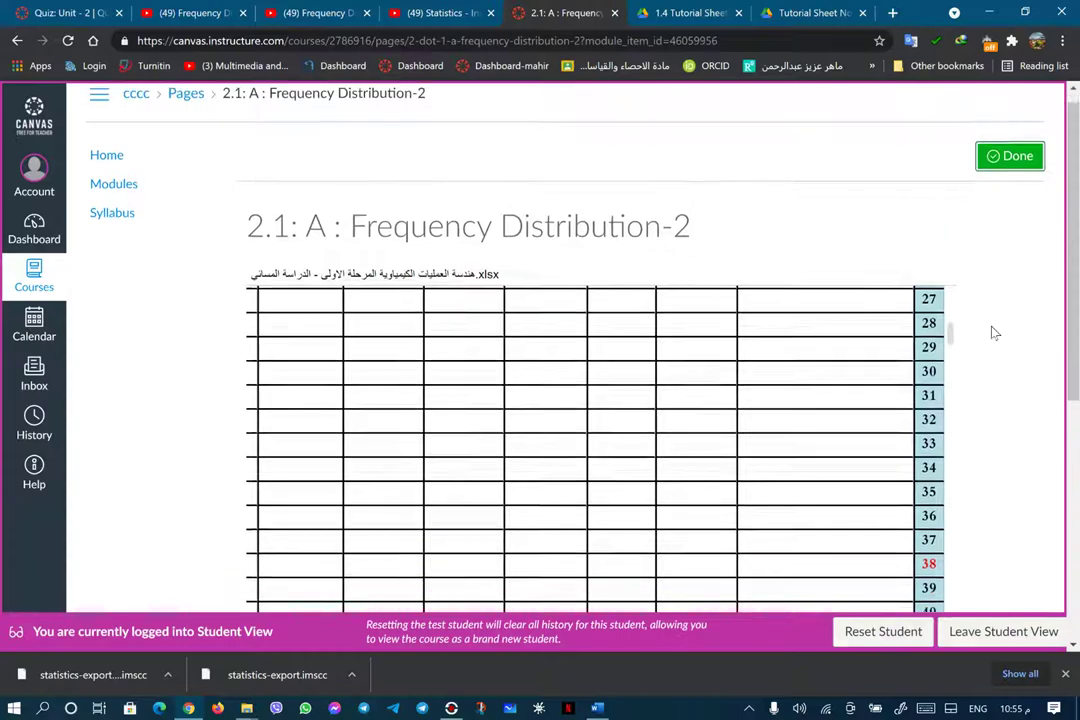
Advance to the 2.1 : B : Frequency Distribution Lec....Summary of-2 page and mark it as done
scroll(992, 331, down, 5)
click(1018, 561)
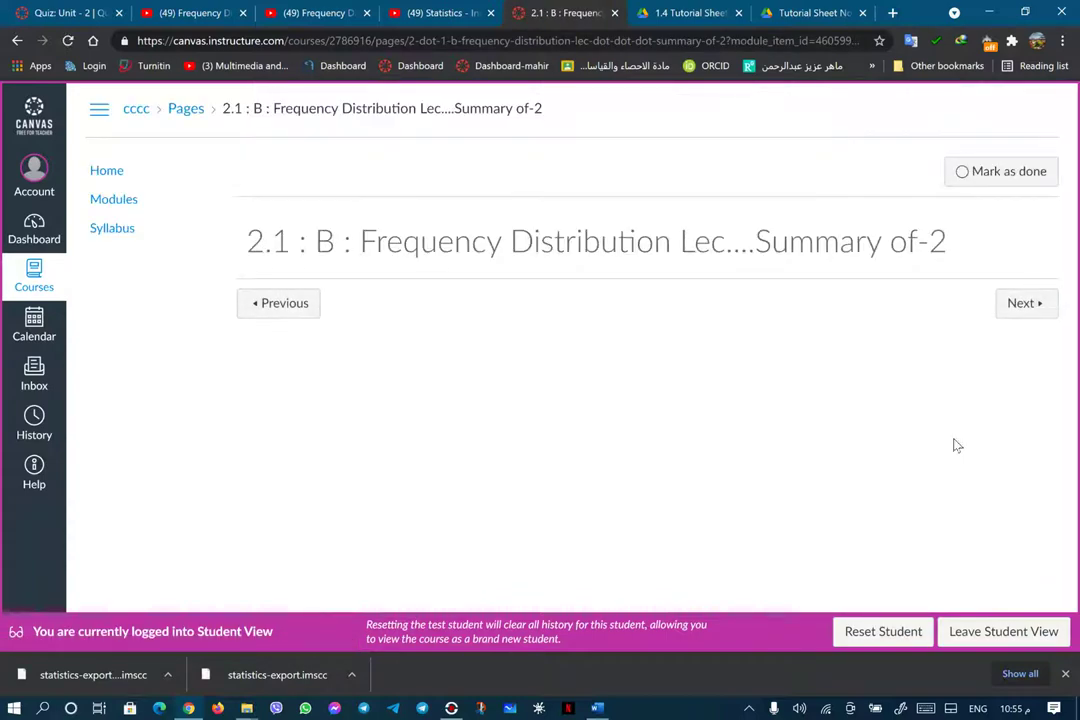
mouse_move(793, 243)
click(962, 177)
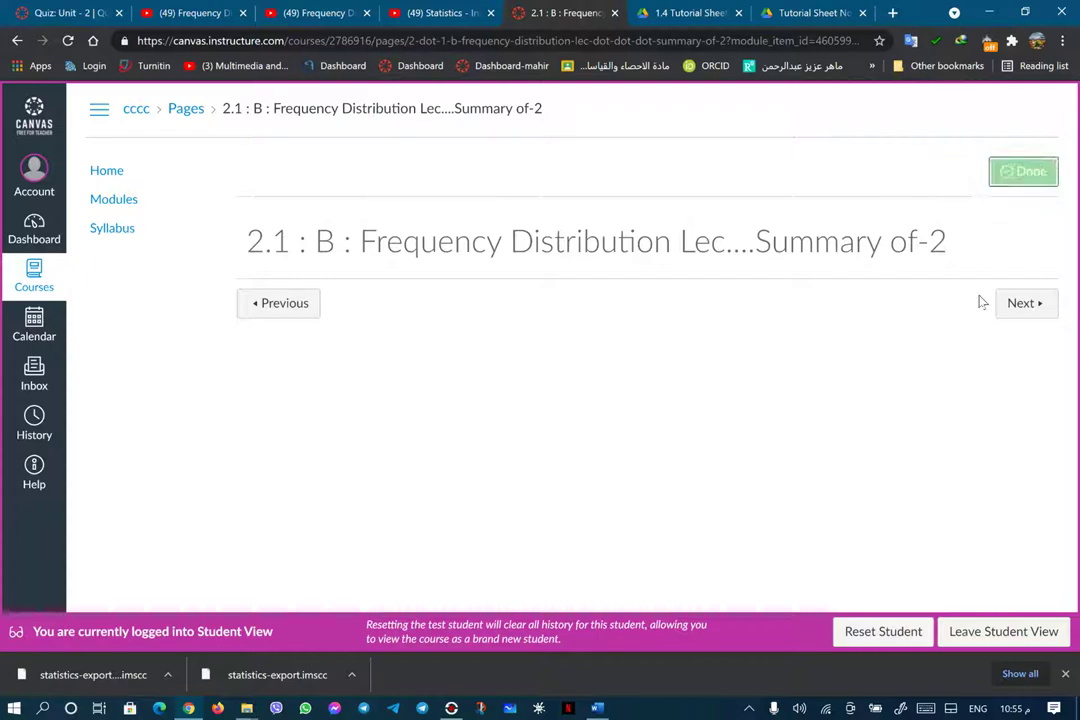
Advance to 2.2 : A : Frequency Distribution Lec (YouTube Lec. Part 1)-2, view its embedded video and mark the page as done
click(1030, 303)
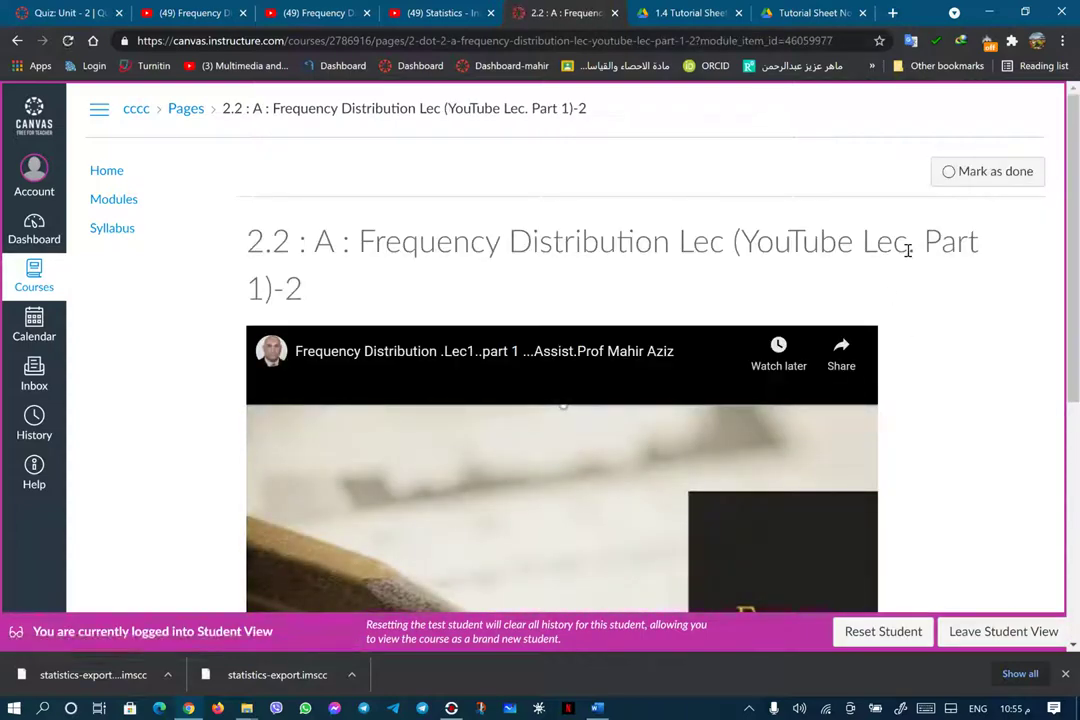
scroll(935, 265, down, 3)
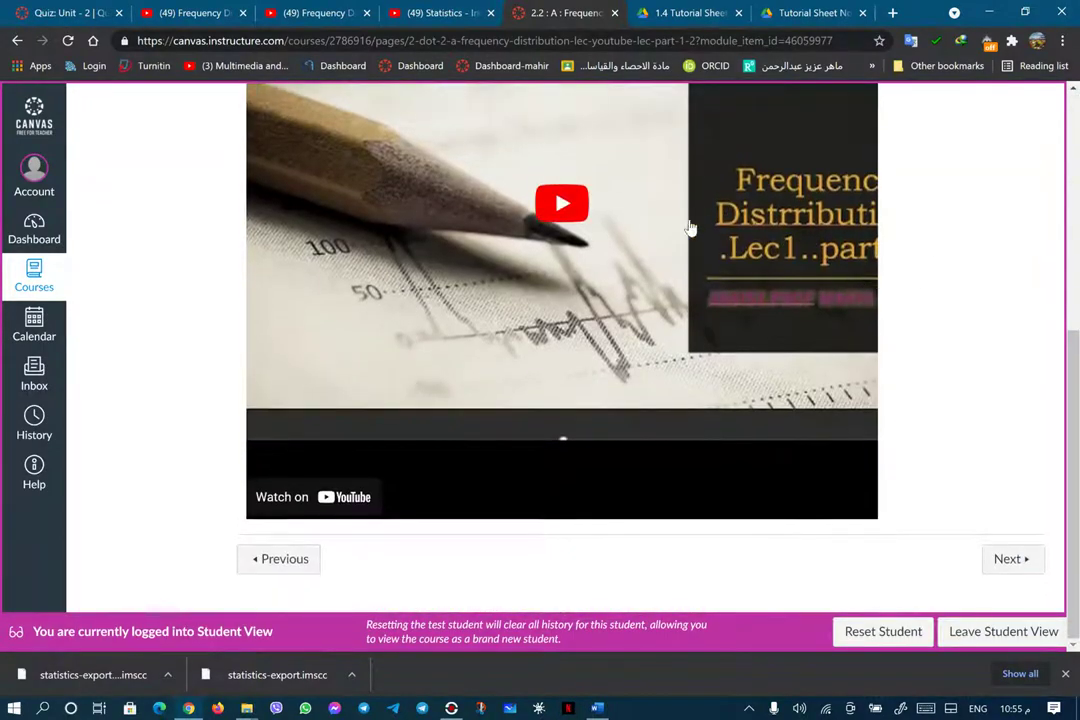
scroll(776, 268, up, 3)
click(978, 178)
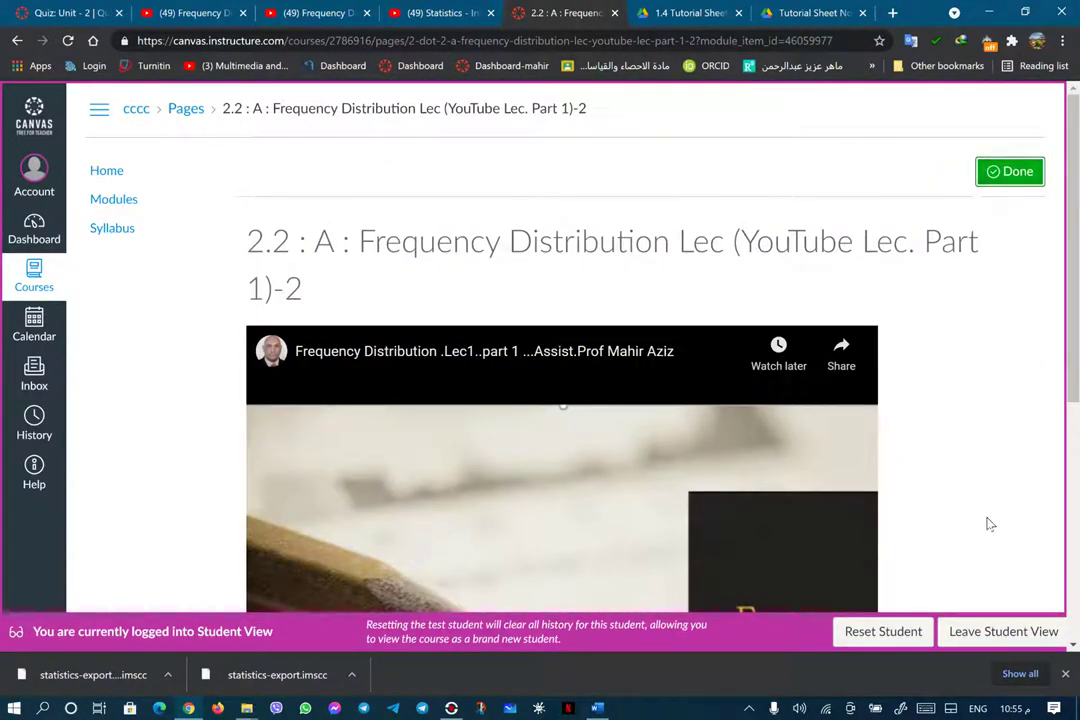
Leave Student View and return to the teacher's home page of the cccc course
click(978, 633)
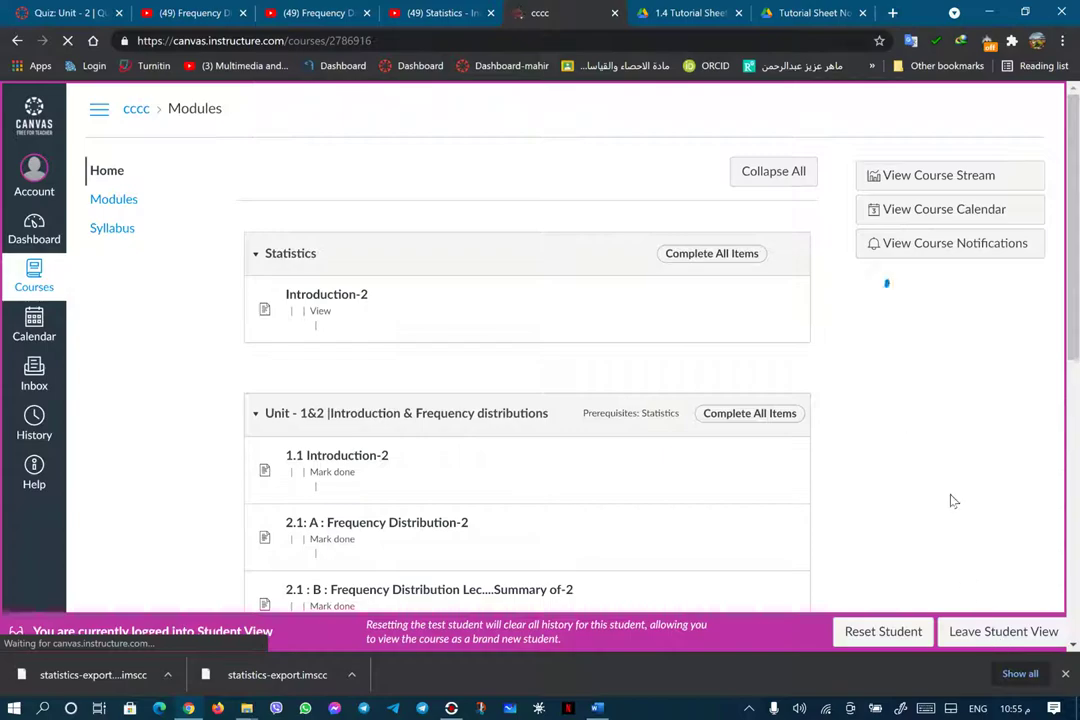
click(1010, 639)
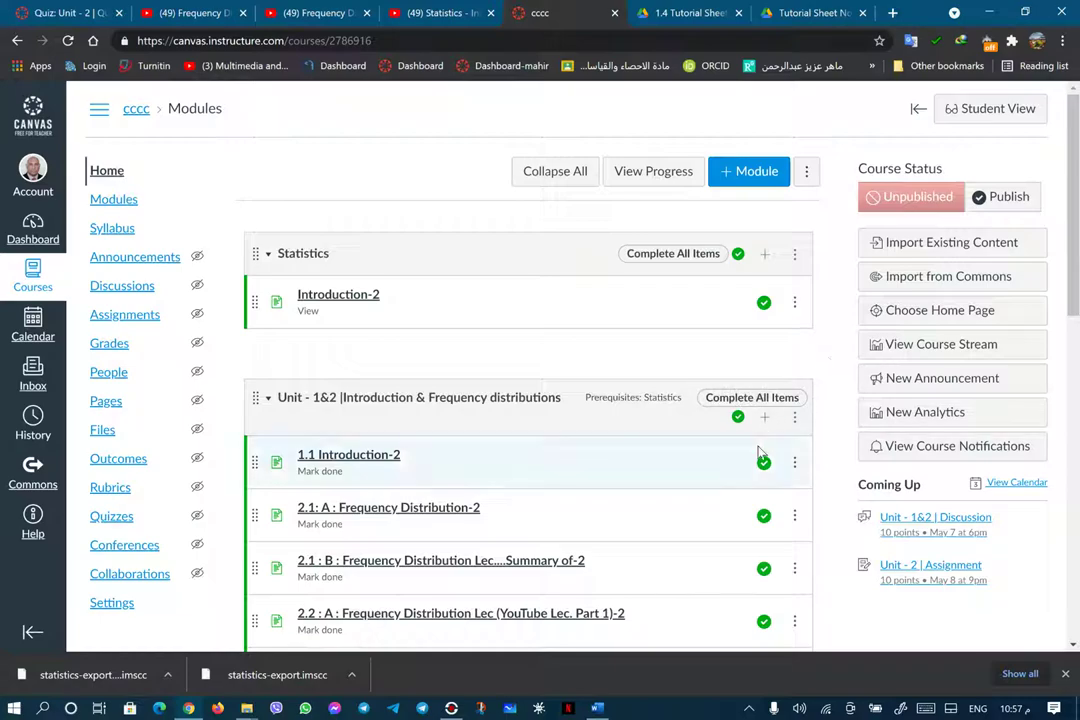
click(451, 708)
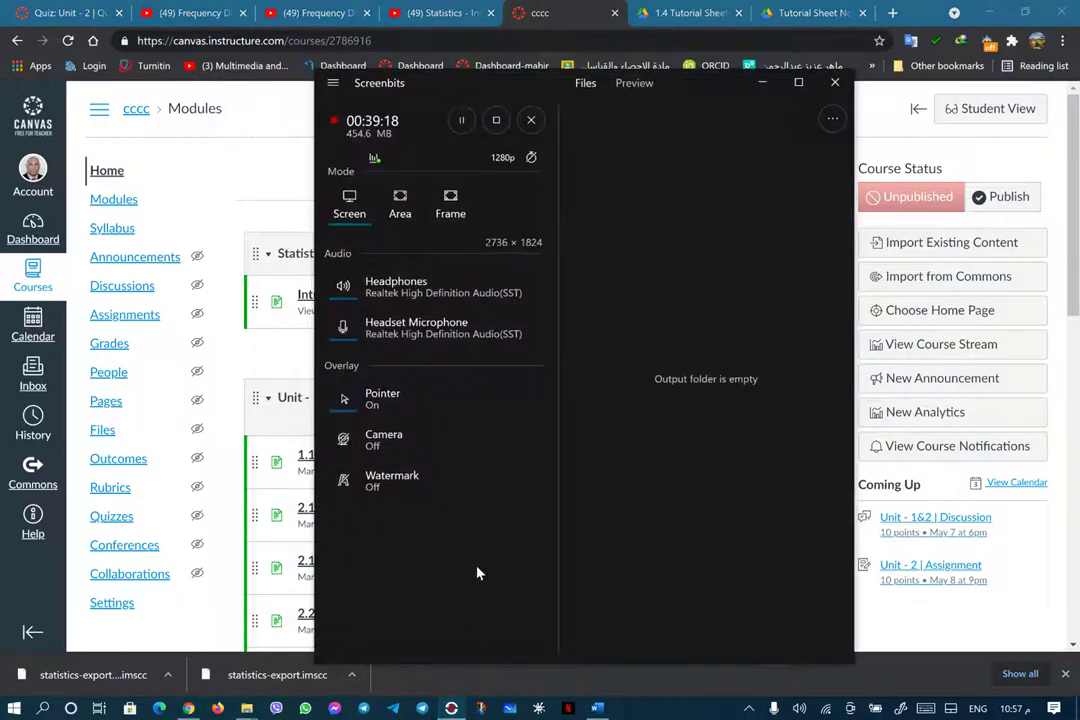